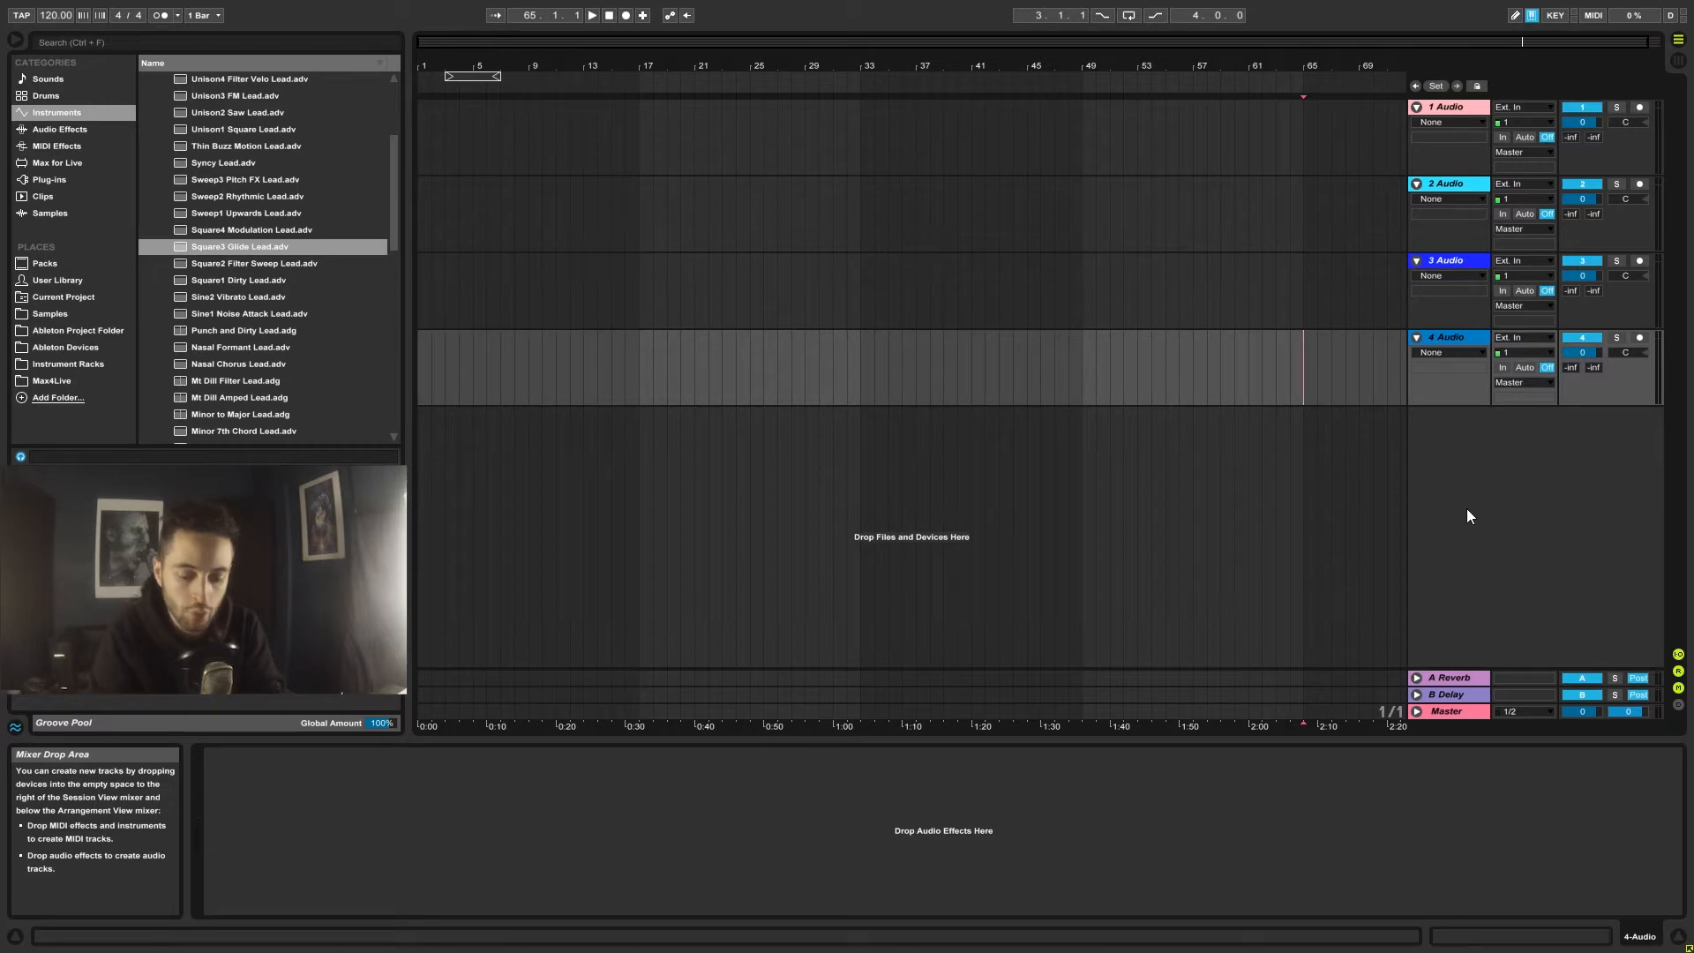
# Leave full-screen view and insert a new audio track in the set.
pyautogui.press('F11')
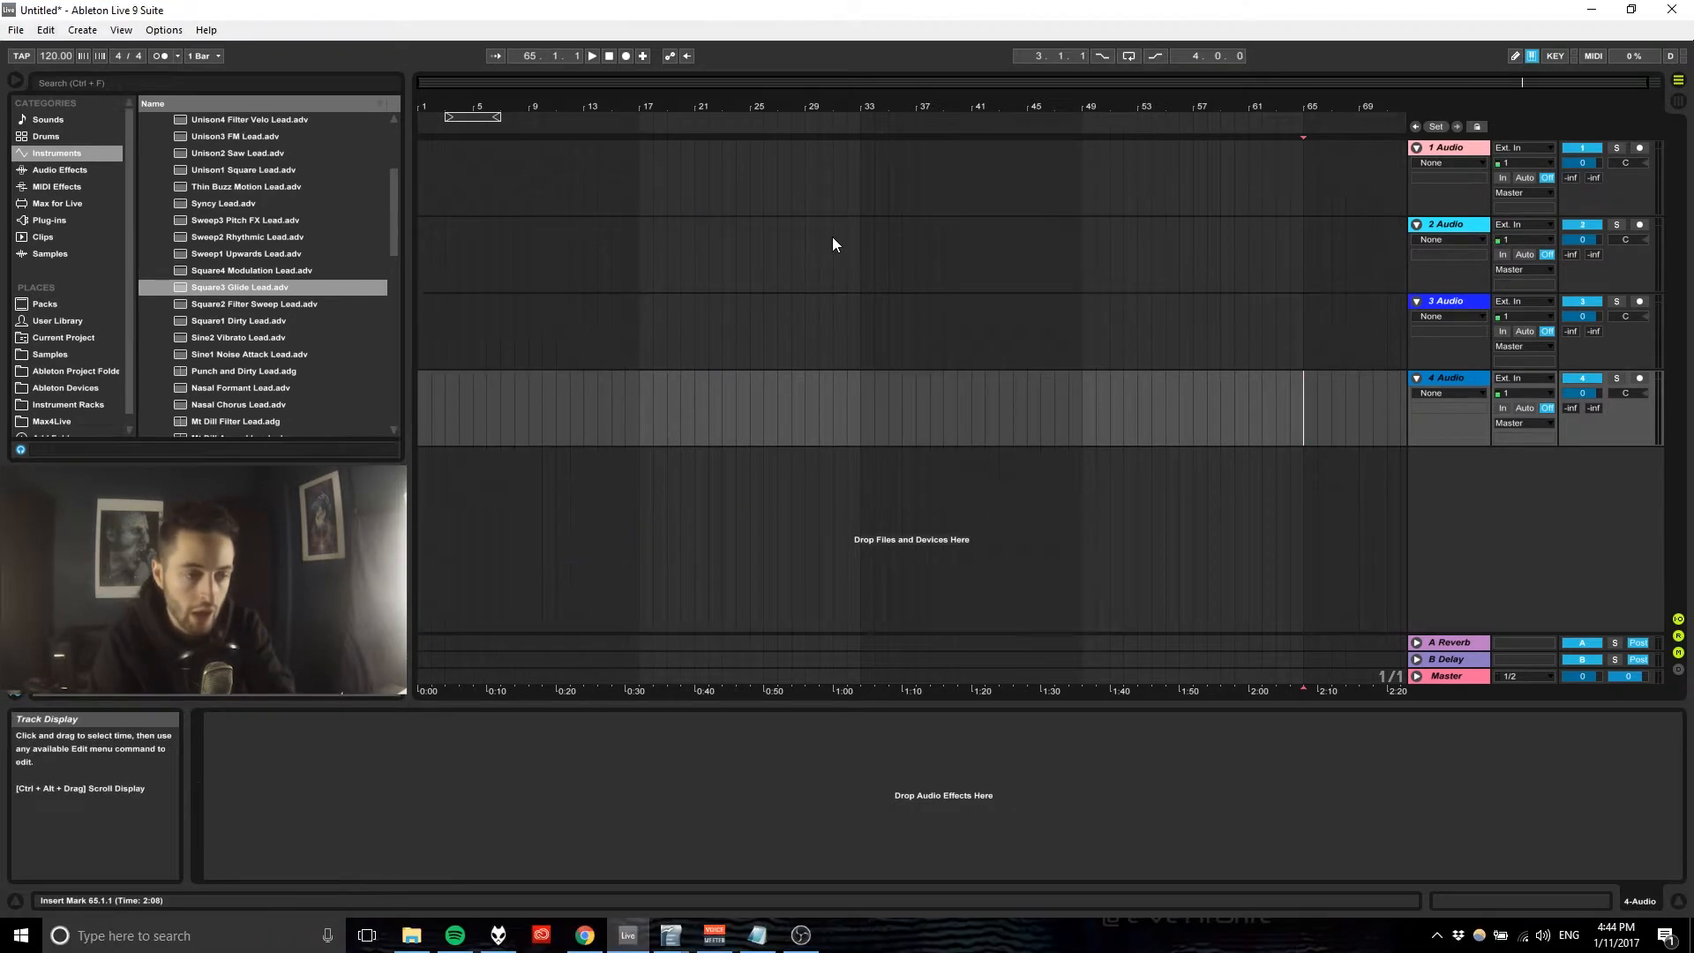
pyautogui.click(89, 28)
pyautogui.click(113, 110)
pyautogui.hotkey('ctrl', 't')
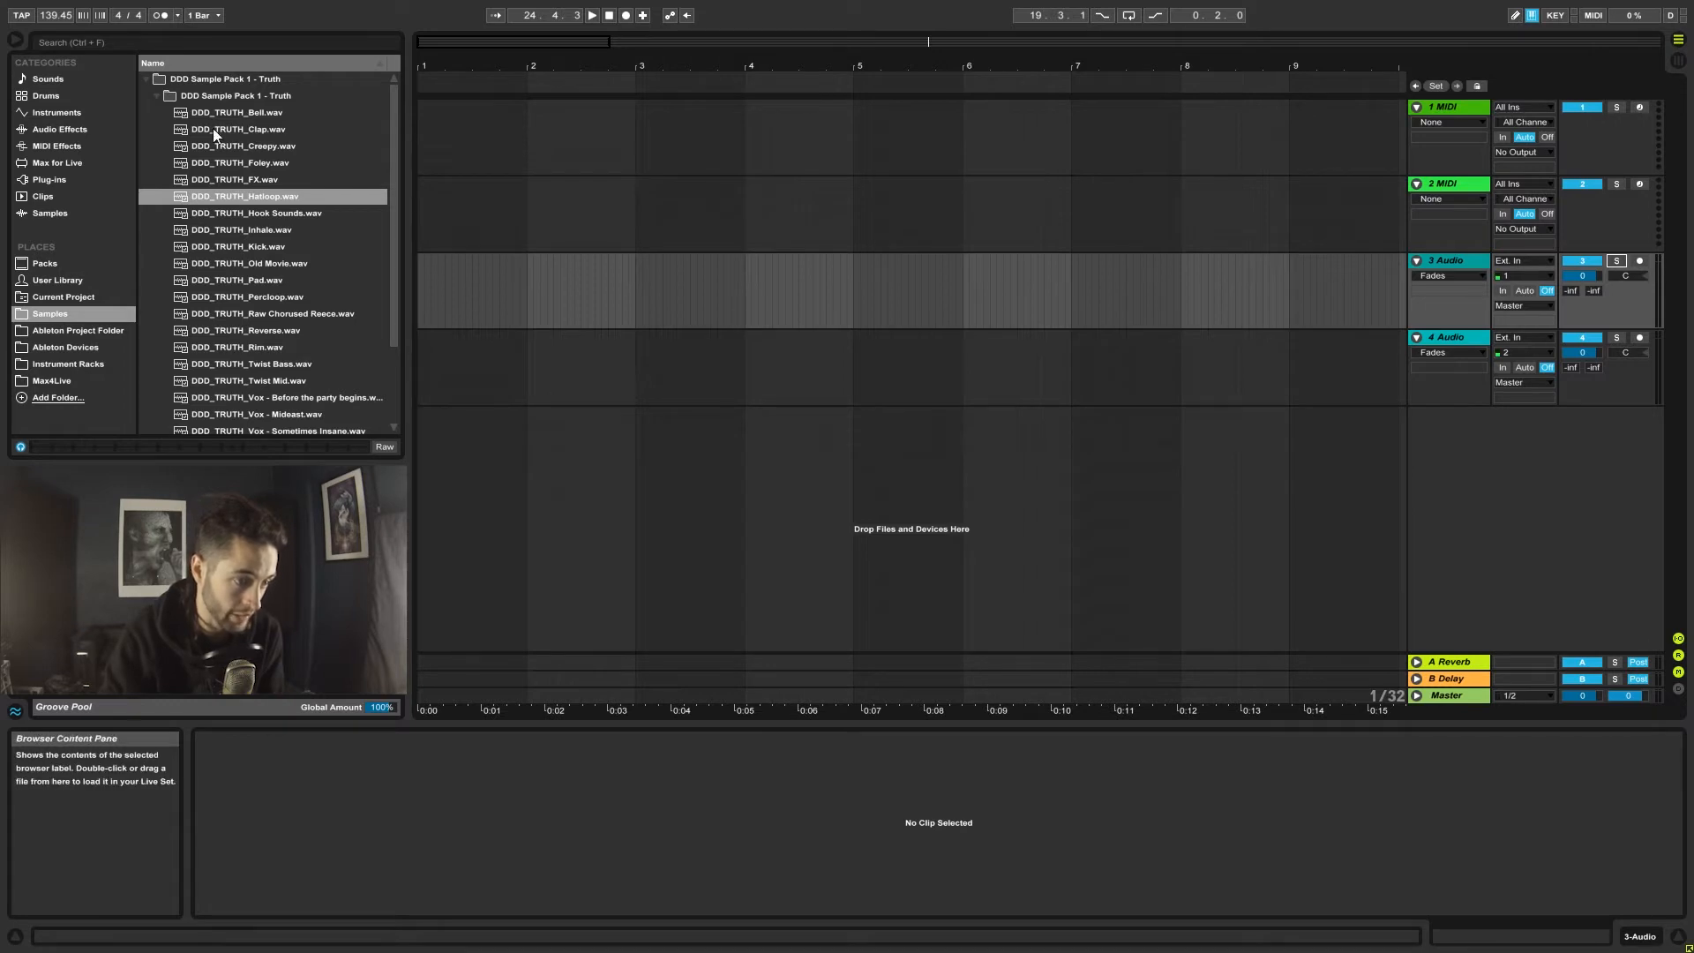
# Place DDD_TRUTH_Hatloop.wav on the 3 Audio track at the start of bar 1 and select the whole clip.
pyautogui.moveTo(201, 202); pyautogui.dragTo(418, 302)
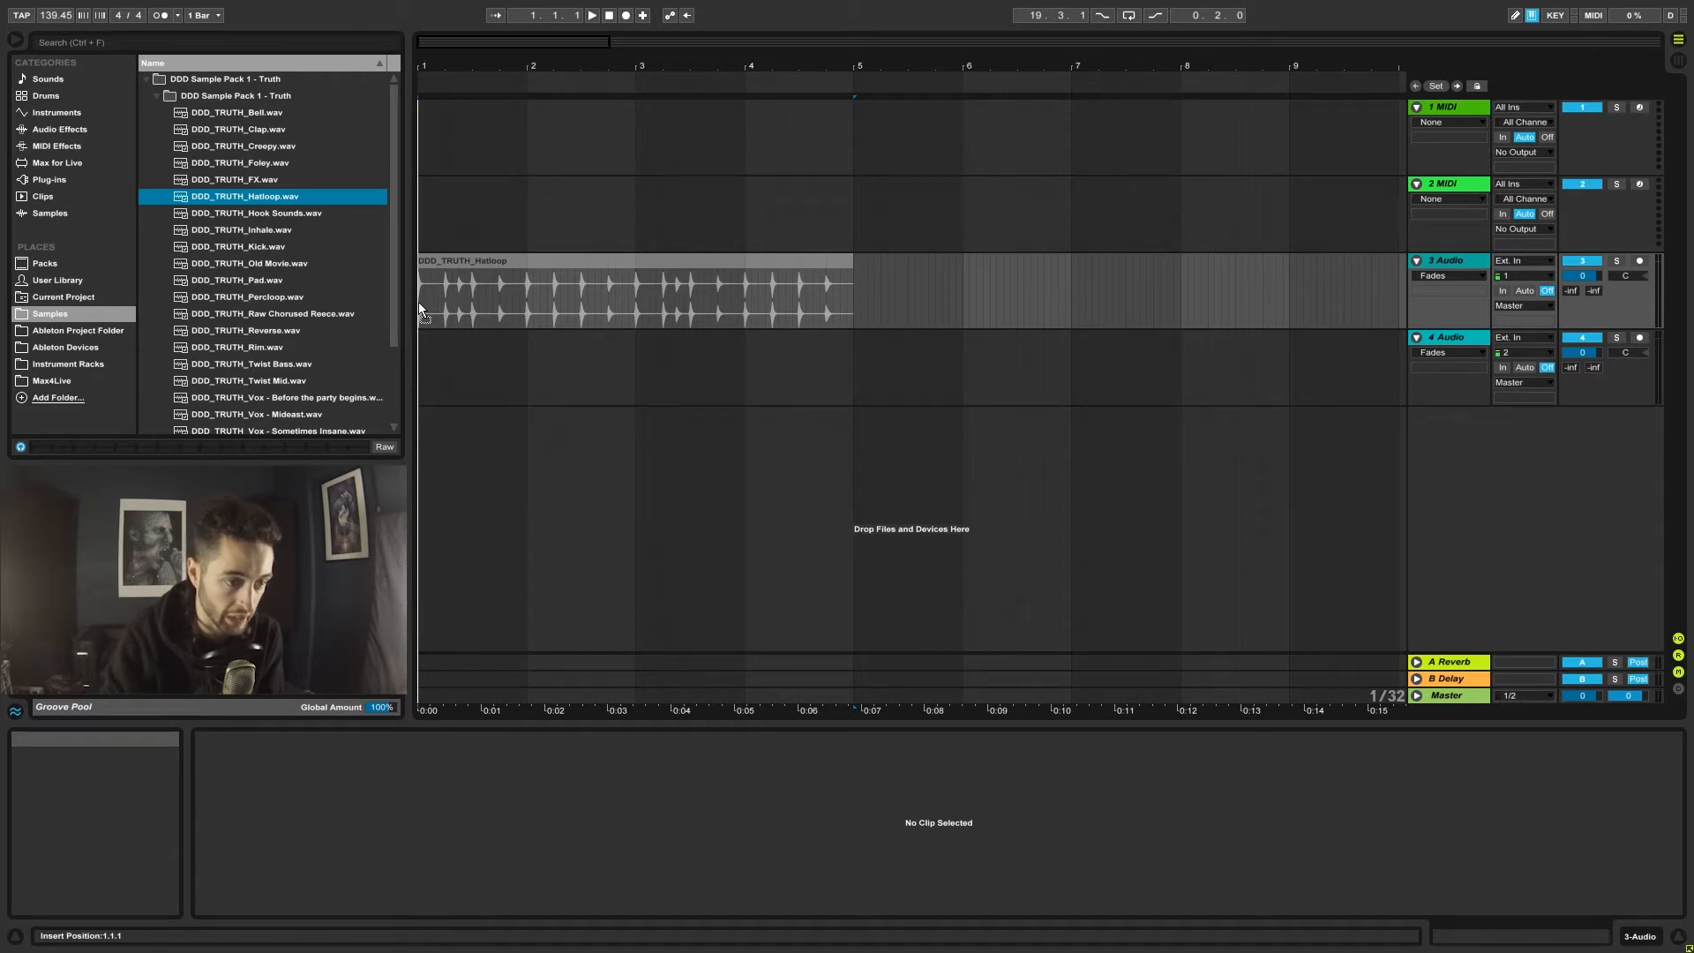
pyautogui.moveTo(418, 301); pyautogui.dragTo(418, 302)
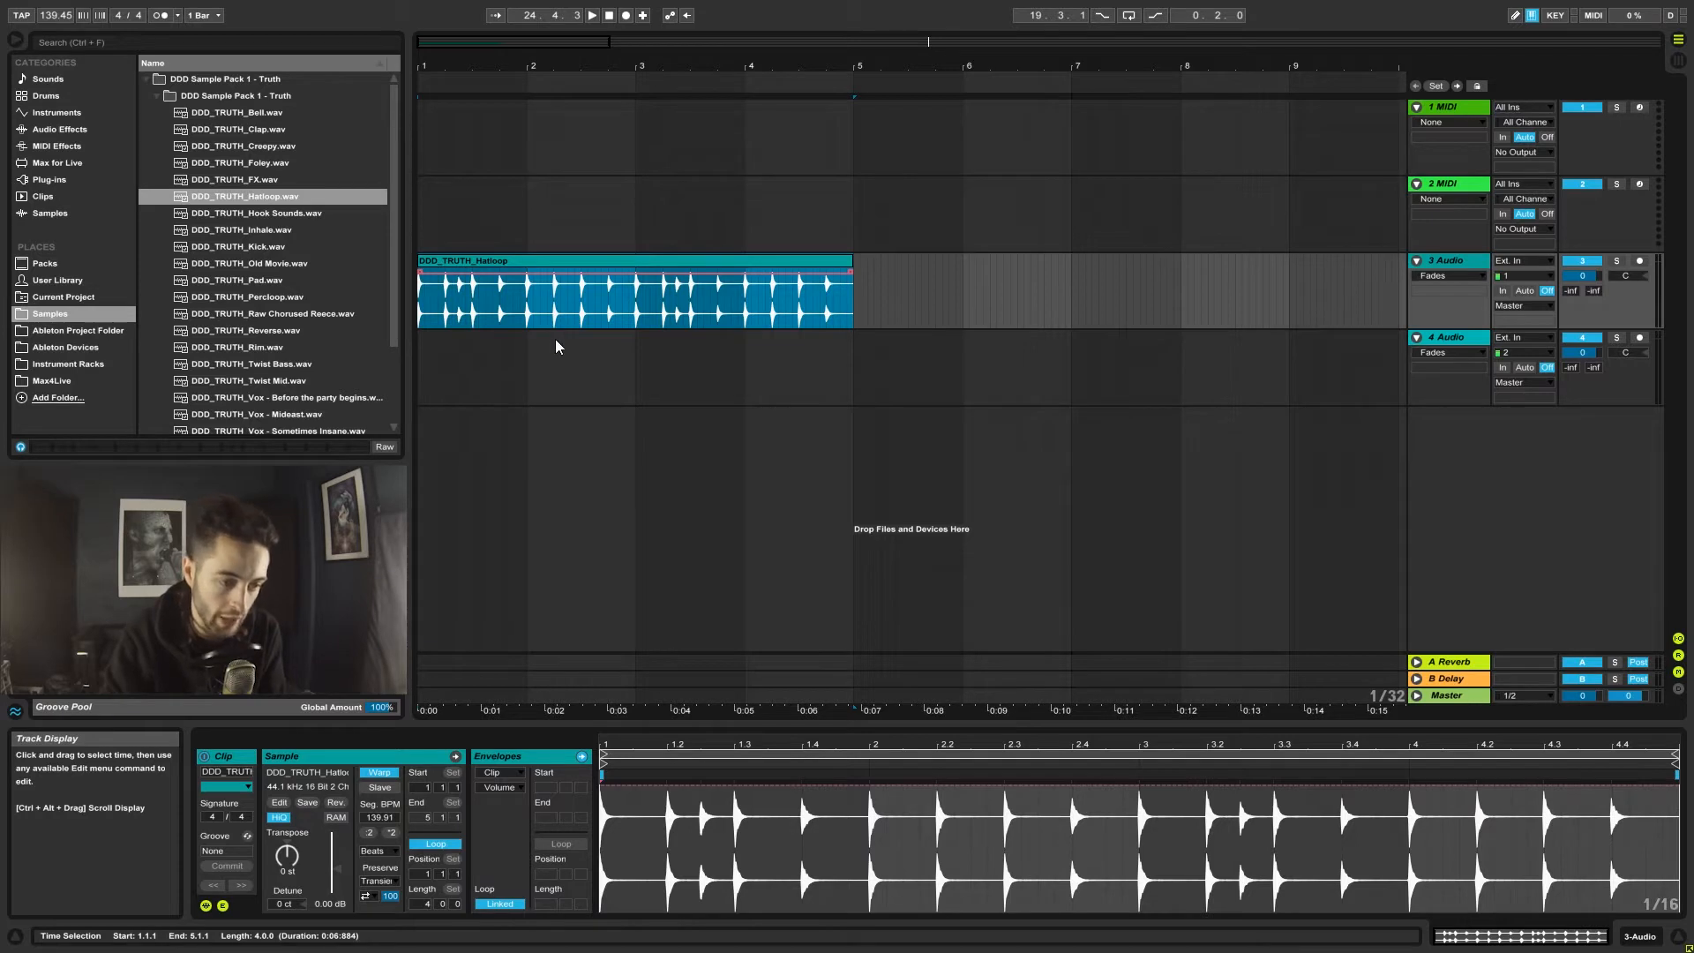
pyautogui.click(870, 315)
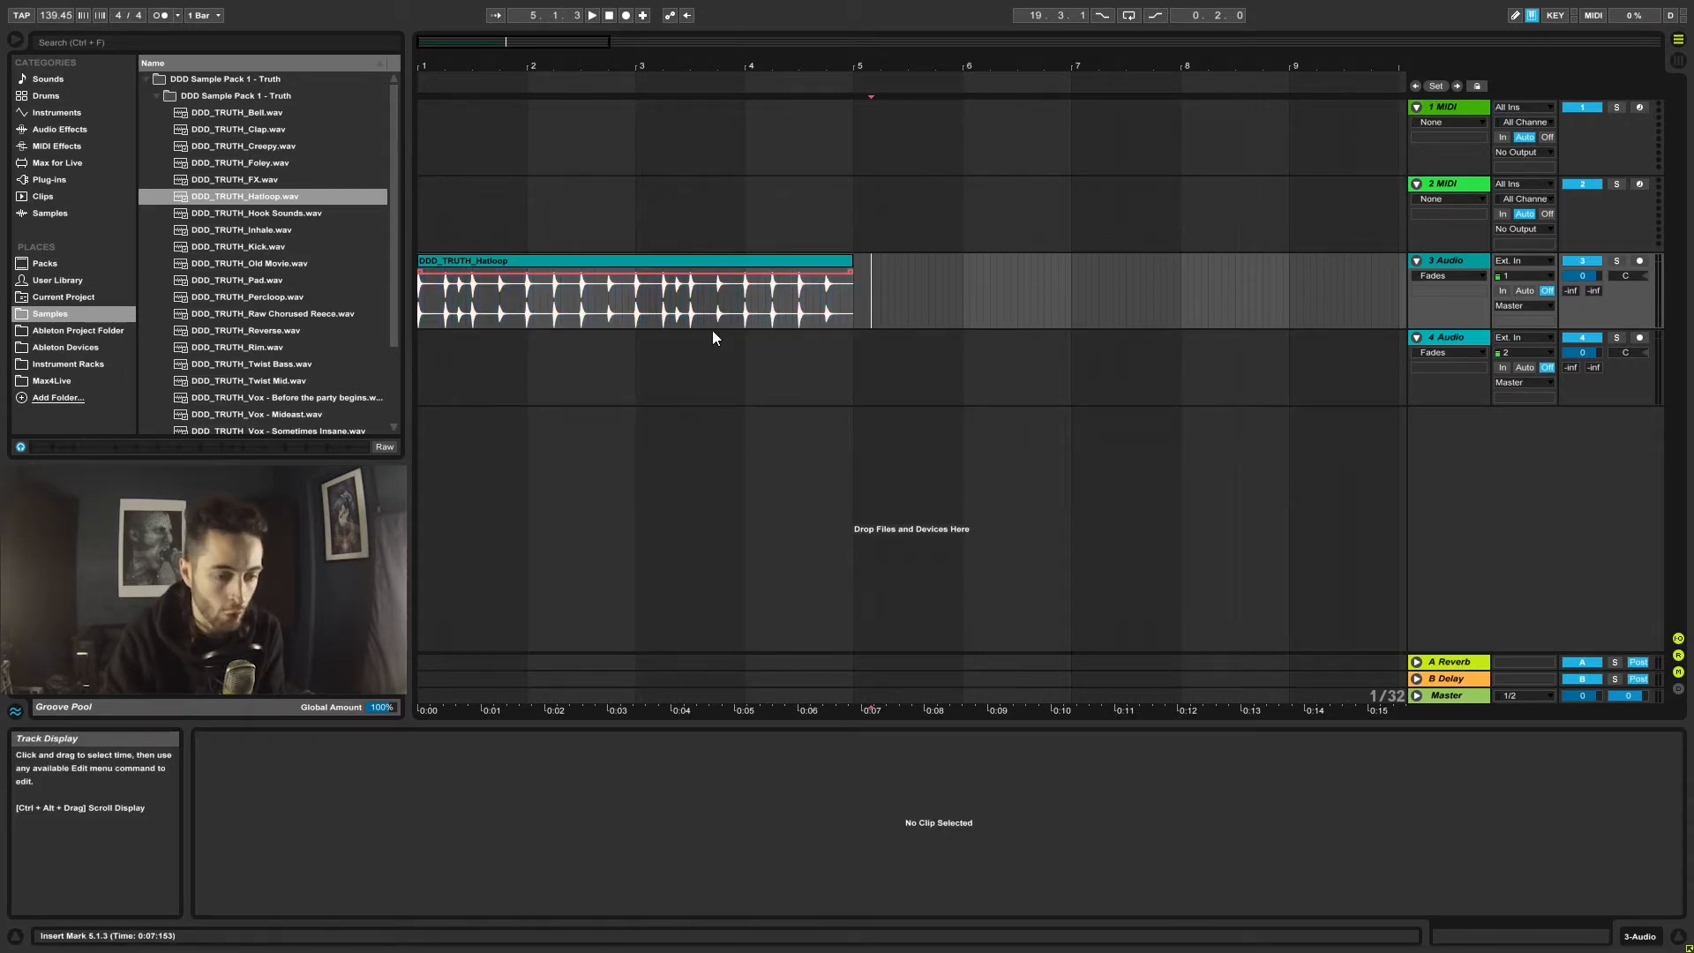
pyautogui.click(720, 304)
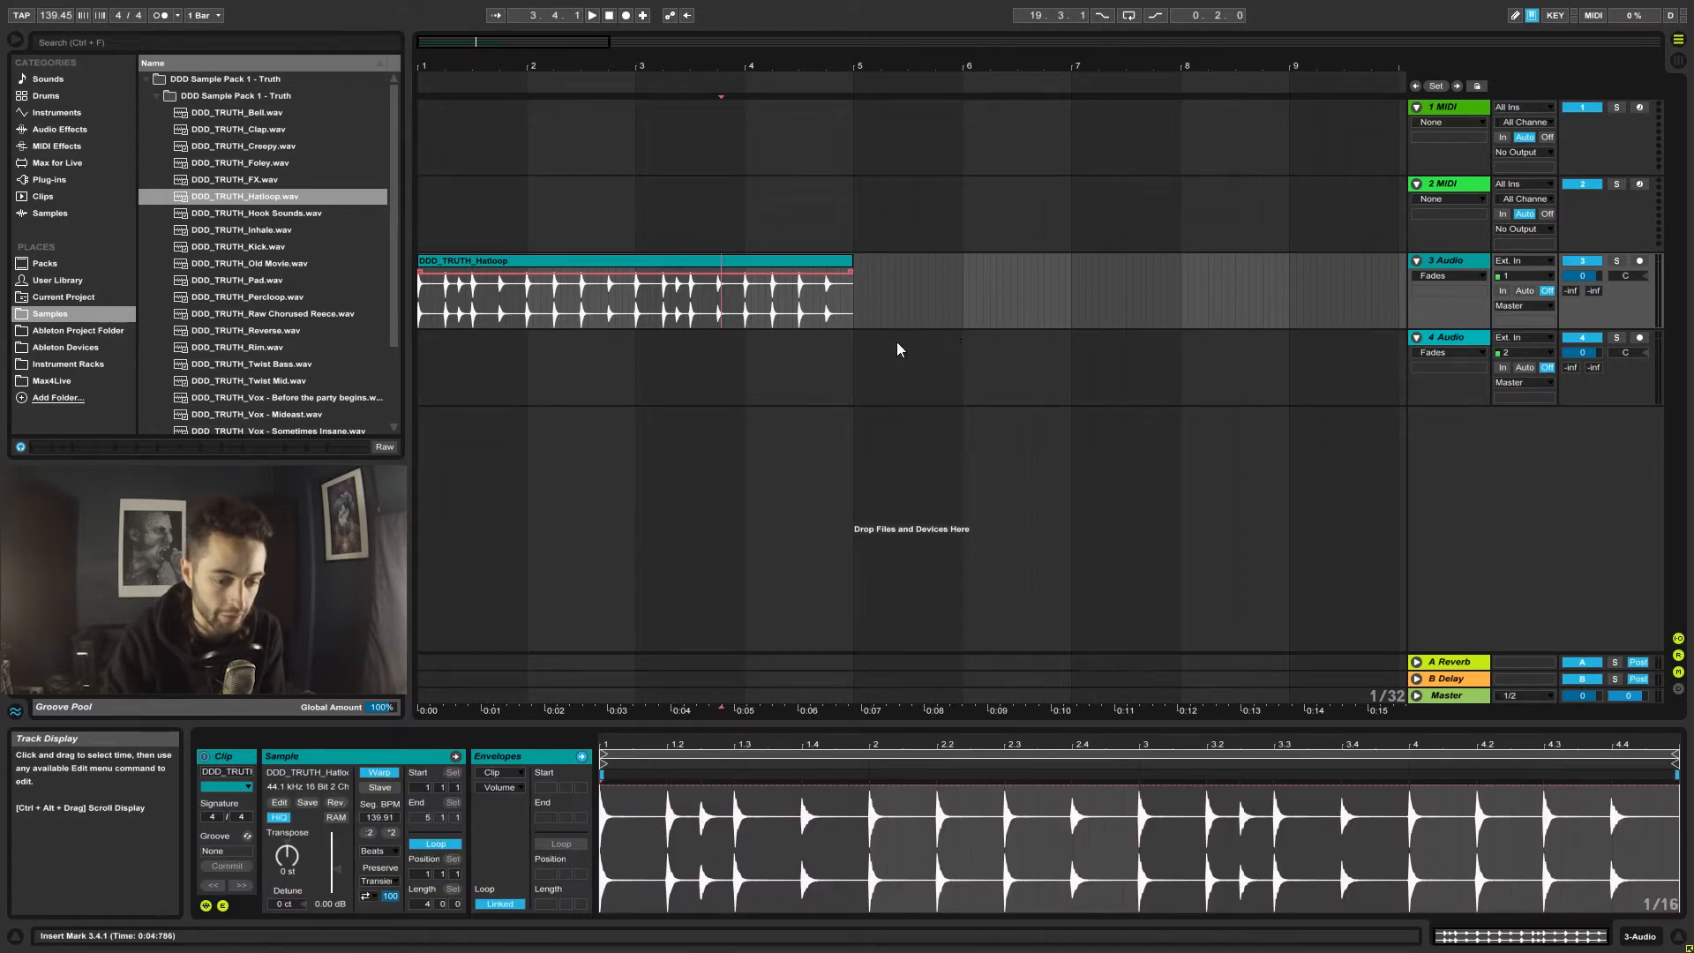
pyautogui.click(933, 308)
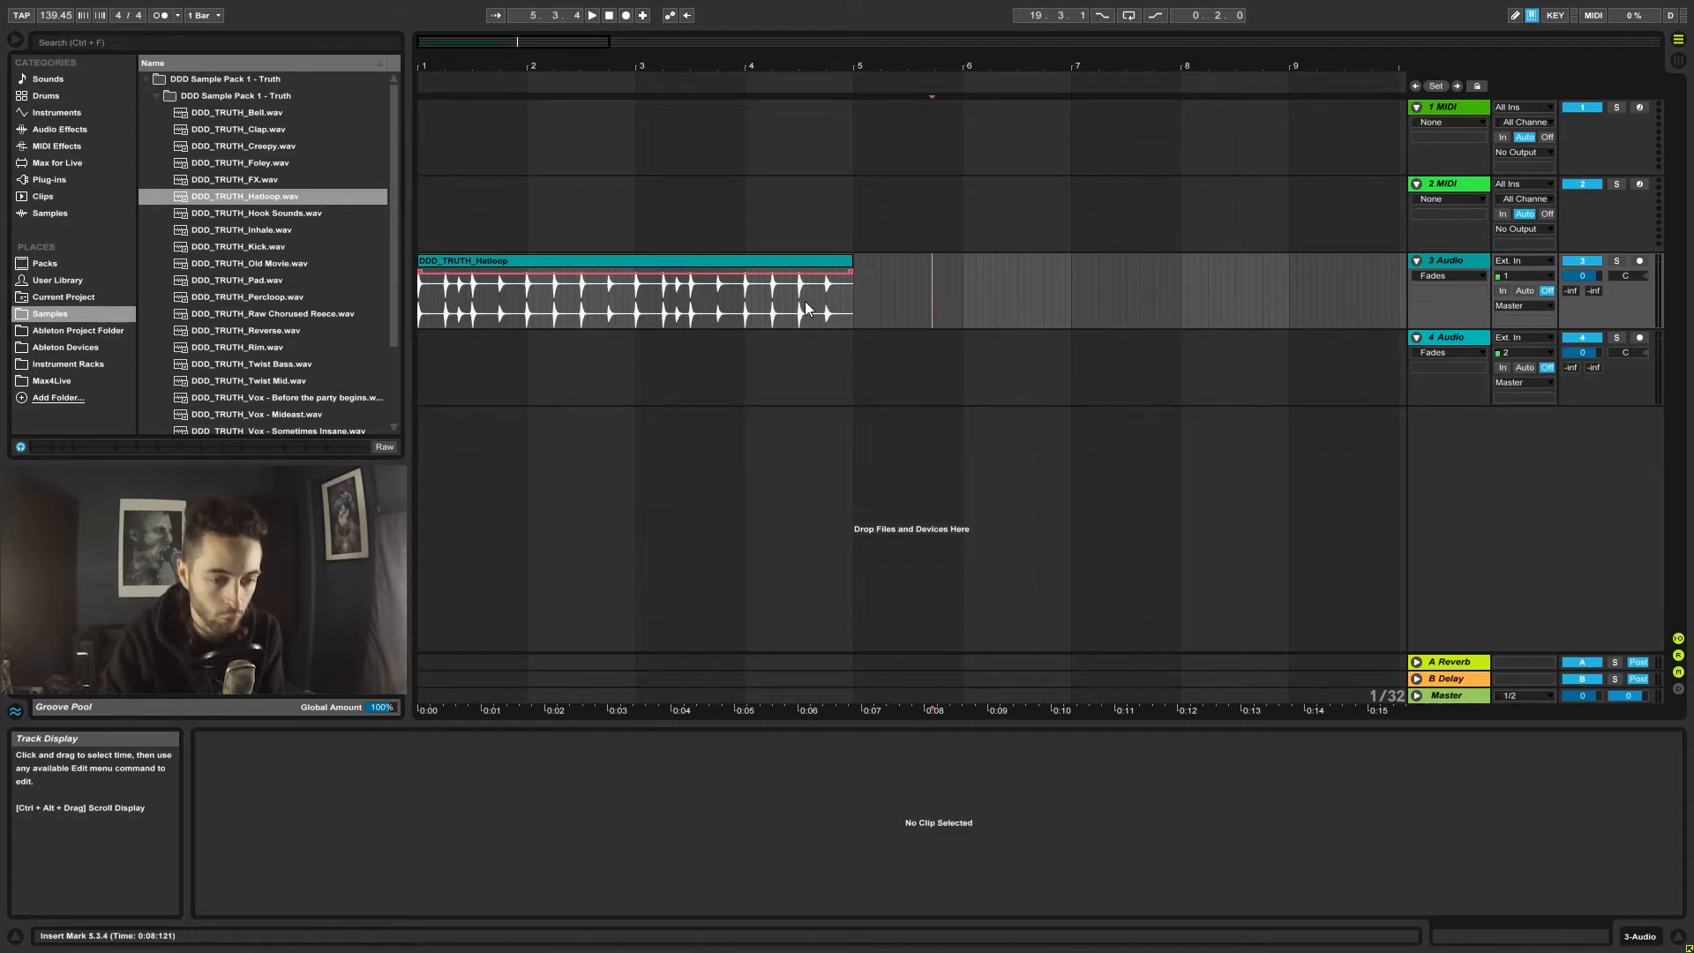
pyautogui.click(429, 261)
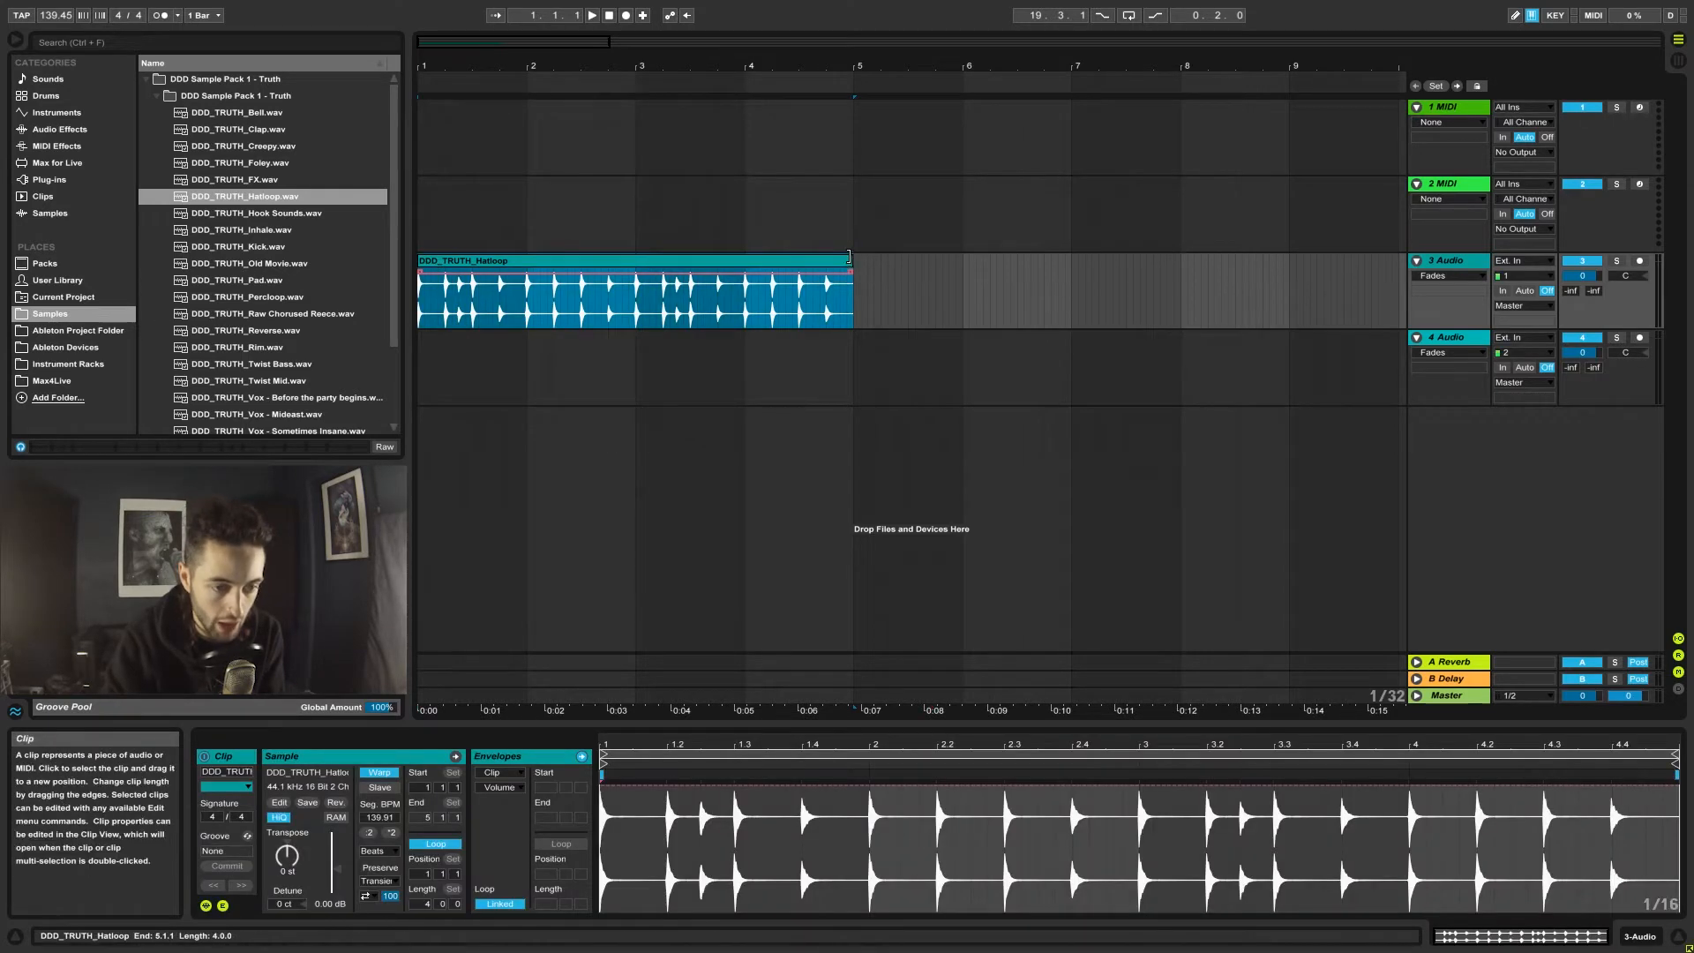
# Move the Hatloop clip to position 3.3.2 and return it to the start of bar 1.
pyautogui.moveTo(578, 270); pyautogui.dragTo(946, 311)
pyautogui.click(864, 311)
pyautogui.click(956, 311)
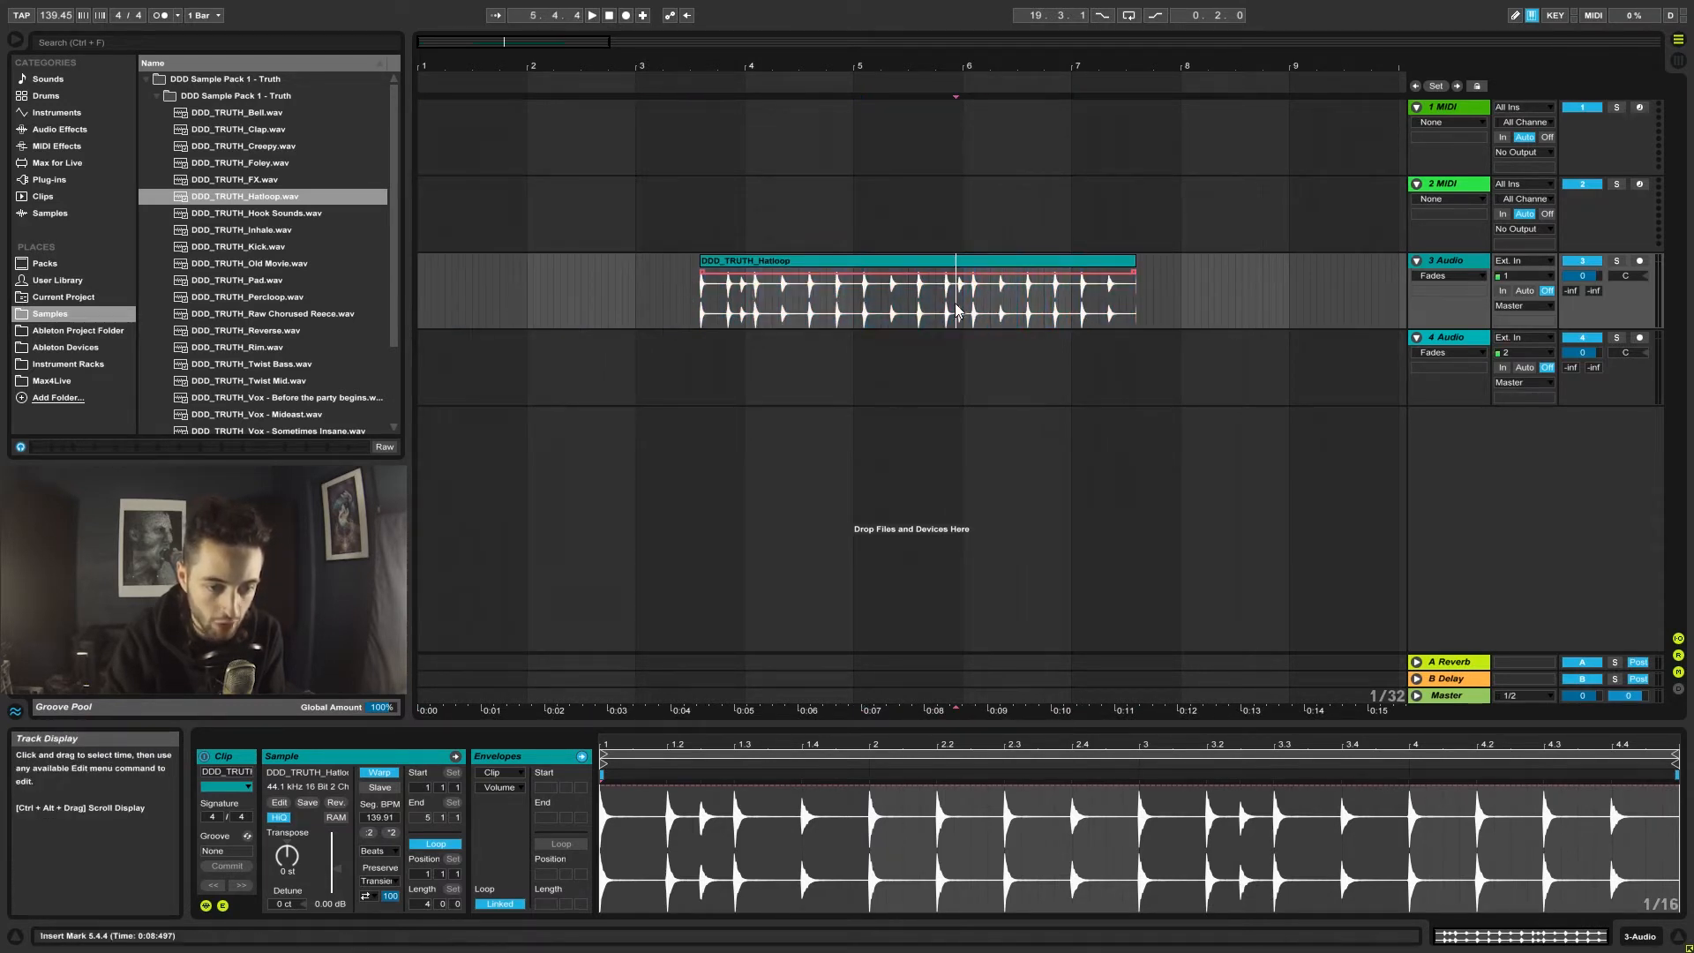
pyautogui.click(932, 270)
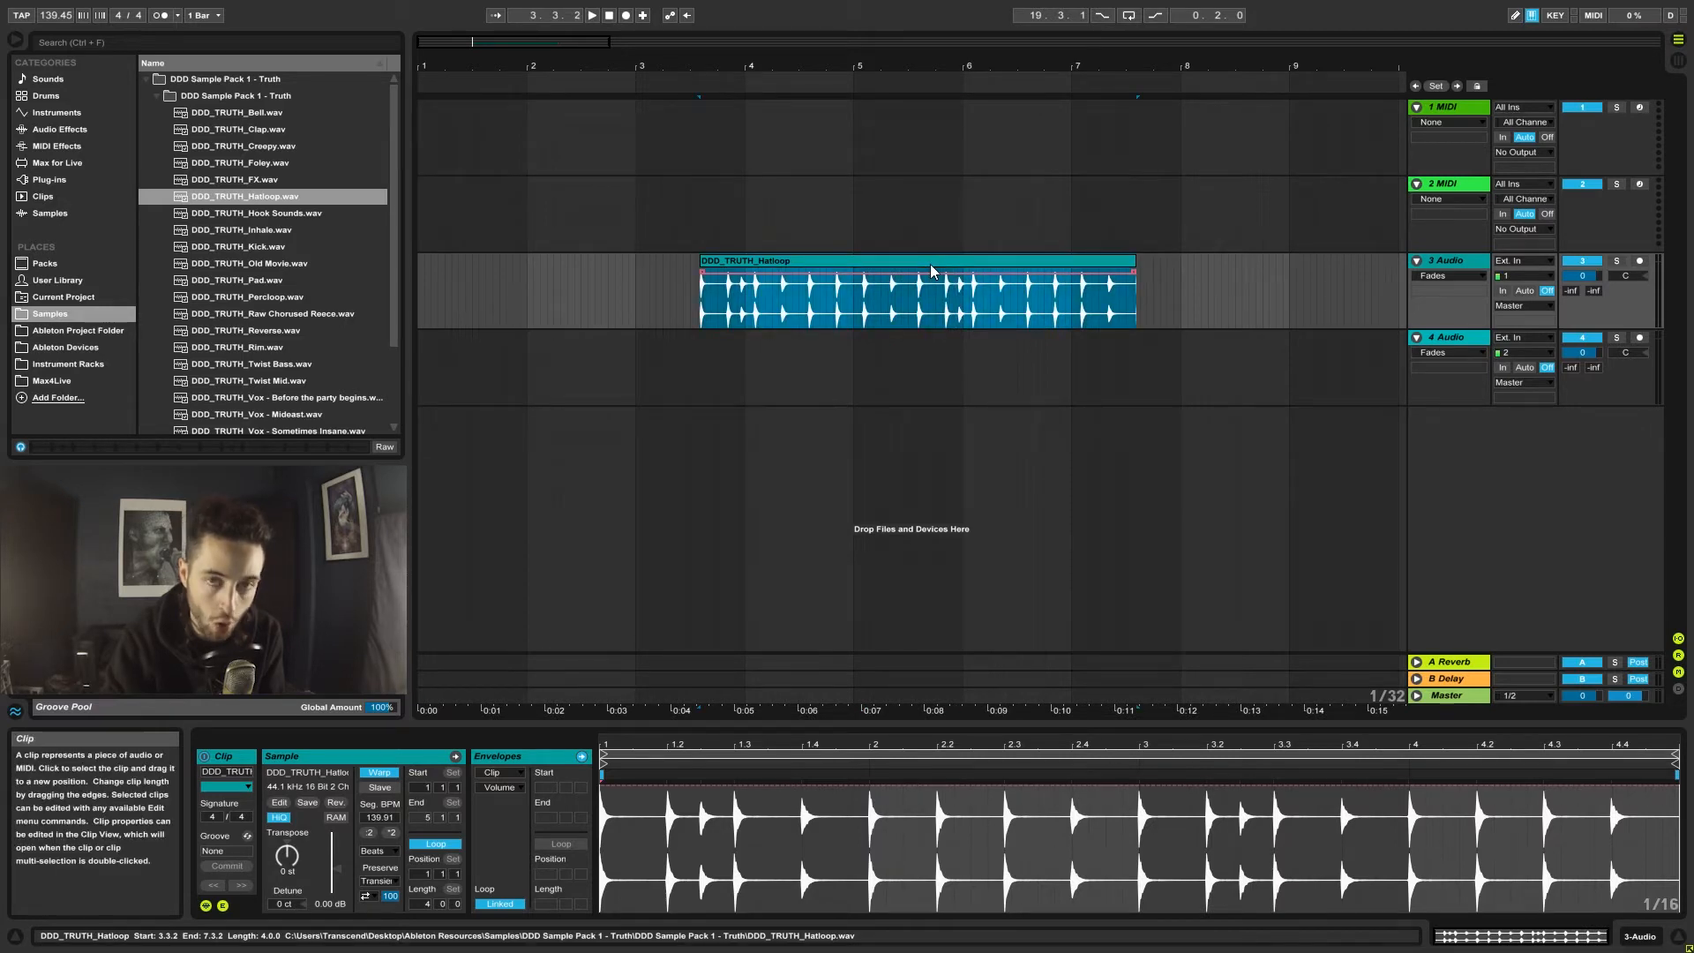
pyautogui.moveTo(932, 270); pyautogui.dragTo(648, 270)
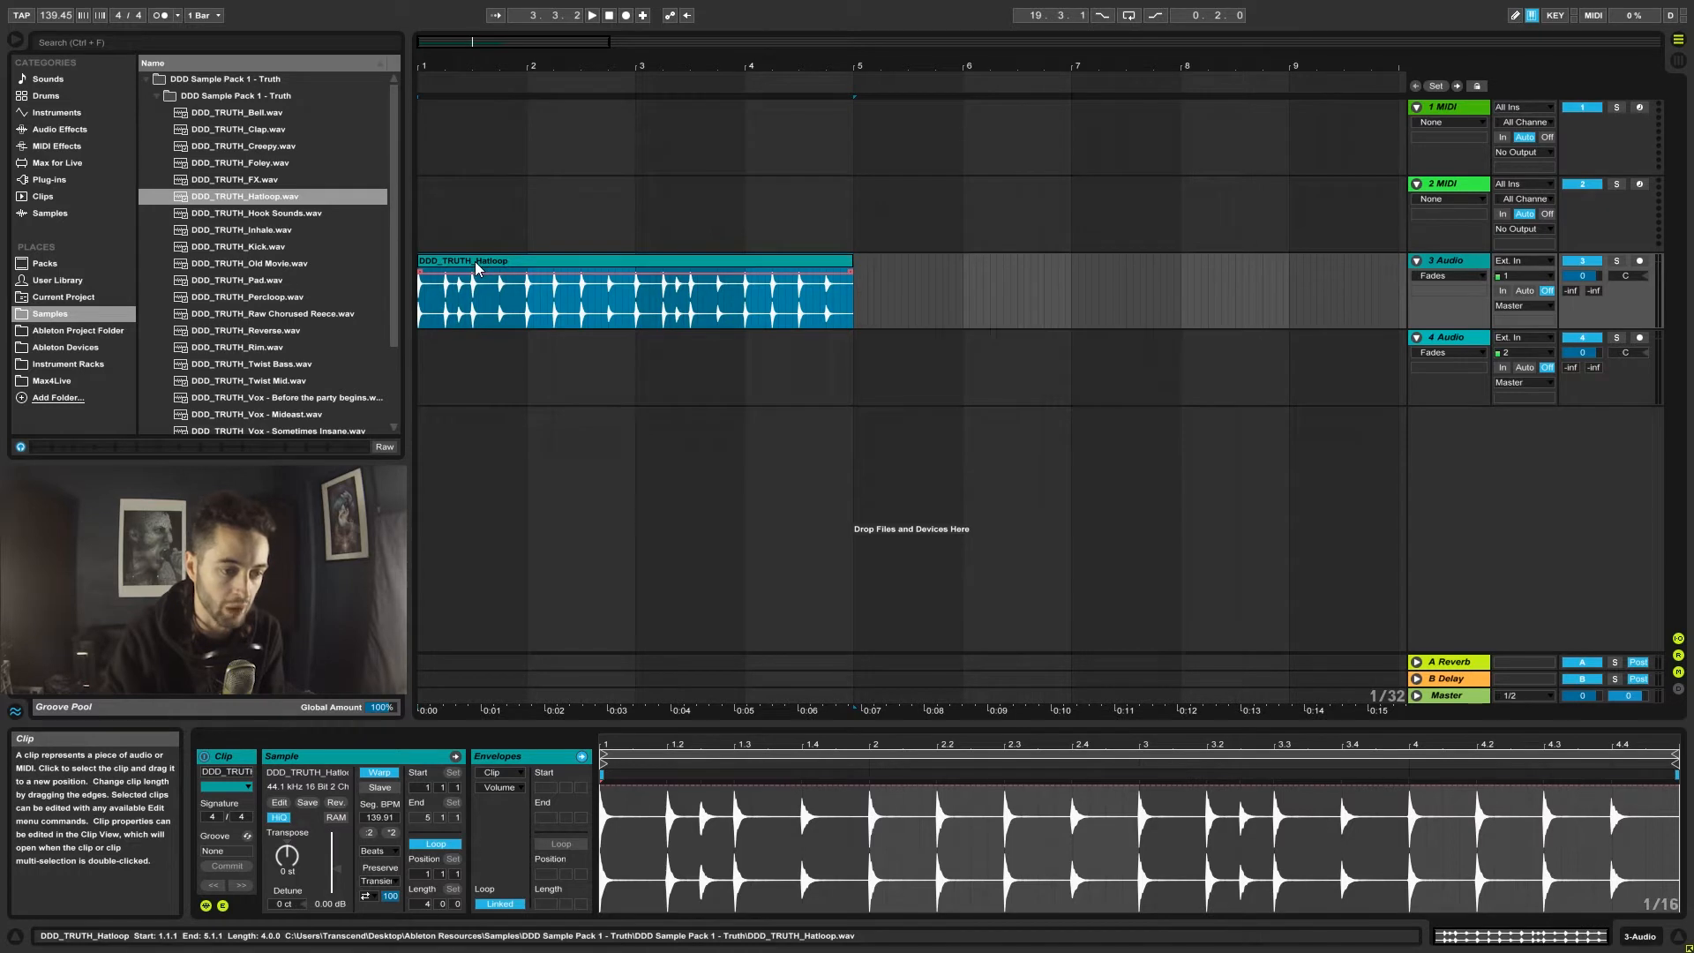
# Move the Hatloop clip to the start of bar 2 and select the whole clip.
pyautogui.moveTo(451, 261); pyautogui.dragTo(556, 277)
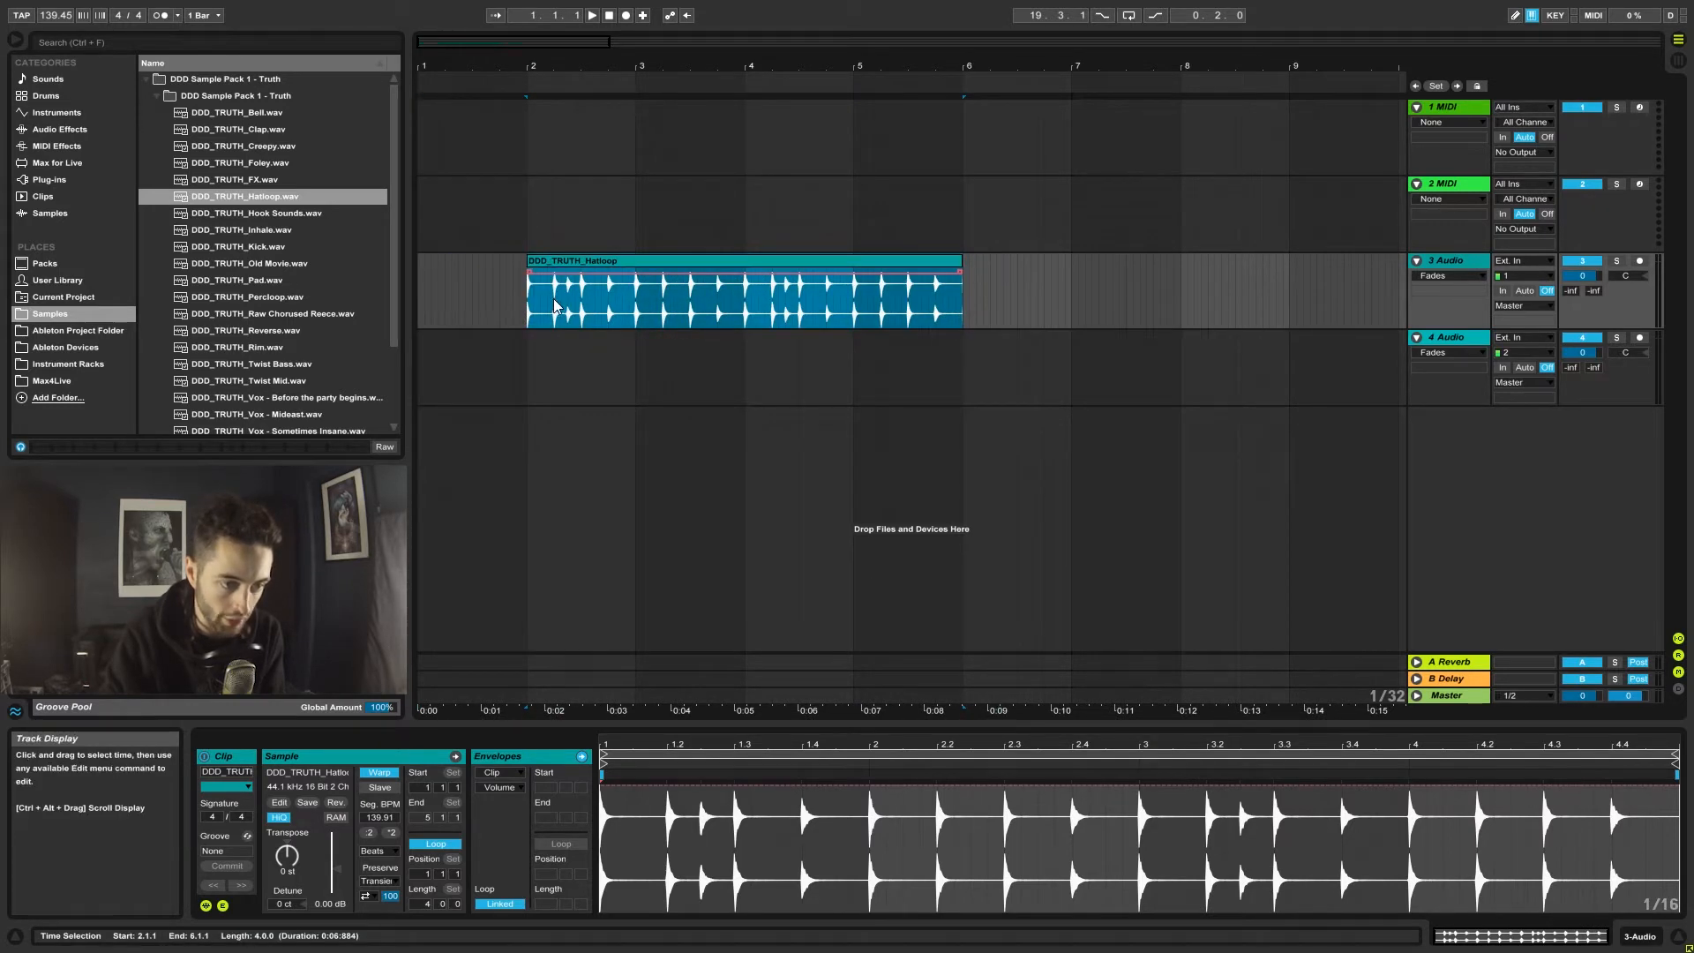
pyautogui.click(554, 279)
pyautogui.click(572, 263)
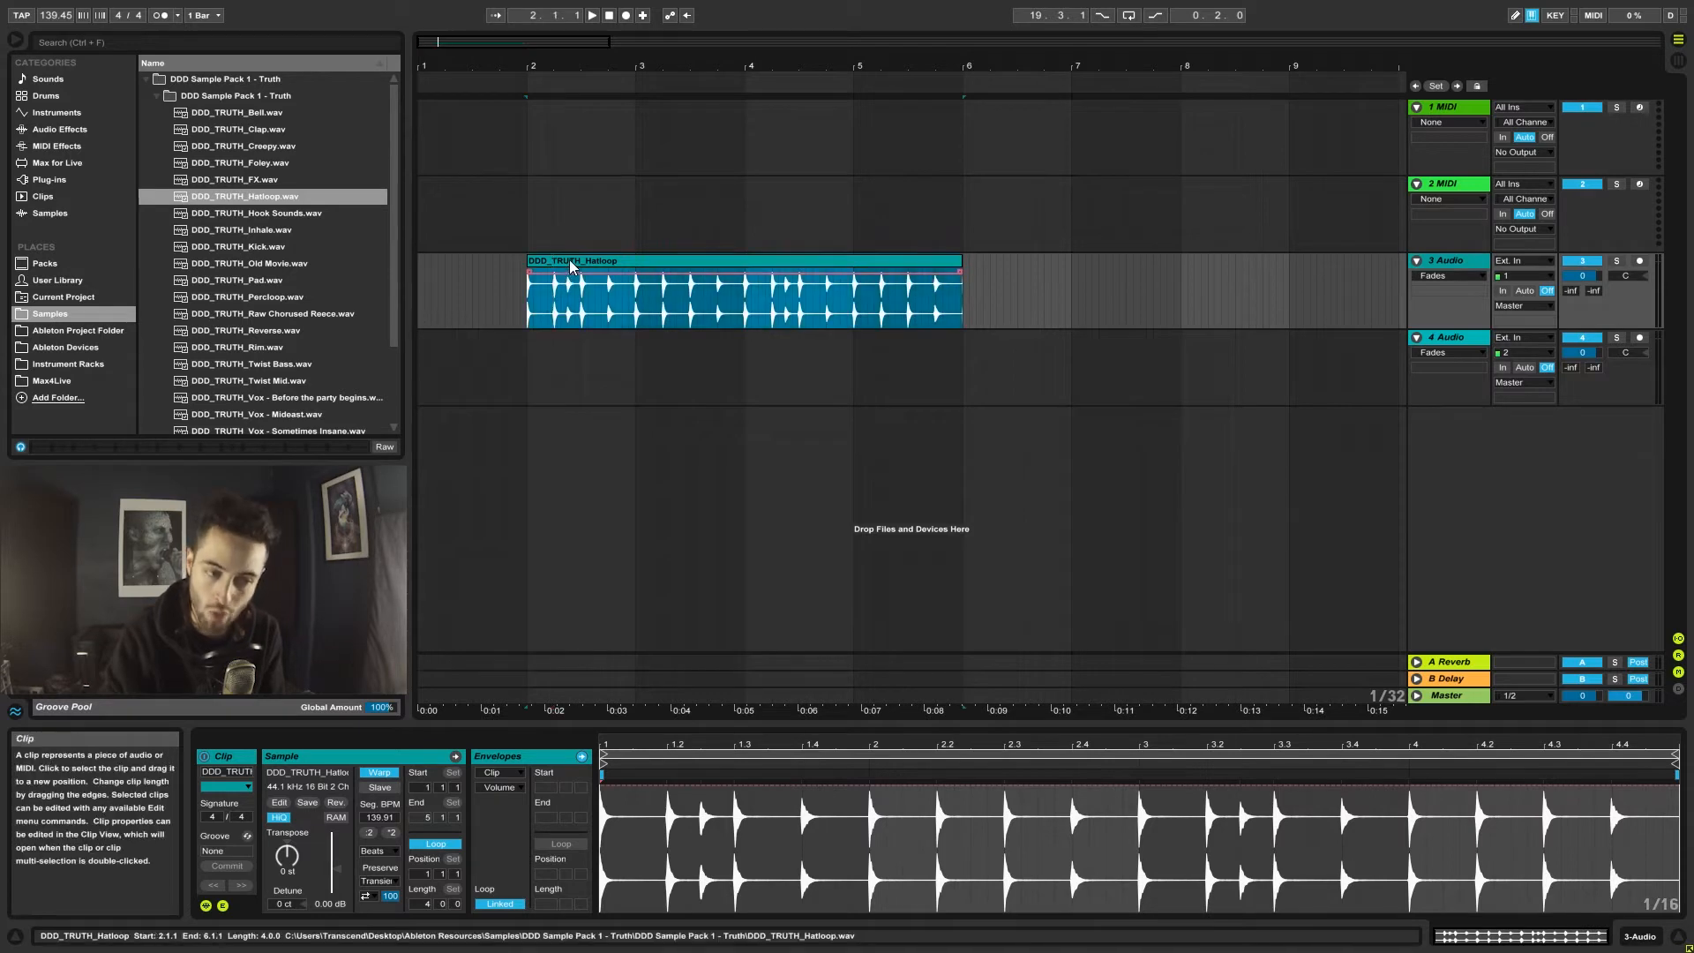
# Select the clip's first bar from 2.1.1 to 3.1.1, and reselect the whole clip.
pyautogui.click(569, 305)
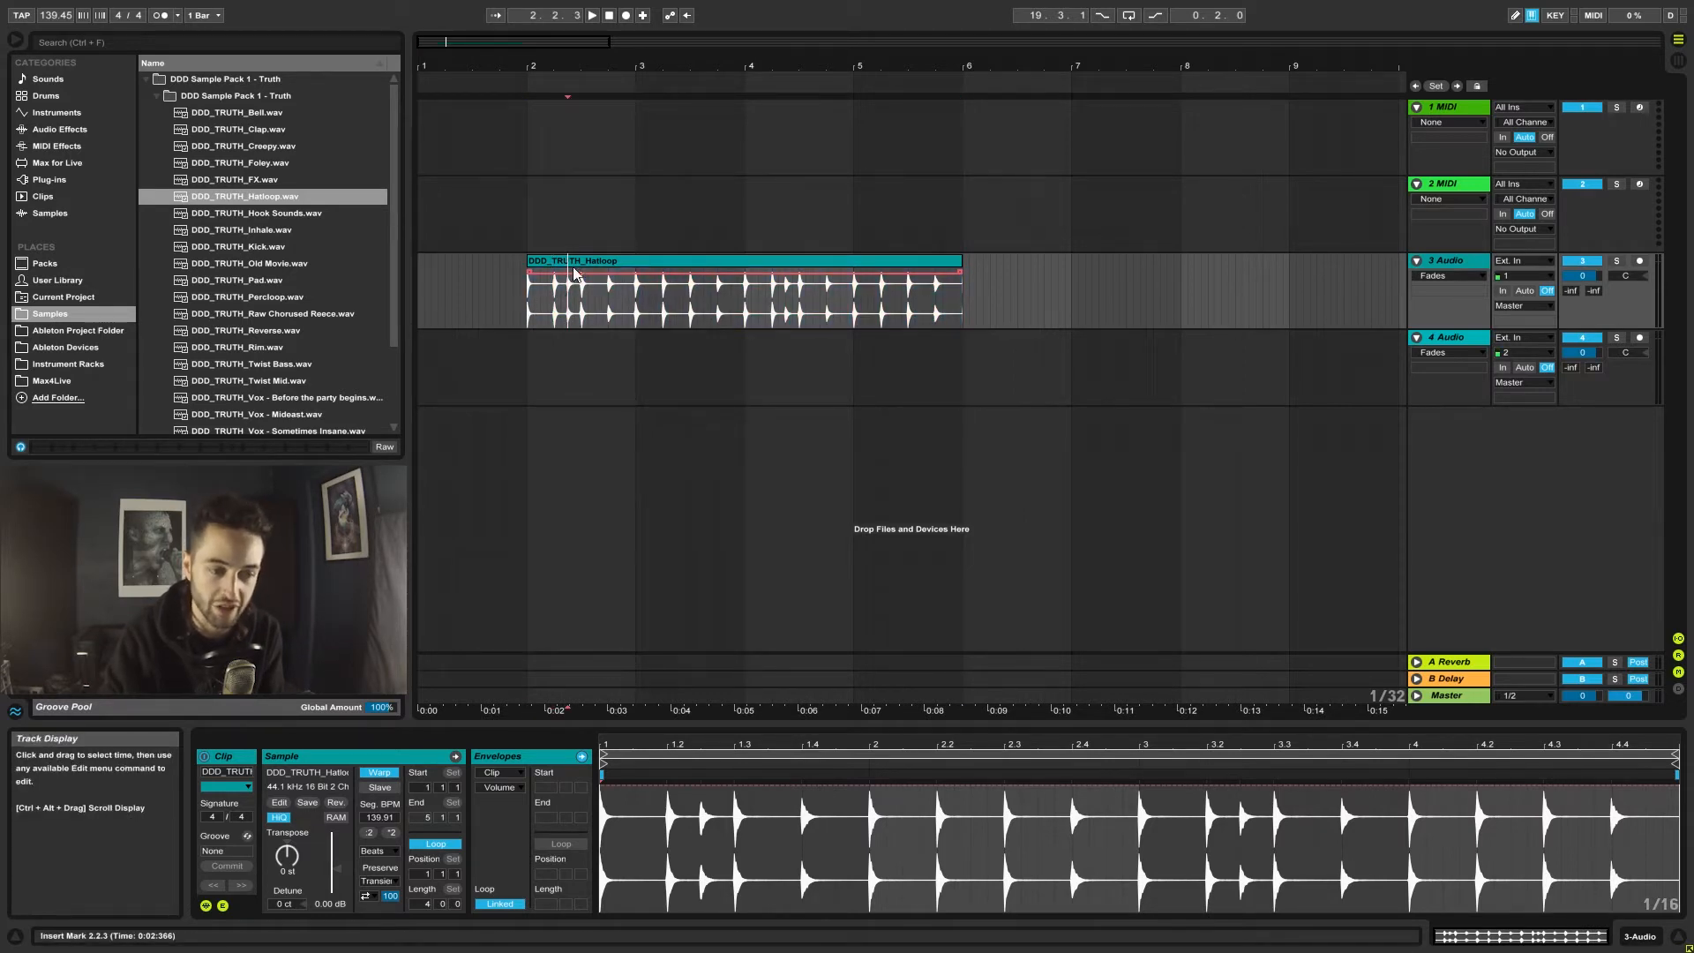
pyautogui.moveTo(637, 312); pyautogui.dragTo(533, 306)
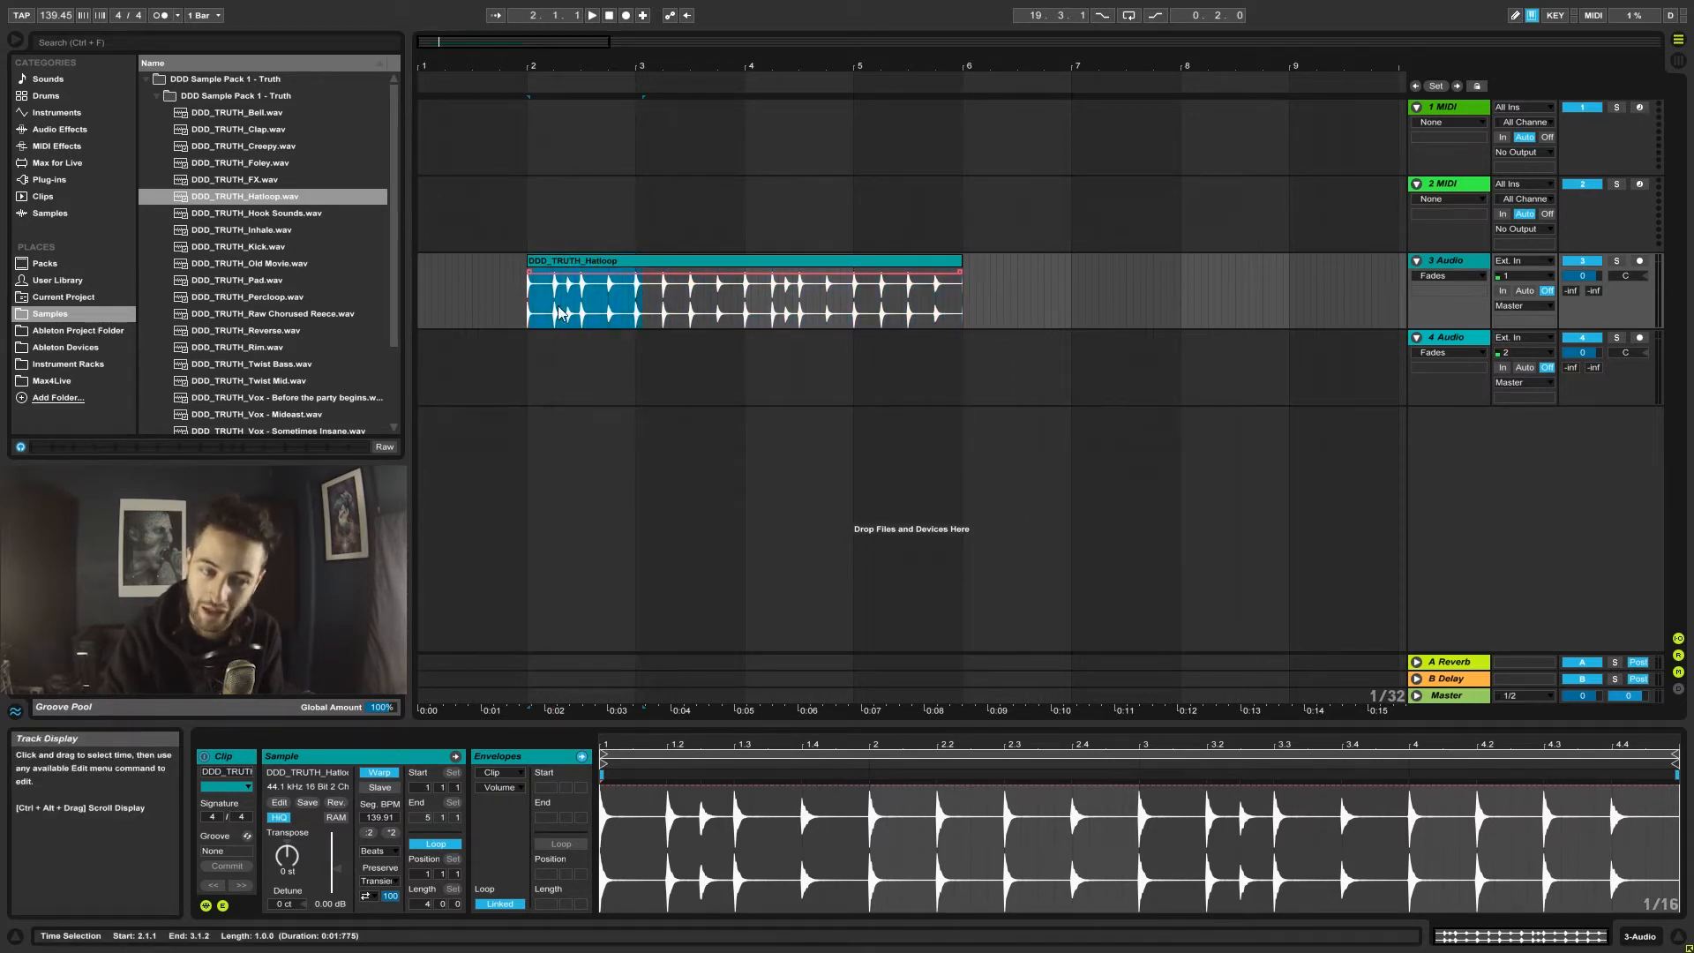
pyautogui.click(582, 305)
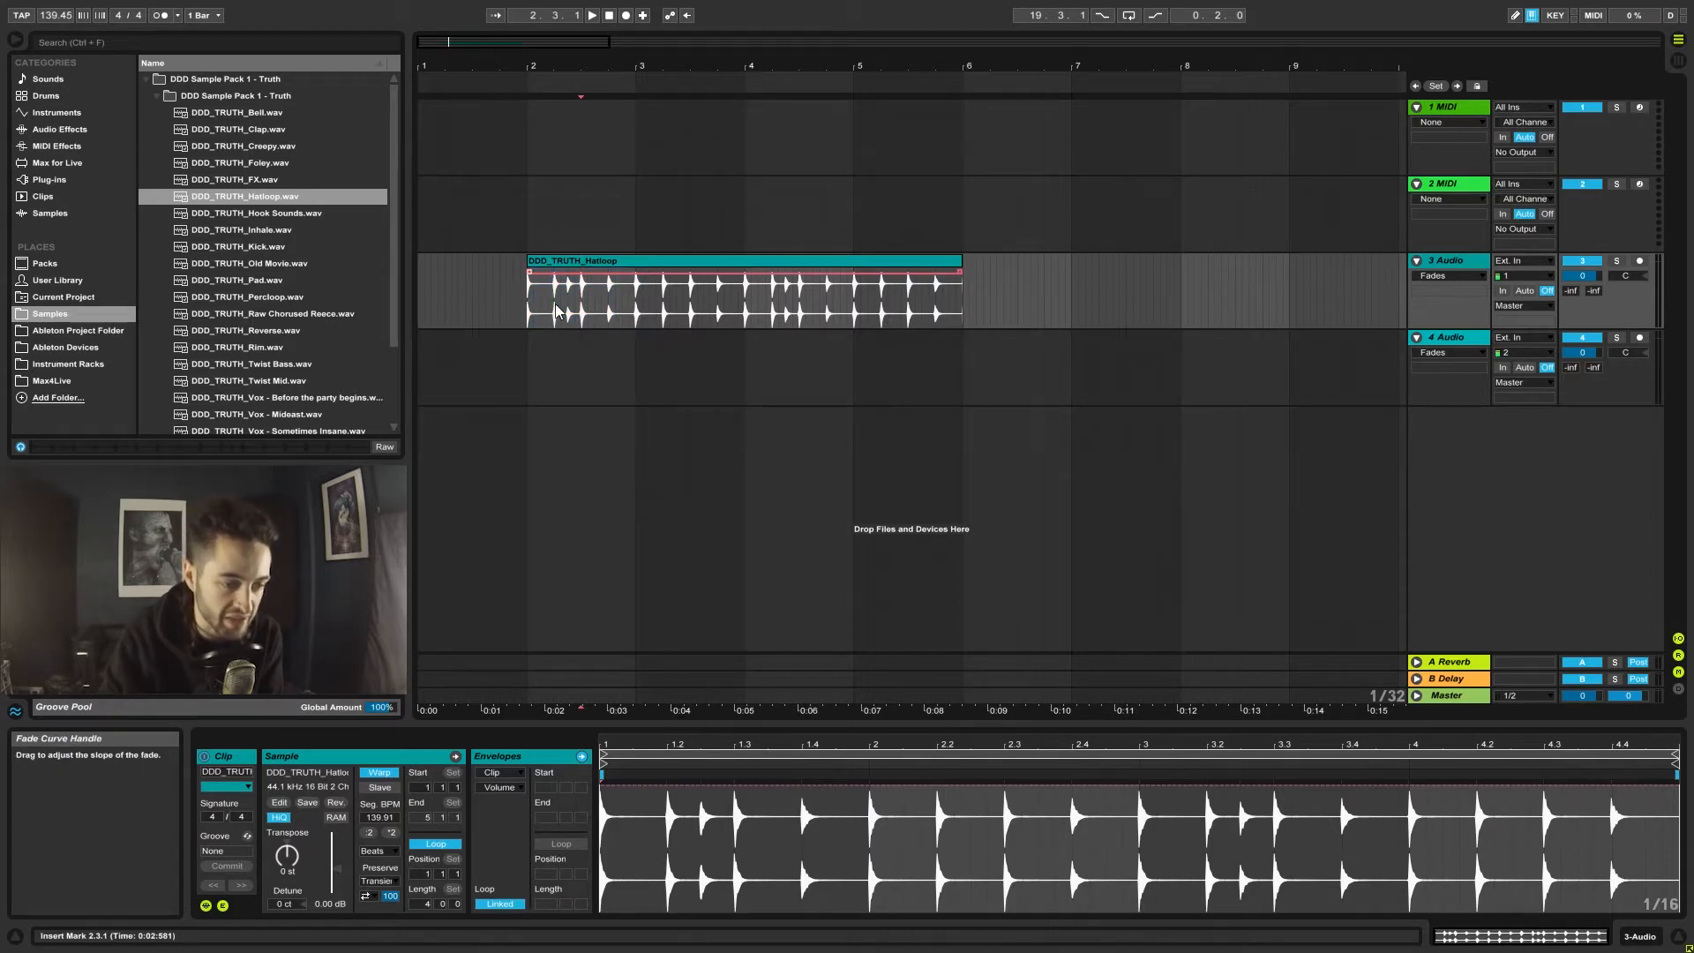
pyautogui.moveTo(635, 308)
pyautogui.mouseDown()
pyautogui.moveTo(528, 309)
pyautogui.moveTo(635, 319)
pyautogui.mouseUp()
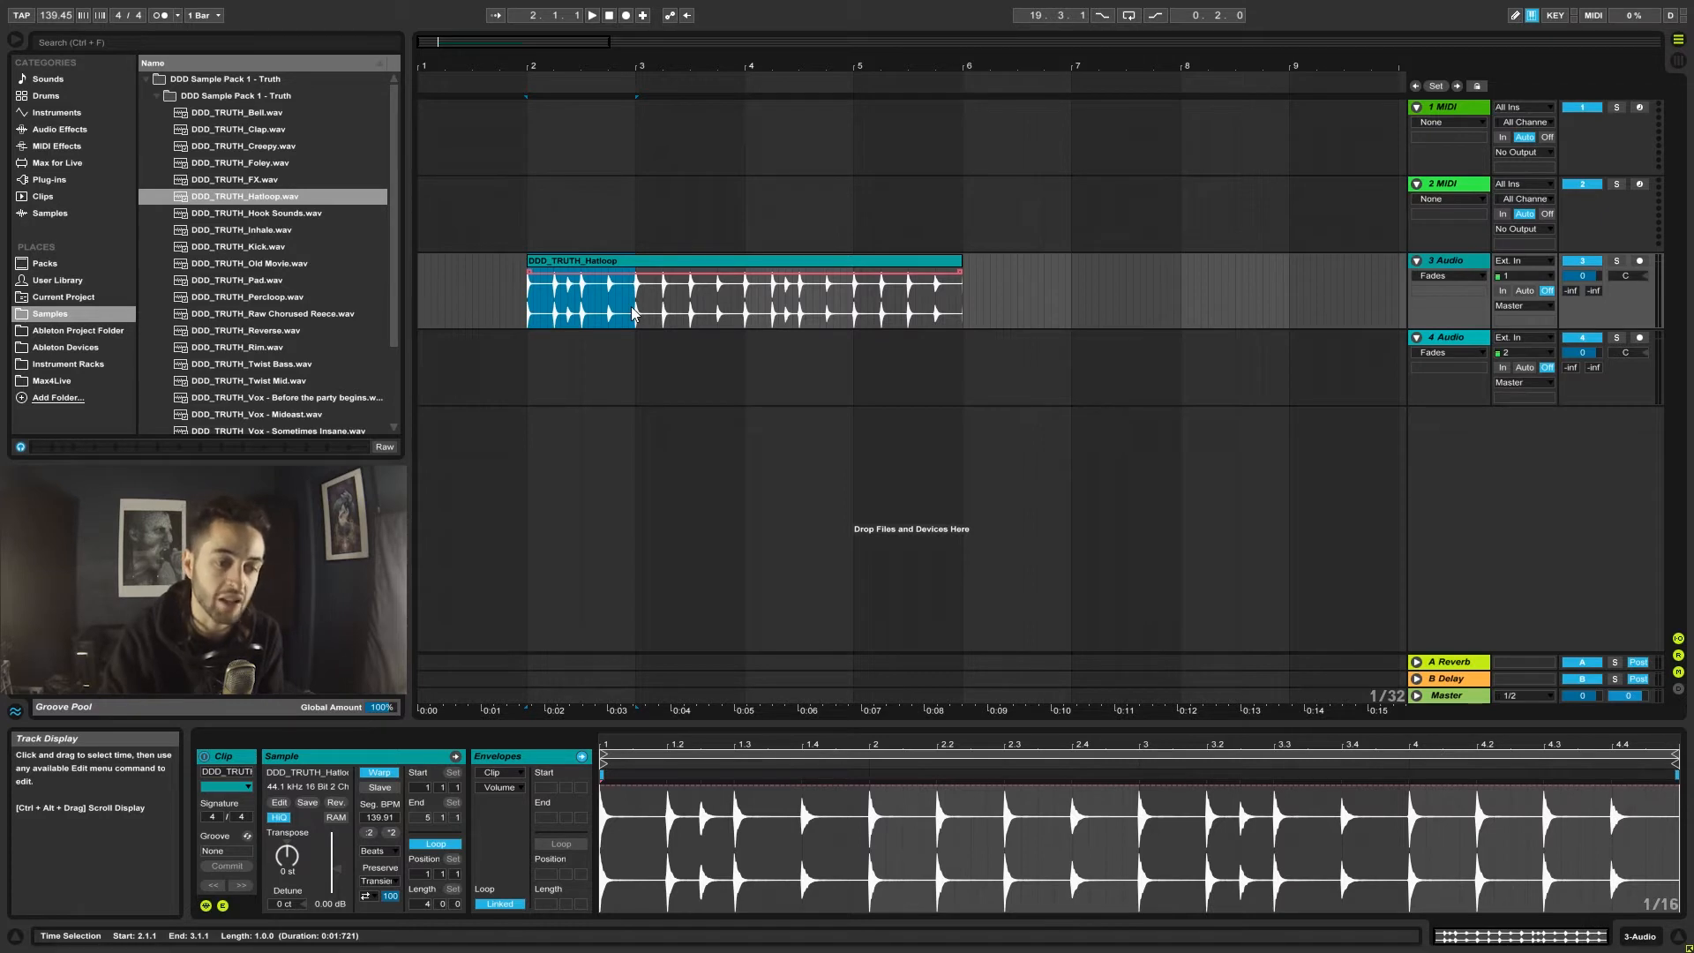
pyautogui.click(630, 266)
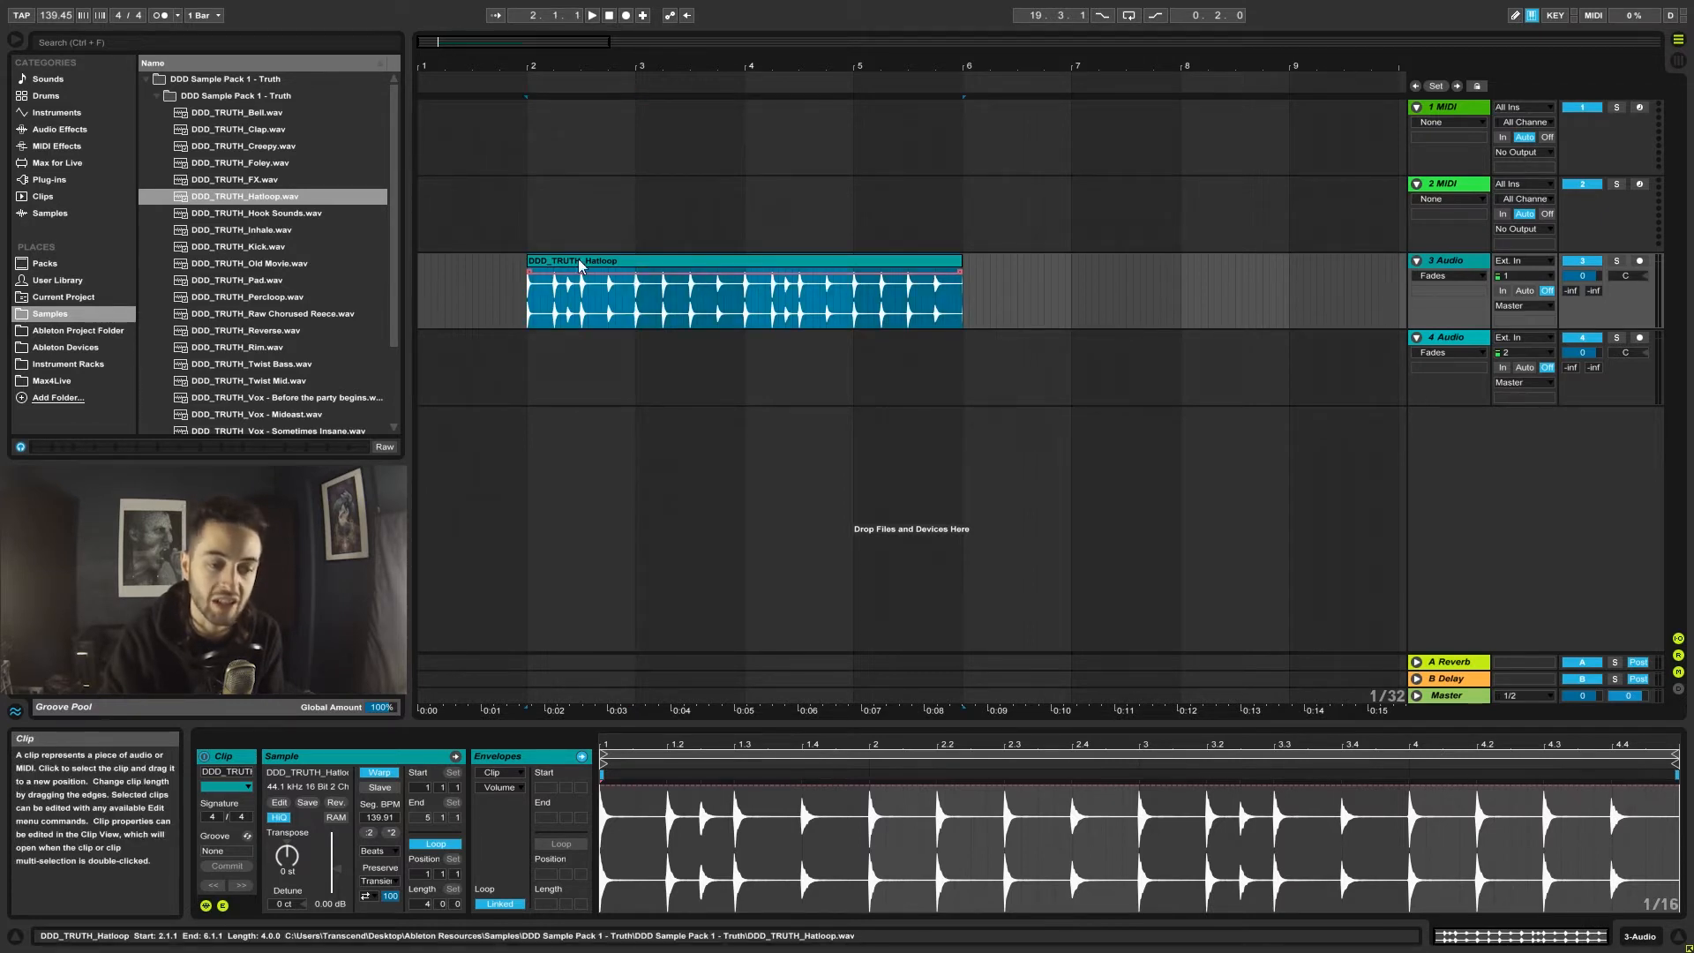
# Set the fixed arrangement grid to 1 Bar and move the Hatloop clip back to the start of bar 1.
pyautogui.click(775, 296)
pyautogui.rightClick(554, 322)
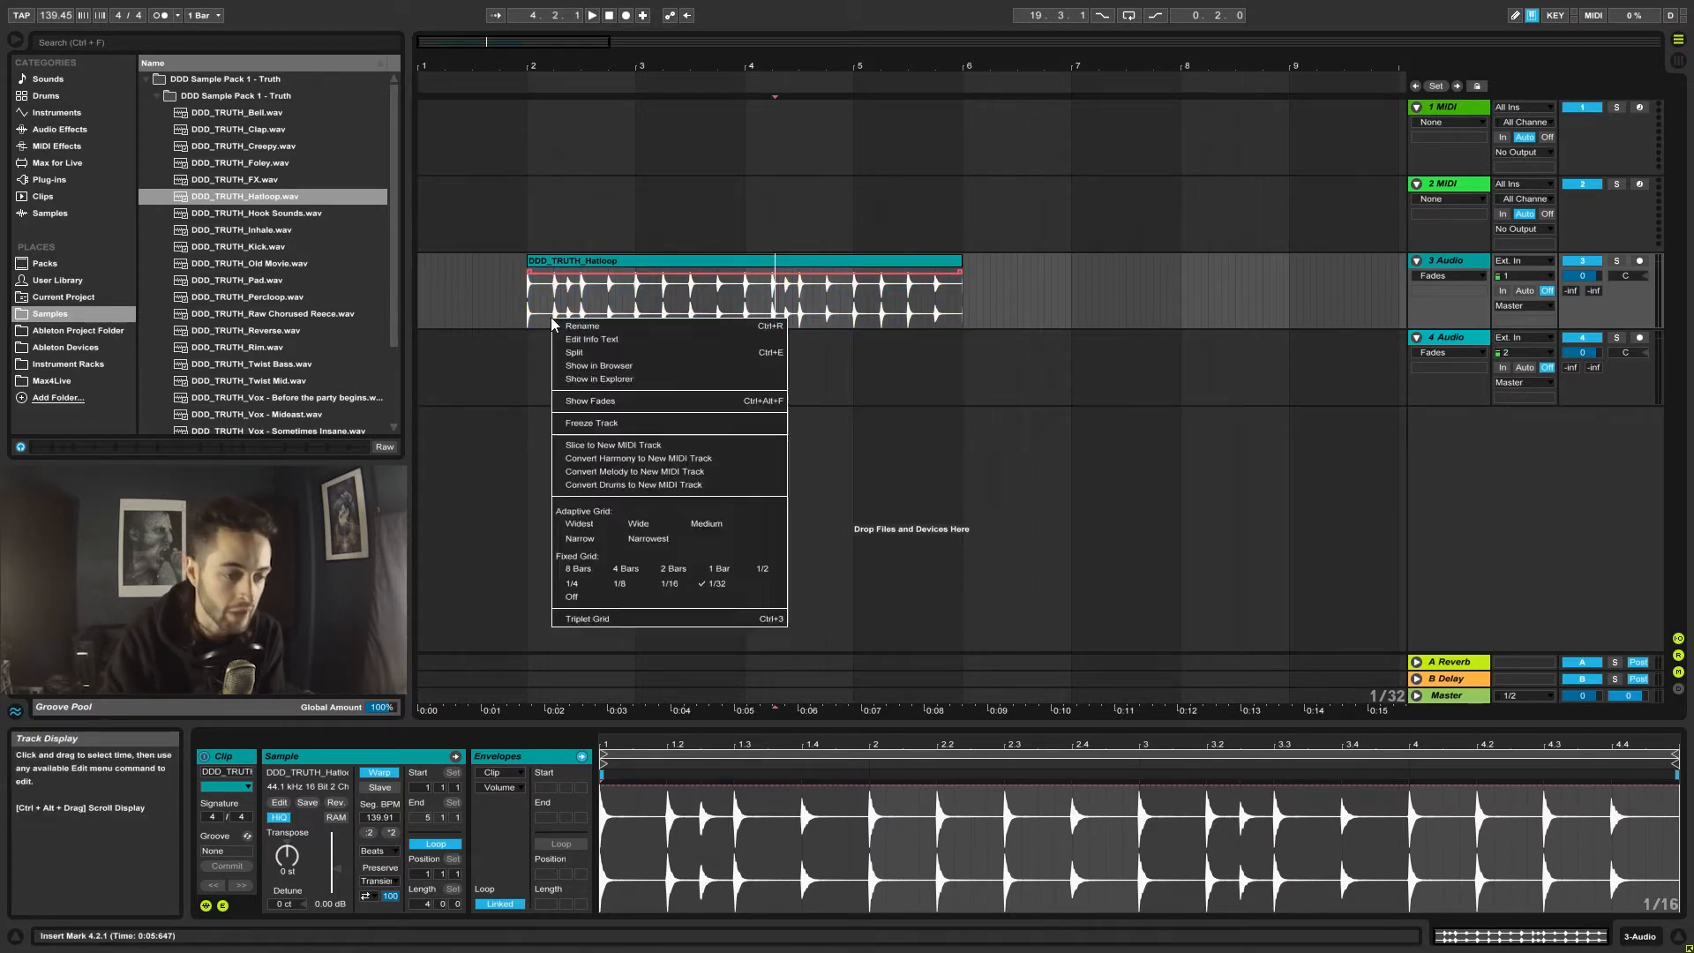
pyautogui.click(719, 568)
pyautogui.click(592, 262)
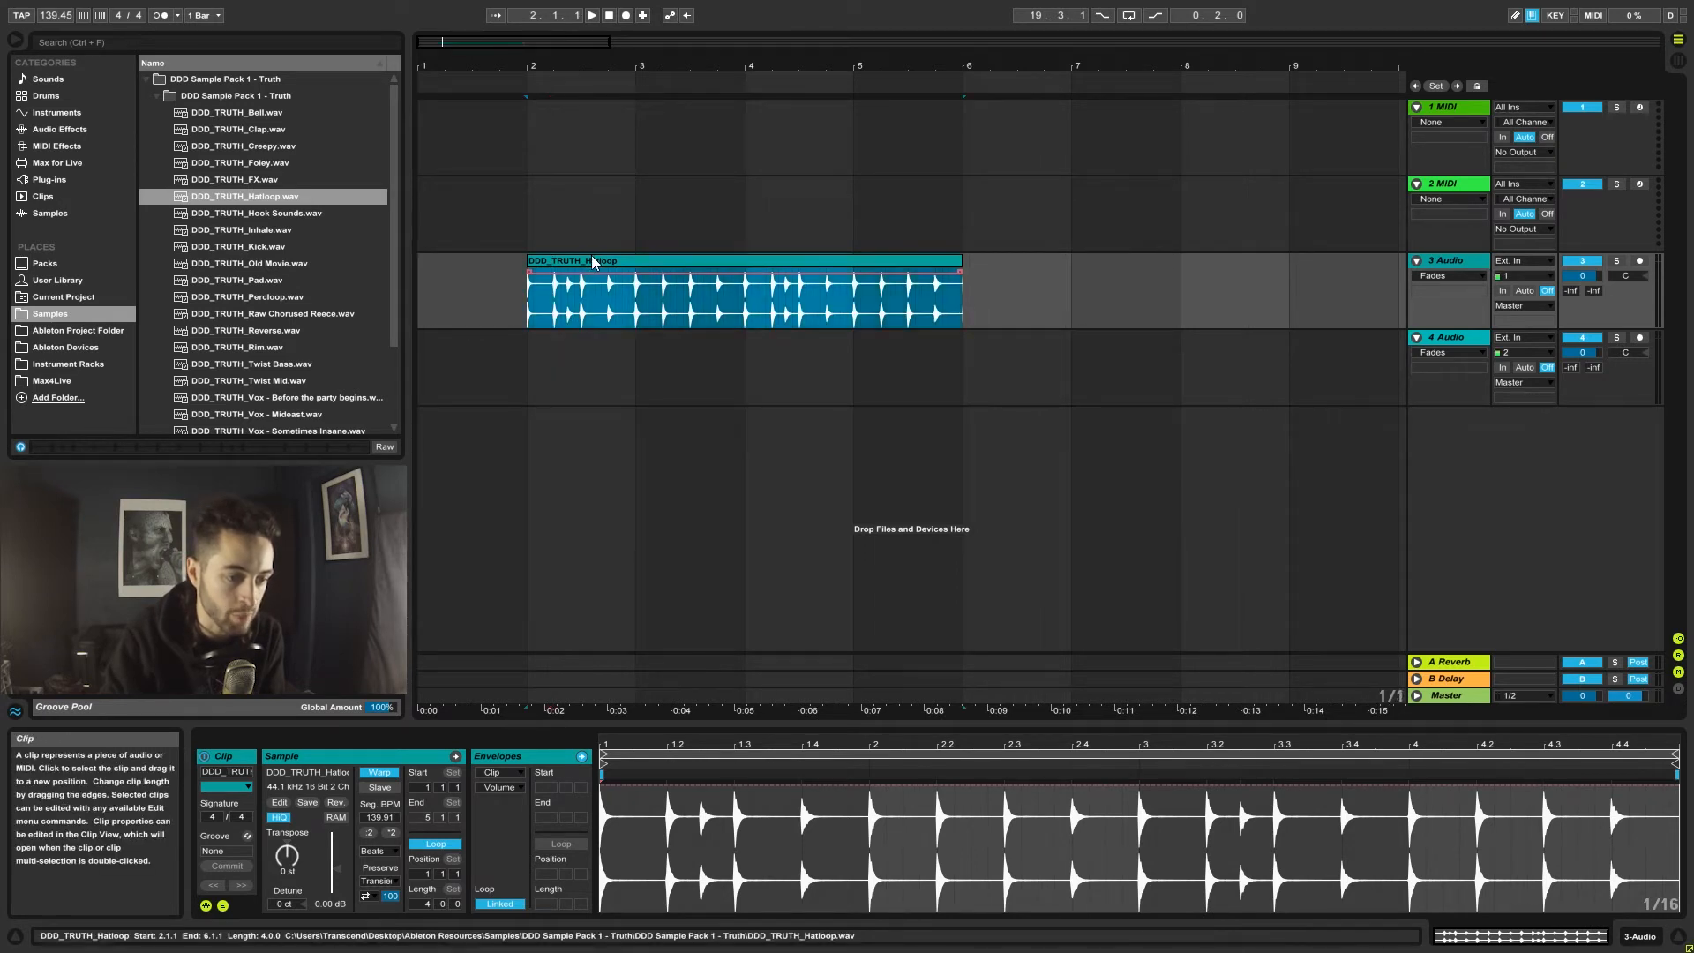
pyautogui.moveTo(593, 262); pyautogui.dragTo(430, 319)
# Select the Hatloop clip's first bar and reapply the 1 Bar fixed grid.
pyautogui.click(517, 311)
pyautogui.click(508, 314)
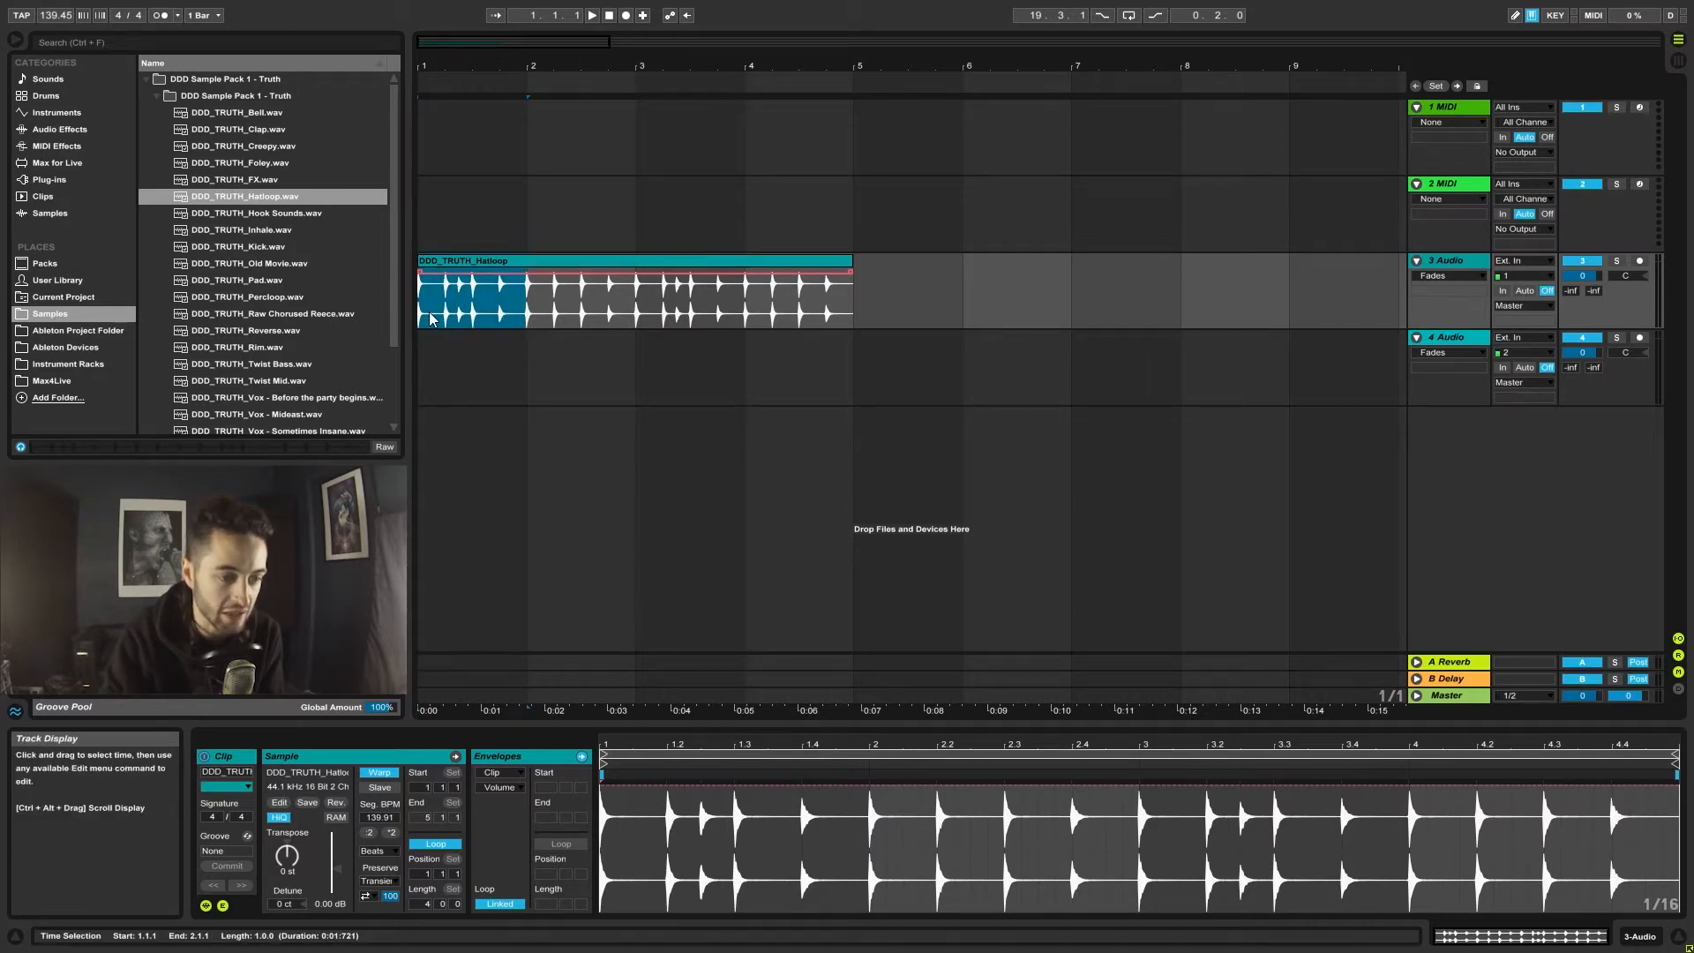
pyautogui.rightClick(609, 319)
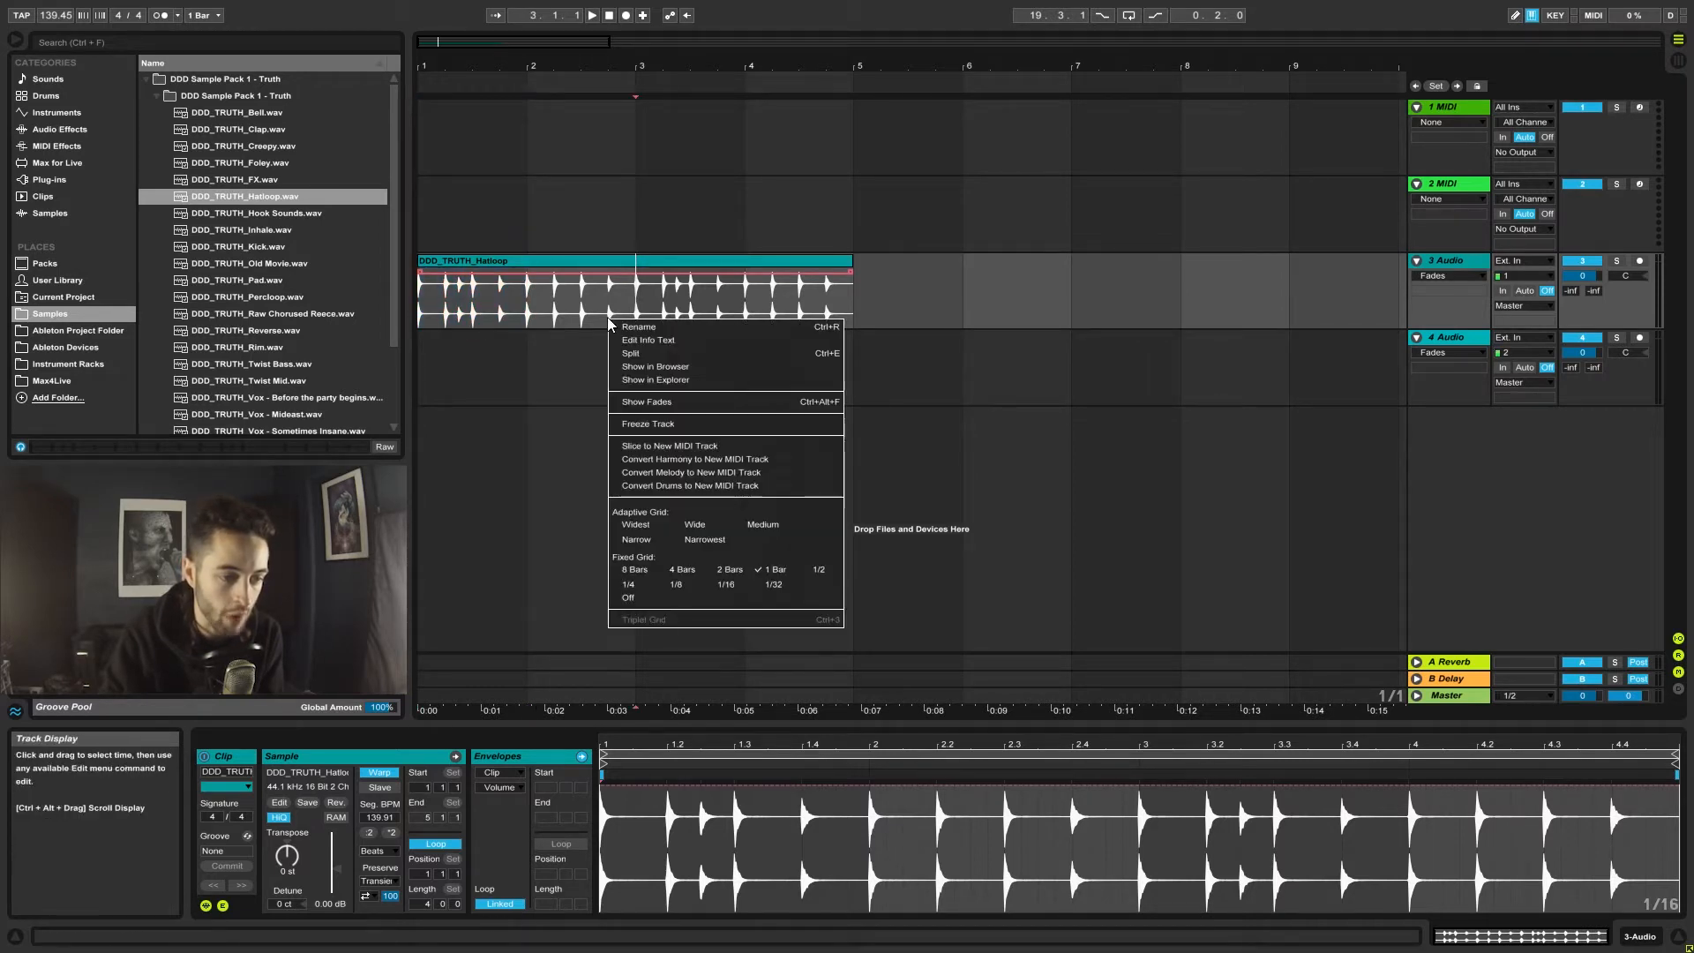
pyautogui.click(779, 578)
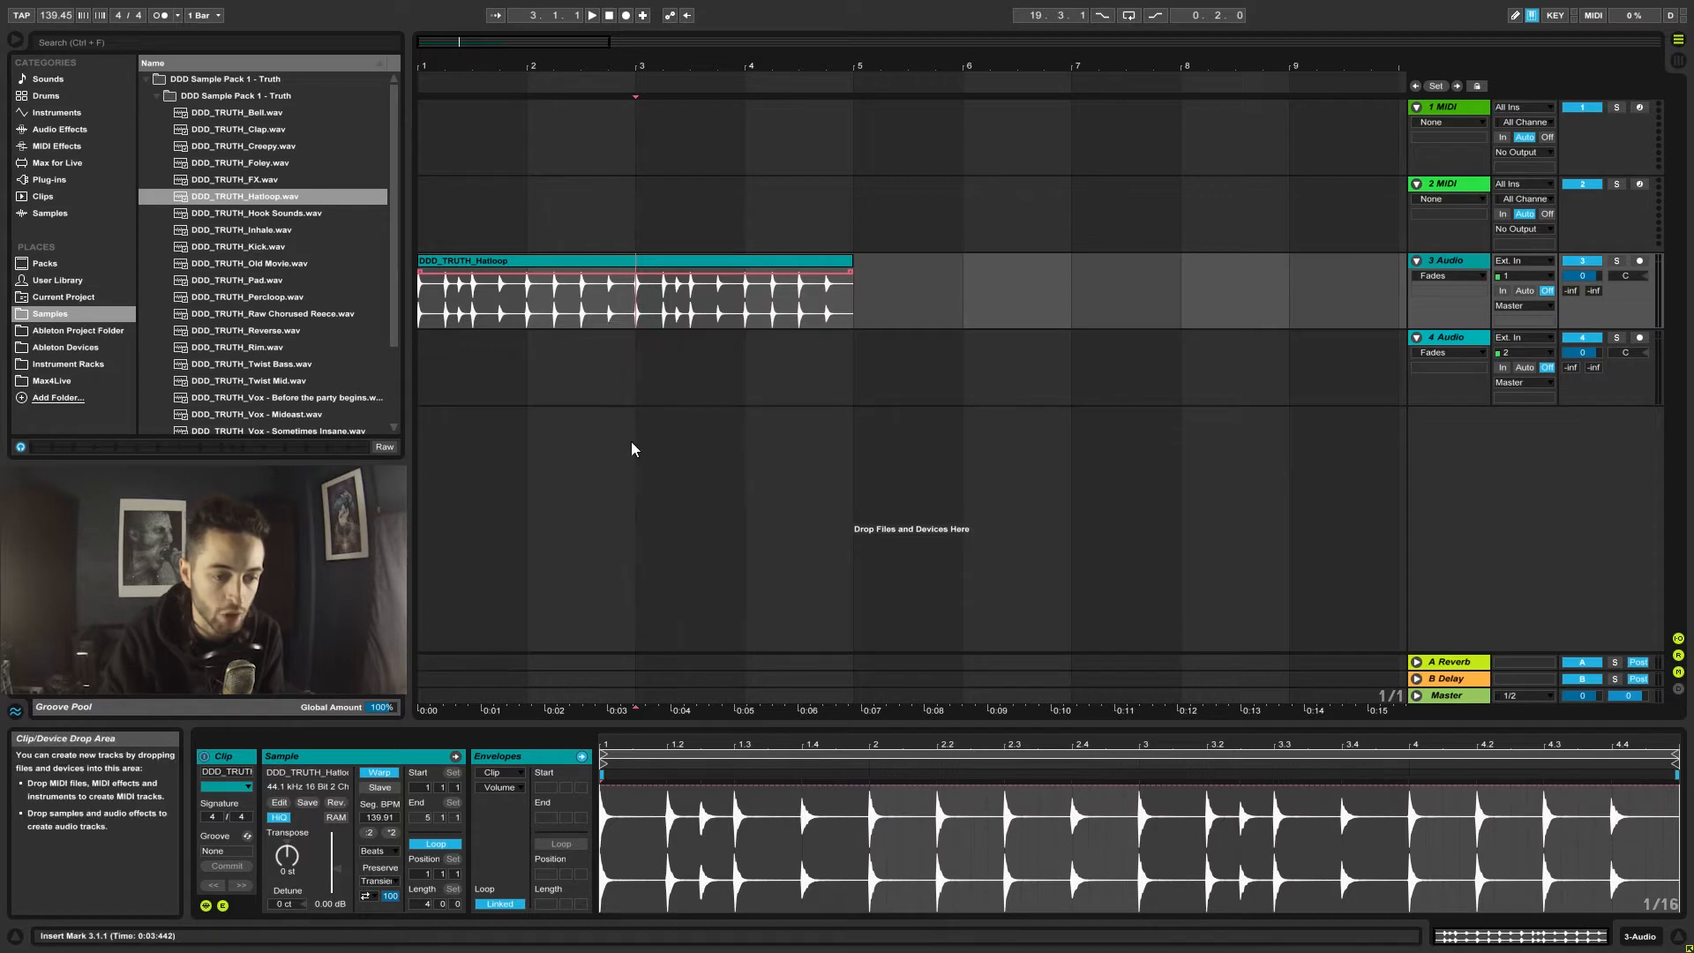
# Select only the first bar of the Hatloop clip, from 1.1.1 to 2.1.1.
pyautogui.click(532, 333)
pyautogui.click(519, 313)
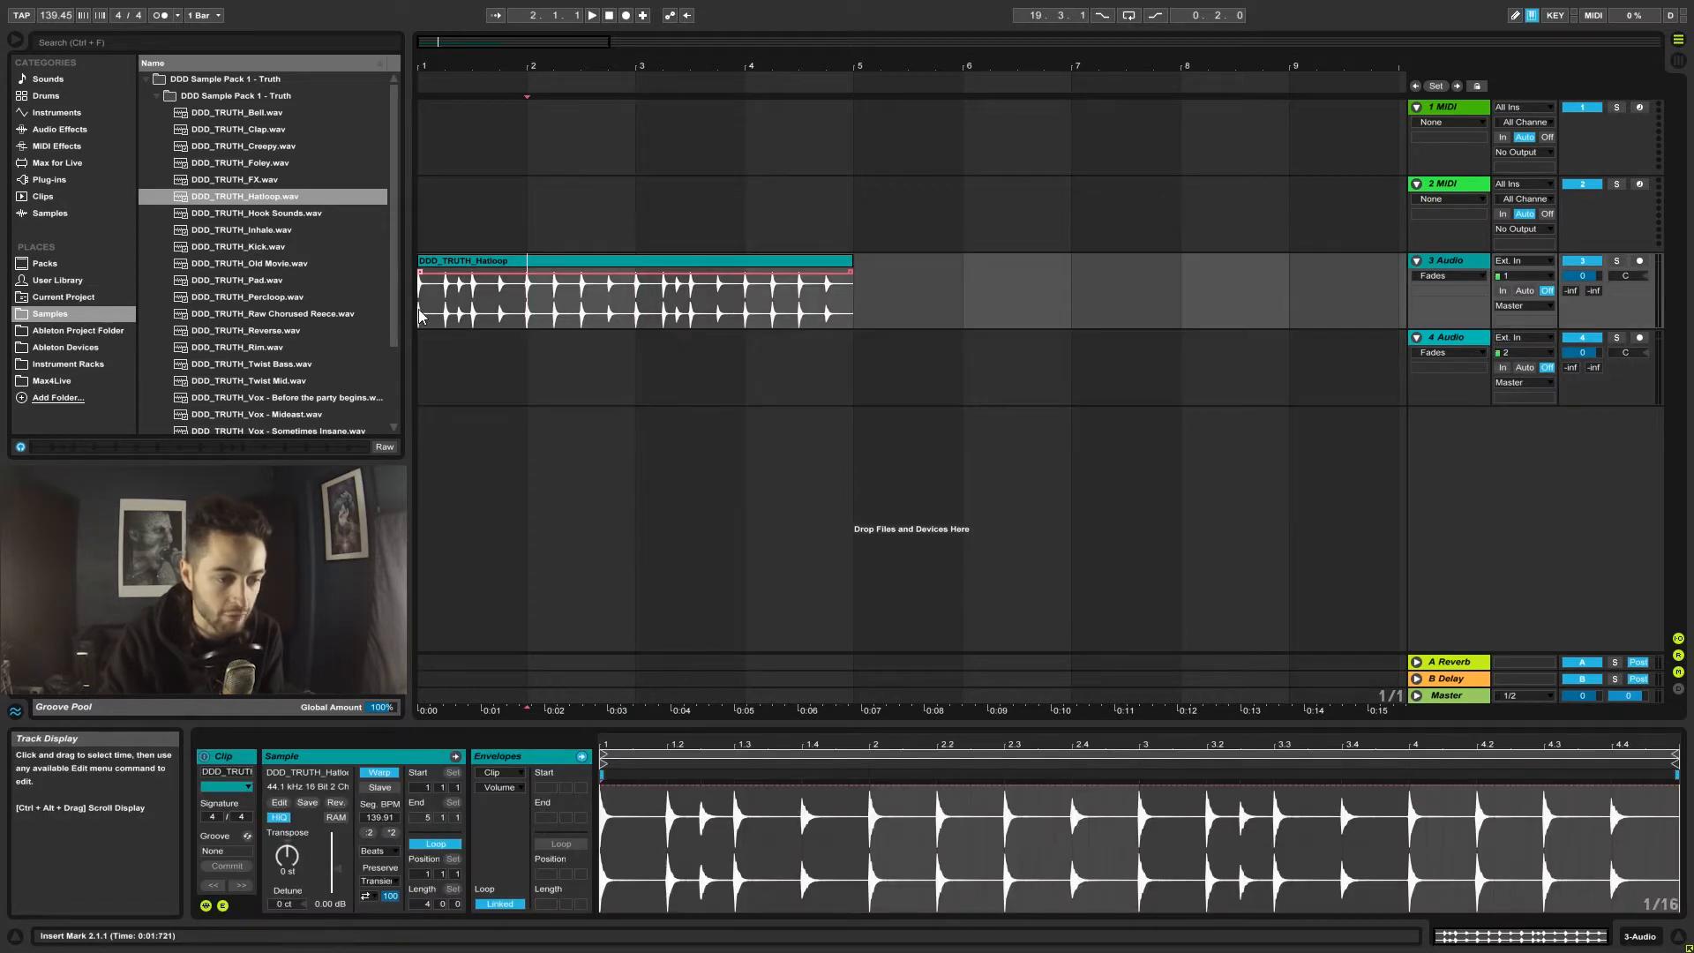
pyautogui.click(522, 430)
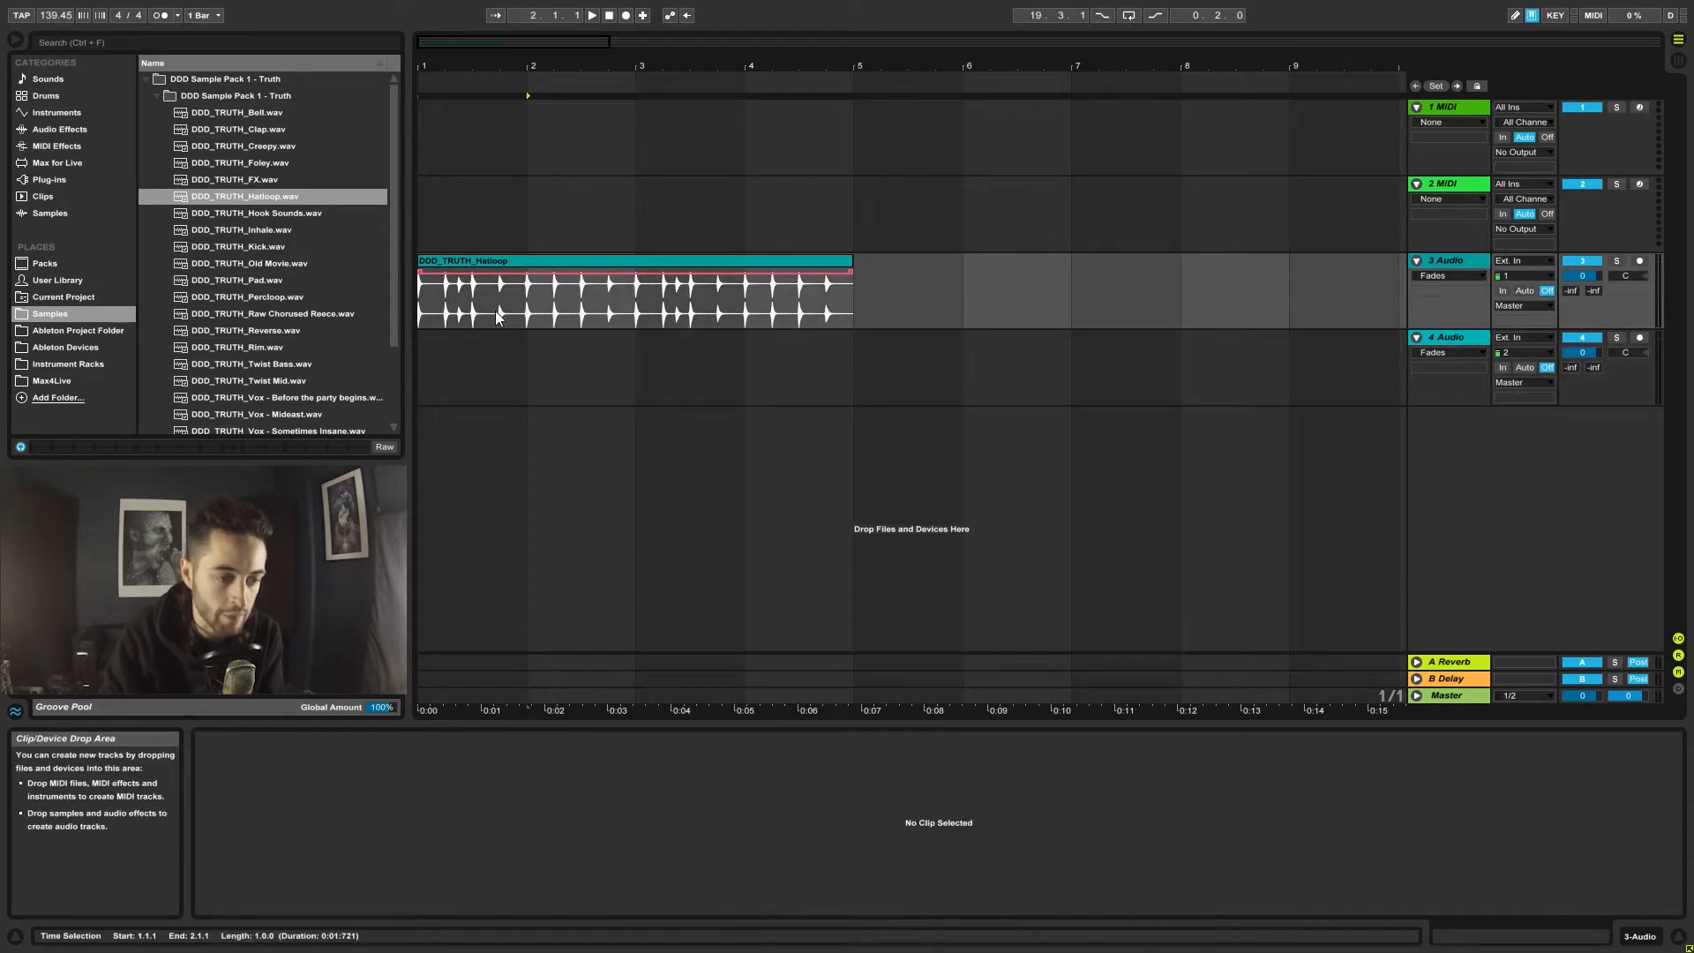
pyautogui.click(420, 304)
pyautogui.moveTo(420, 303); pyautogui.dragTo(520, 319)
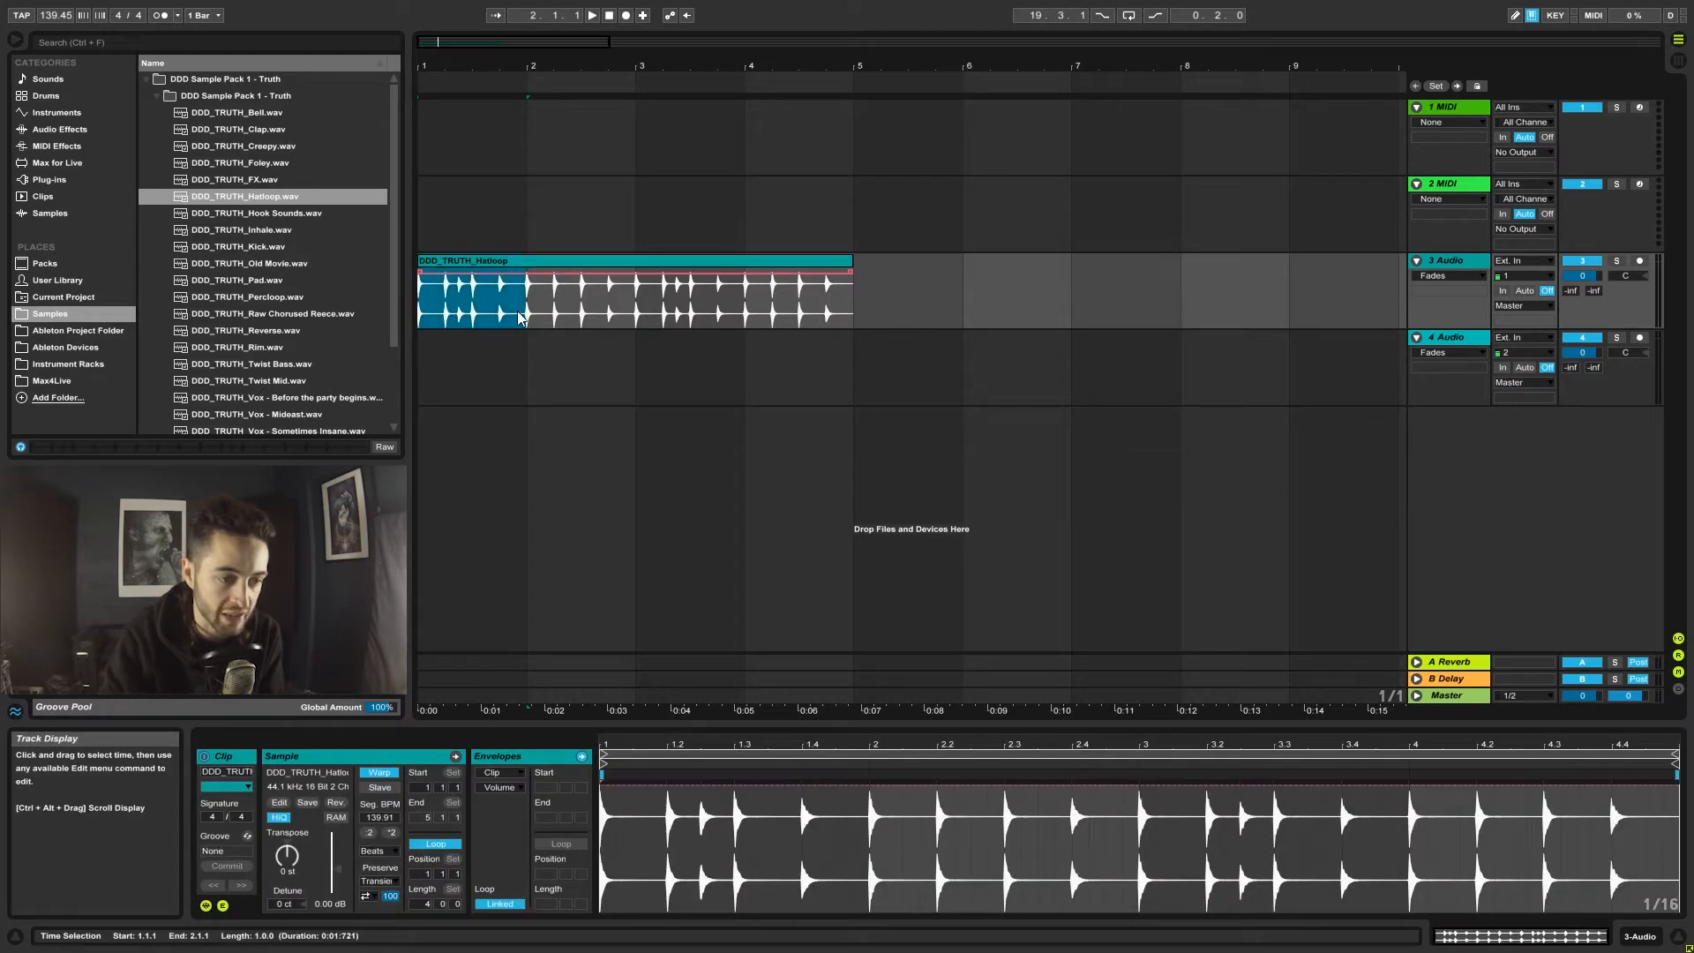
pyautogui.click(476, 433)
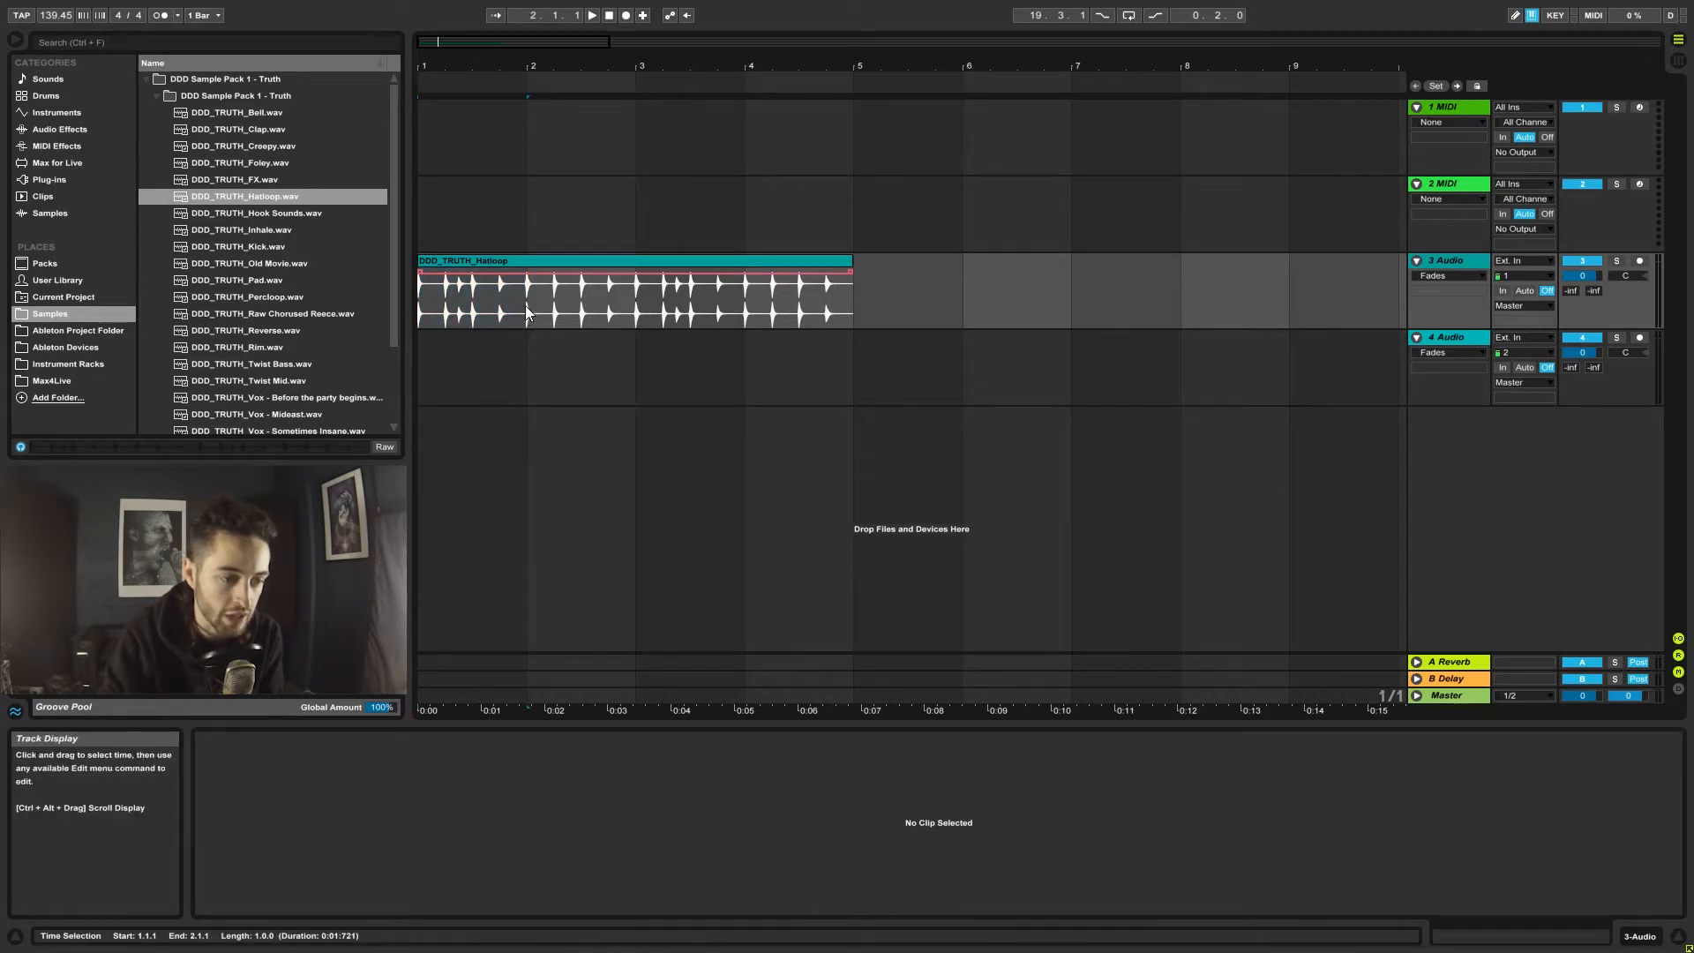
pyautogui.click(526, 306)
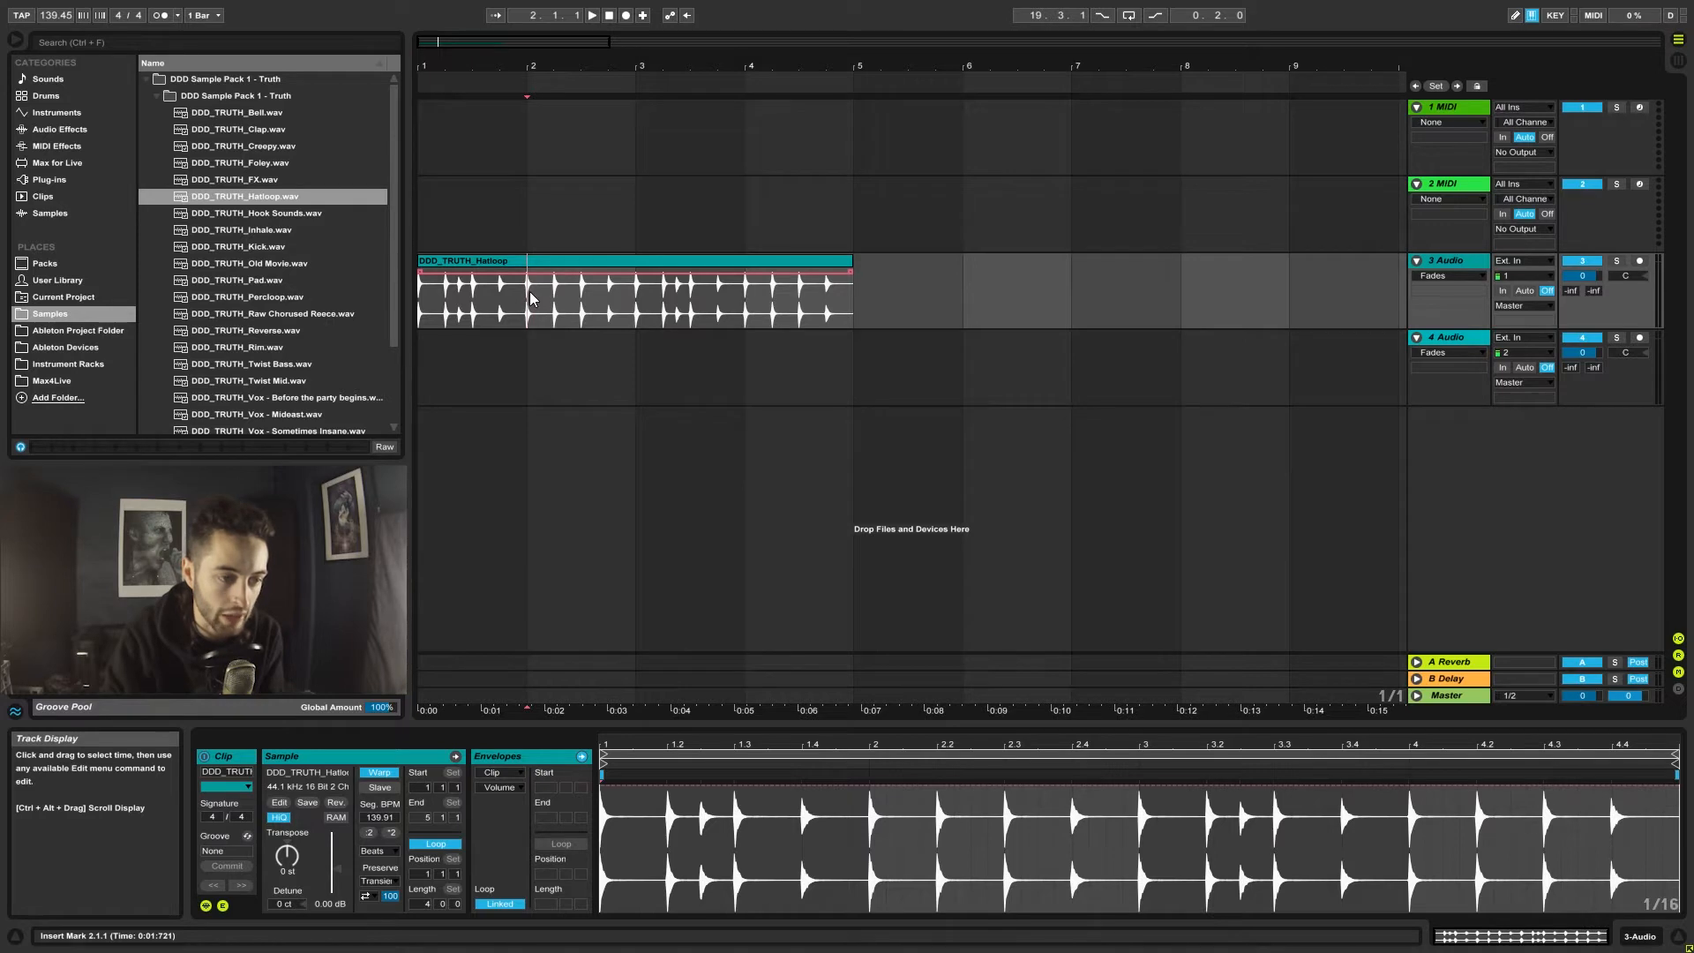
pyautogui.moveTo(526, 307); pyautogui.dragTo(422, 304)
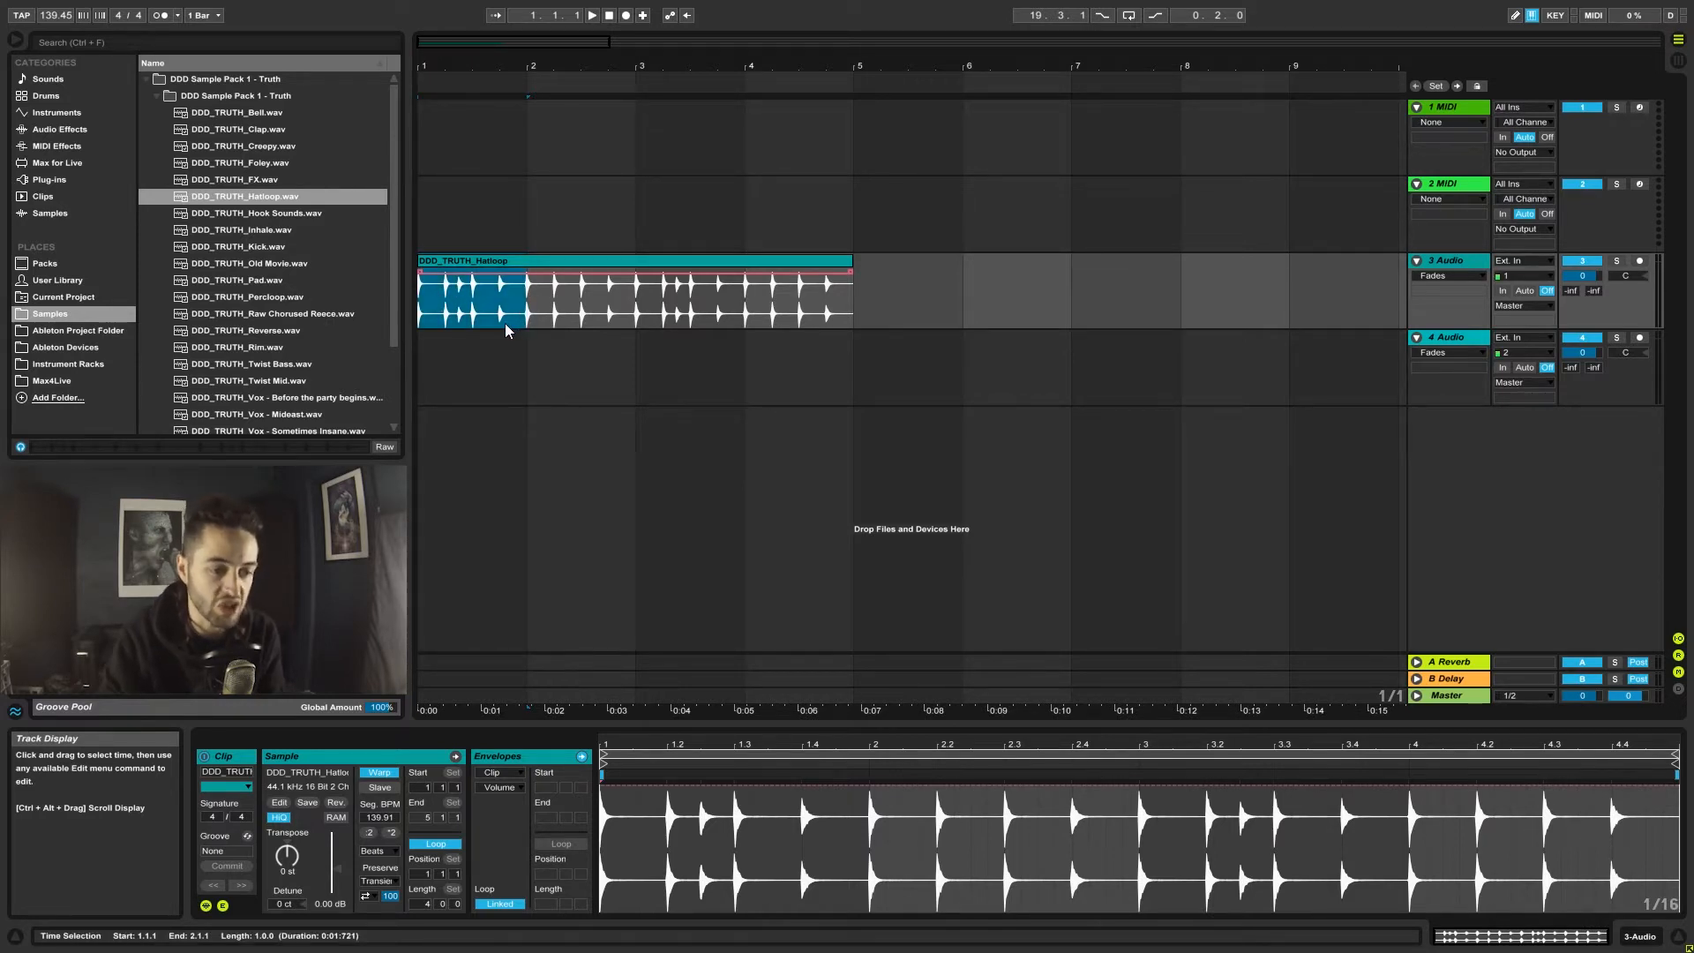
pyautogui.moveTo(529, 307); pyautogui.dragTo(290, 290)
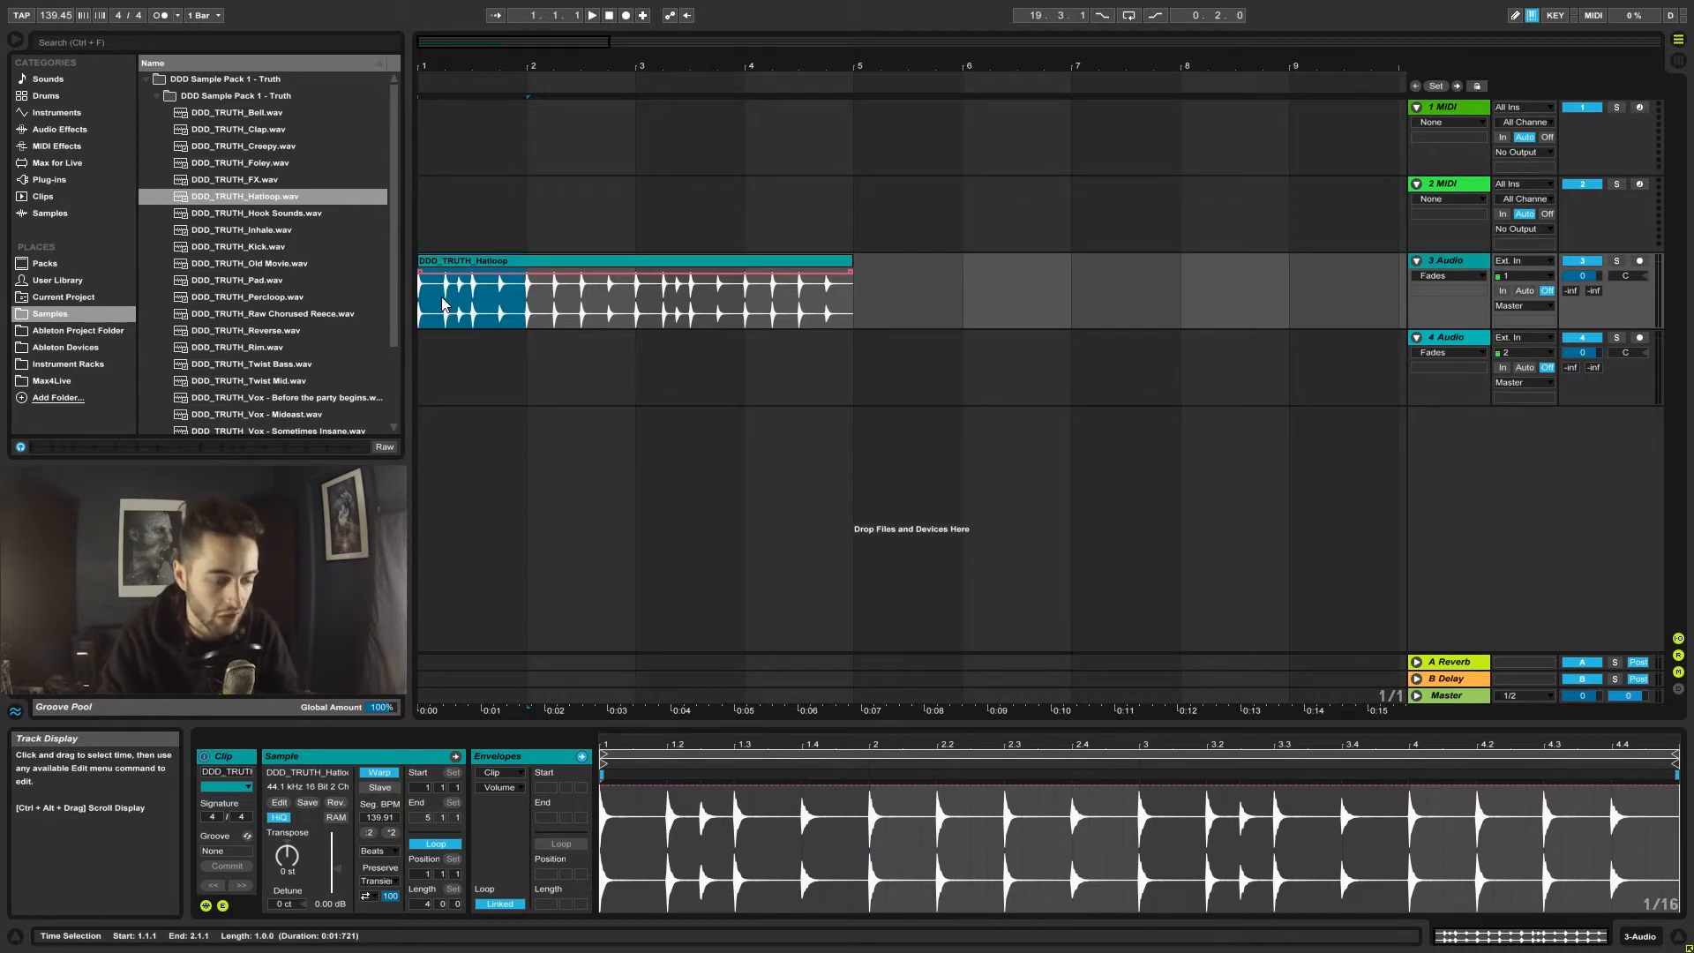
# Split the selected first bar off the Hatloop clip and undo the split.
pyautogui.hotkey('ctrl', 'e')
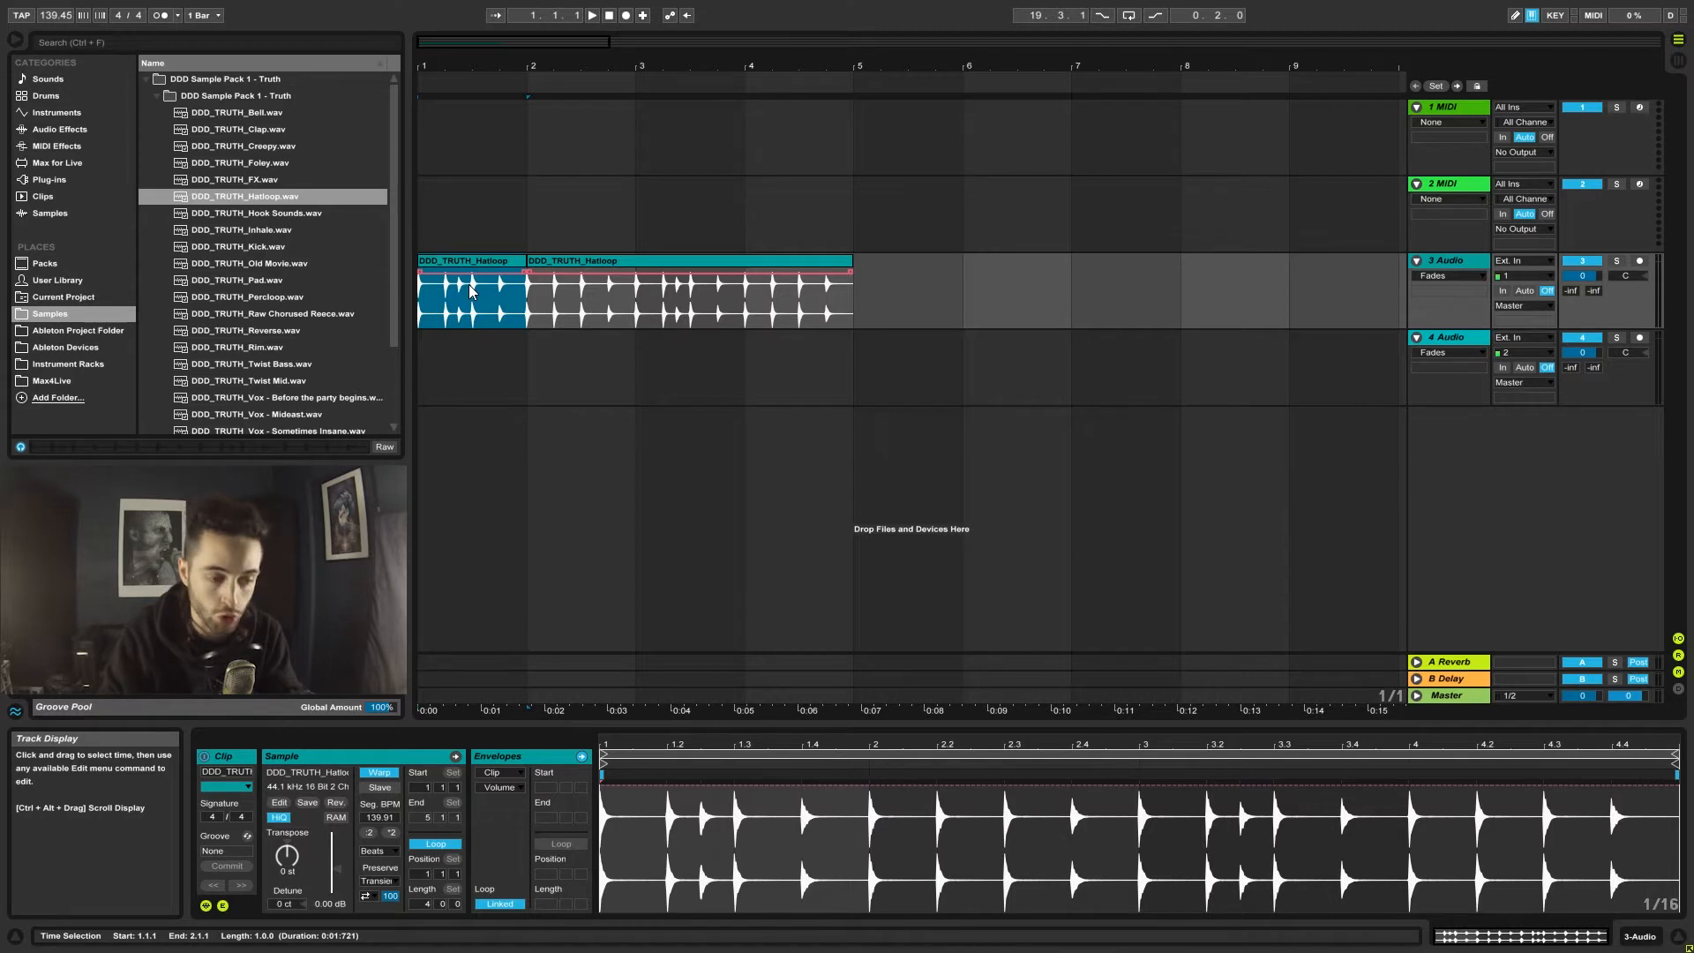
pyautogui.hotkey('ctrl', 'z')
# Split the Hatloop clip at bar 2 to separate the selected first bar from the remainder.
pyautogui.rightClick(488, 262)
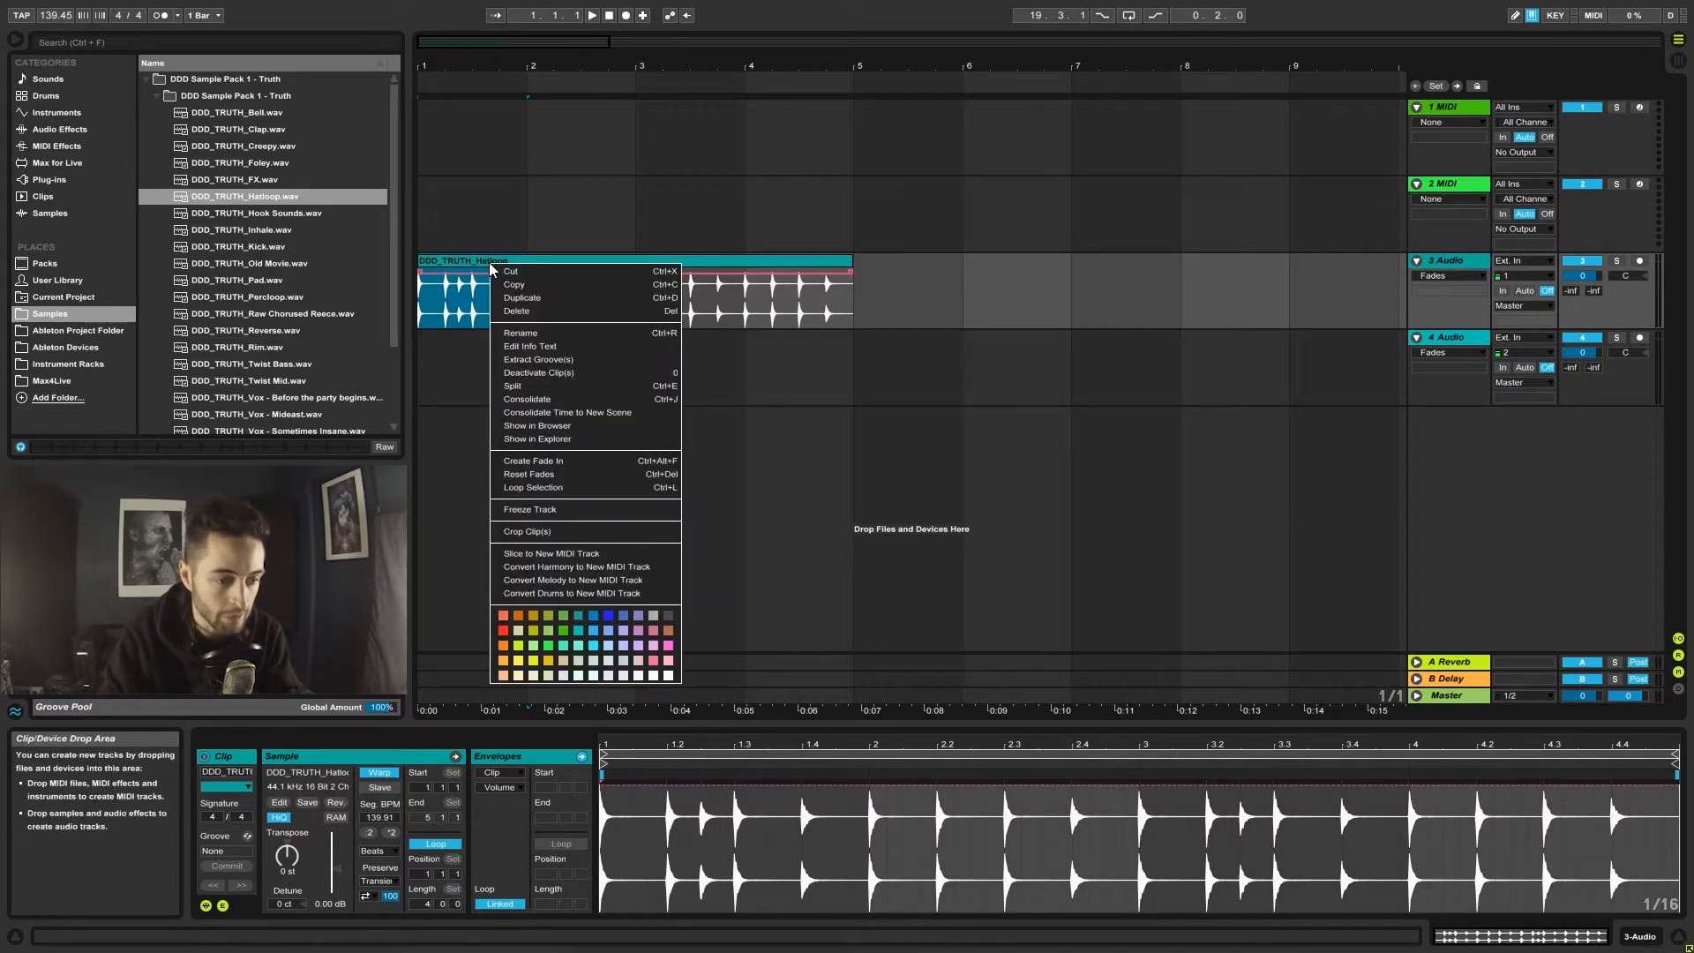
pyautogui.click(472, 310)
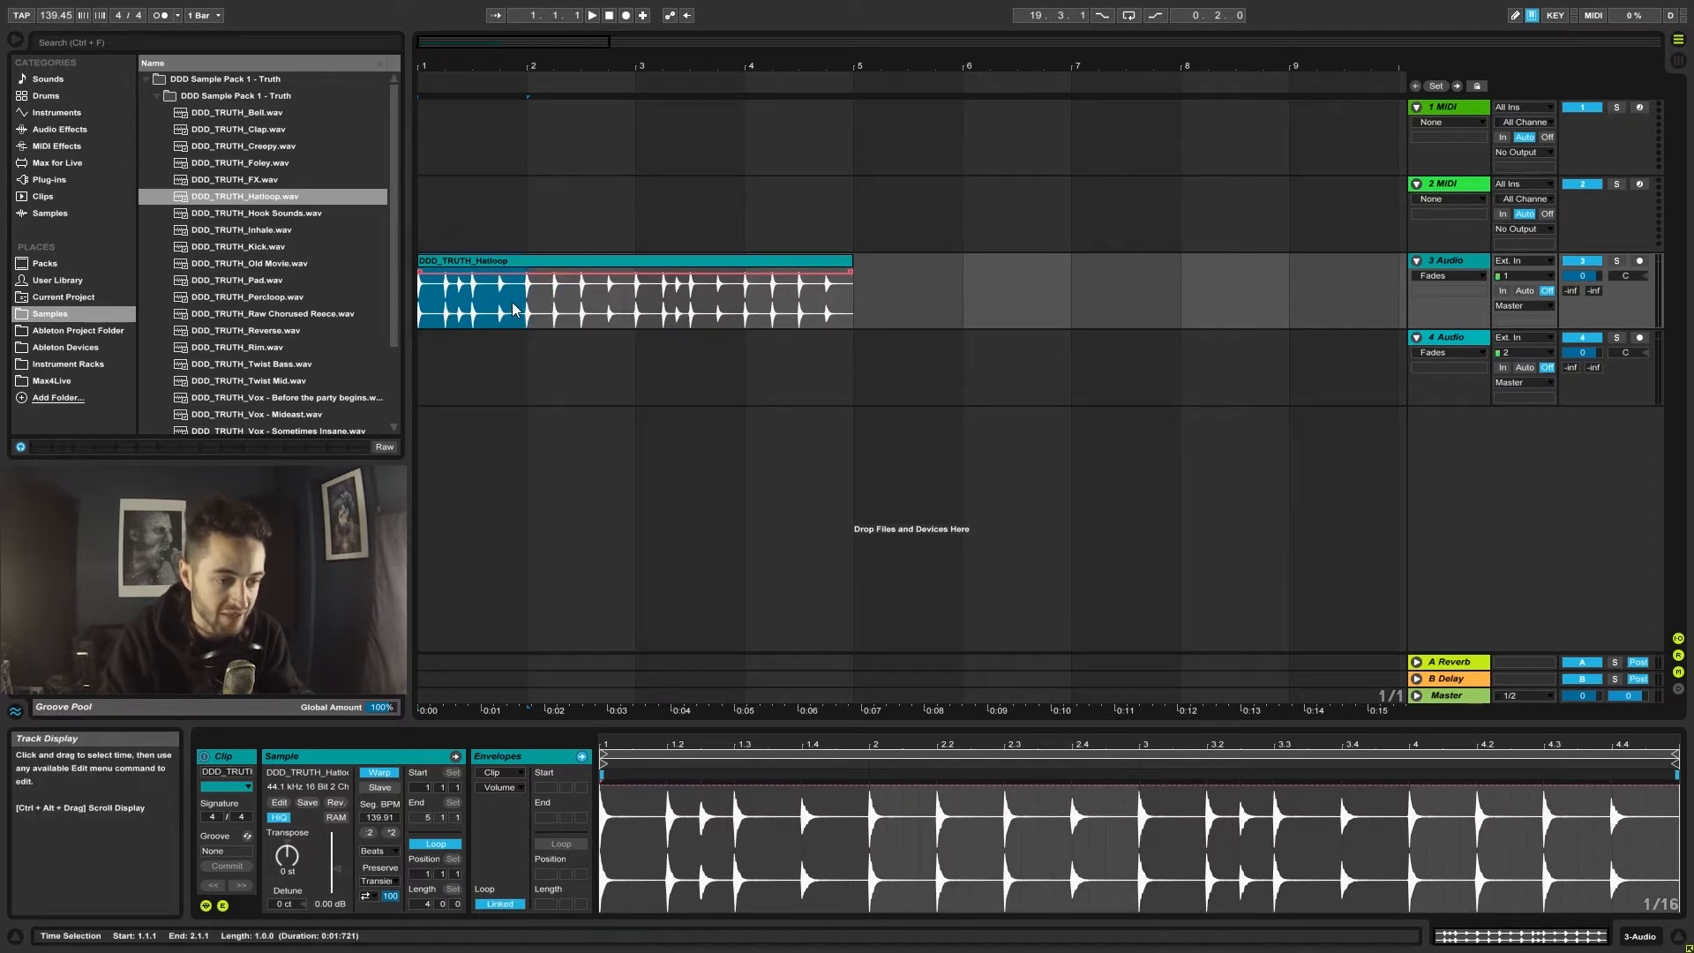
pyautogui.rightClick(472, 295)
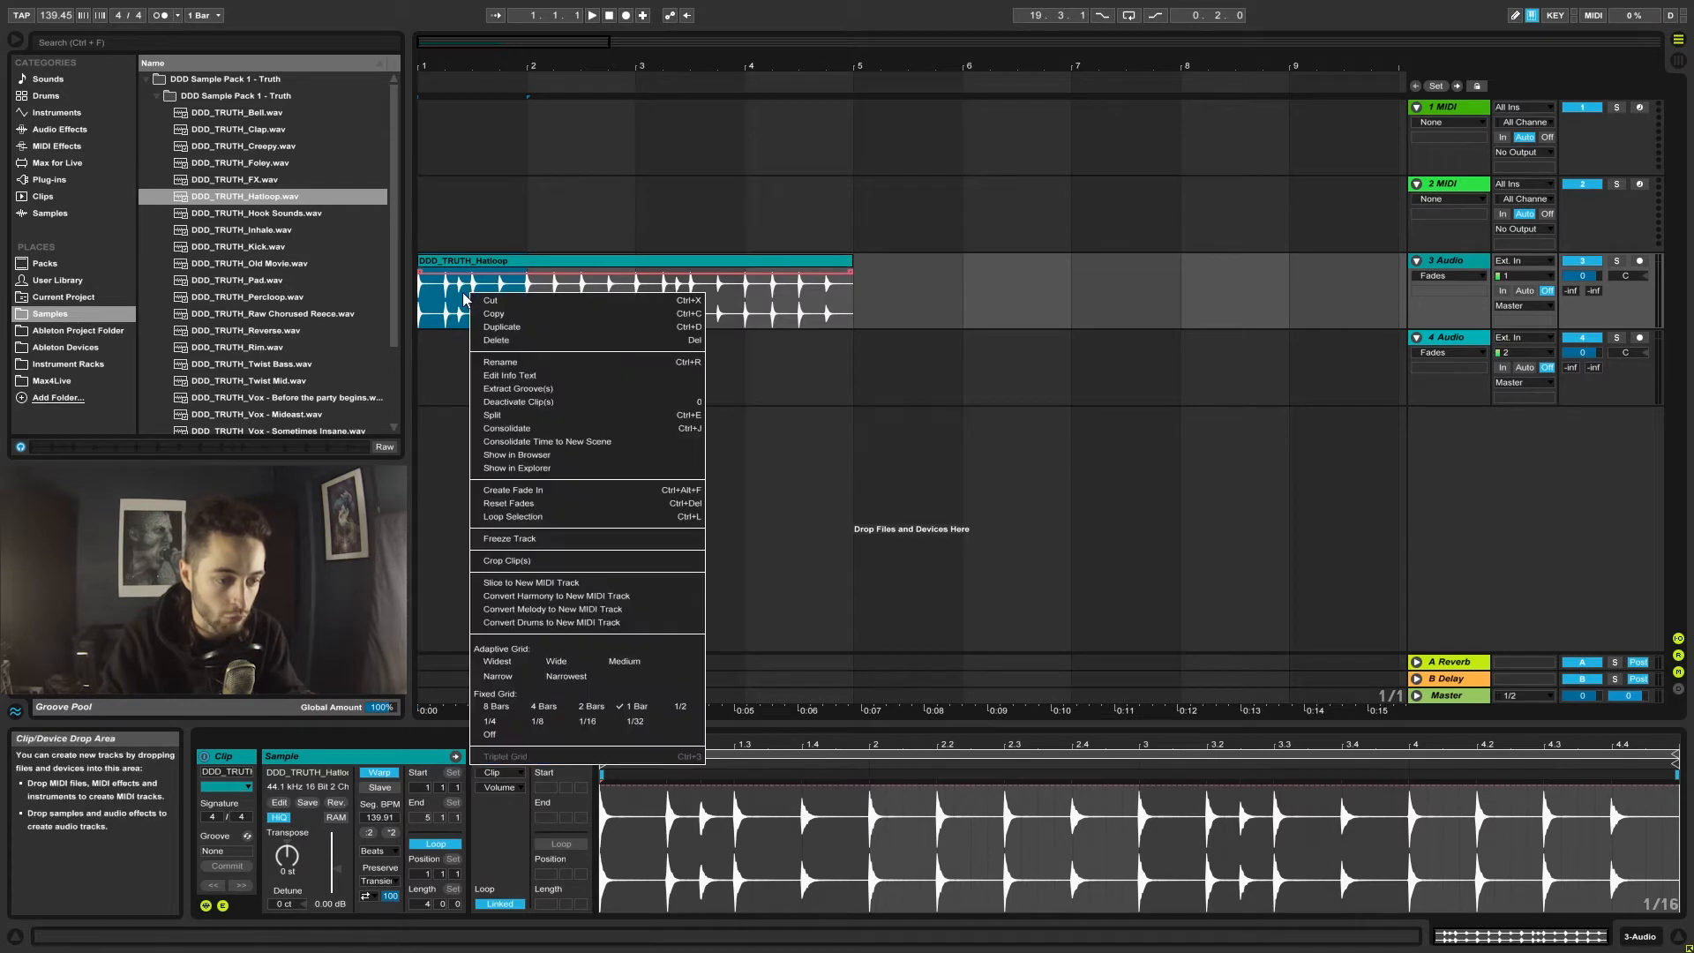
pyautogui.click(512, 415)
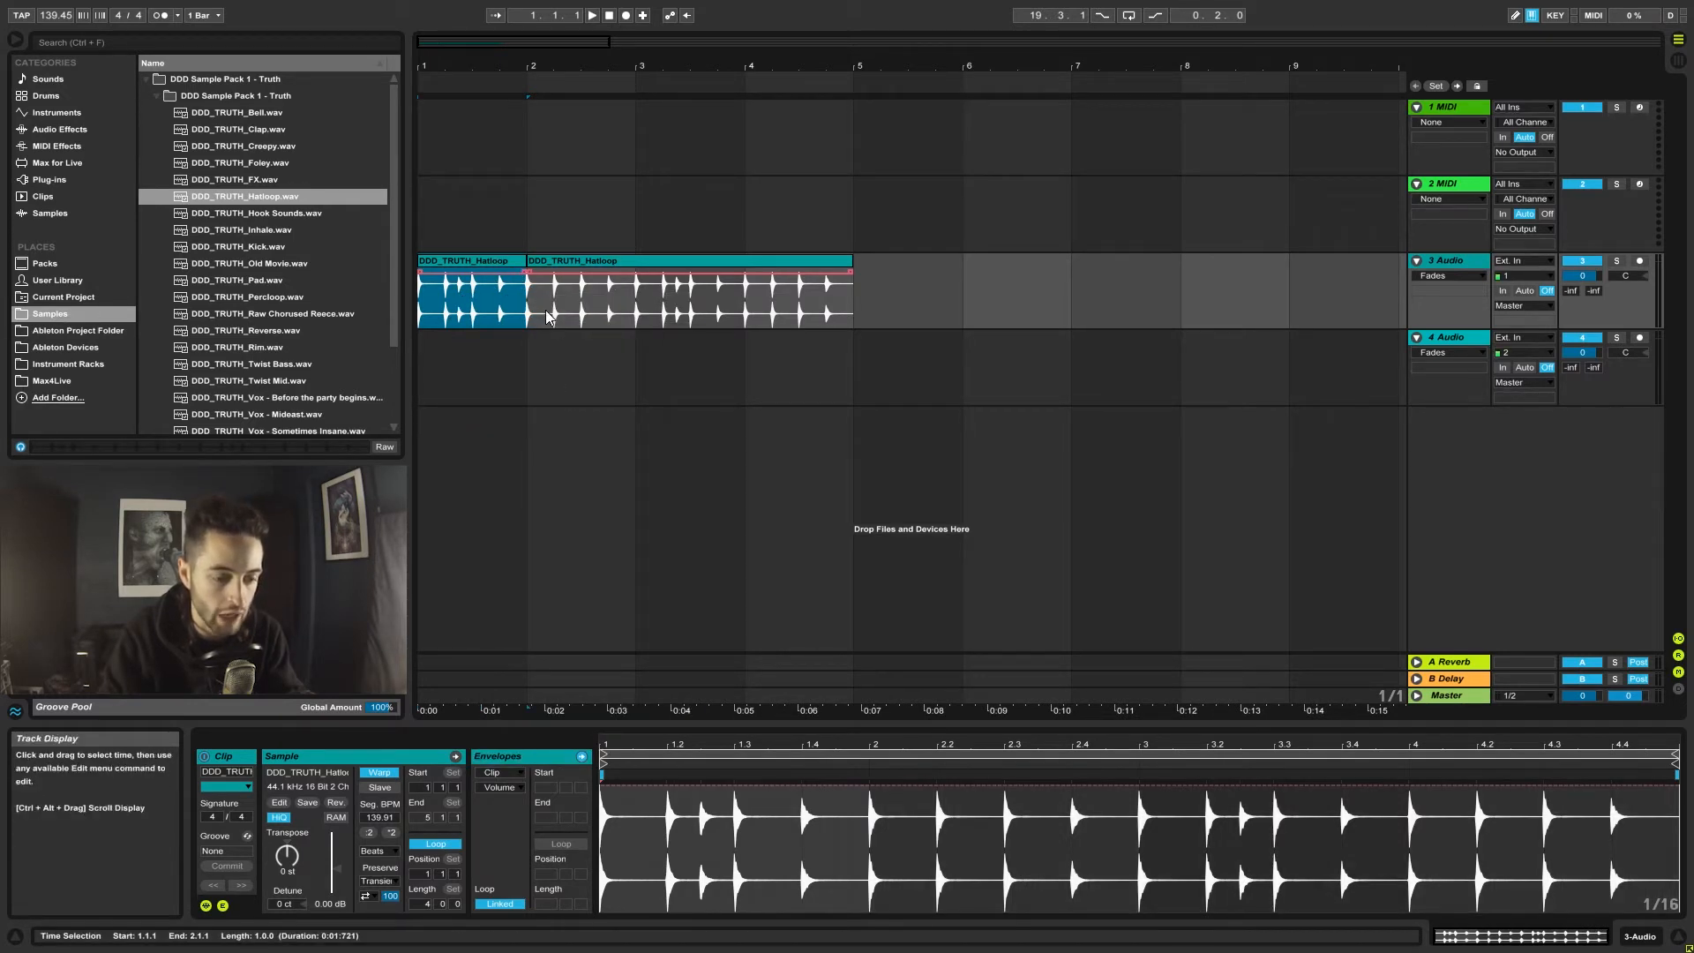
# Undo the Hatloop clip's split, split off its selected first bar again, and undo that split as well.
pyautogui.hotkey('ctrl', 'z')
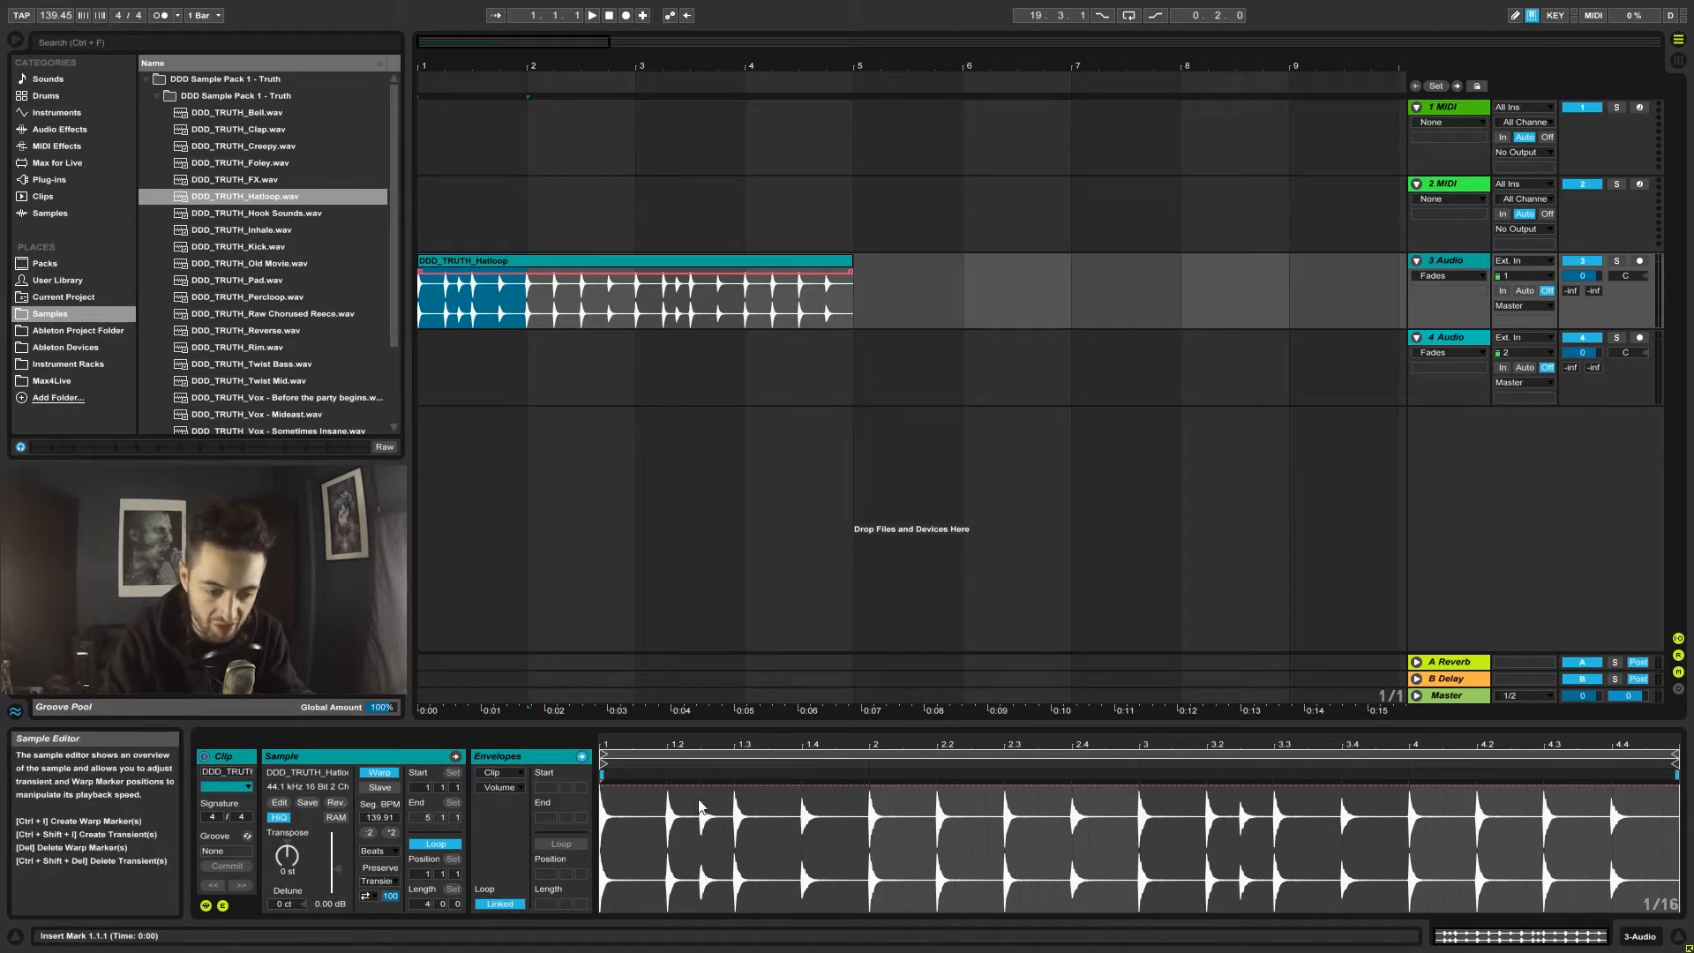
pyautogui.rightClick(474, 294)
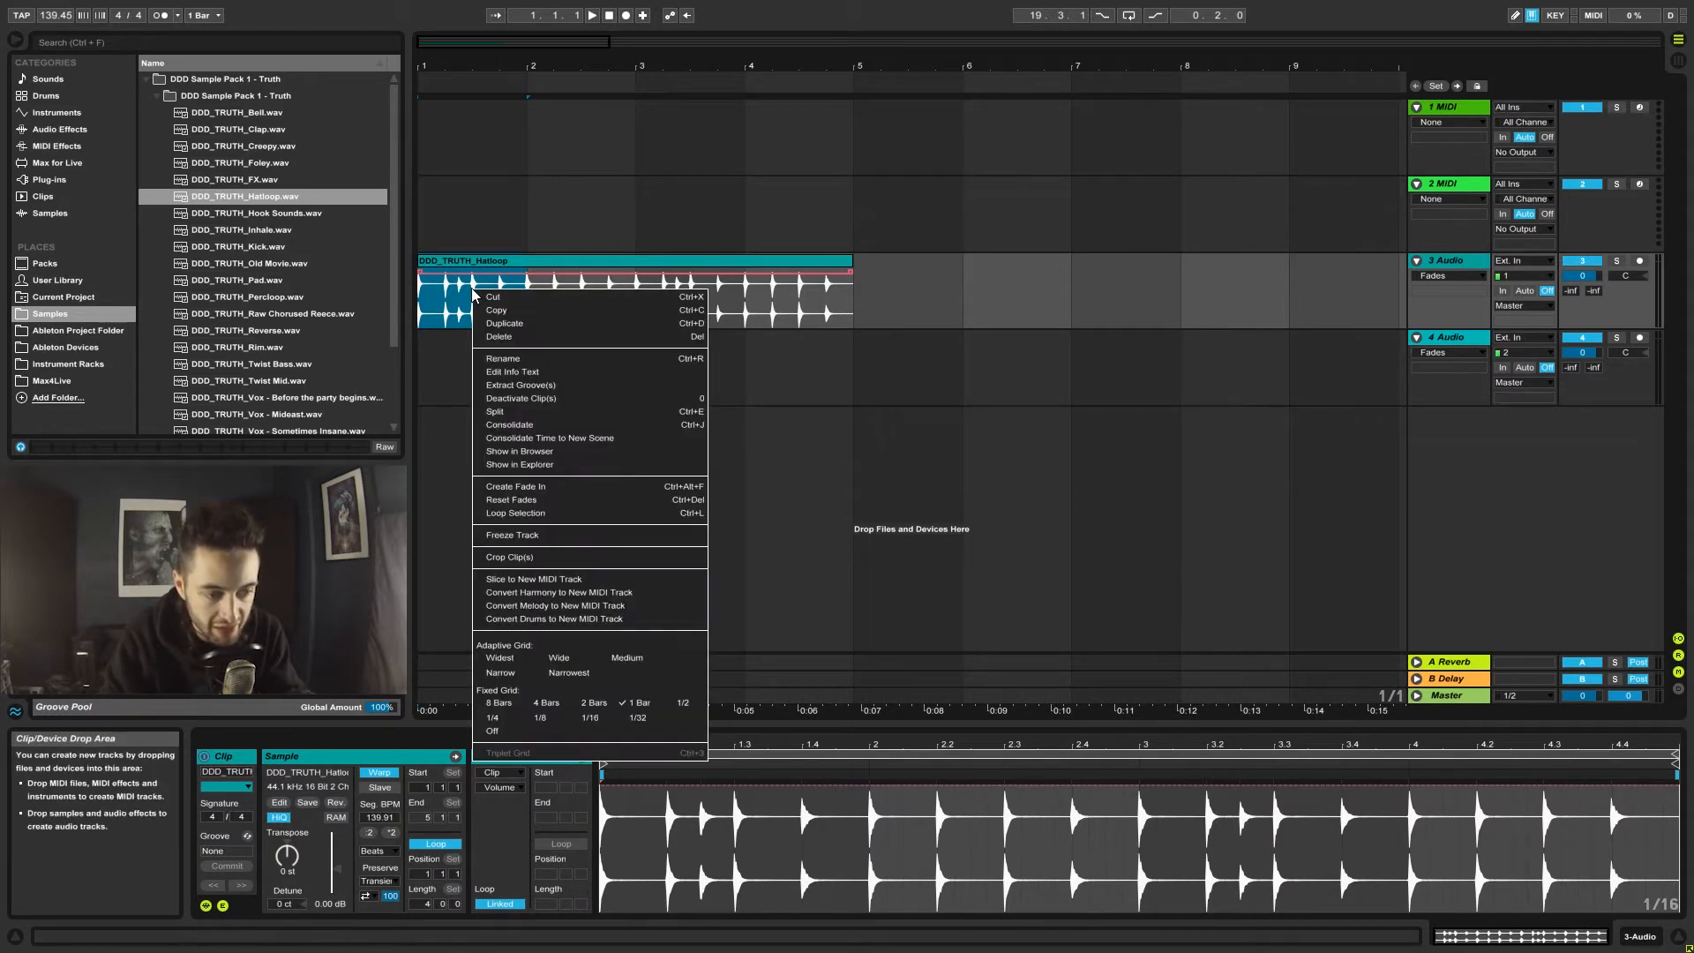
pyautogui.click(495, 412)
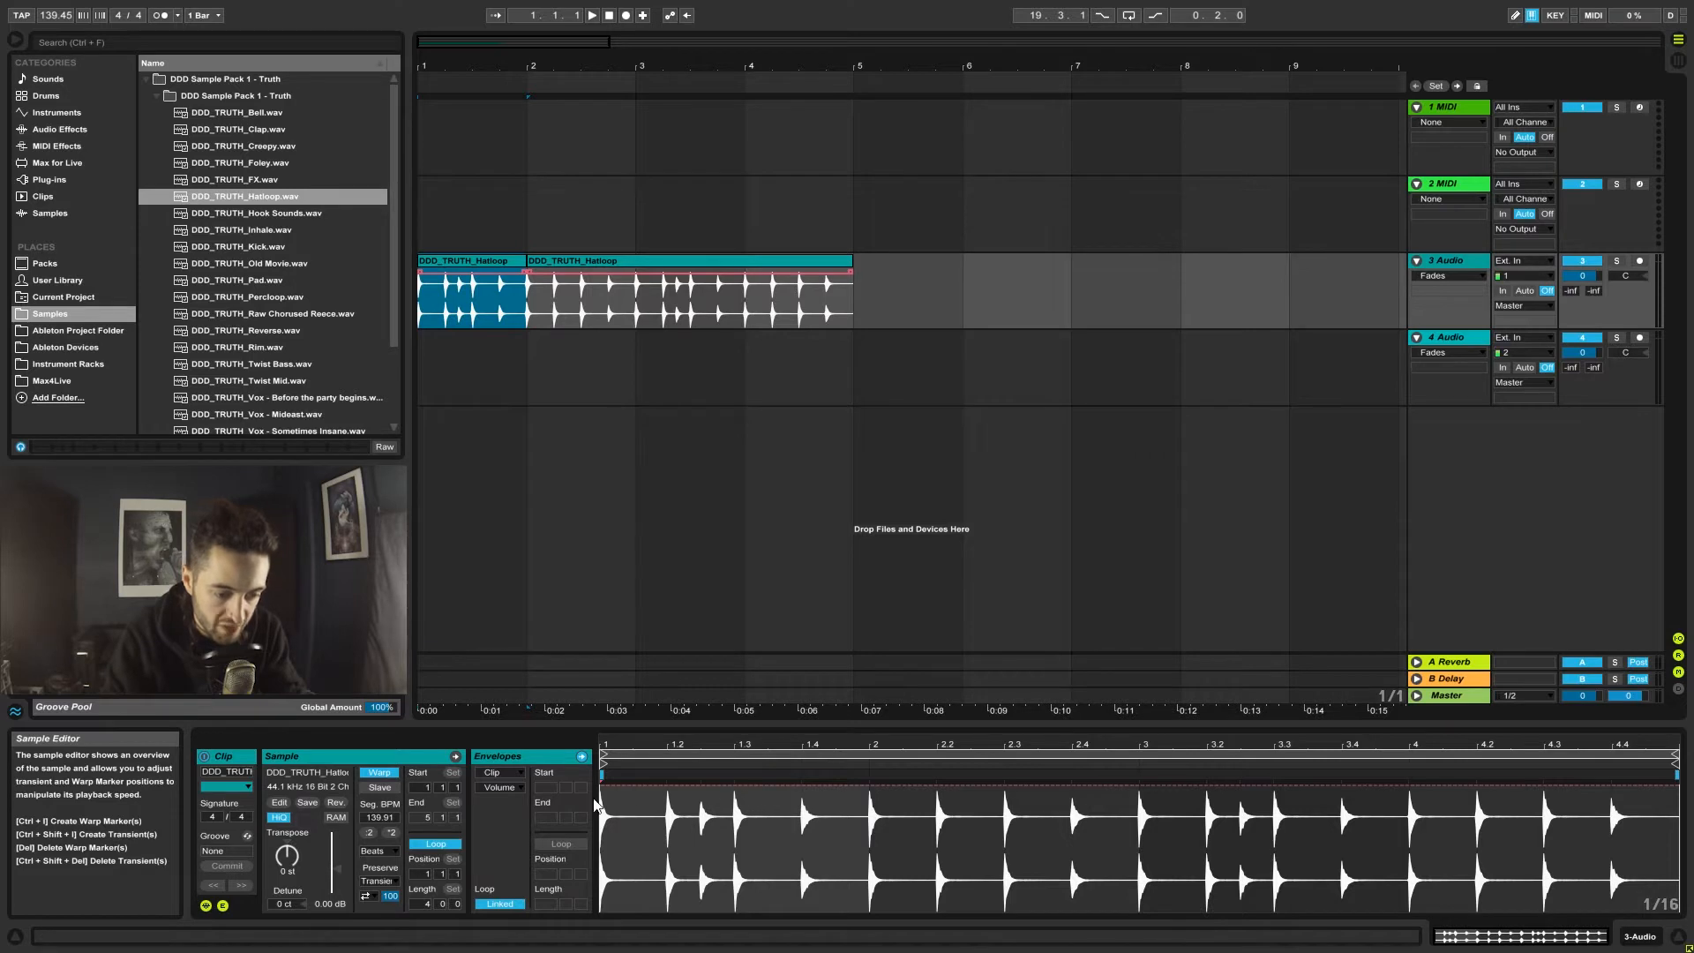
pyautogui.hotkey('ctrl', 'z')
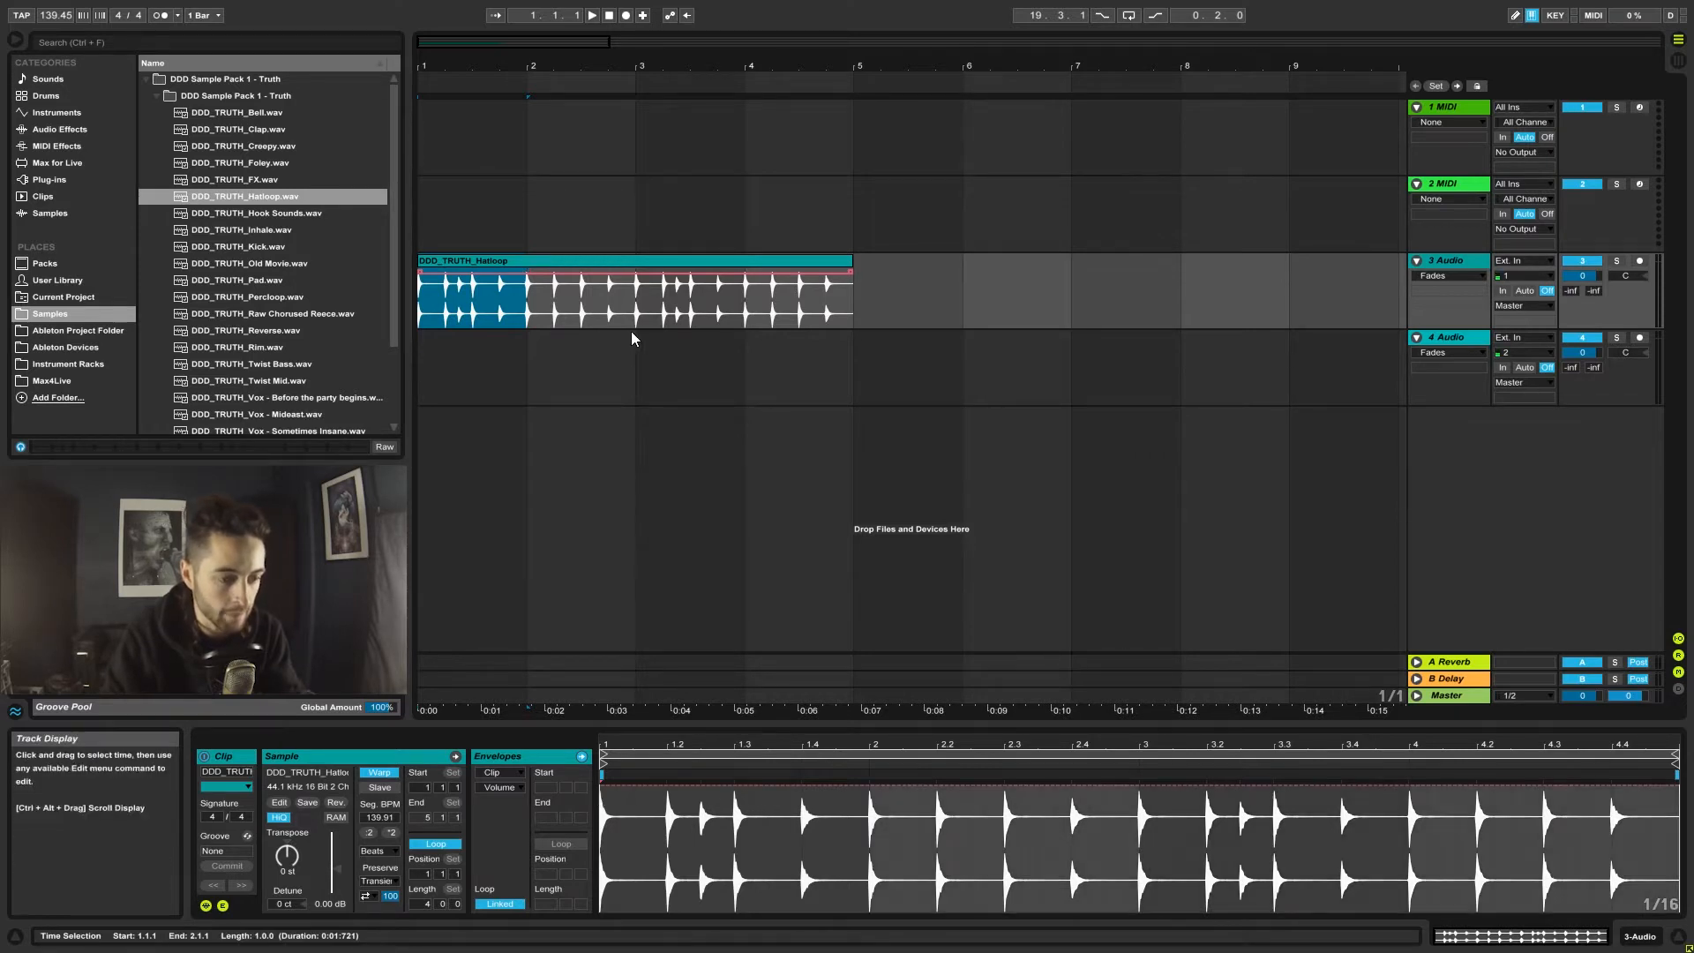
# Select the Hatloop clip's third bar, from 3.1.1 to 4.1.1, and split it into a separate clip.
pyautogui.click(635, 309)
pyautogui.moveTo(662, 322); pyautogui.dragTo(726, 326)
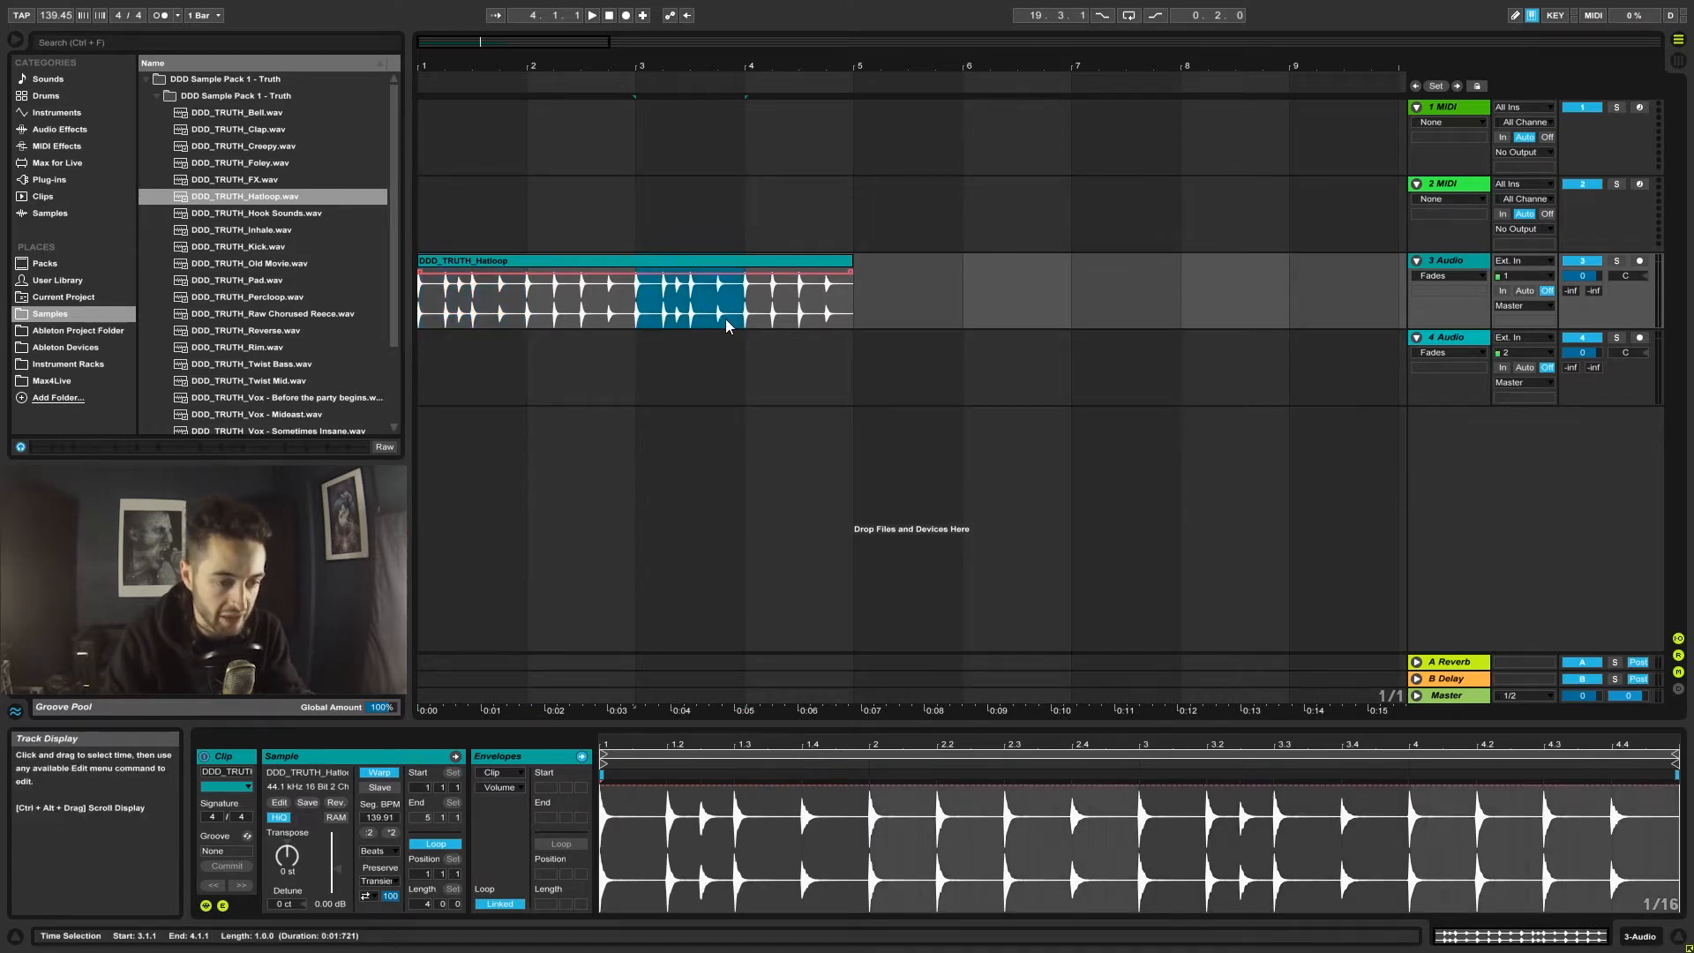
pyautogui.rightClick(685, 299)
pyautogui.click(729, 427)
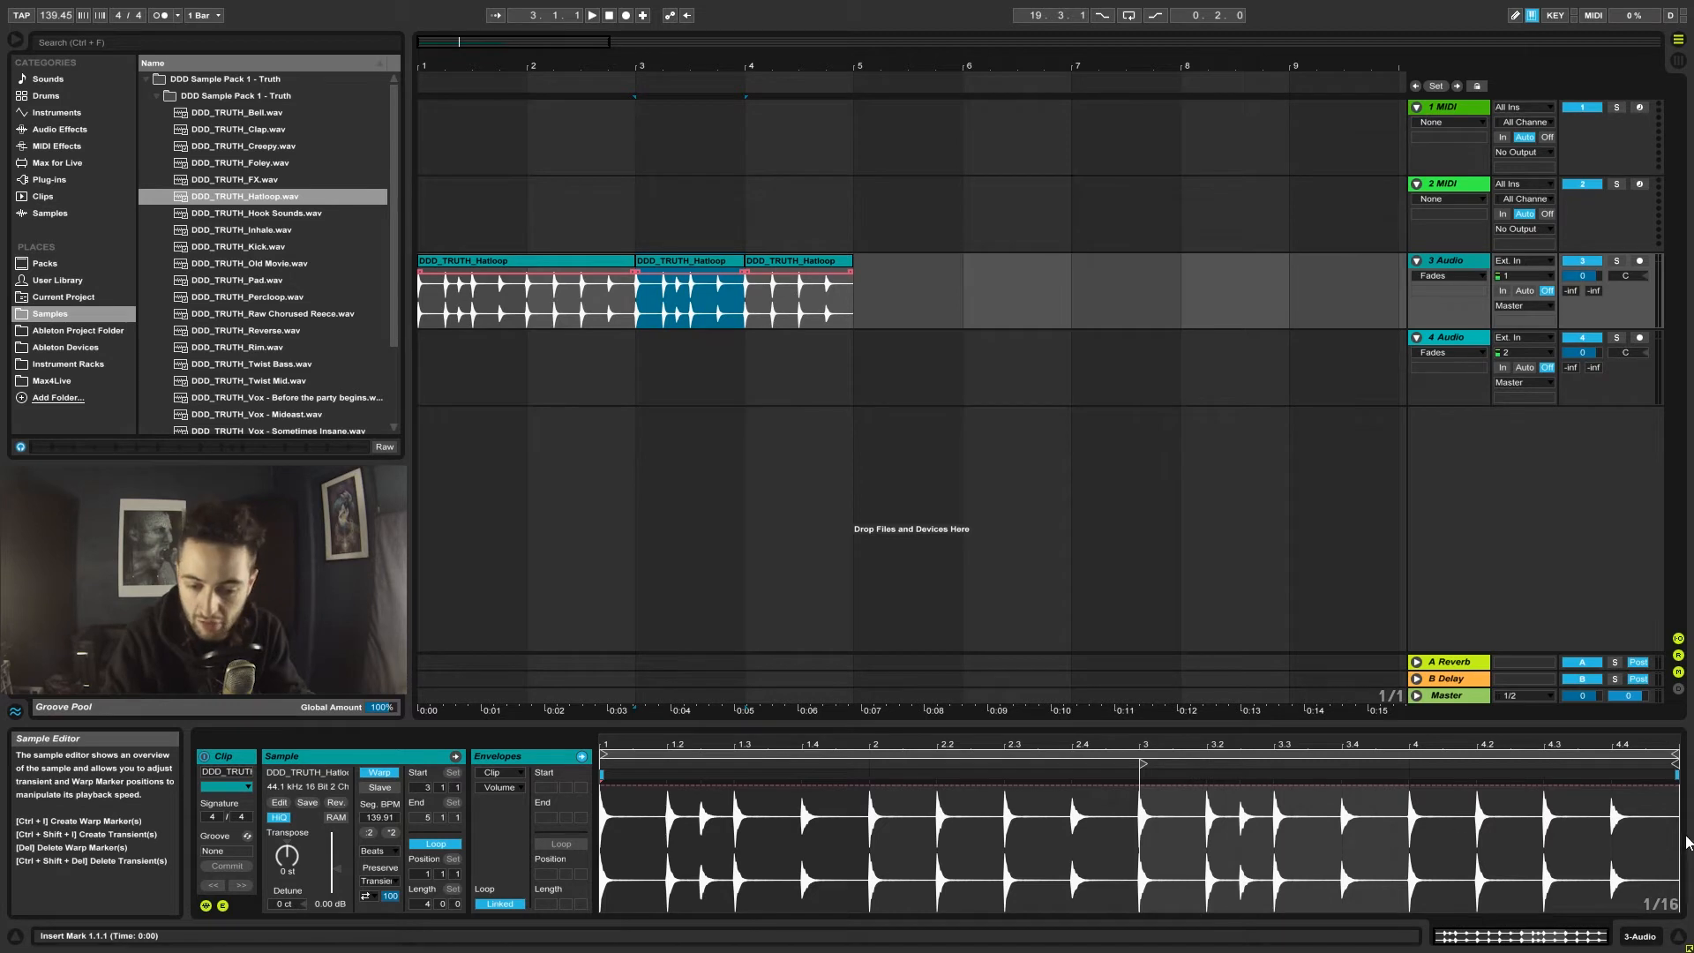
# Consolidate the separated third bar into its own audio clip and move it to bar 7.
pyautogui.rightClick(1039, 843)
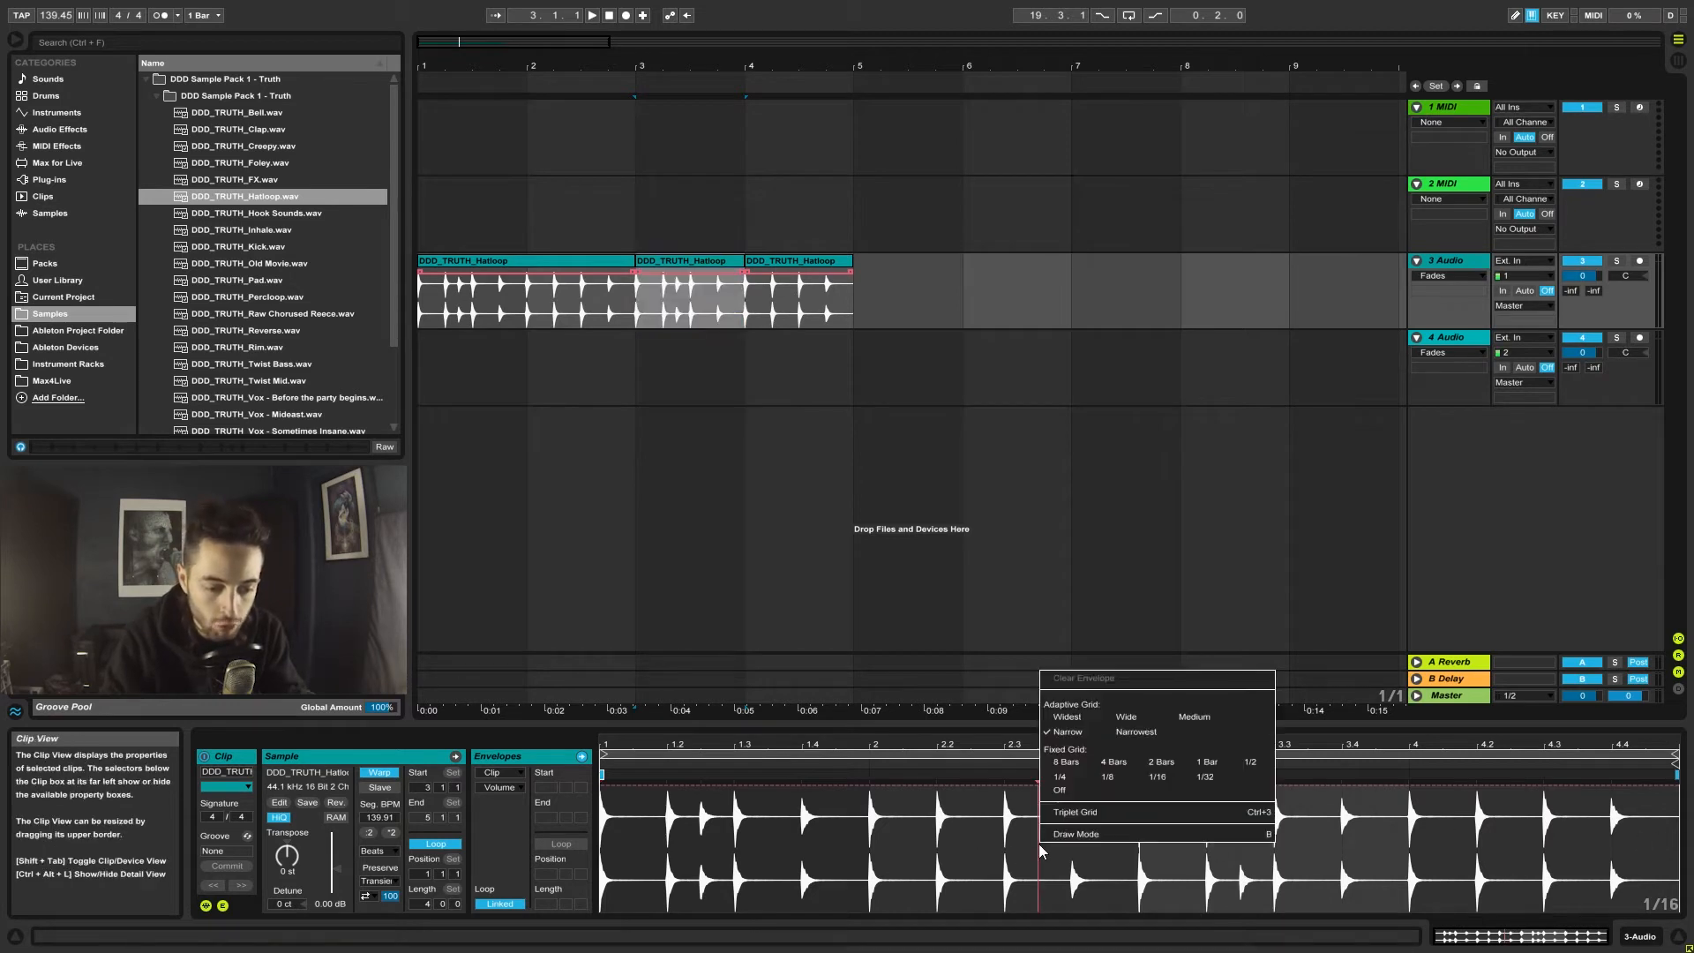
pyautogui.rightClick(717, 256)
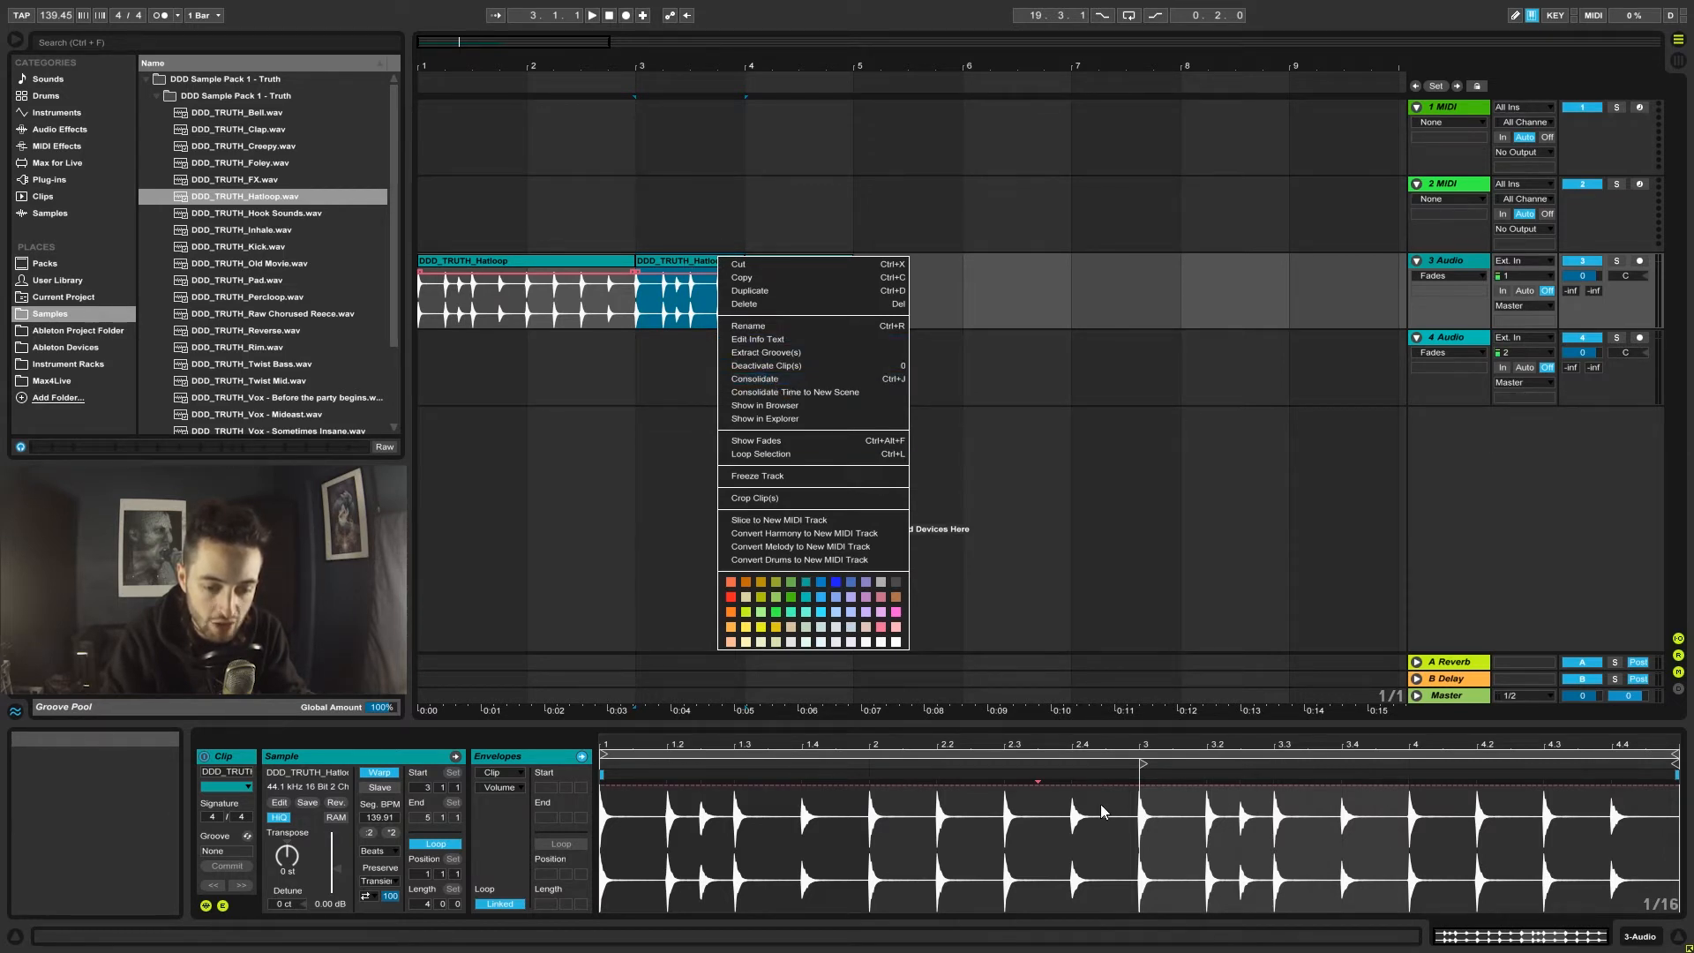
pyautogui.click(681, 259)
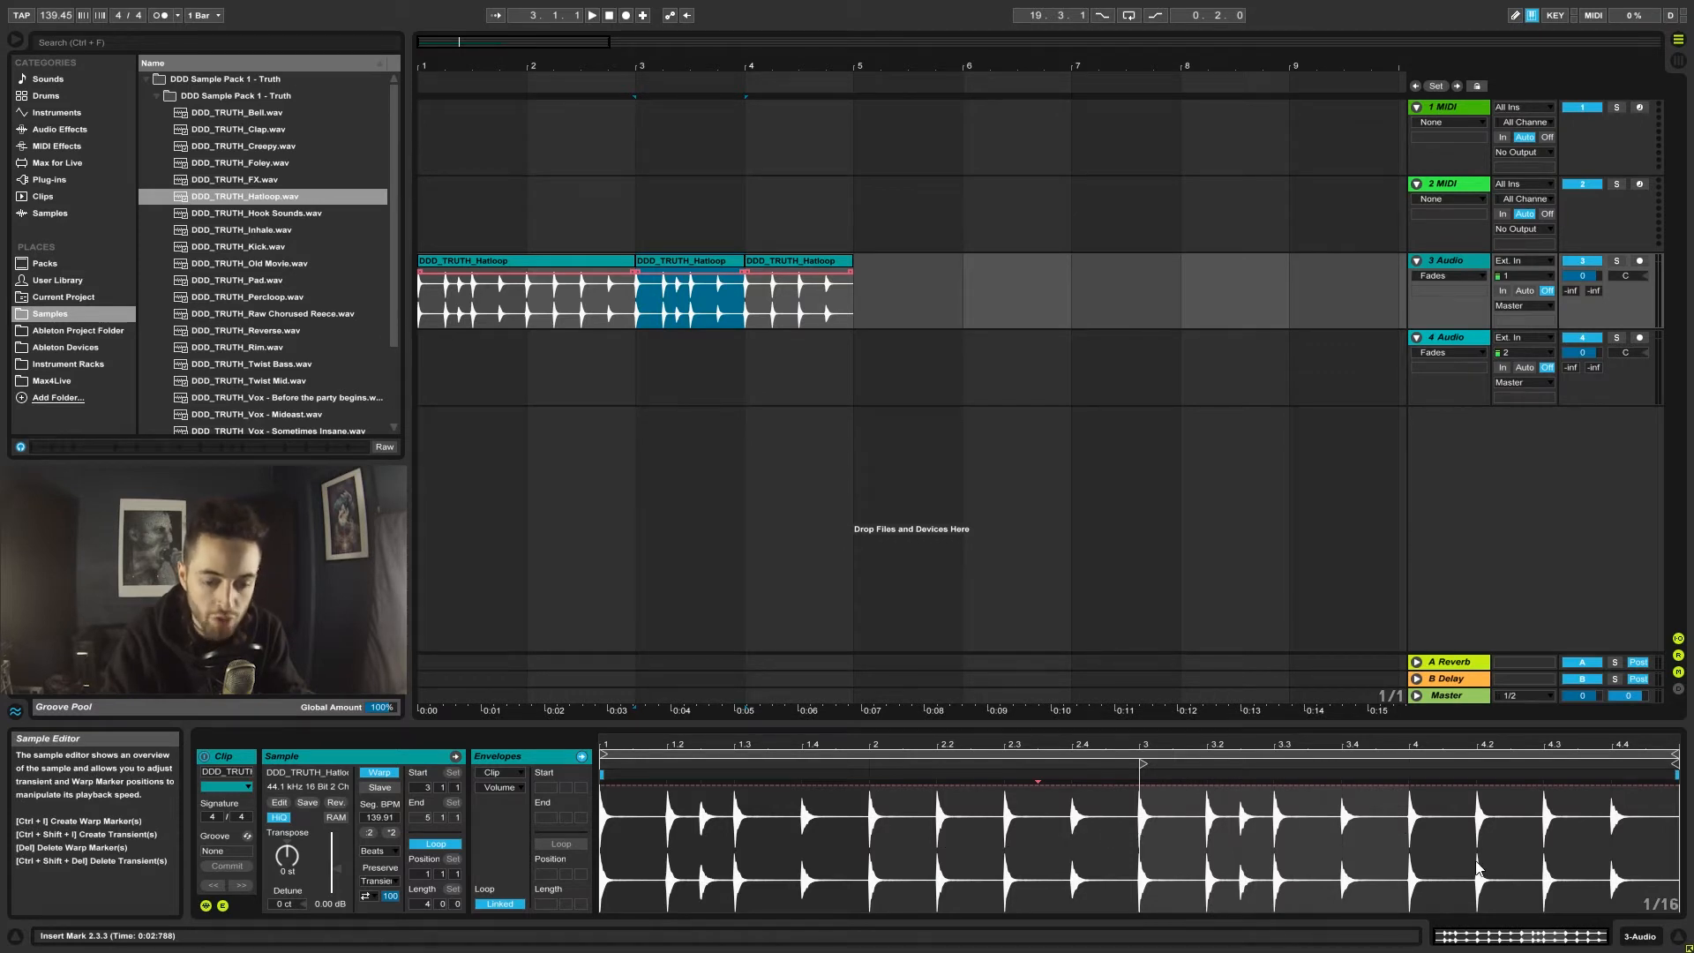
pyautogui.rightClick(694, 263)
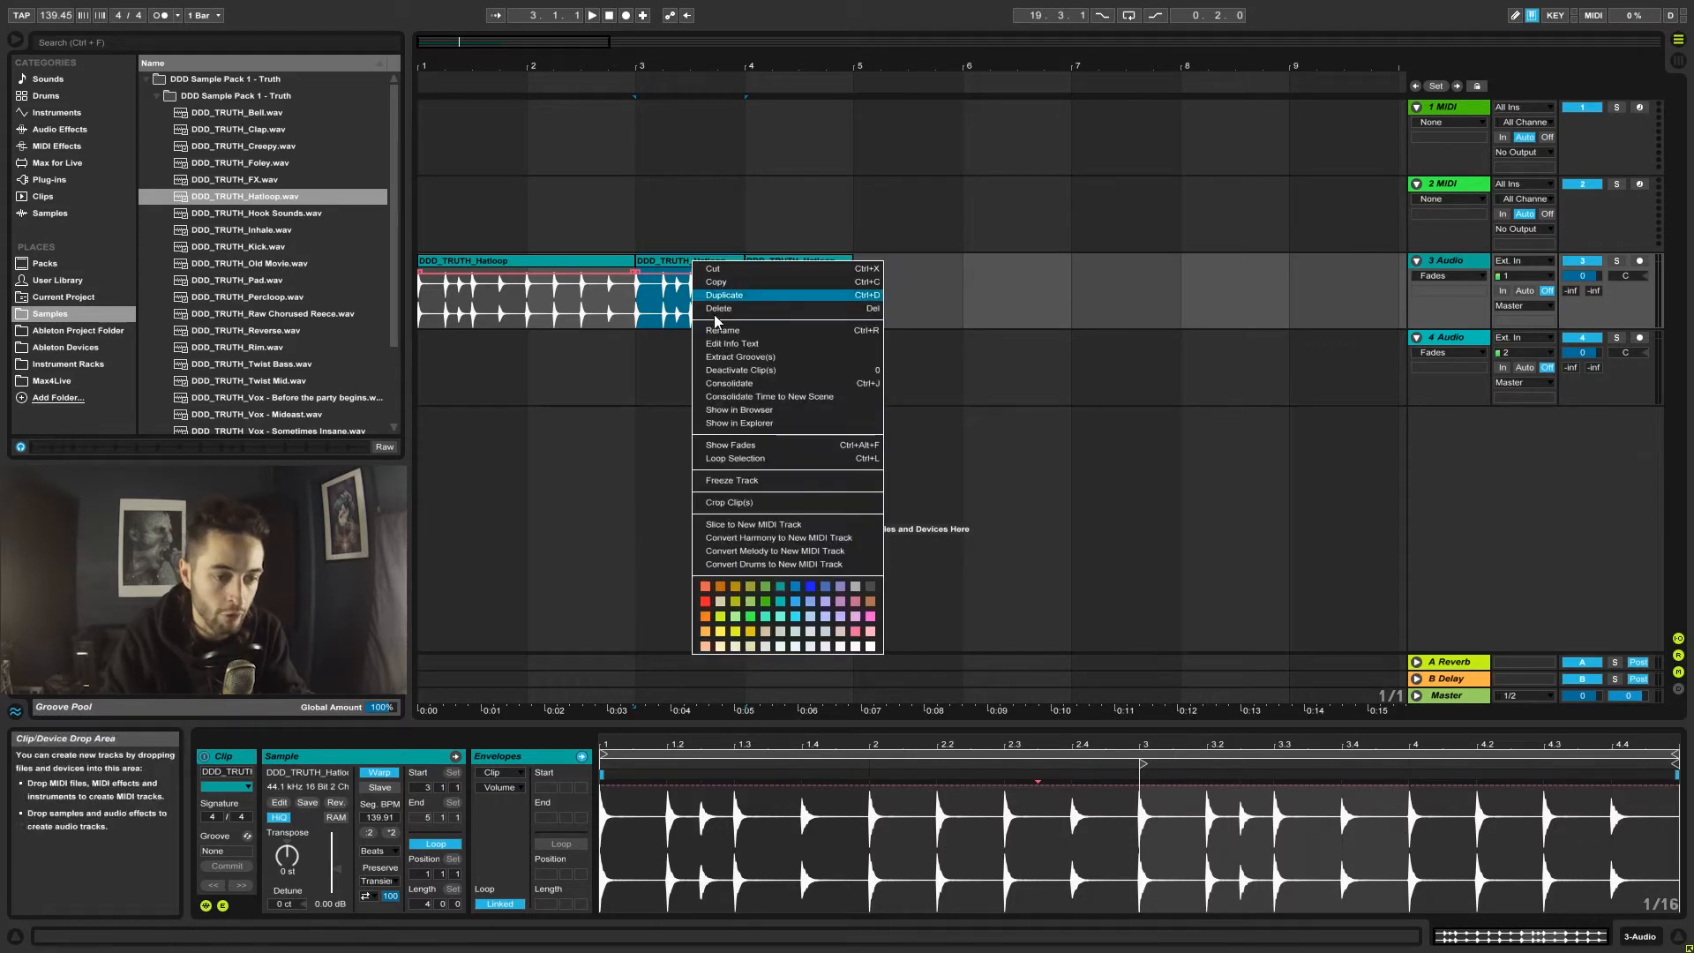
pyautogui.click(749, 384)
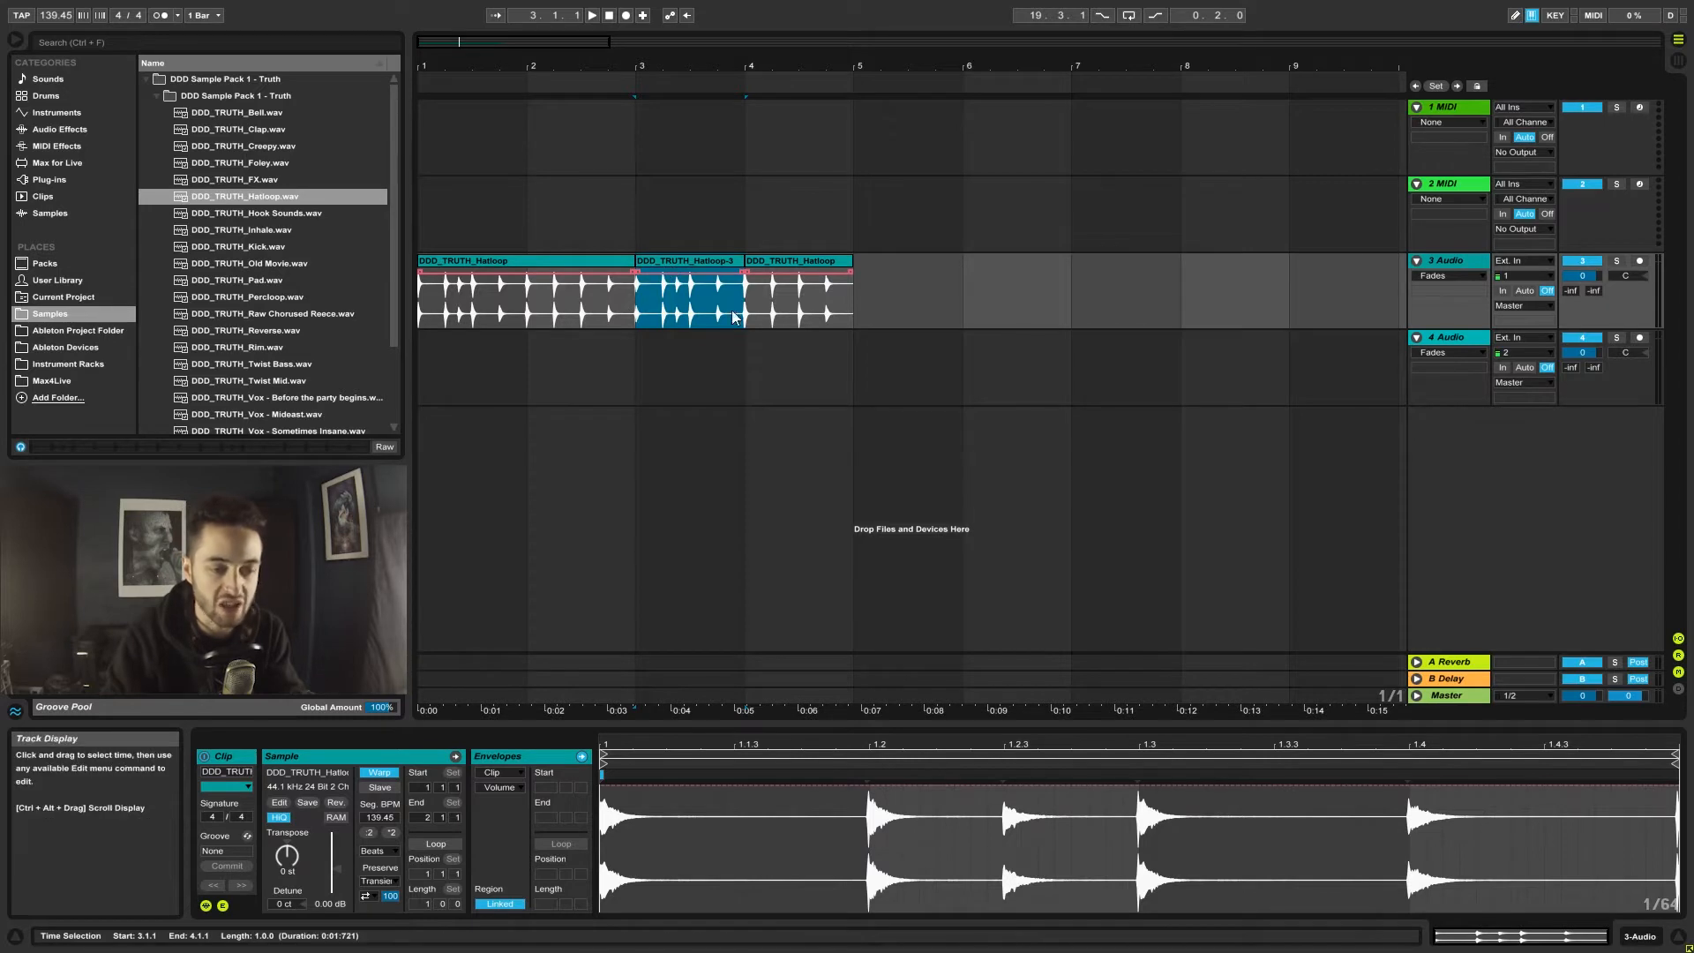
pyautogui.moveTo(648, 274); pyautogui.dragTo(1134, 278)
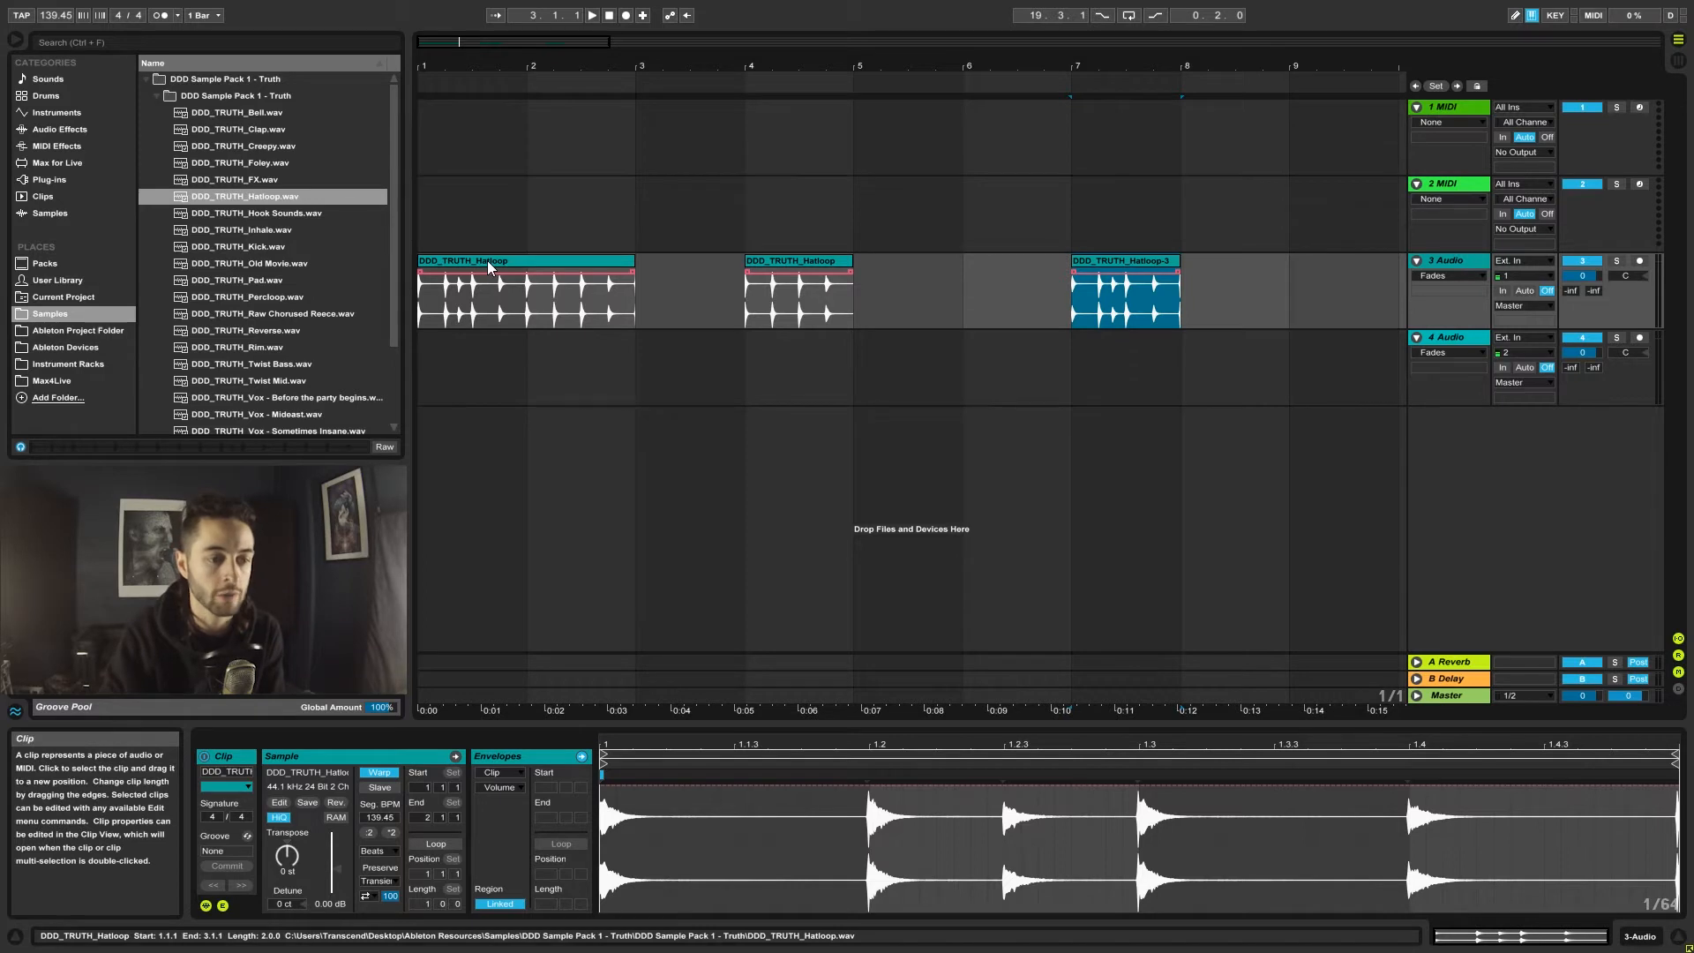
# Extend the end of the first Hatloop clip from bar 3 to bar 5, covering the gap and the leftover piece.
pyautogui.click(517, 267)
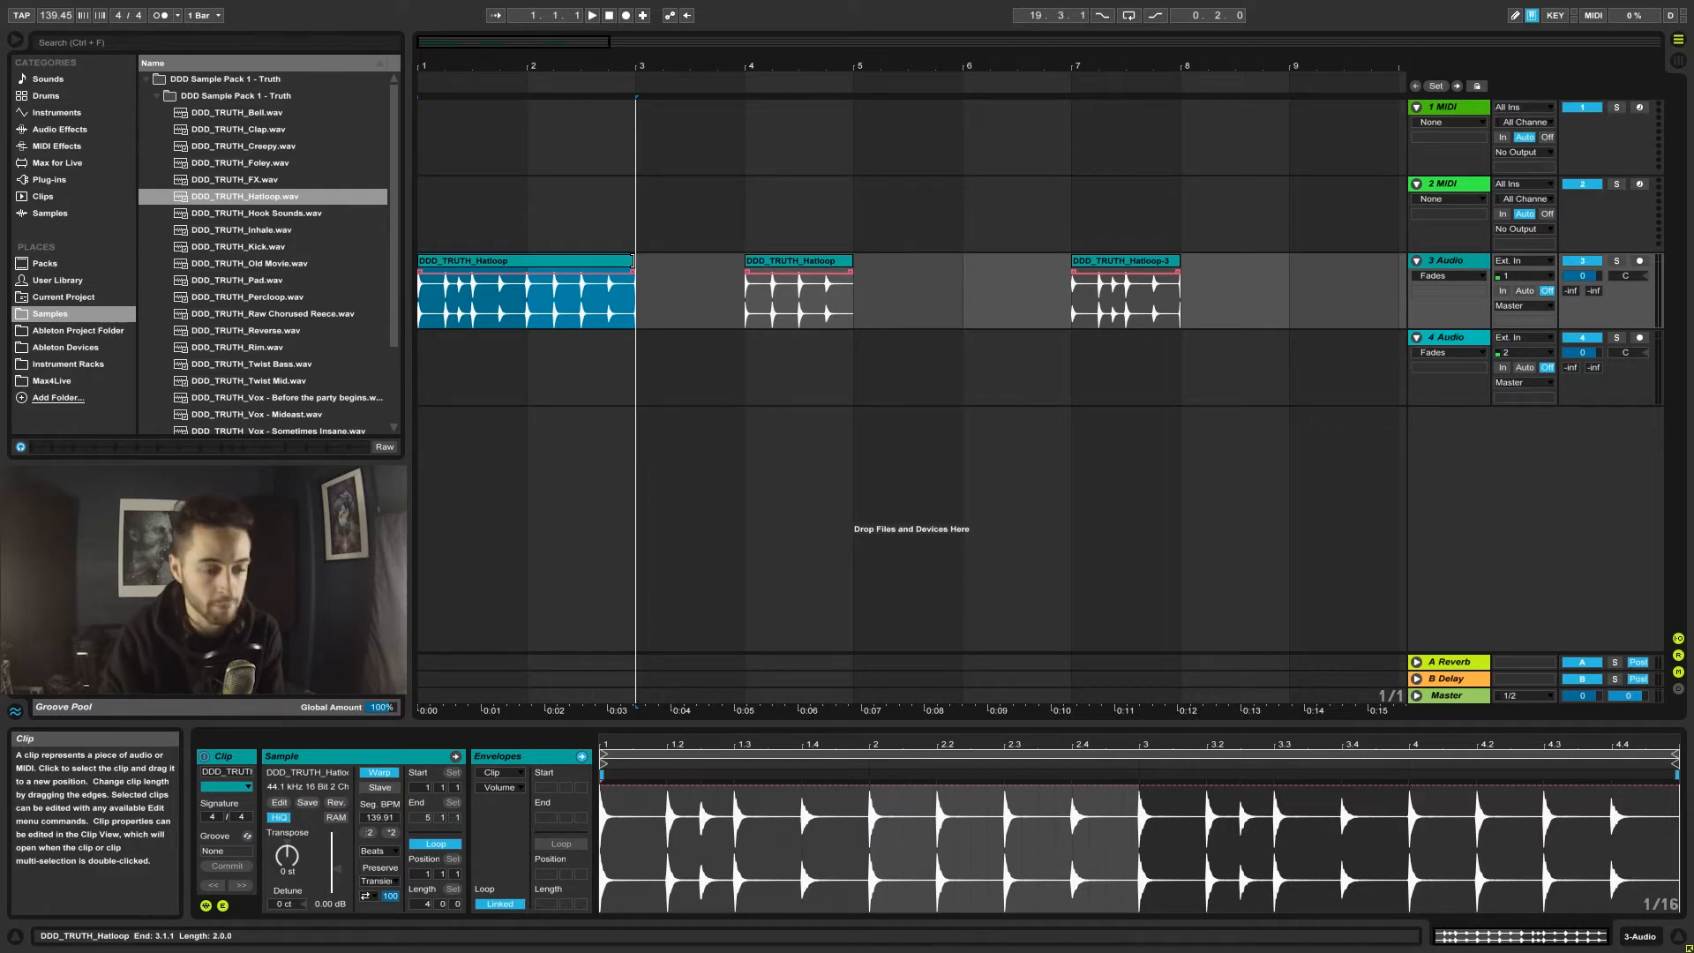
pyautogui.moveTo(632, 260); pyautogui.dragTo(878, 272)
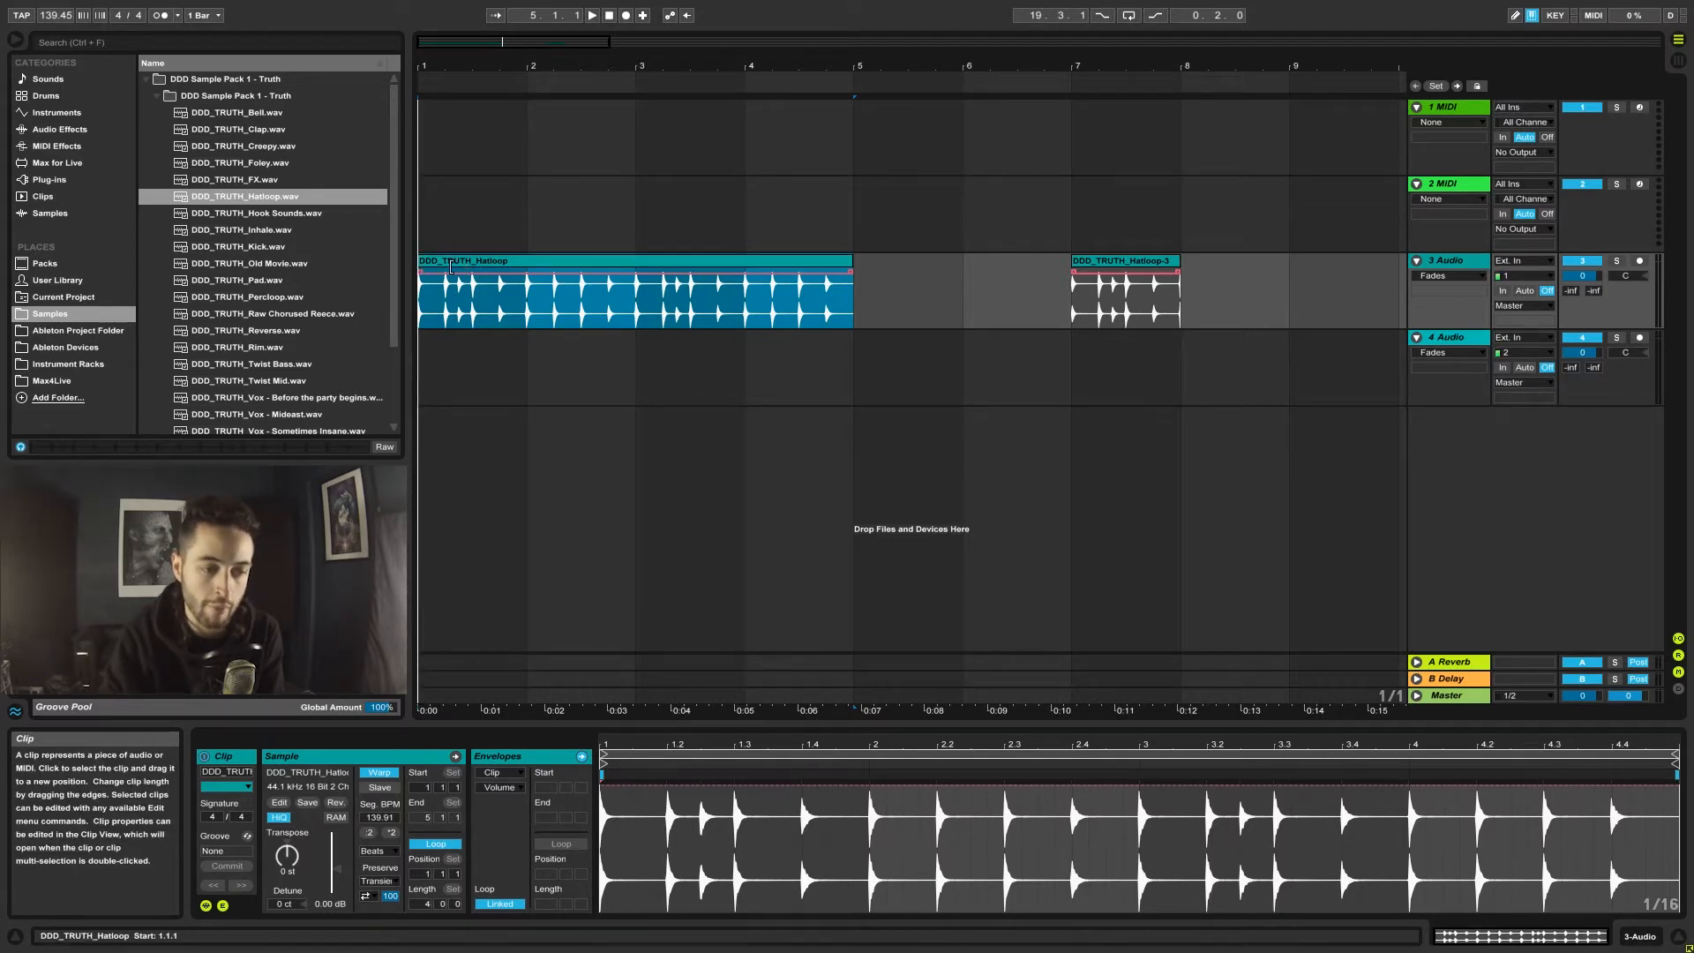
pyautogui.moveTo(420, 262)
pyautogui.mouseDown()
pyautogui.moveTo(722, 283)
pyautogui.moveTo(420, 281)
pyautogui.moveTo(750, 292)
pyautogui.moveTo(420, 287)
pyautogui.mouseUp()
# Set the fixed grid to 1/32 and trim the Hatloop clip's start forward to bar 3.
pyautogui.rightClick(589, 365)
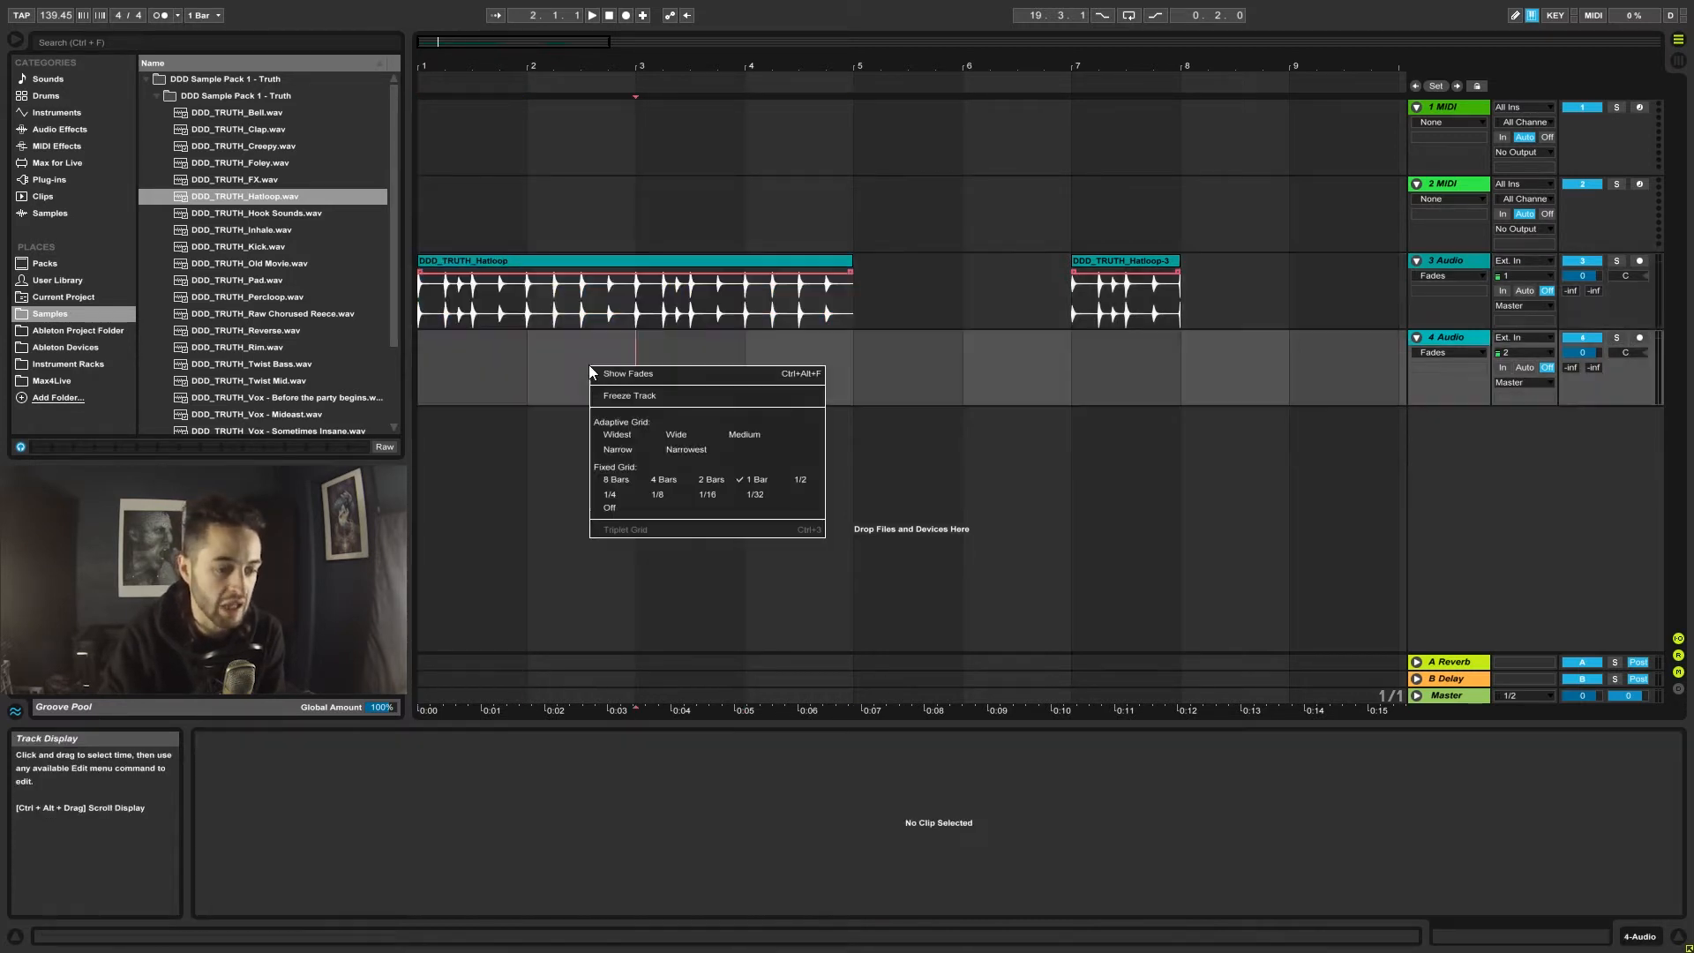
pyautogui.click(755, 497)
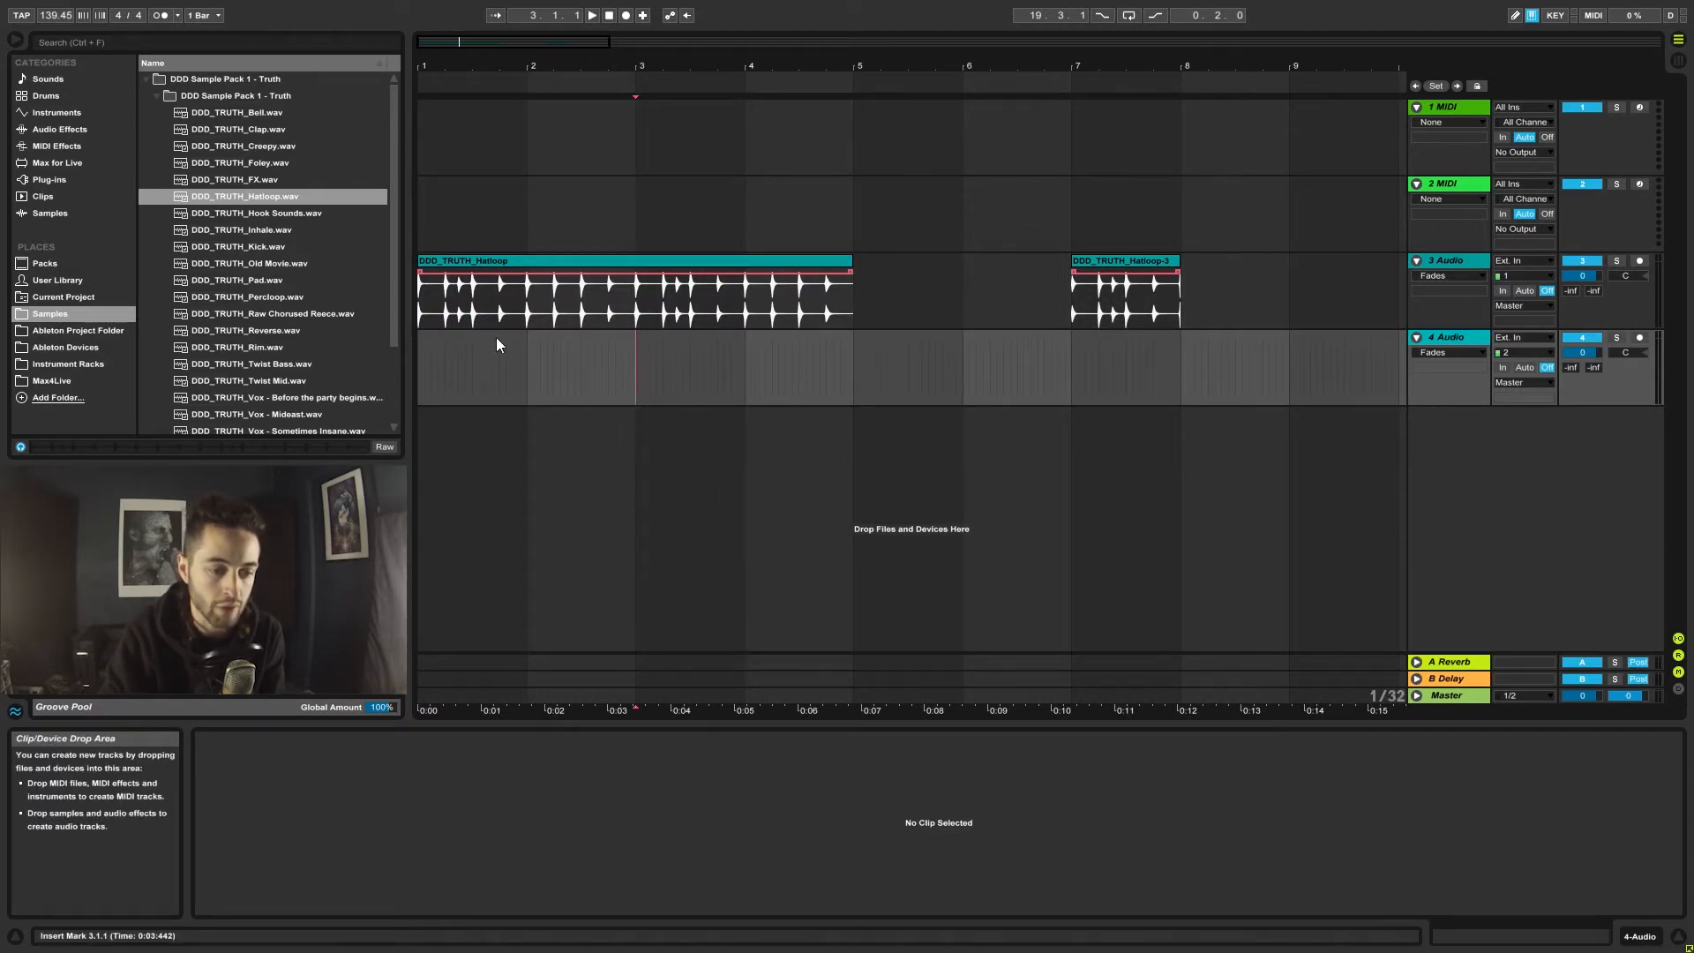
pyautogui.click(430, 262)
pyautogui.moveTo(431, 261); pyautogui.dragTo(636, 288)
# Switch the grid to 1/16, 1/4 and Off while extending the Hatloop clip's start back to about 1.3.2.
pyautogui.rightClick(576, 300)
pyautogui.click(723, 434)
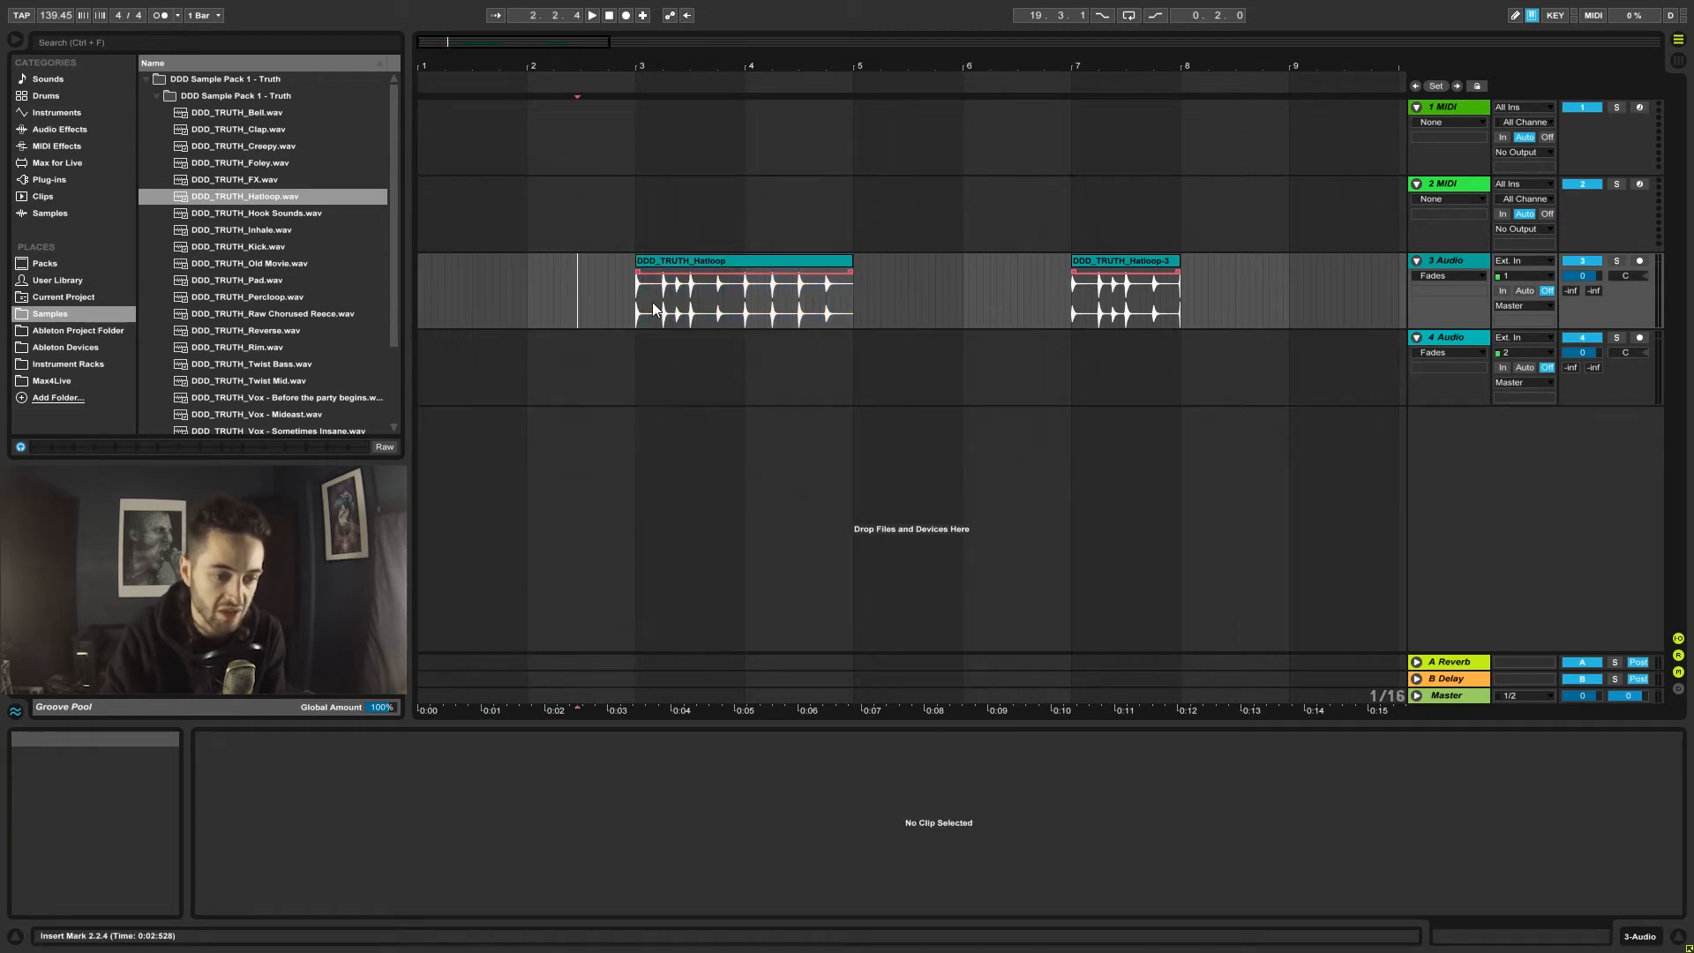
pyautogui.rightClick(615, 273)
pyautogui.click(640, 405)
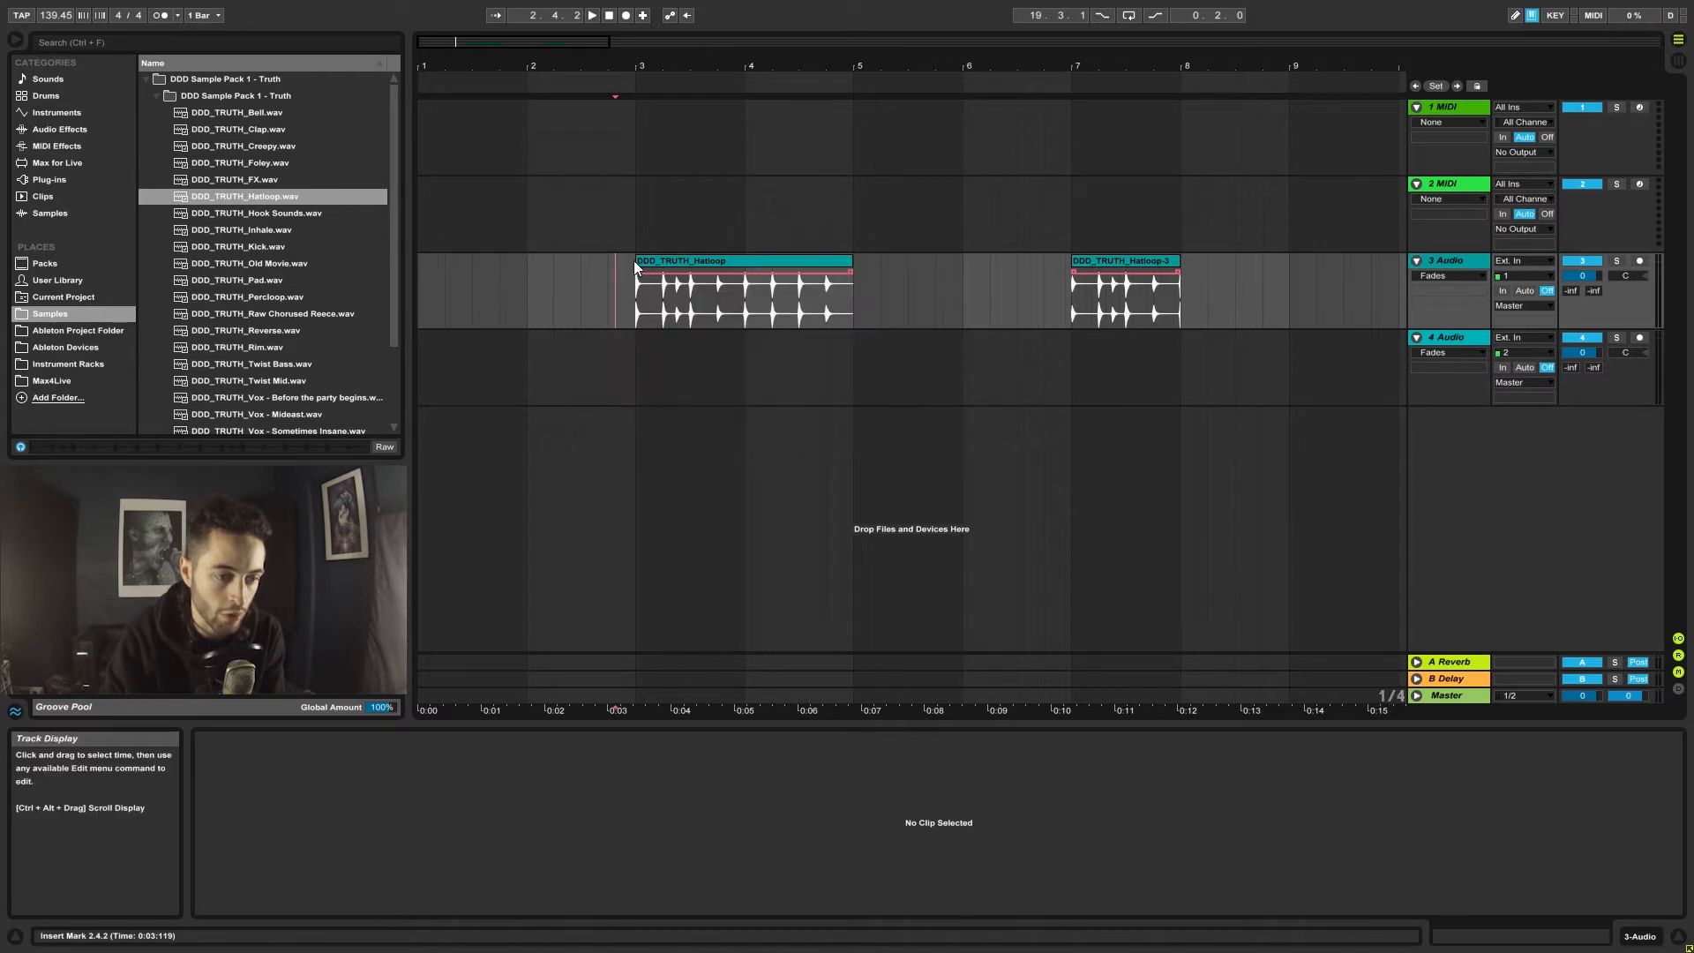
pyautogui.moveTo(633, 262); pyautogui.dragTo(480, 261)
pyautogui.rightClick(647, 300)
pyautogui.click(669, 716)
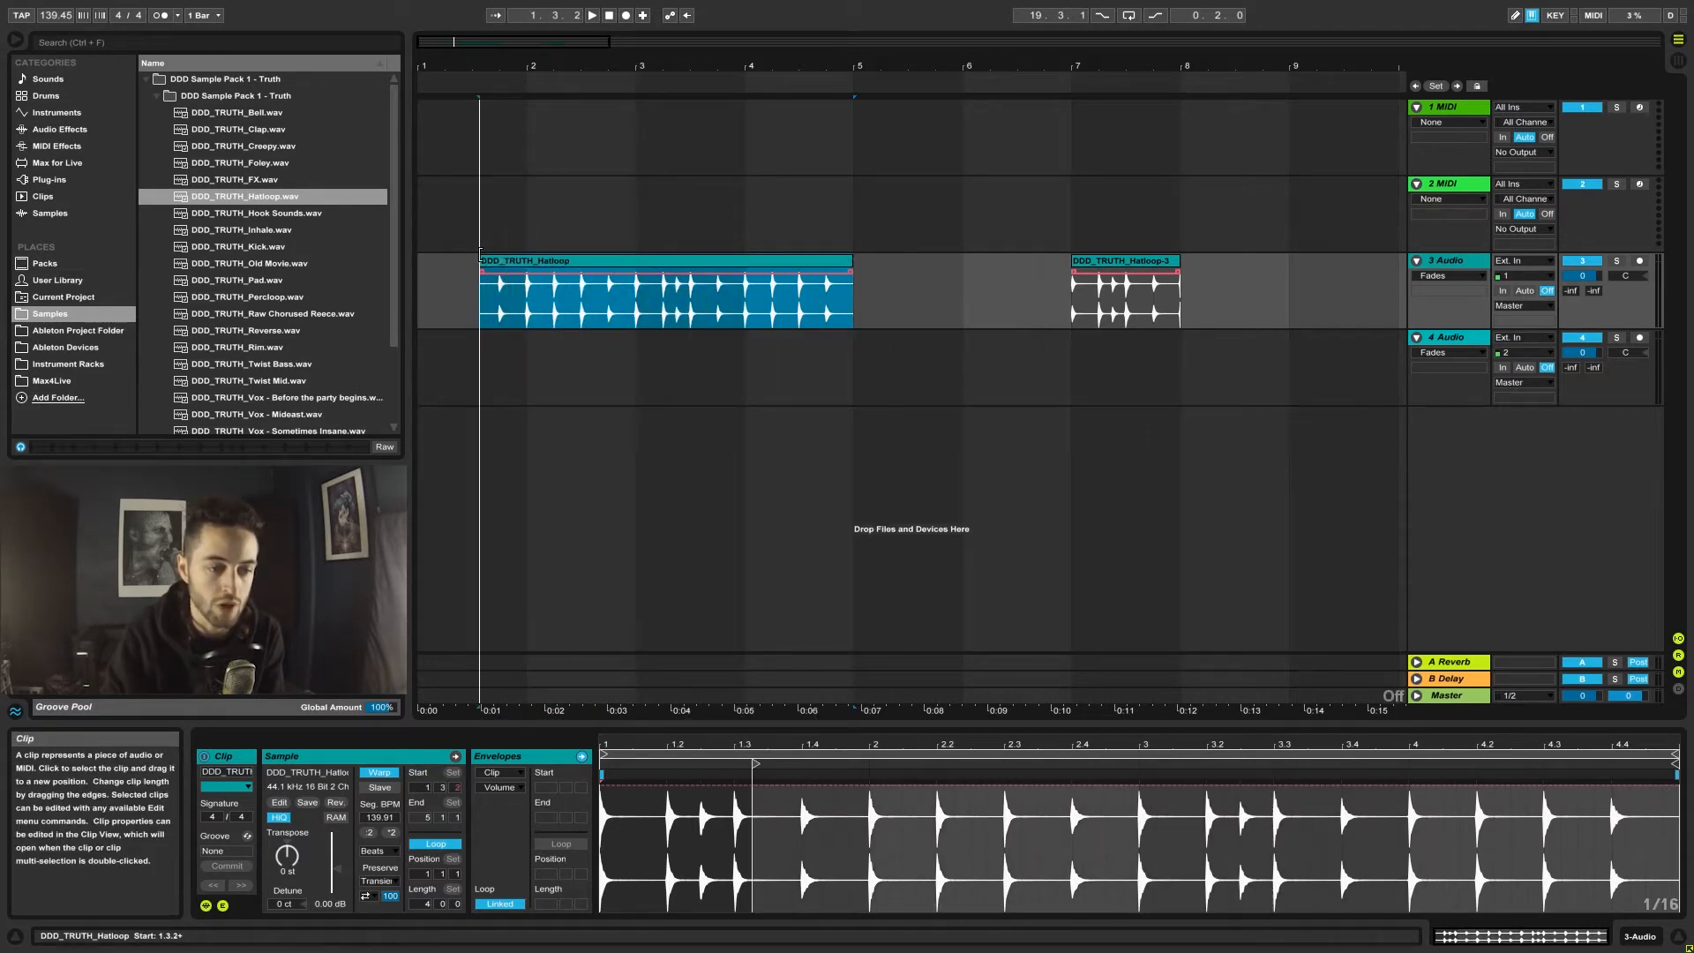
# Set the fixed grid to 1 Bar and extend the Hatloop clip's start back to 1.1.1.
pyautogui.rightClick(639, 358)
pyautogui.click(764, 480)
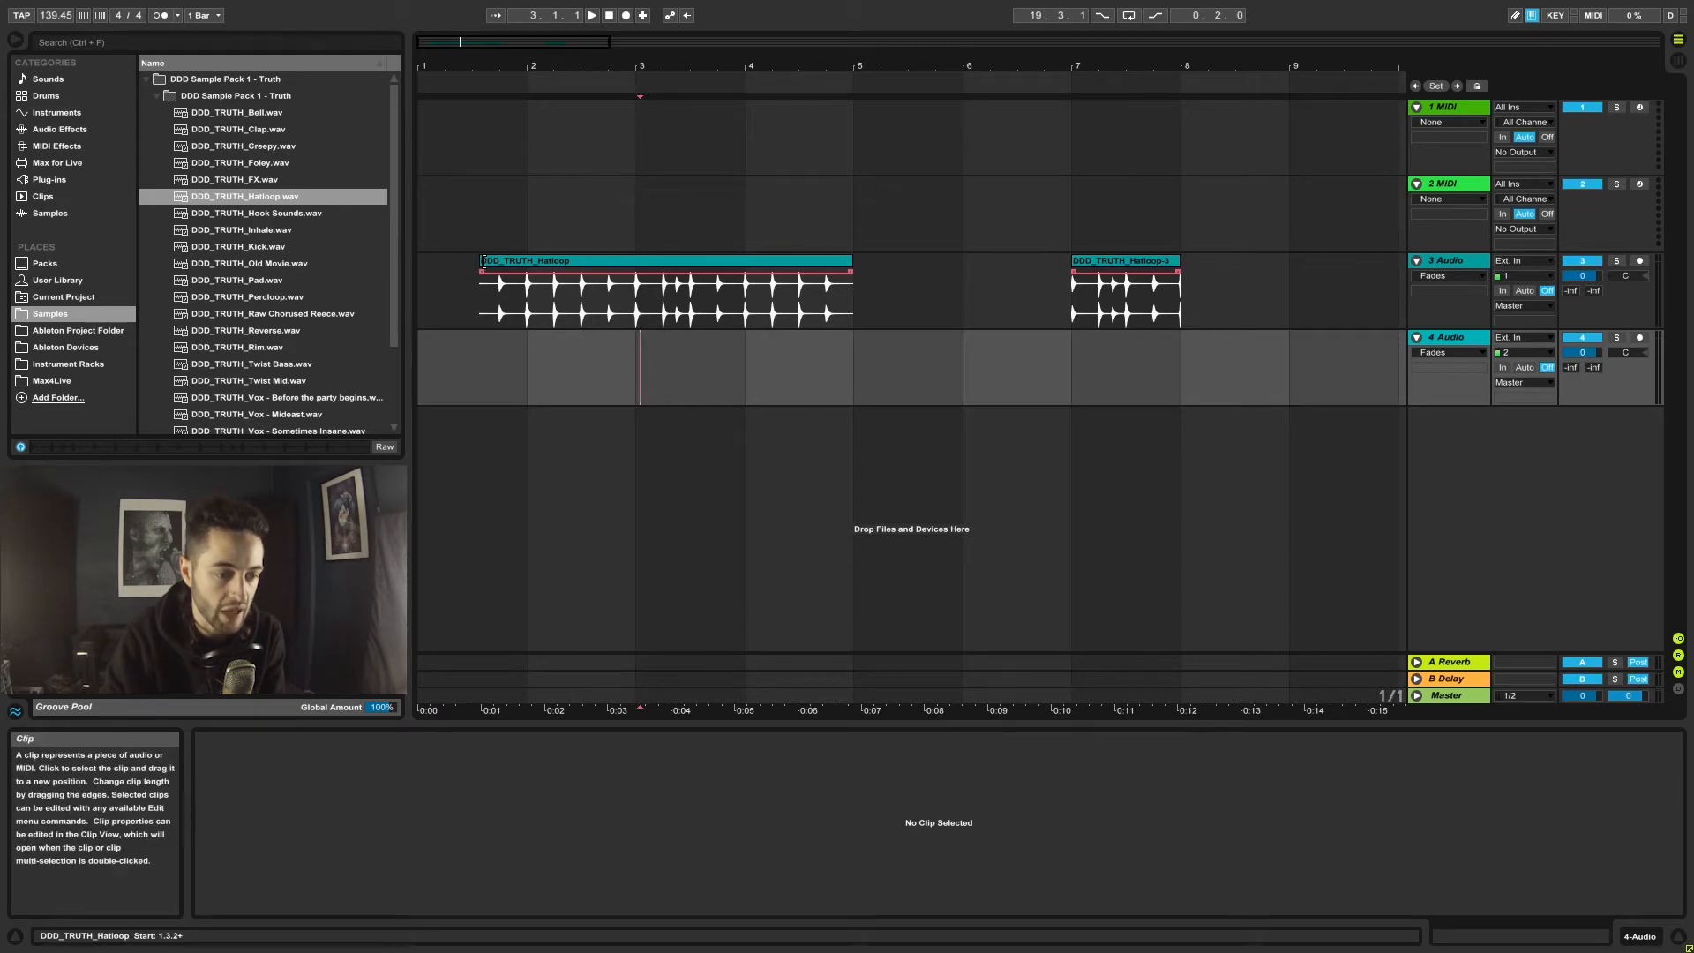
pyautogui.moveTo(480, 261); pyautogui.dragTo(418, 261)
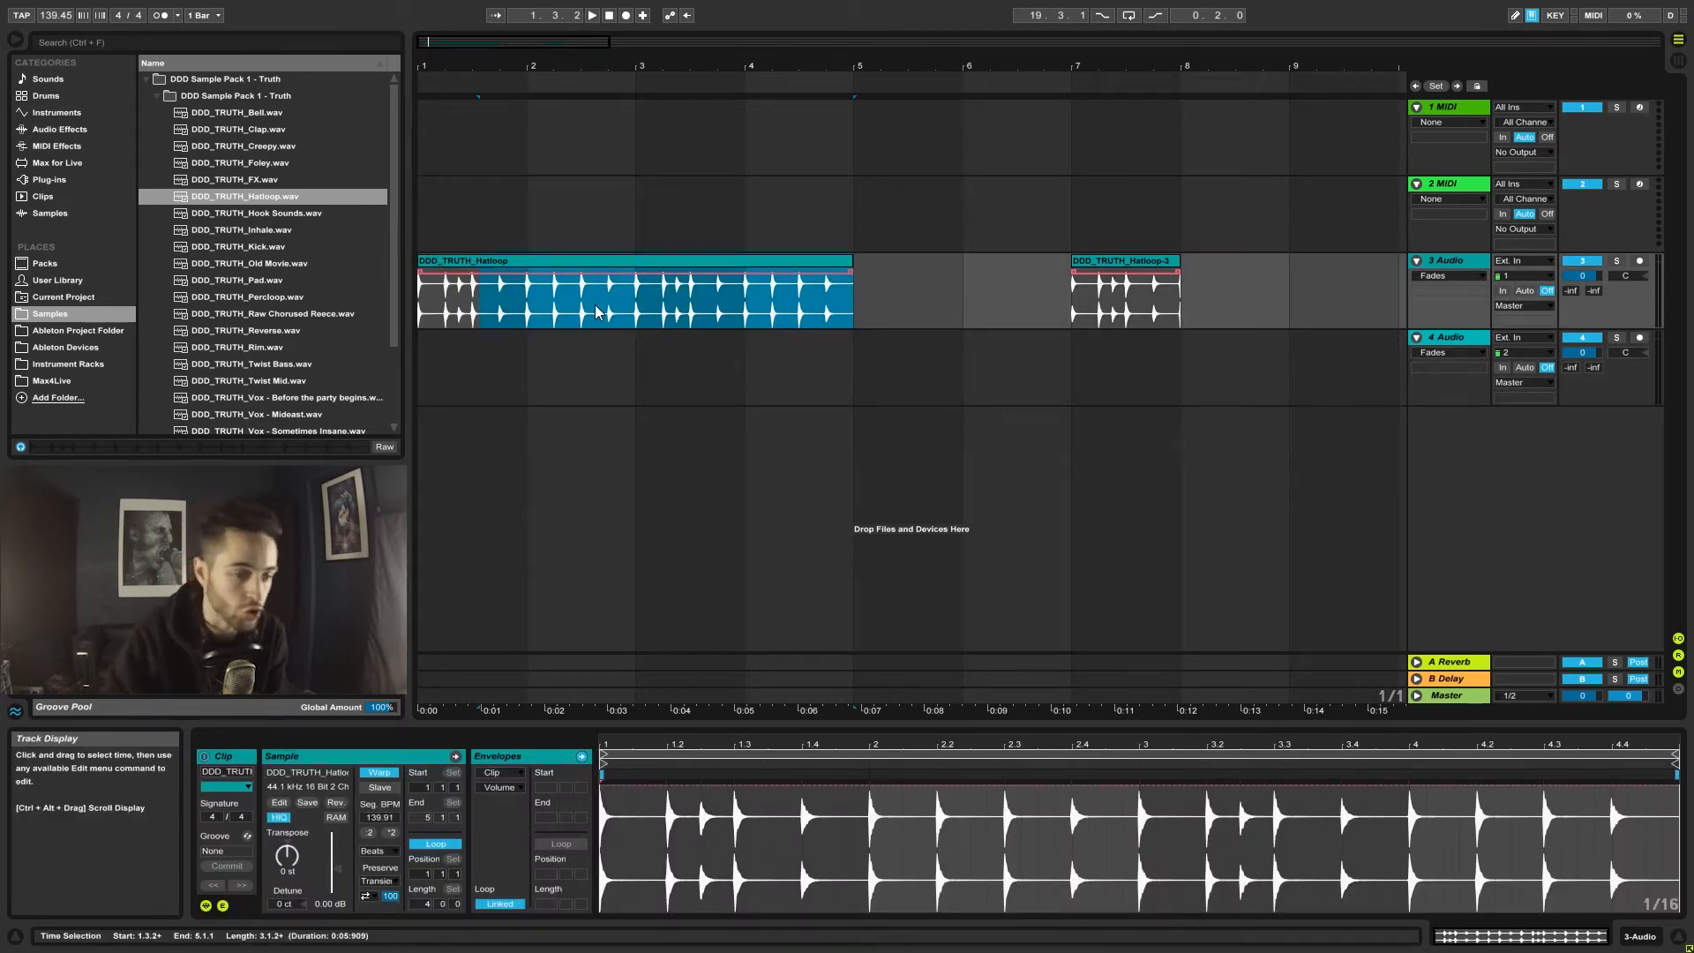
# Select the whole Hatloop clip, shift its start marker to 1.3.1, and return the marker to 1.1.1.
pyautogui.click(608, 441)
pyautogui.click(597, 261)
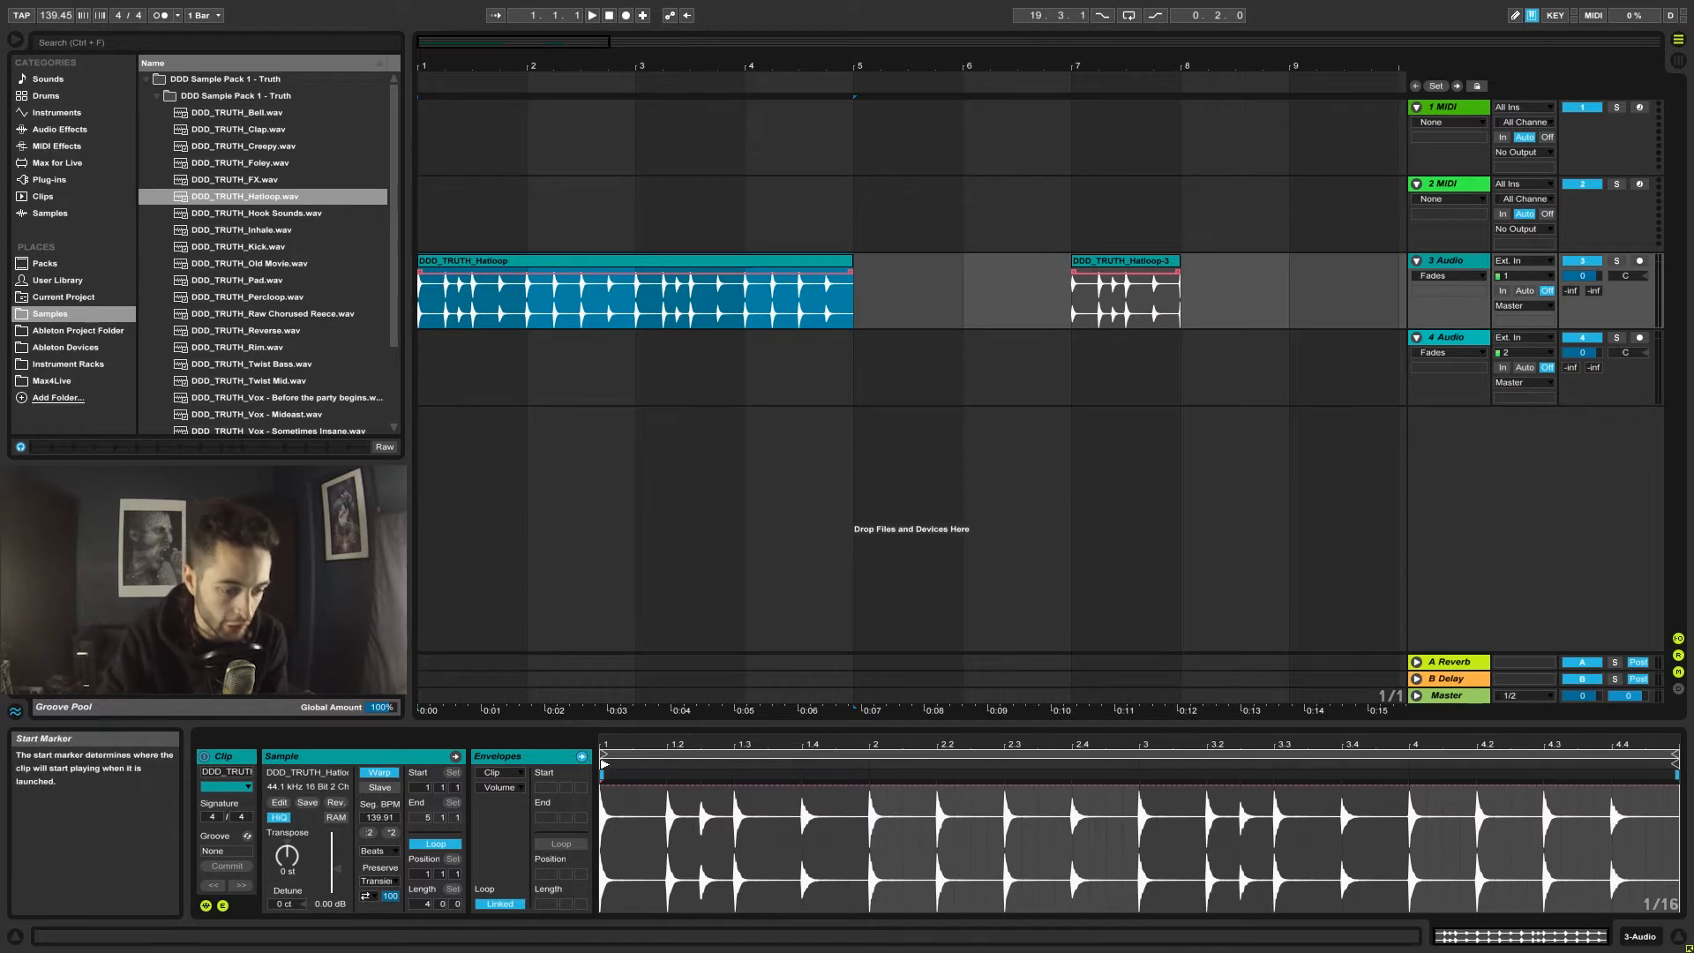
pyautogui.click(604, 762)
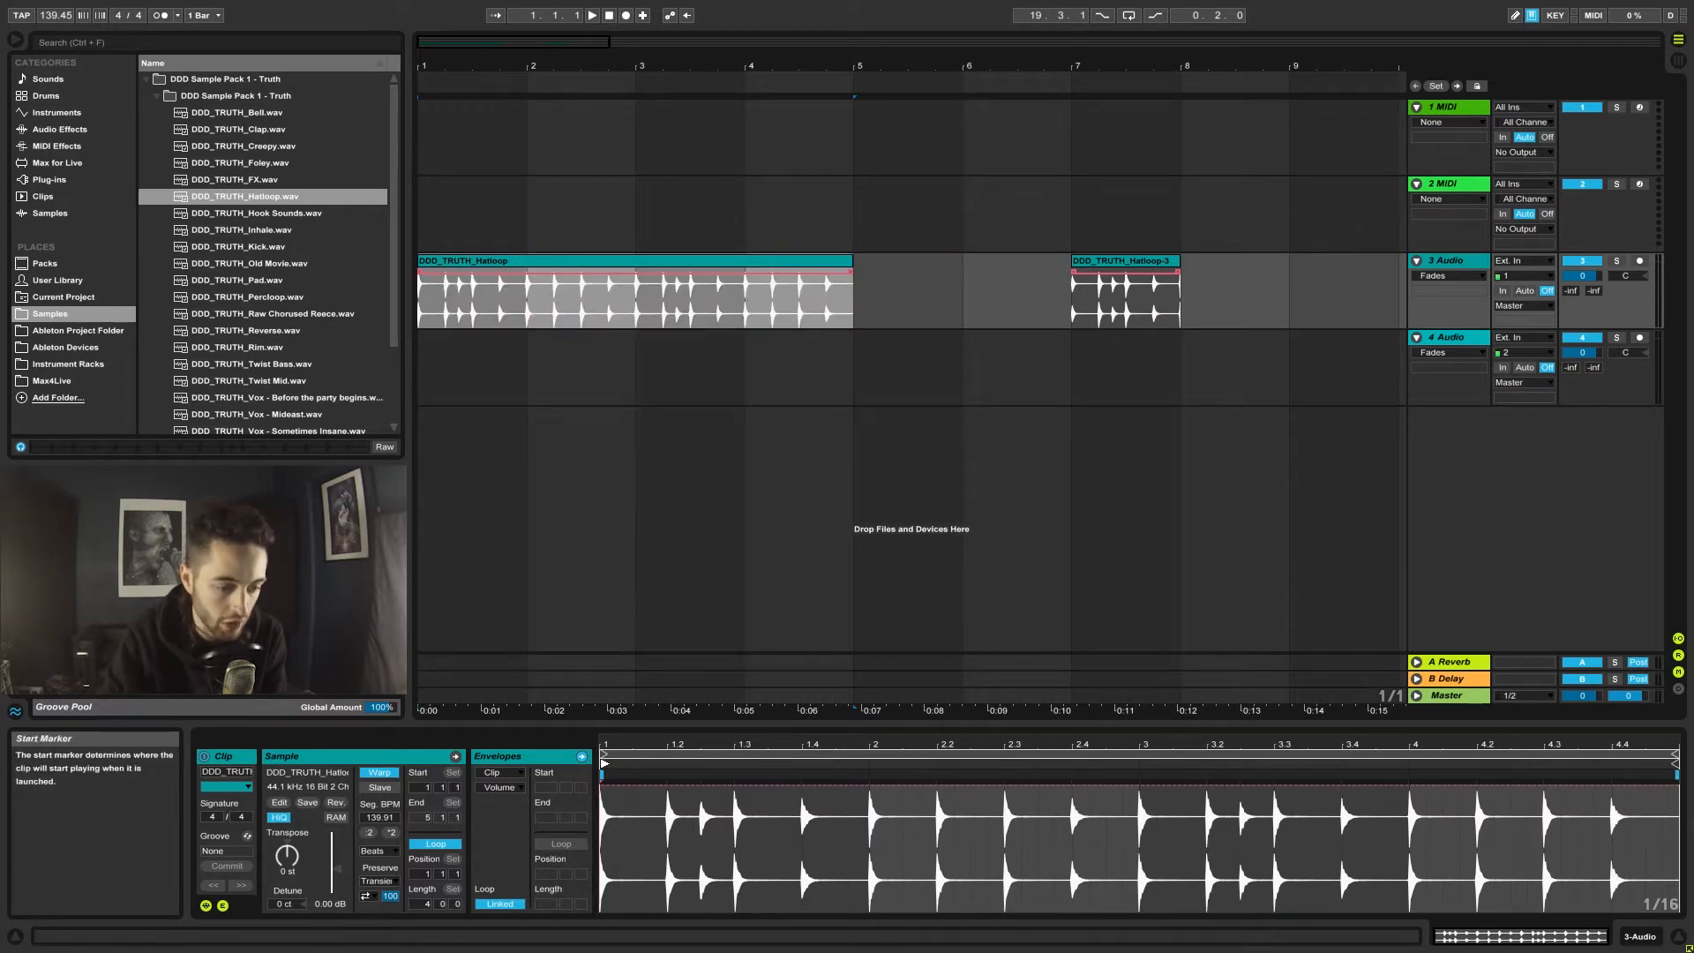
pyautogui.moveTo(603, 762)
pyautogui.mouseDown()
pyautogui.moveTo(856, 762)
pyautogui.moveTo(757, 793)
pyautogui.moveTo(707, 787)
pyautogui.moveTo(746, 788)
pyautogui.mouseUp()
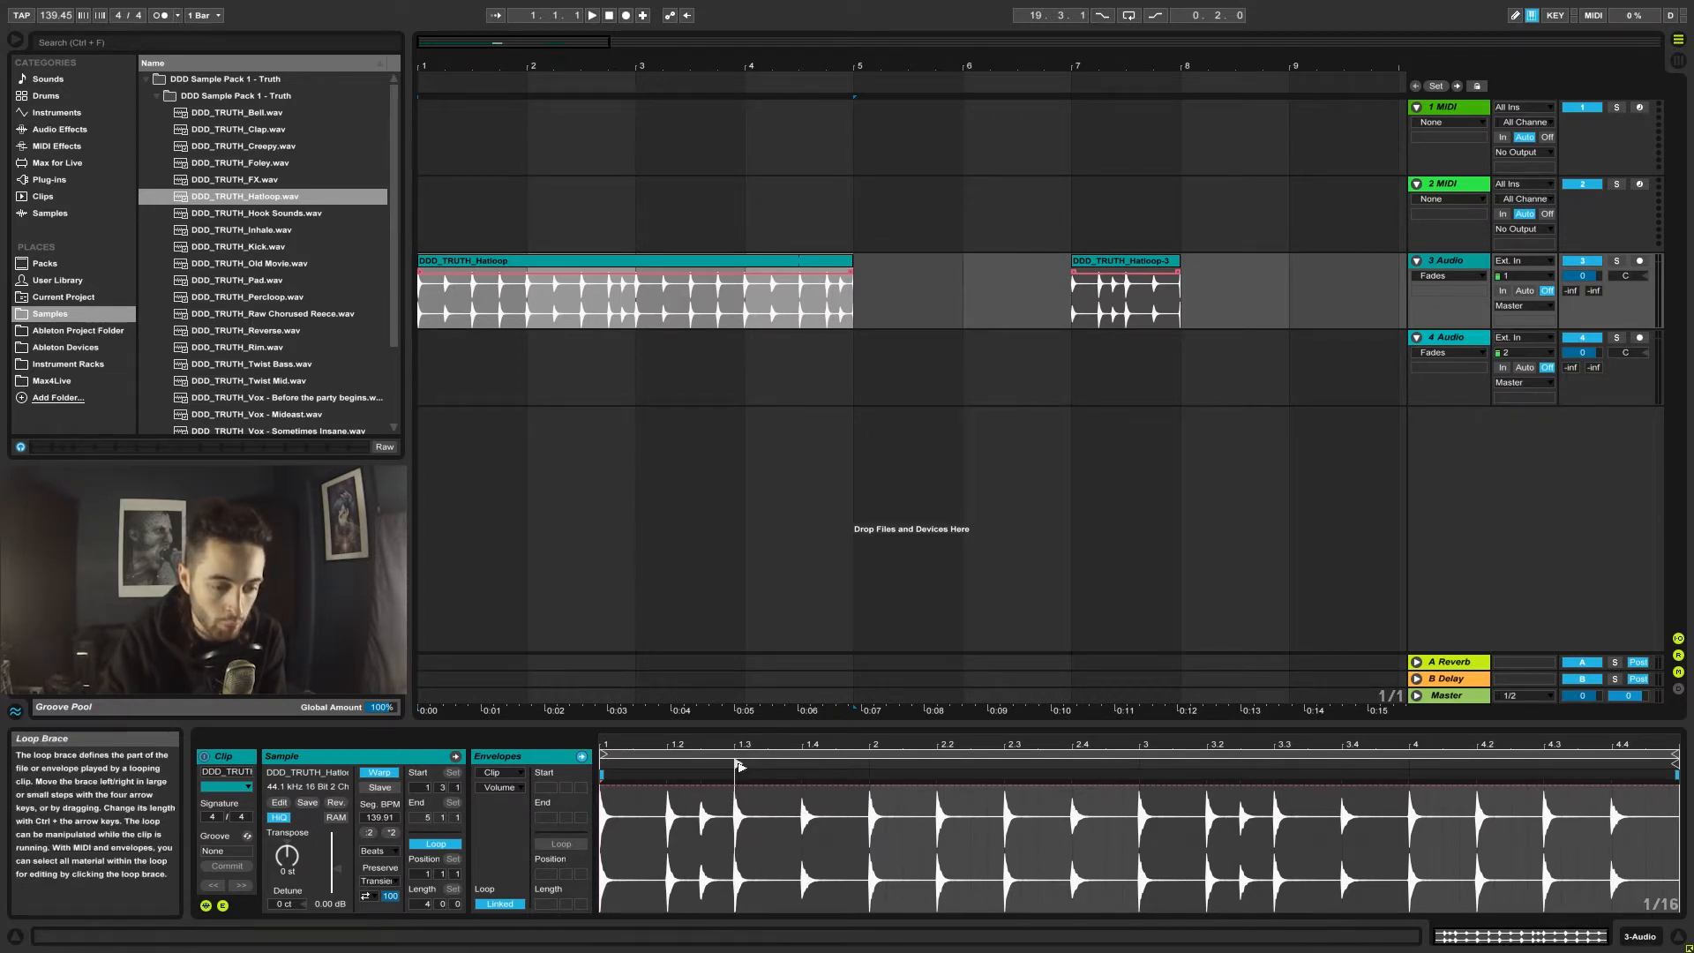
pyautogui.moveTo(737, 764)
pyautogui.mouseDown()
pyautogui.moveTo(1141, 764)
pyautogui.moveTo(877, 790)
pyautogui.moveTo(696, 779)
pyautogui.mouseUp()
pyautogui.moveTo(696, 780); pyautogui.dragTo(607, 791)
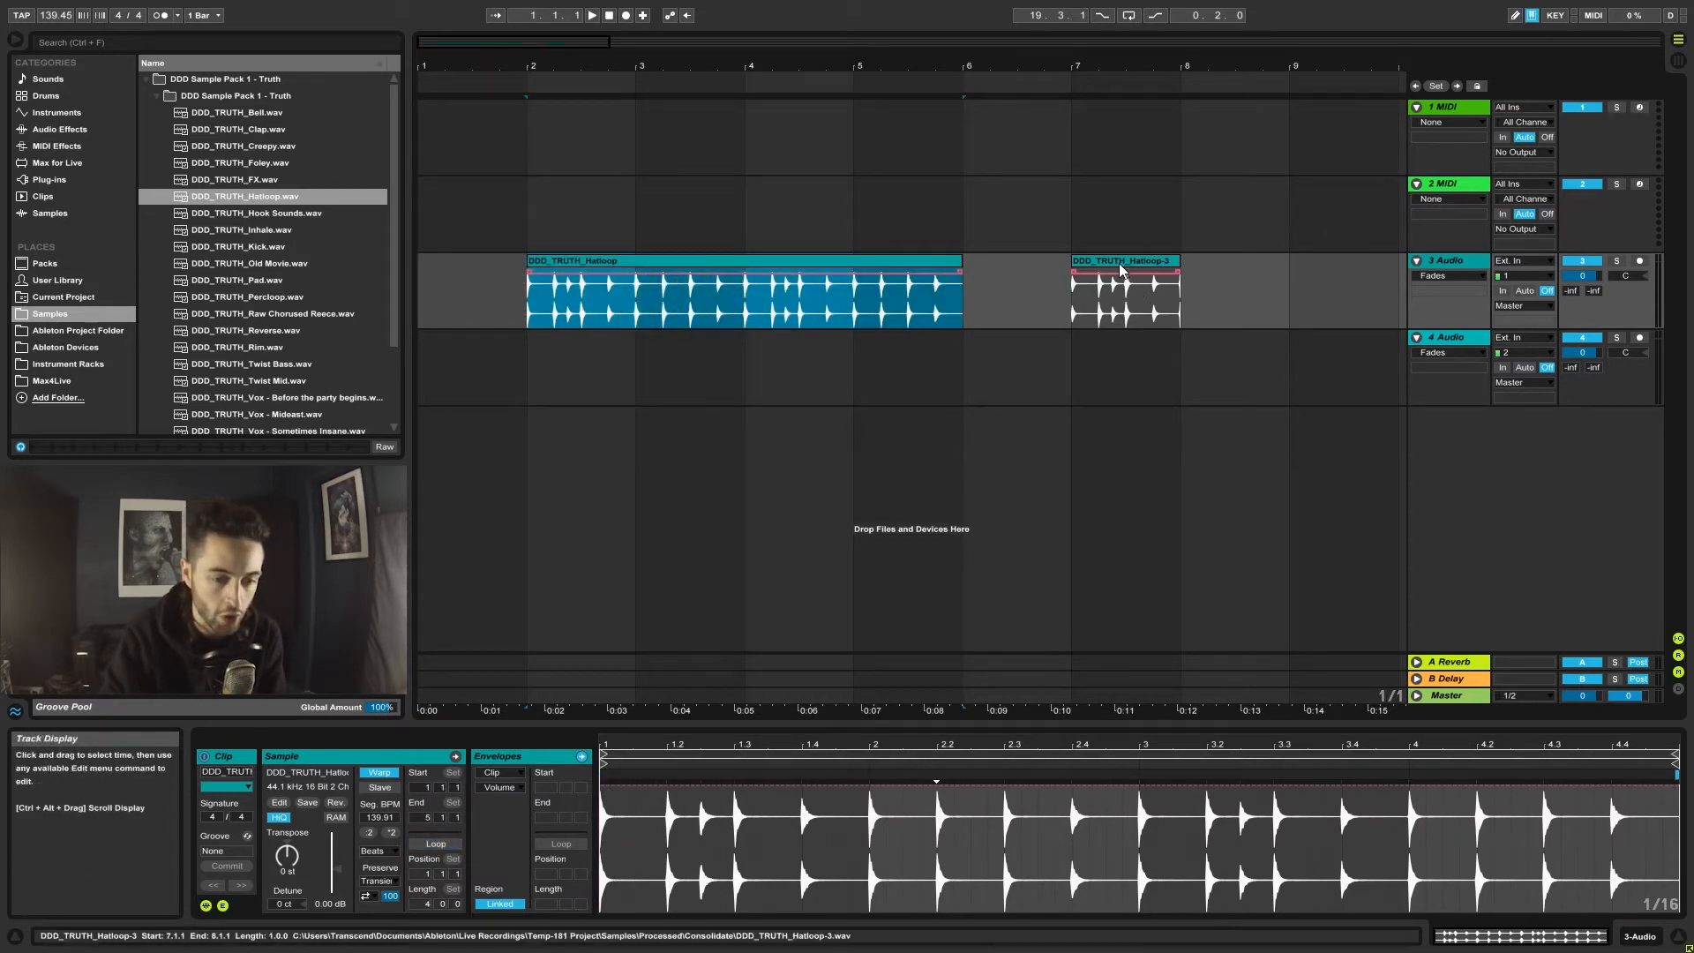
# Move the consolidated one-bar clip from bar 7 to bar 6, directly after the Hatloop clip.
pyautogui.click(1129, 282)
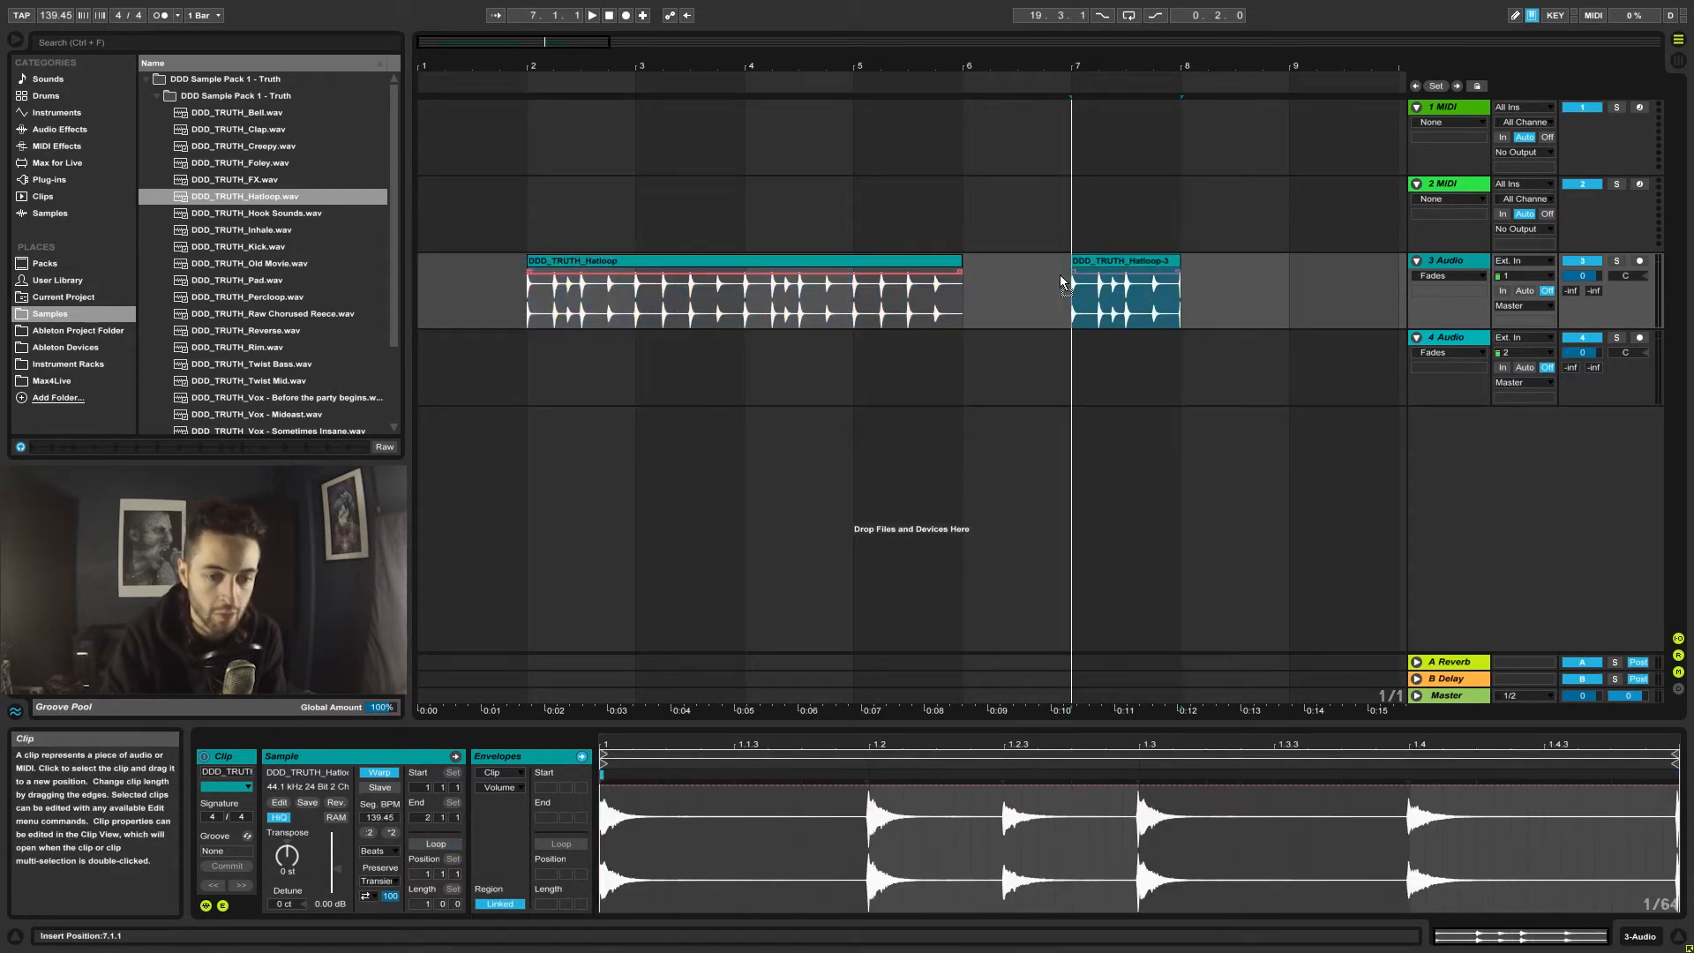
pyautogui.moveTo(1061, 282)
pyautogui.mouseDown()
pyautogui.moveTo(1116, 285)
pyautogui.moveTo(1018, 286)
pyautogui.moveTo(1113, 288)
pyautogui.moveTo(1050, 275)
pyautogui.mouseUp()
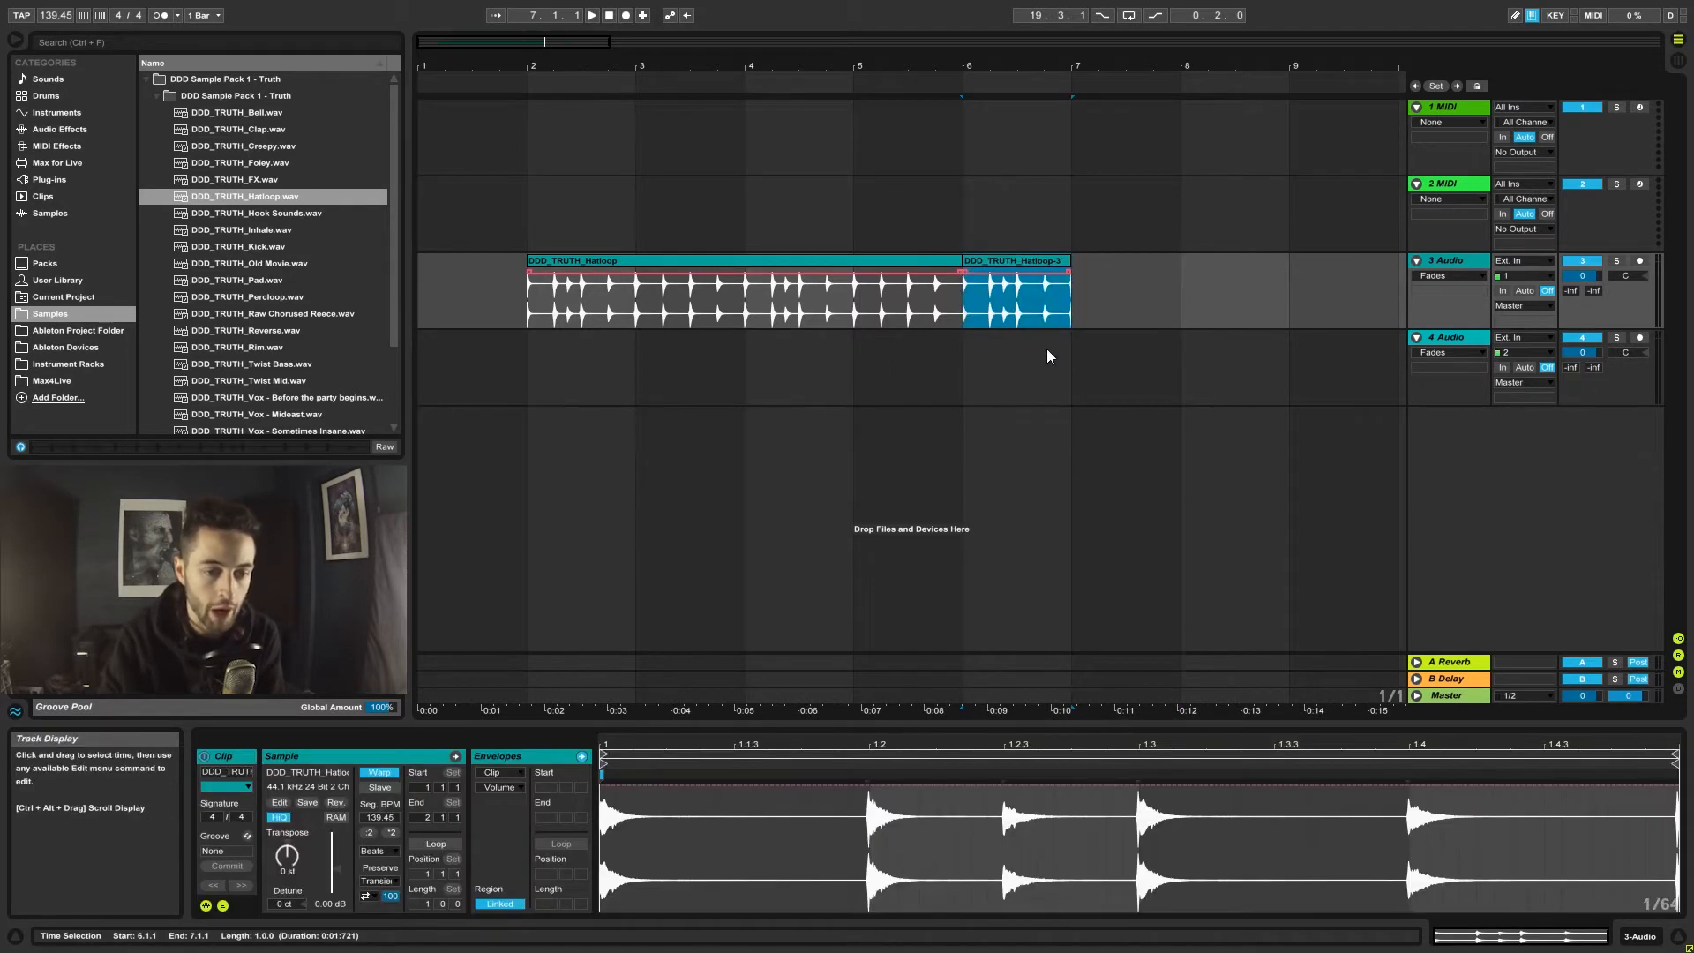
# Set the fixed grid to 1/16 and select the first half of the one-bar clip, from 6.1.1 to 6.3.1.
pyautogui.moveTo(1056, 60); pyautogui.dragTo(907, 84)
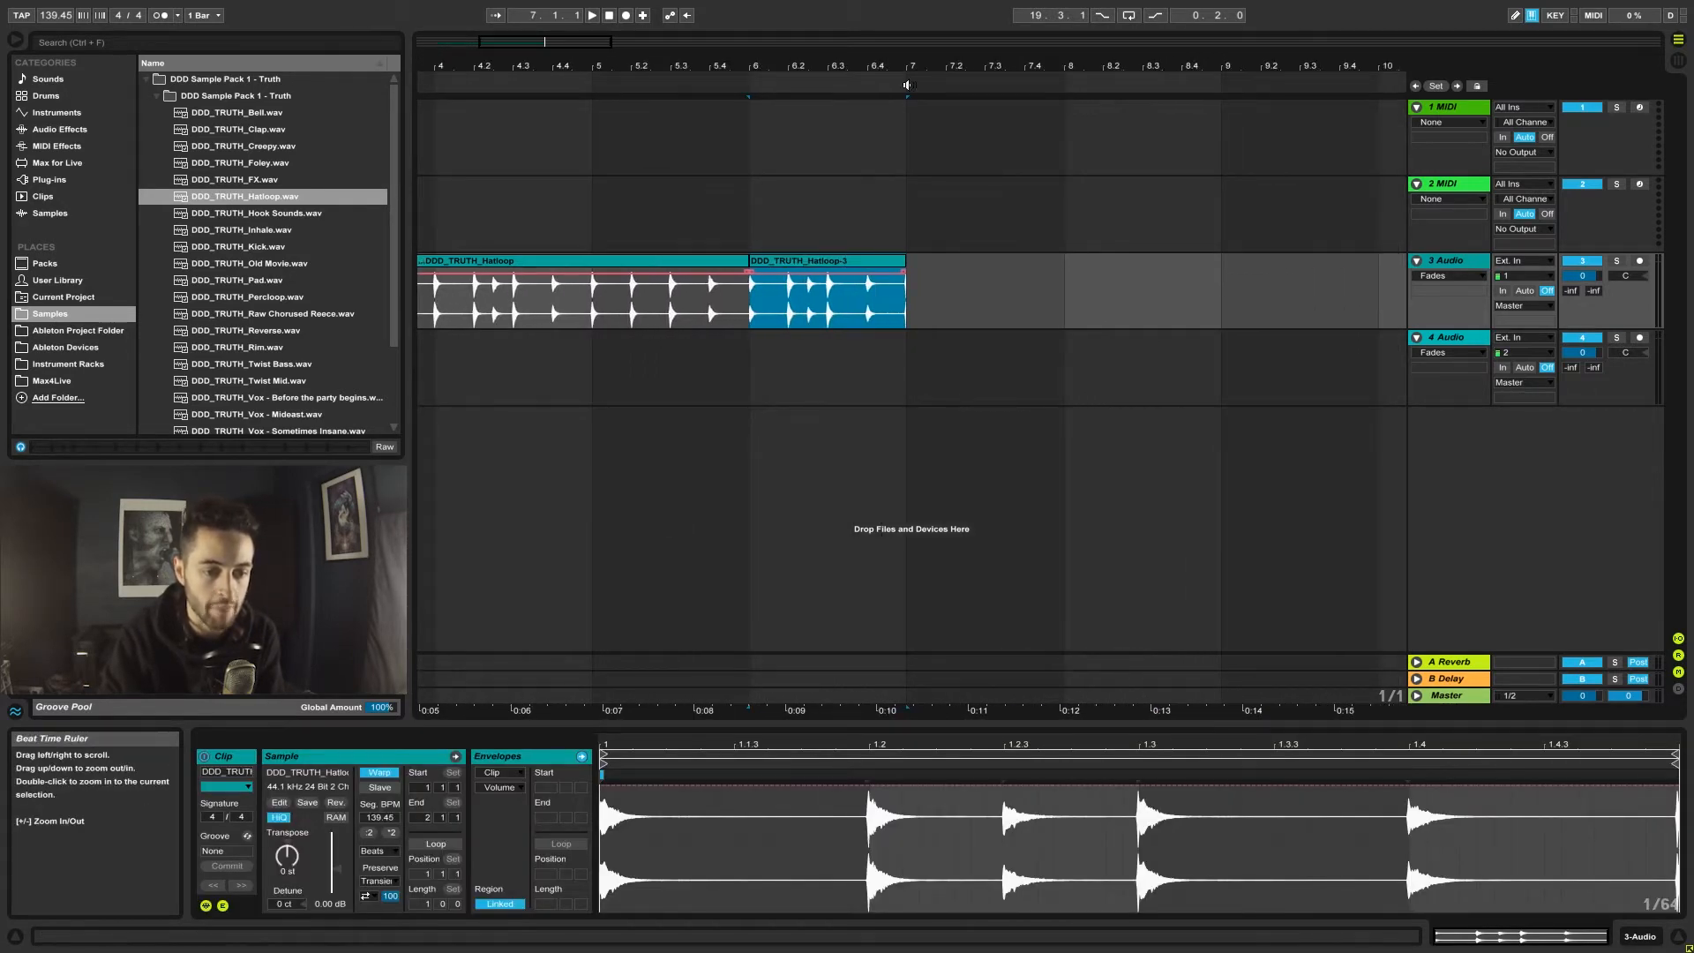
pyautogui.rightClick(944, 281)
pyautogui.click(1072, 685)
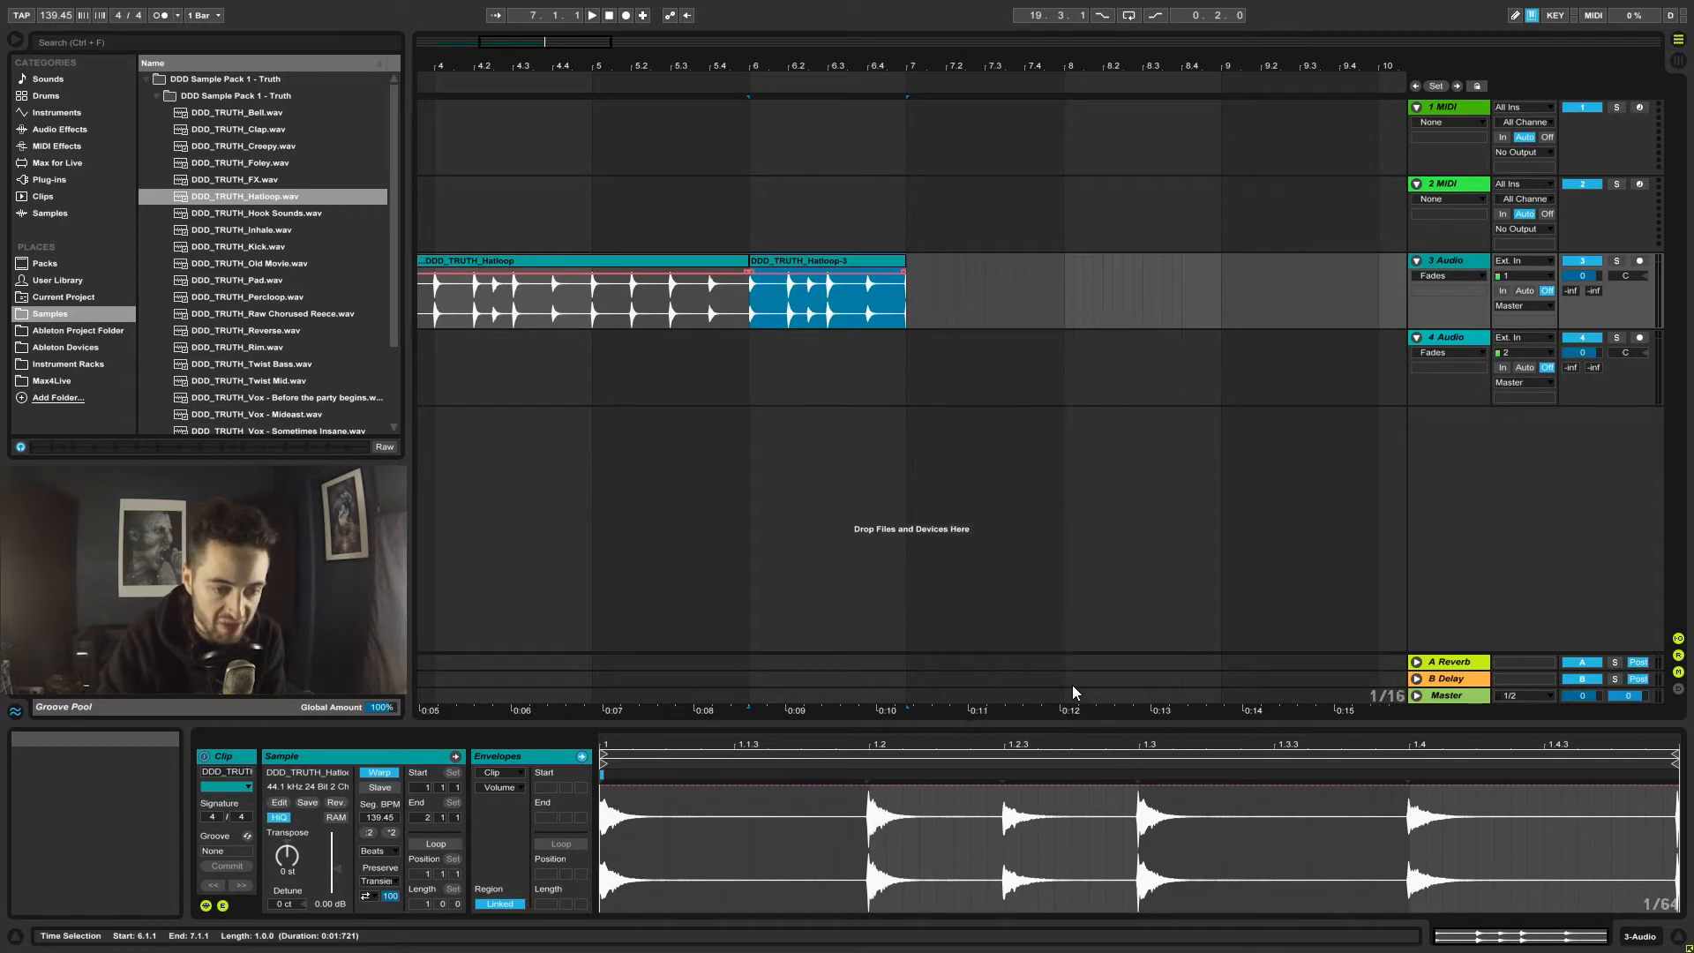
pyautogui.moveTo(750, 325); pyautogui.dragTo(829, 323)
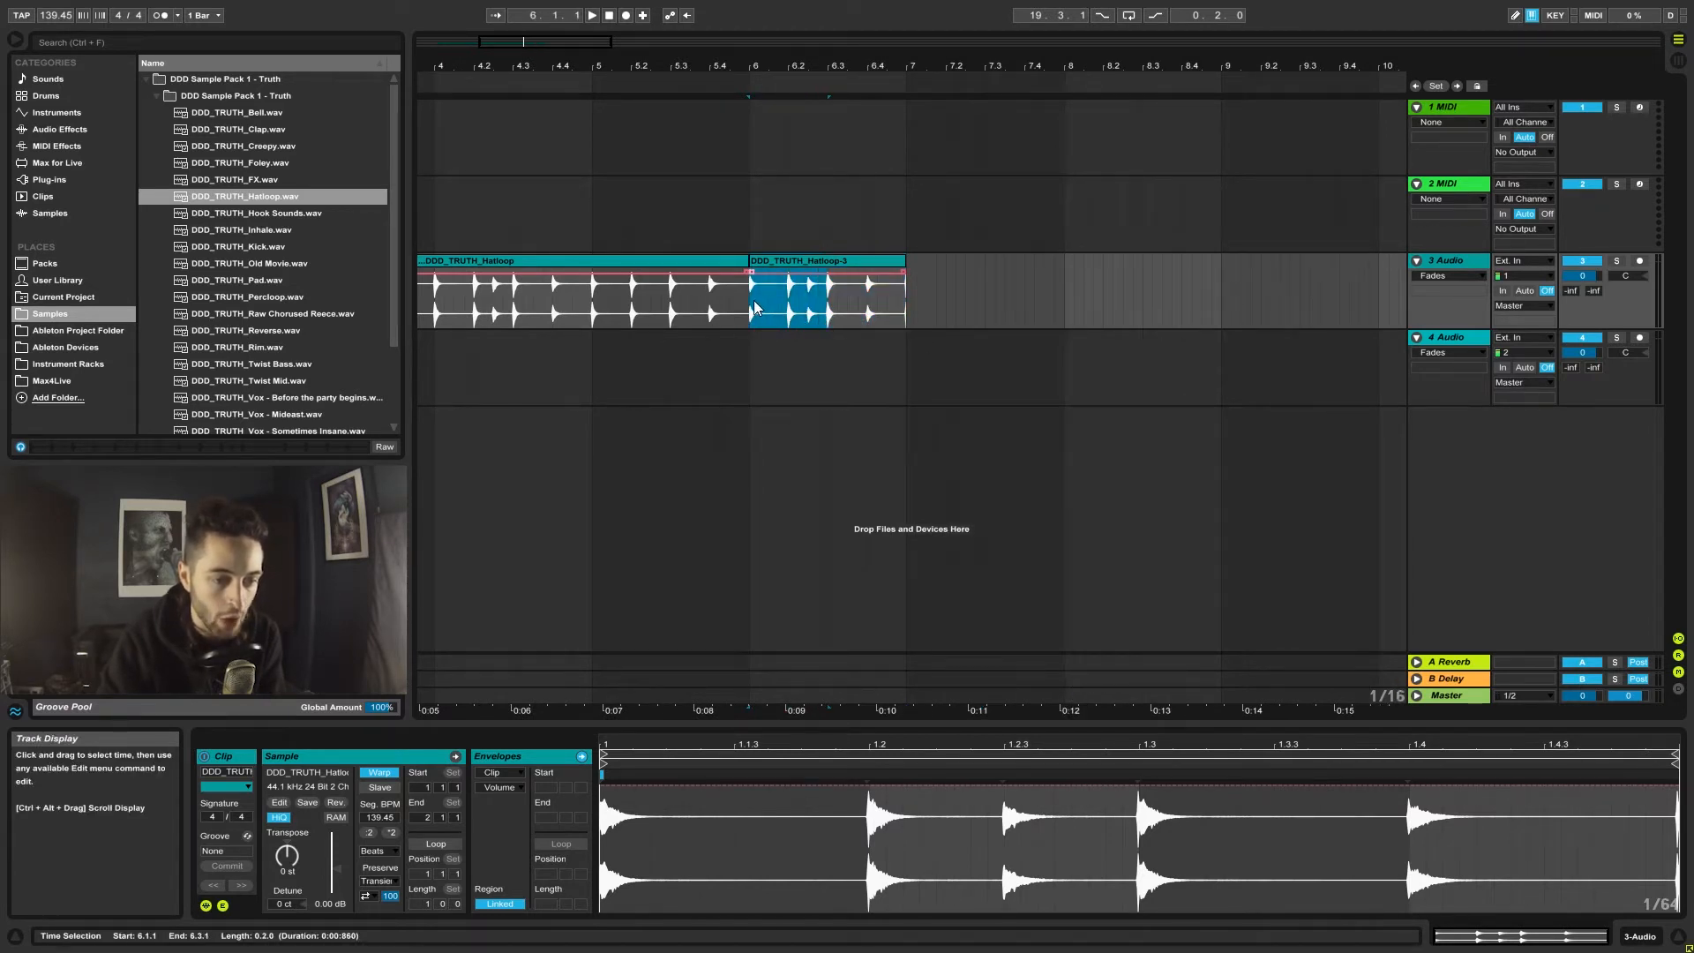
# Delete the whole consolidated one-bar clip at bar 6 and select the remaining Hatloop clip.
pyautogui.click(757, 261)
pyautogui.press('Delete')
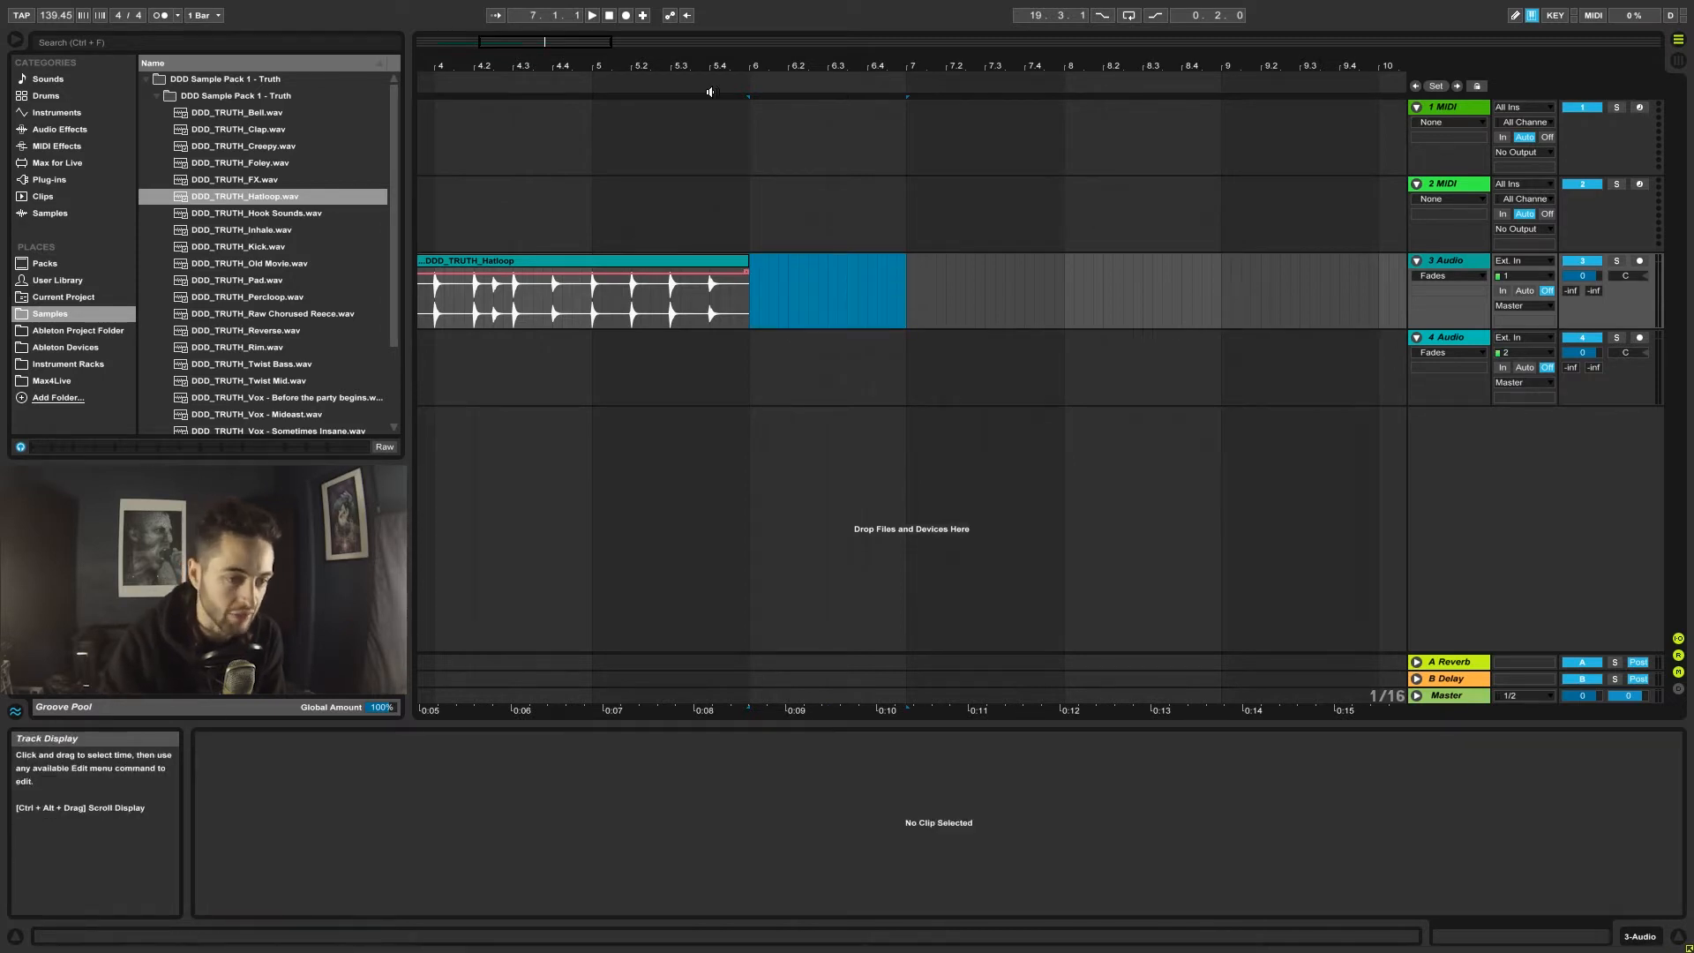
pyautogui.moveTo(657, 60); pyautogui.dragTo(991, 60)
pyautogui.click(844, 262)
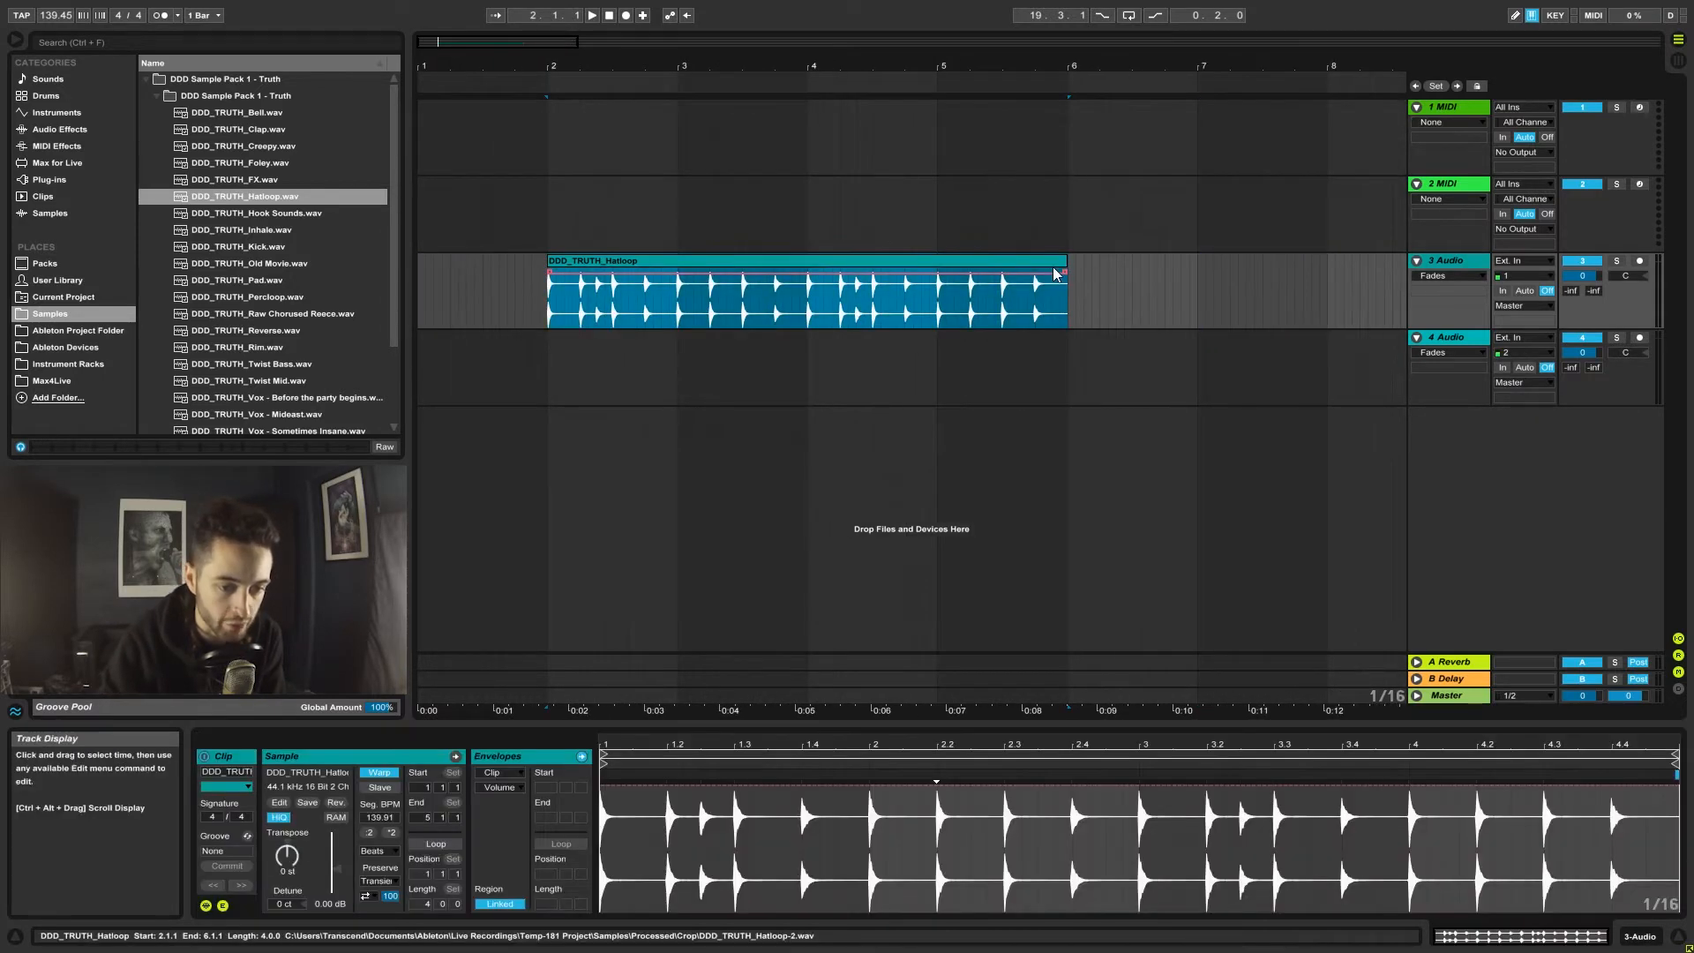
# Select the Hatloop clip's range from 2.1.1 to 2.3.1, and reselect the entire clip.
pyautogui.click(545, 320)
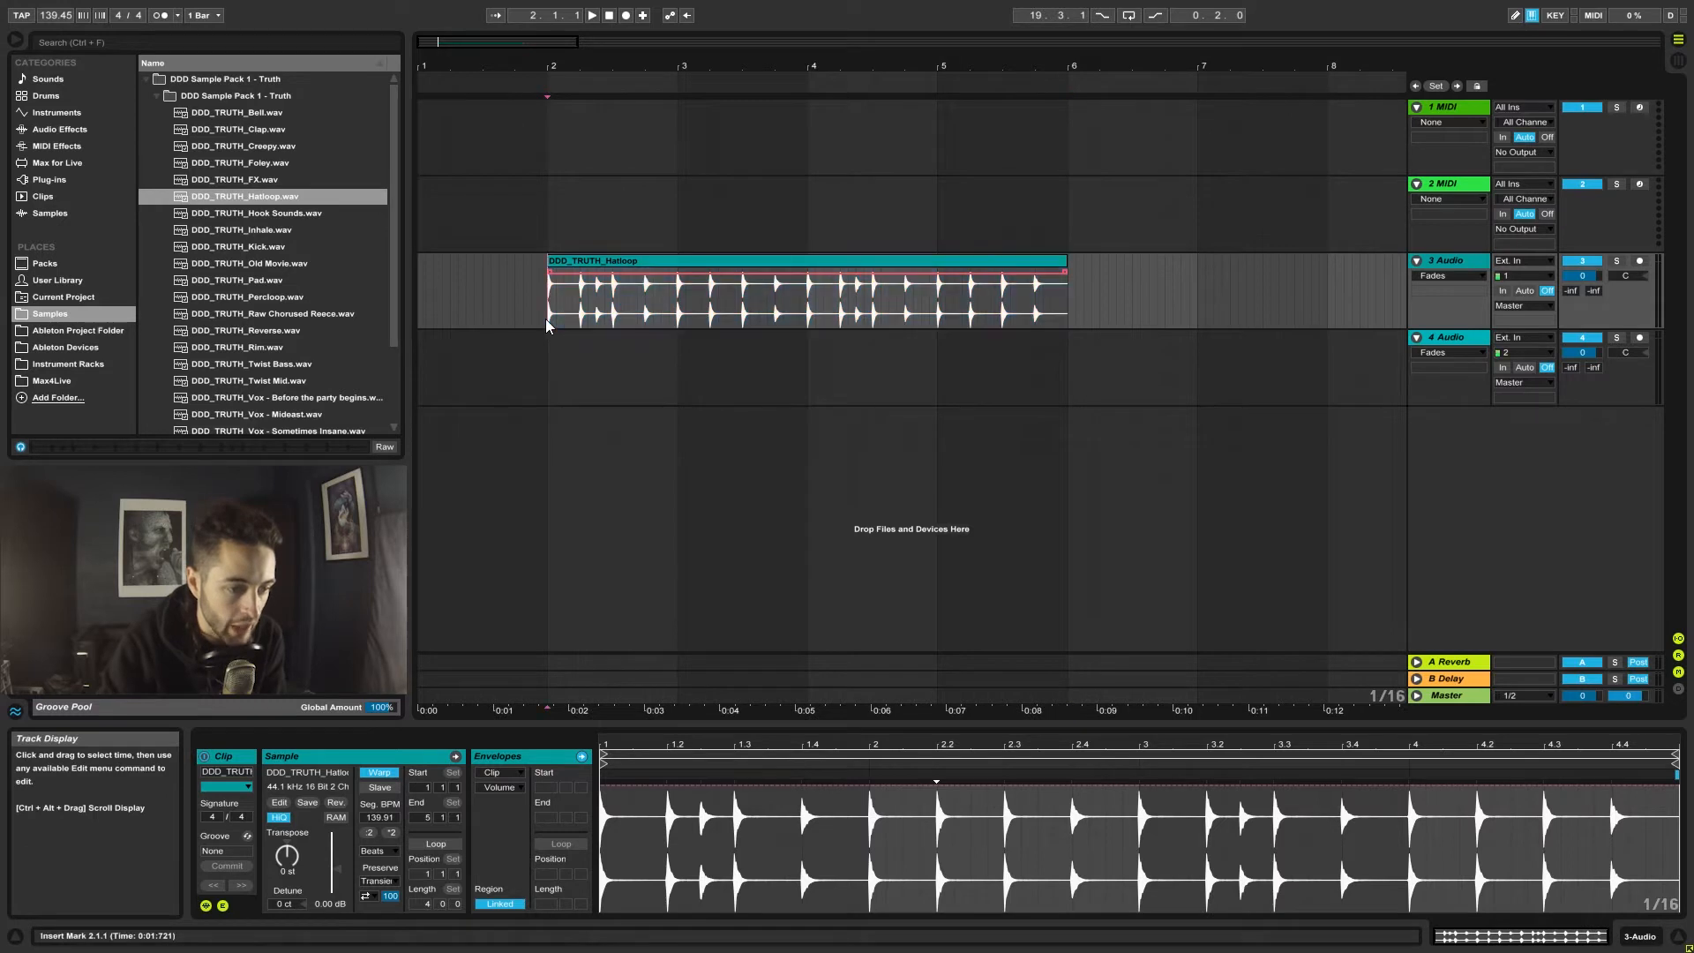
pyautogui.moveTo(543, 319); pyautogui.dragTo(613, 319)
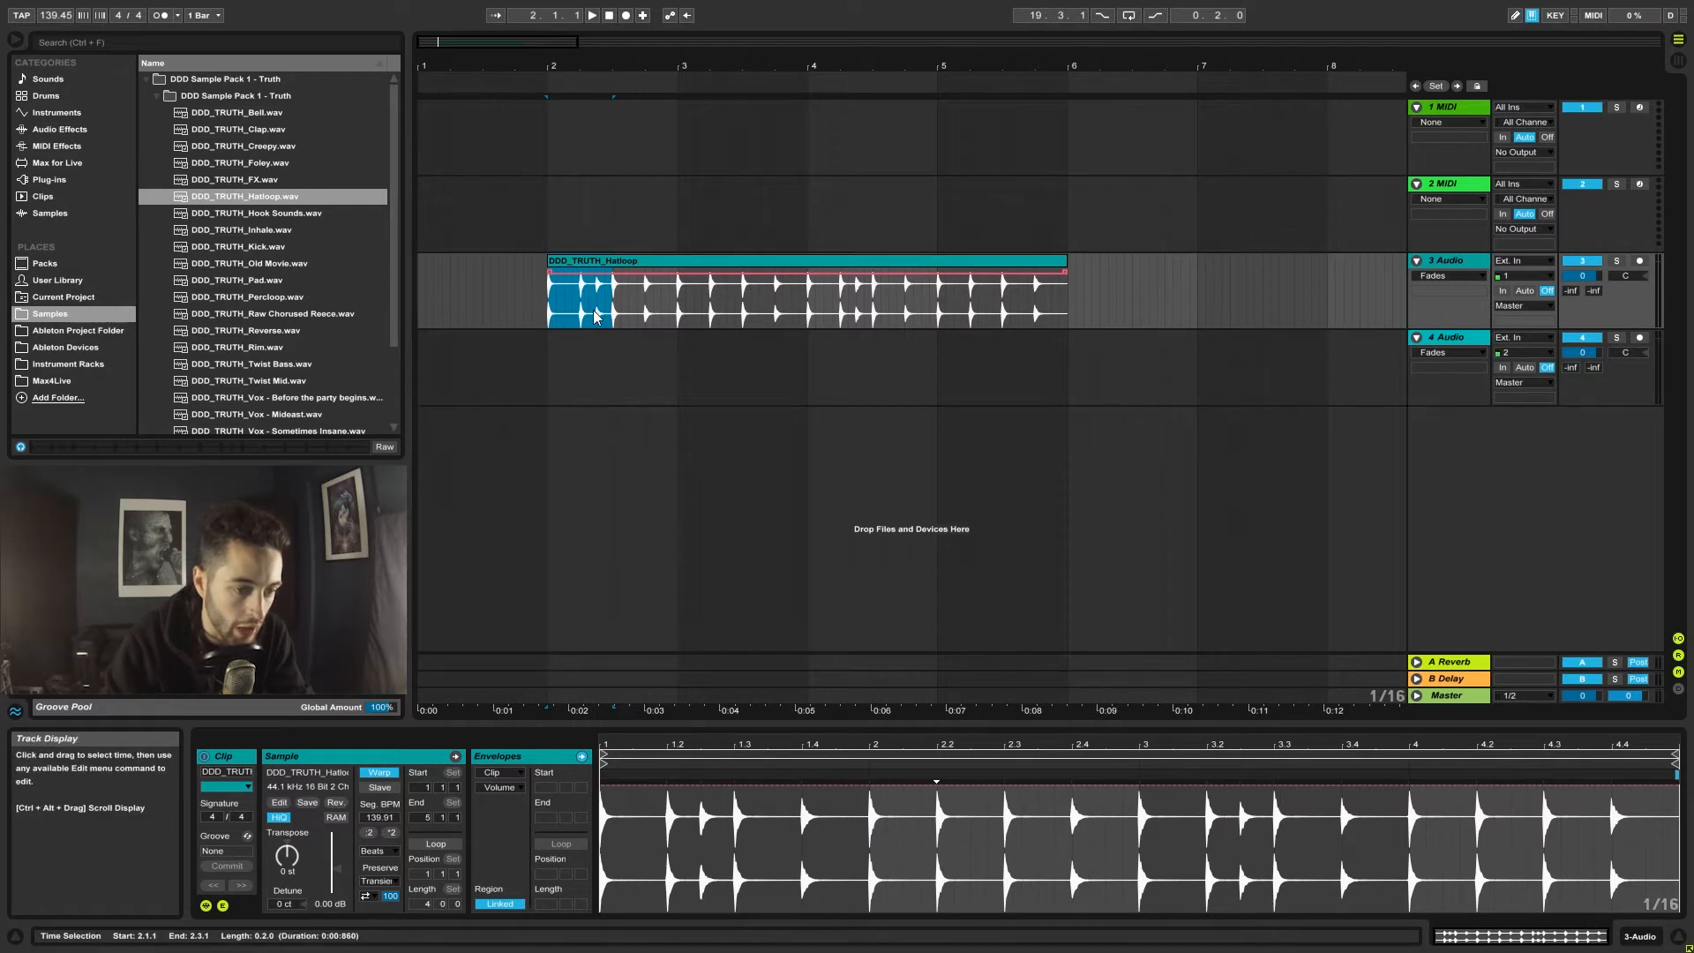
pyautogui.click(602, 263)
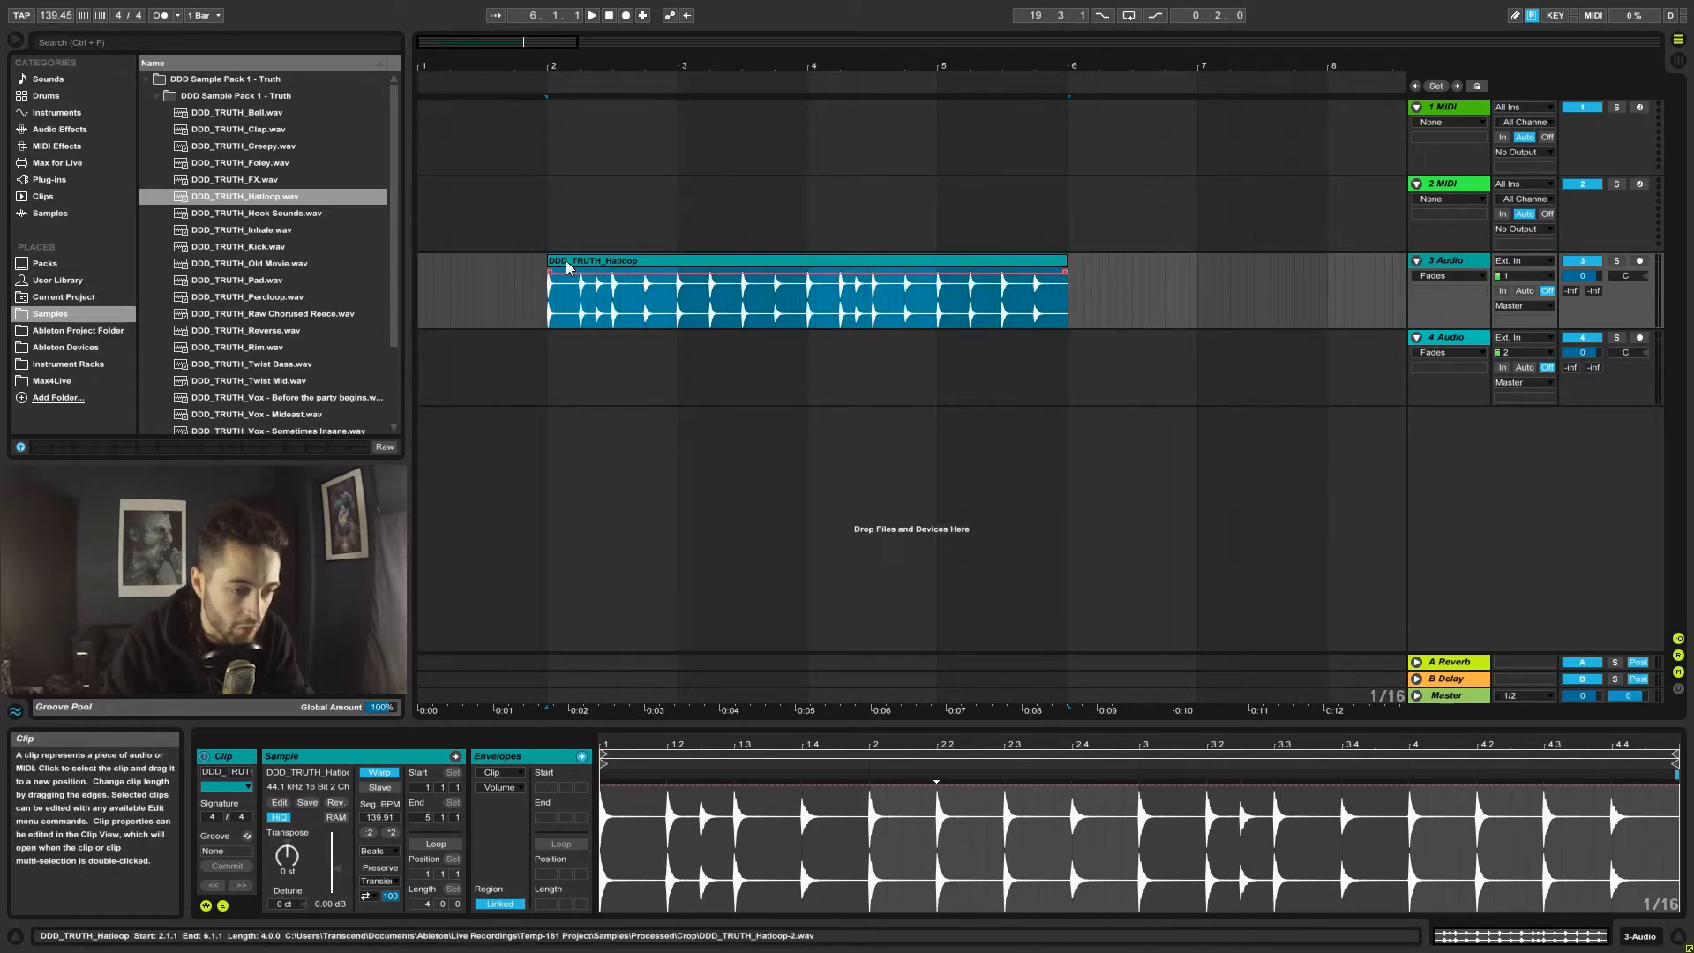
# Move the Hatloop clip to bar 3 and split off its first half bar, from 3.1.1 to 3.3.1.
pyautogui.moveTo(567, 268); pyautogui.dragTo(698, 284)
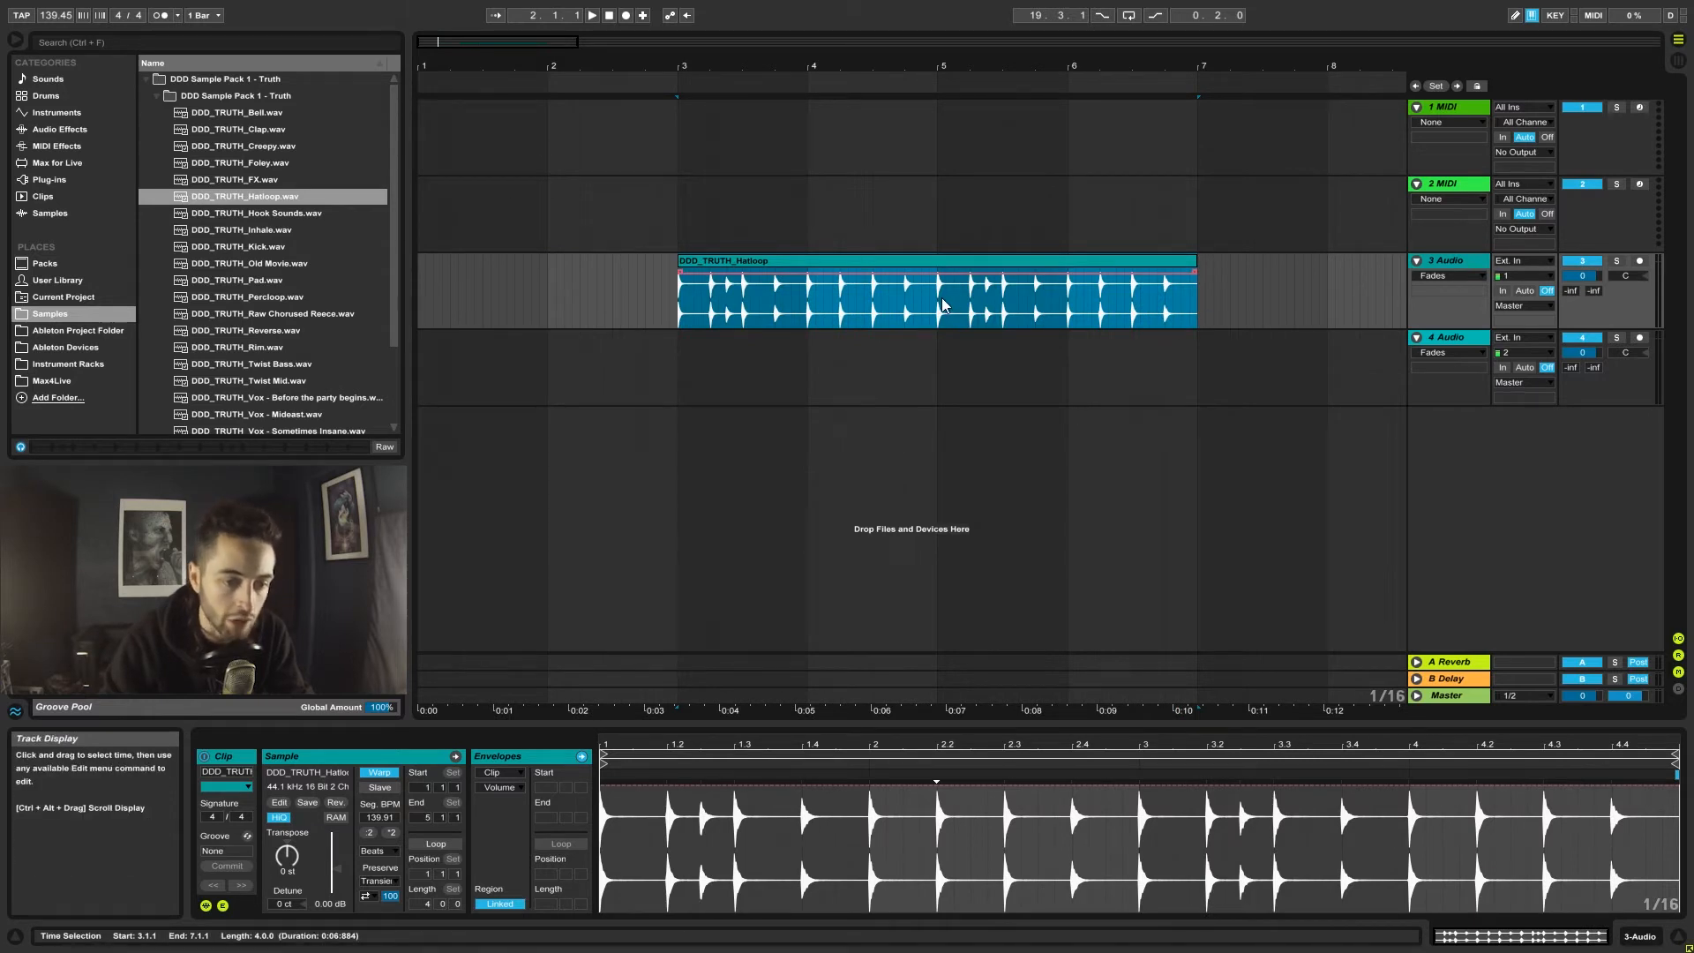
pyautogui.click(677, 316)
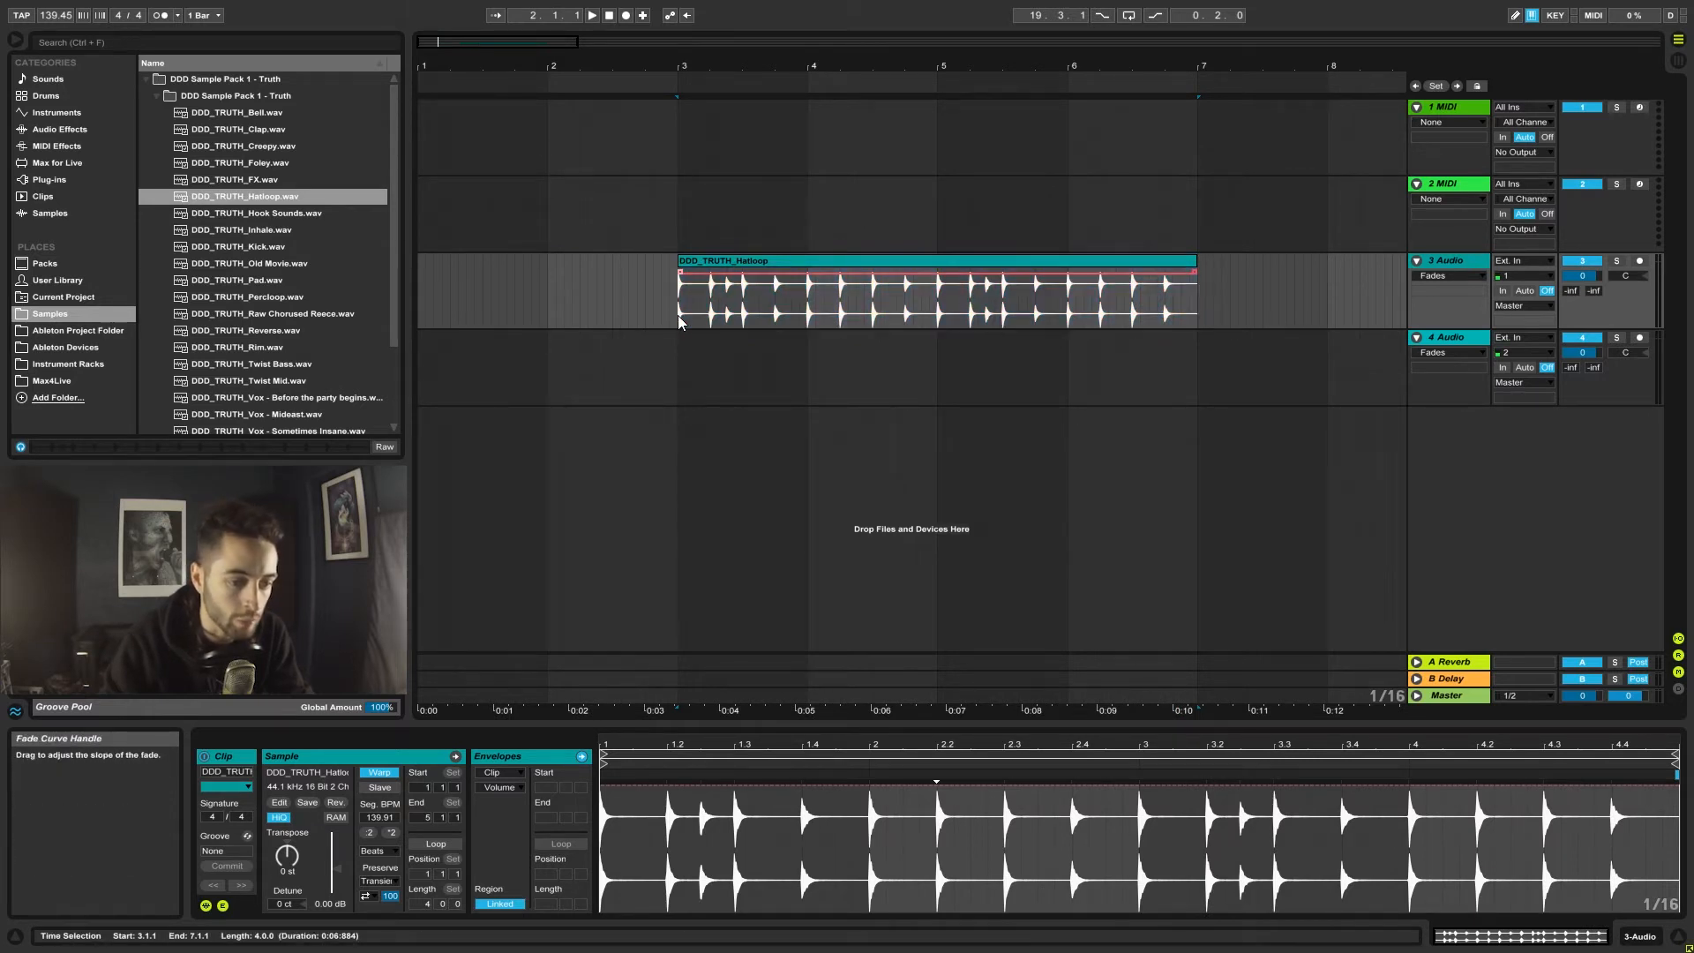
pyautogui.moveTo(676, 318); pyautogui.dragTo(727, 326)
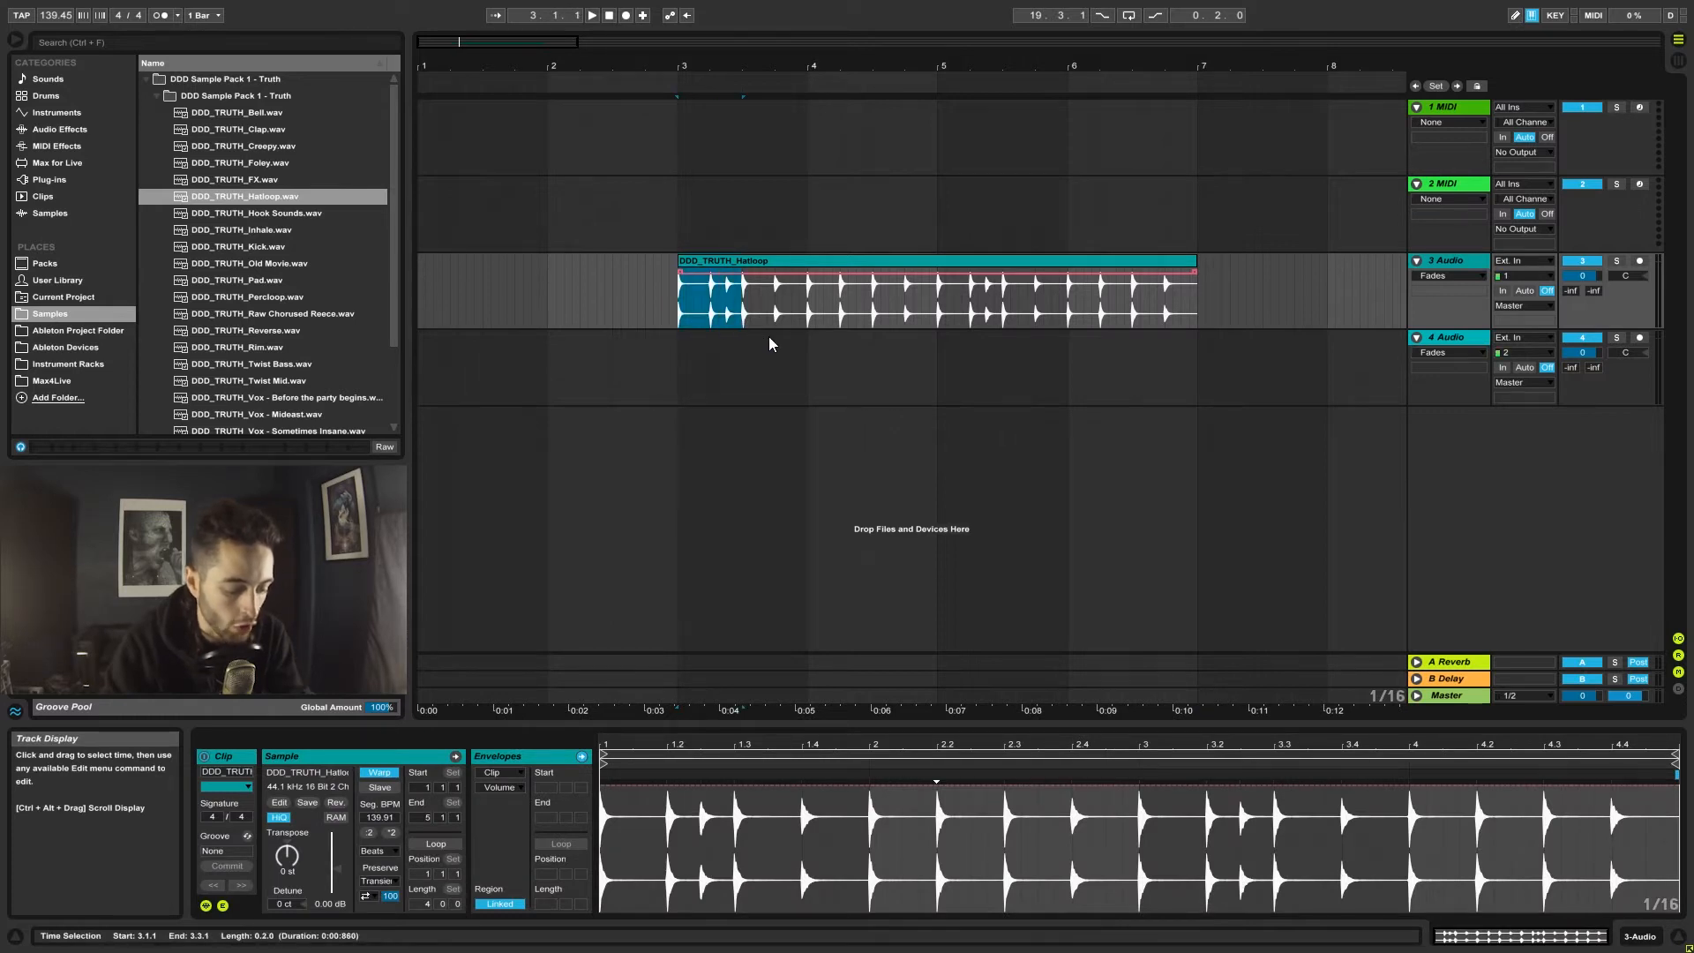
pyautogui.hotkey('ctrl', 'e')
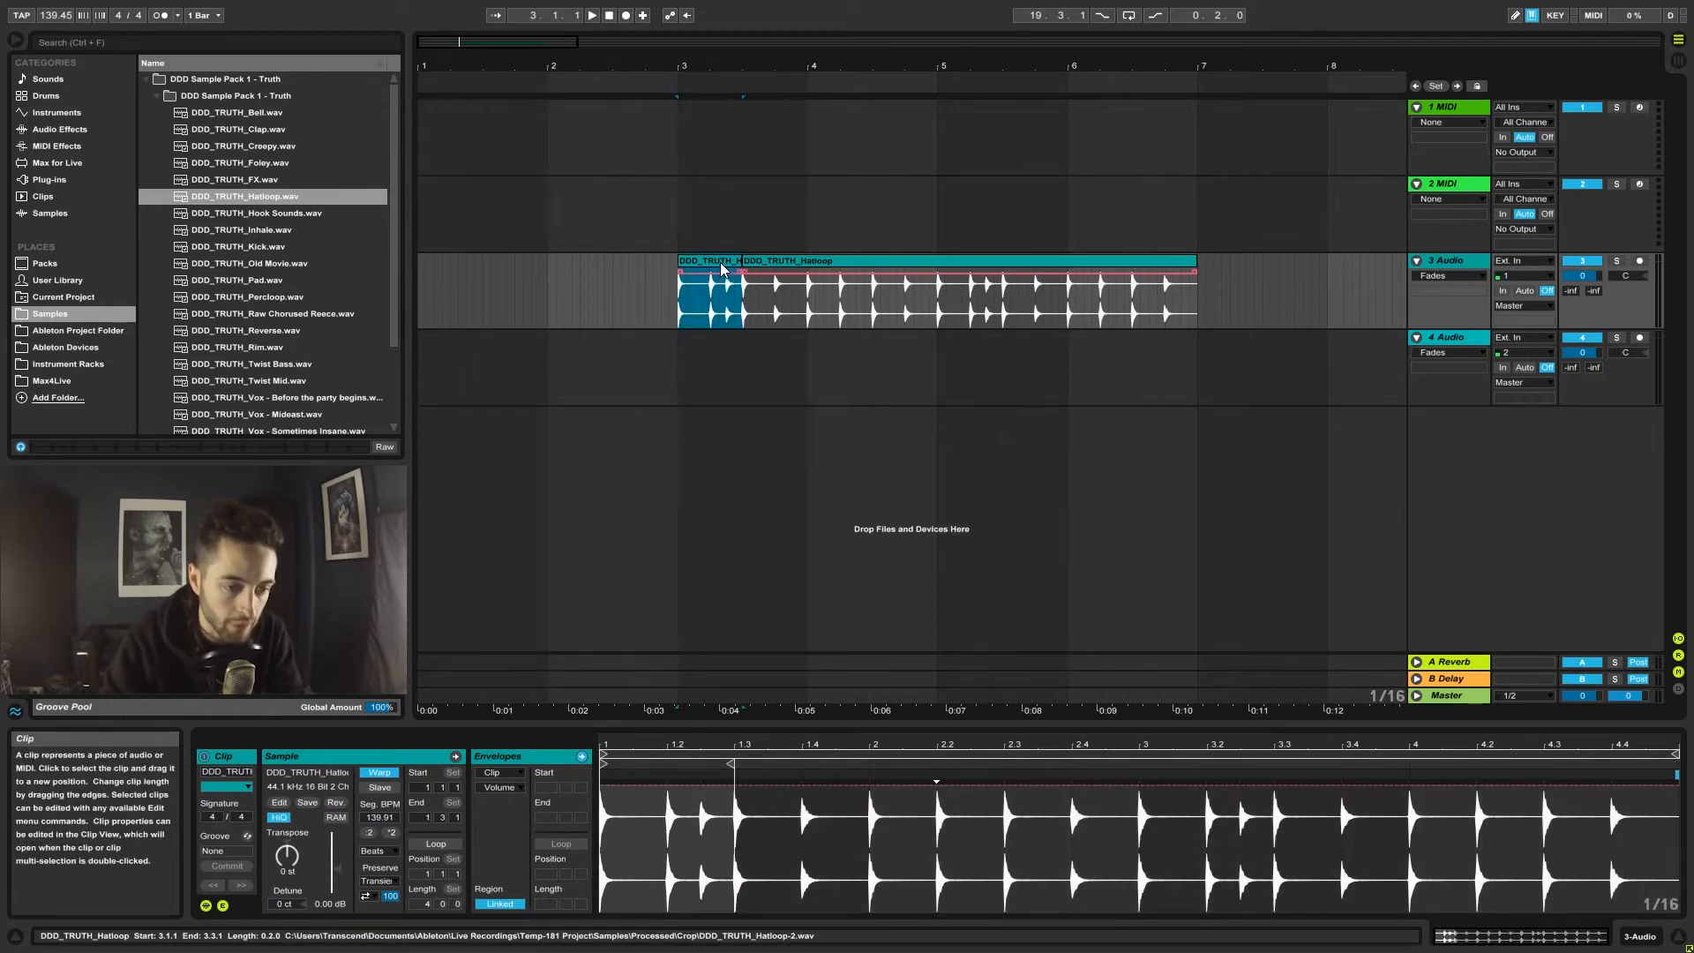
# Move the split half-bar piece to 1.1.1 and paste a copy of the 5.2.1 to 5.4.1 segment directly after it at 1.3.1.
pyautogui.moveTo(722, 267); pyautogui.dragTo(431, 272)
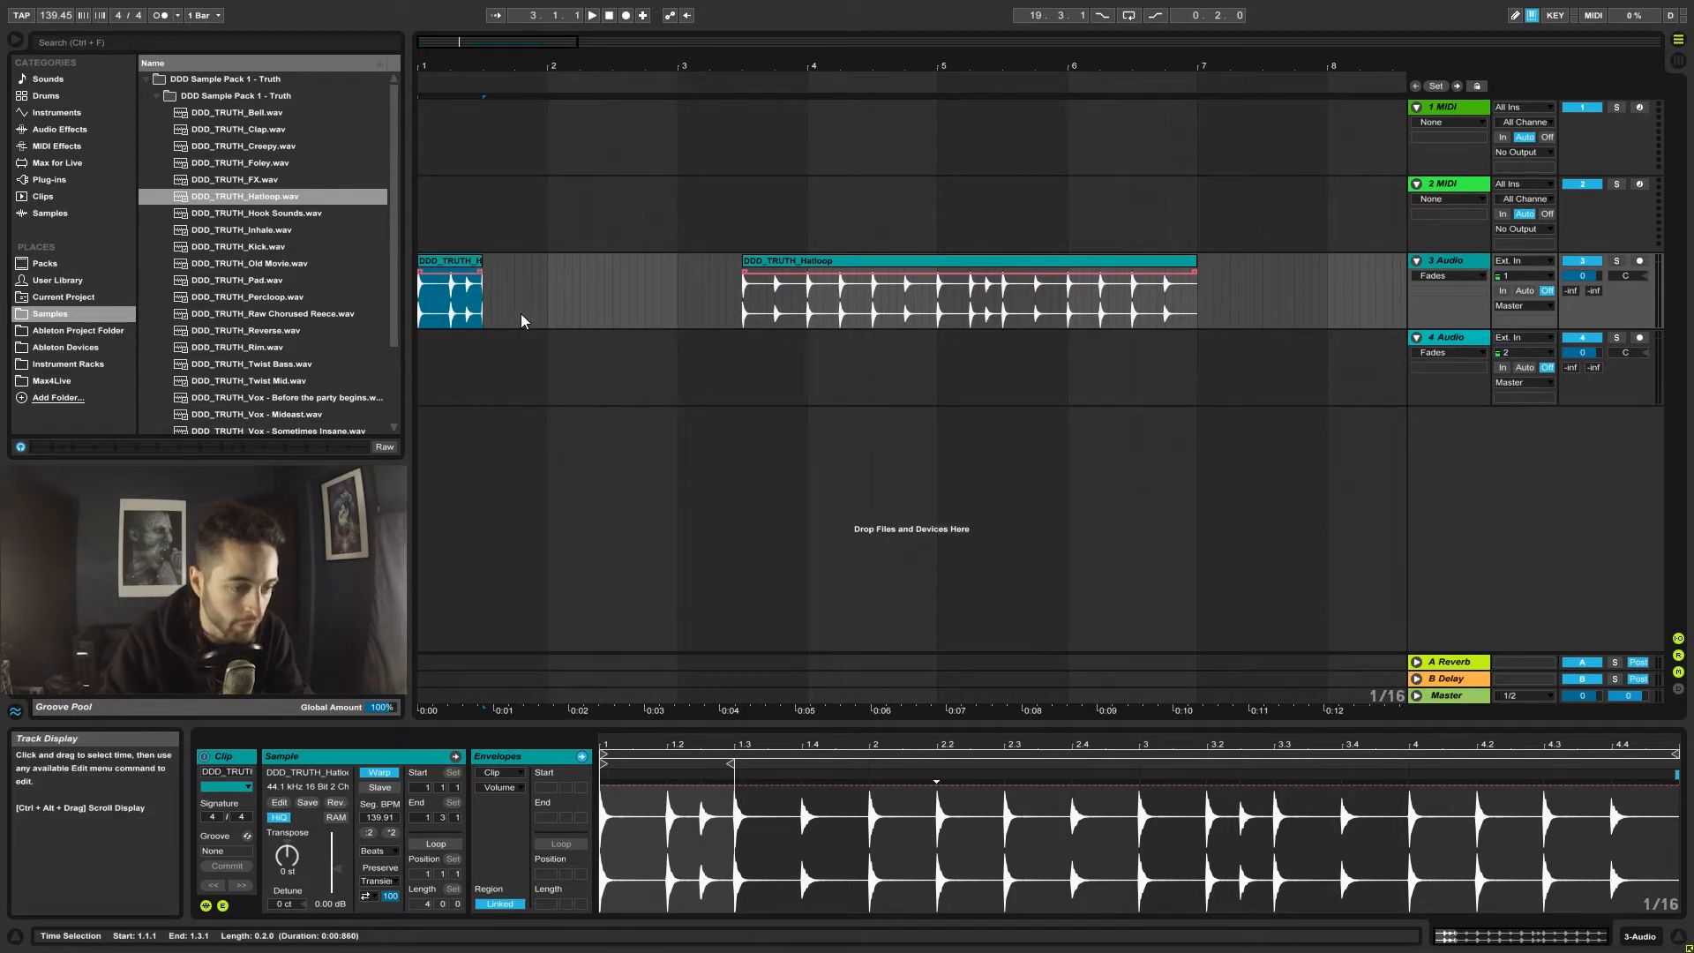
pyautogui.press('space')
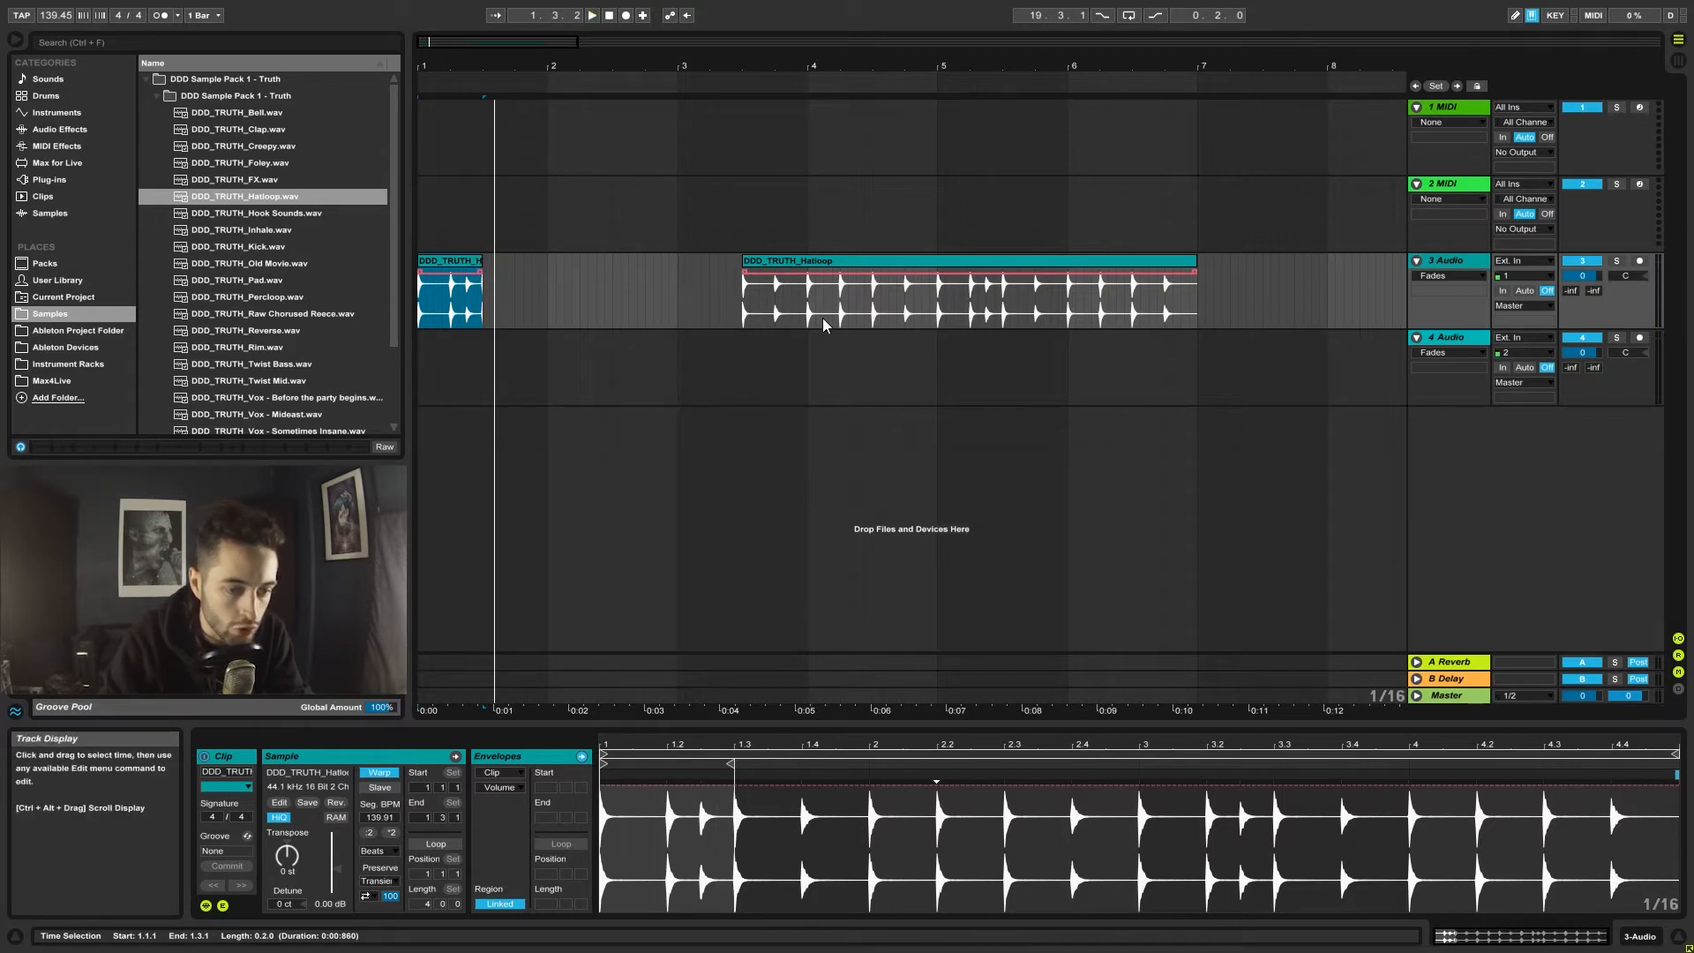
pyautogui.moveTo(969, 320); pyautogui.dragTo(1017, 327)
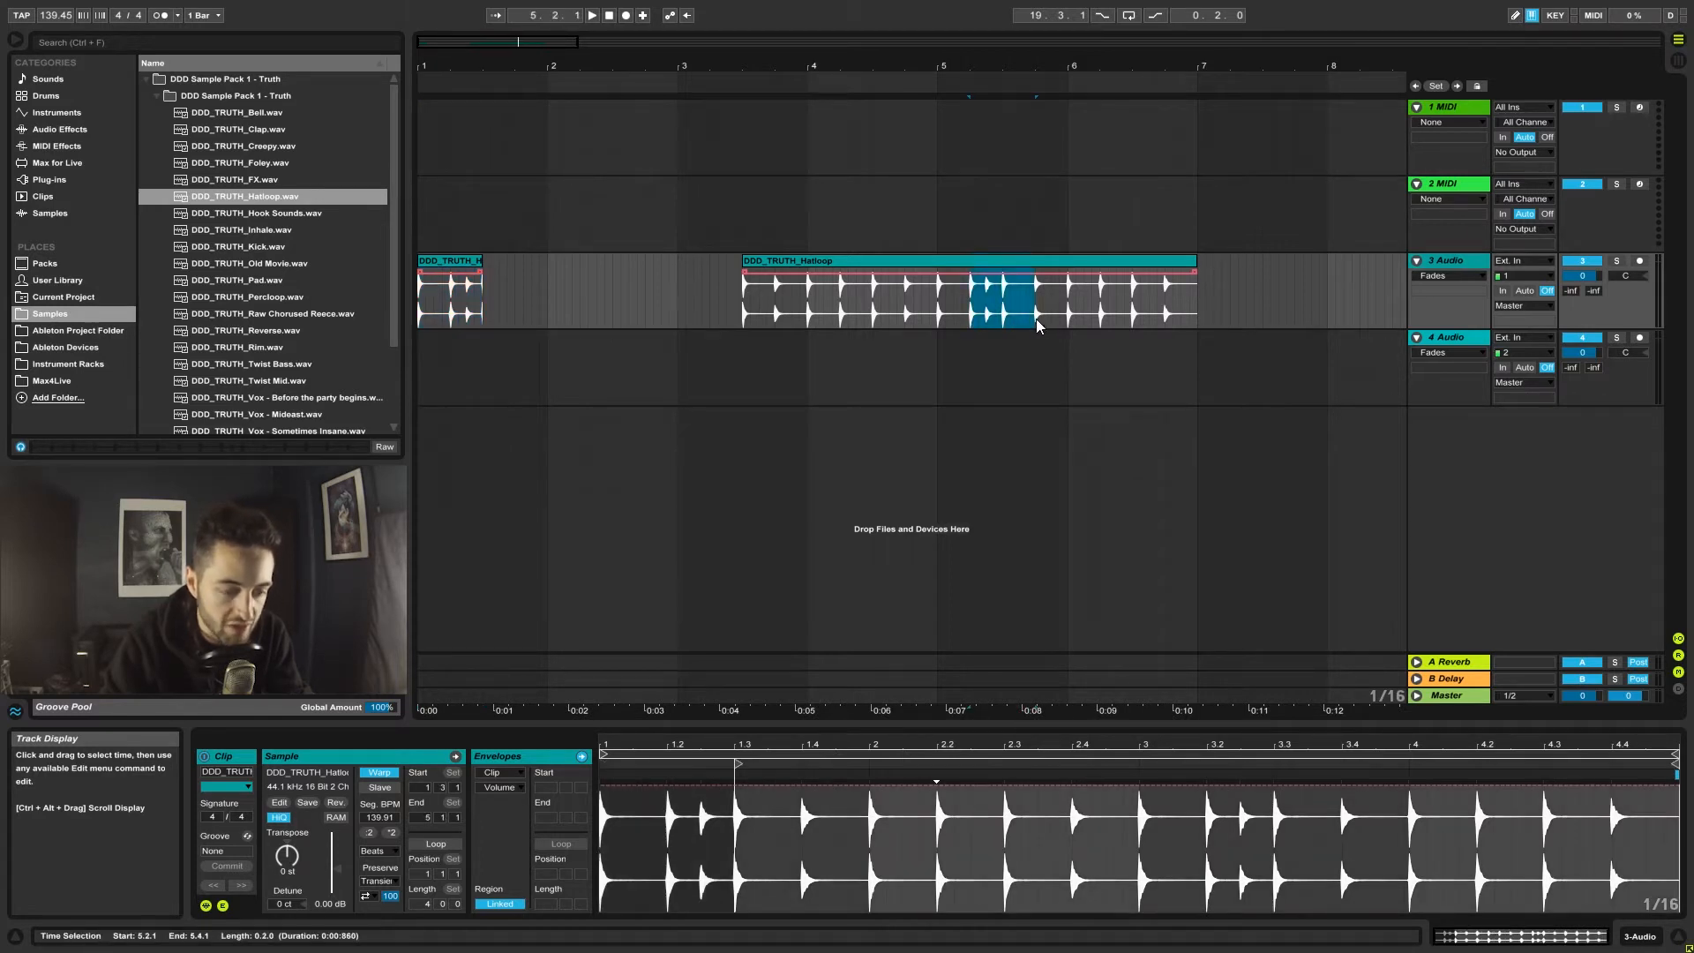
pyautogui.click(485, 288)
pyautogui.hotkey('ctrl', 'v')
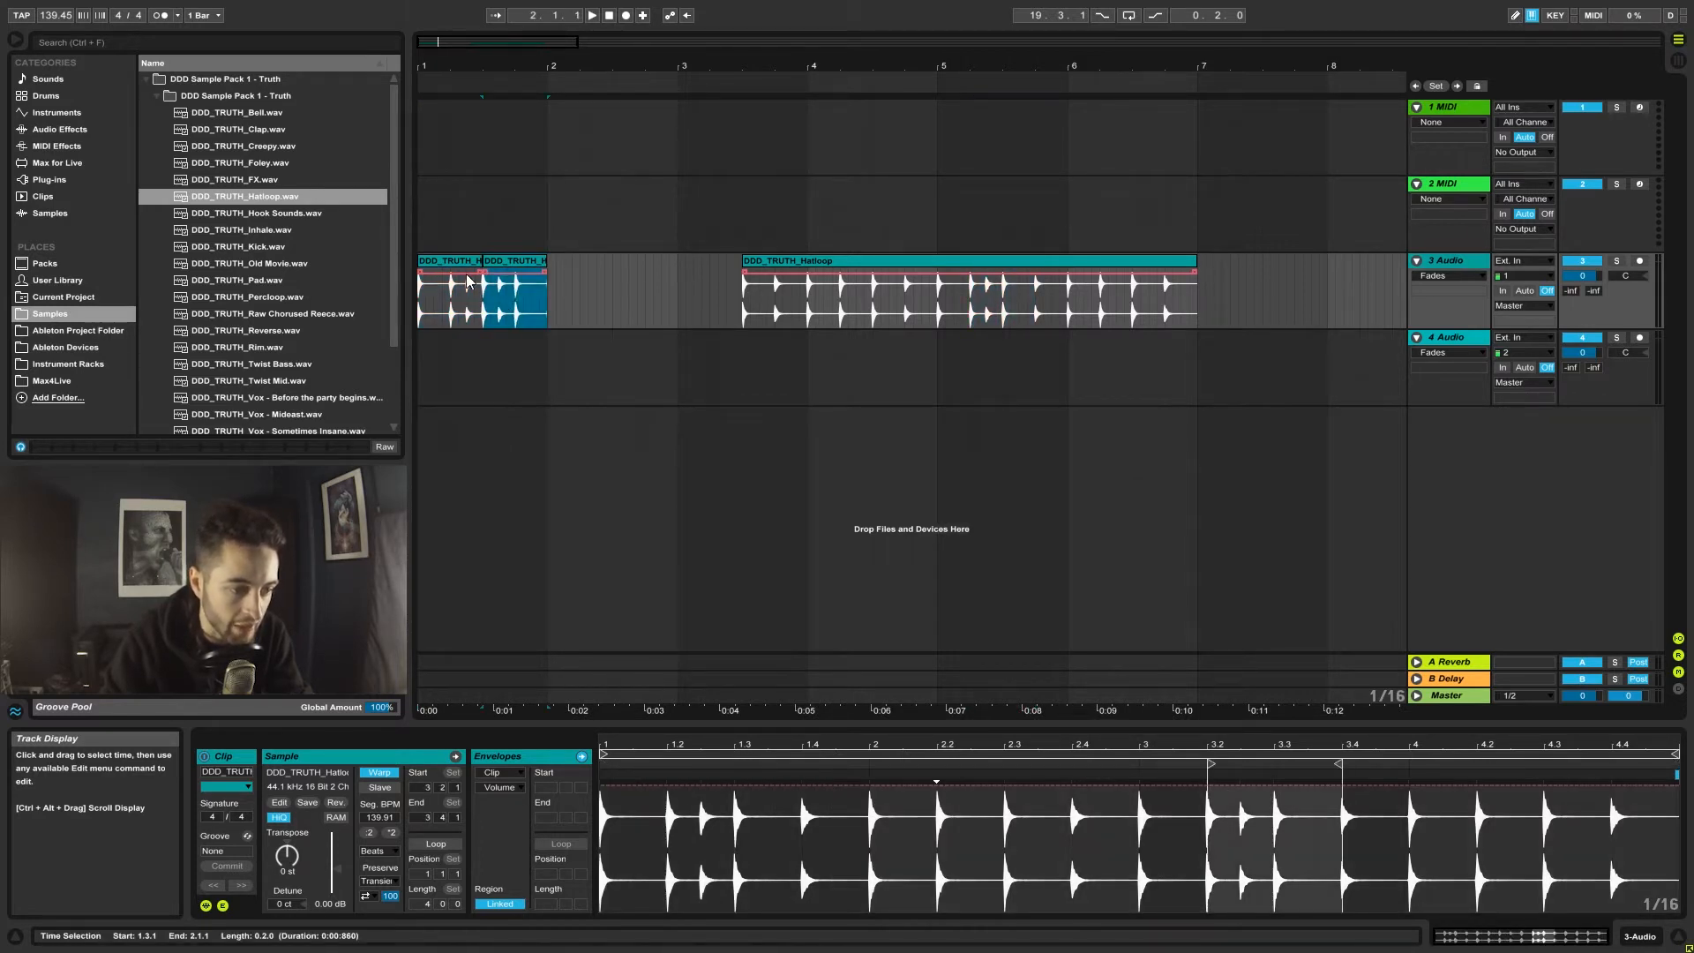
pyautogui.press('space')
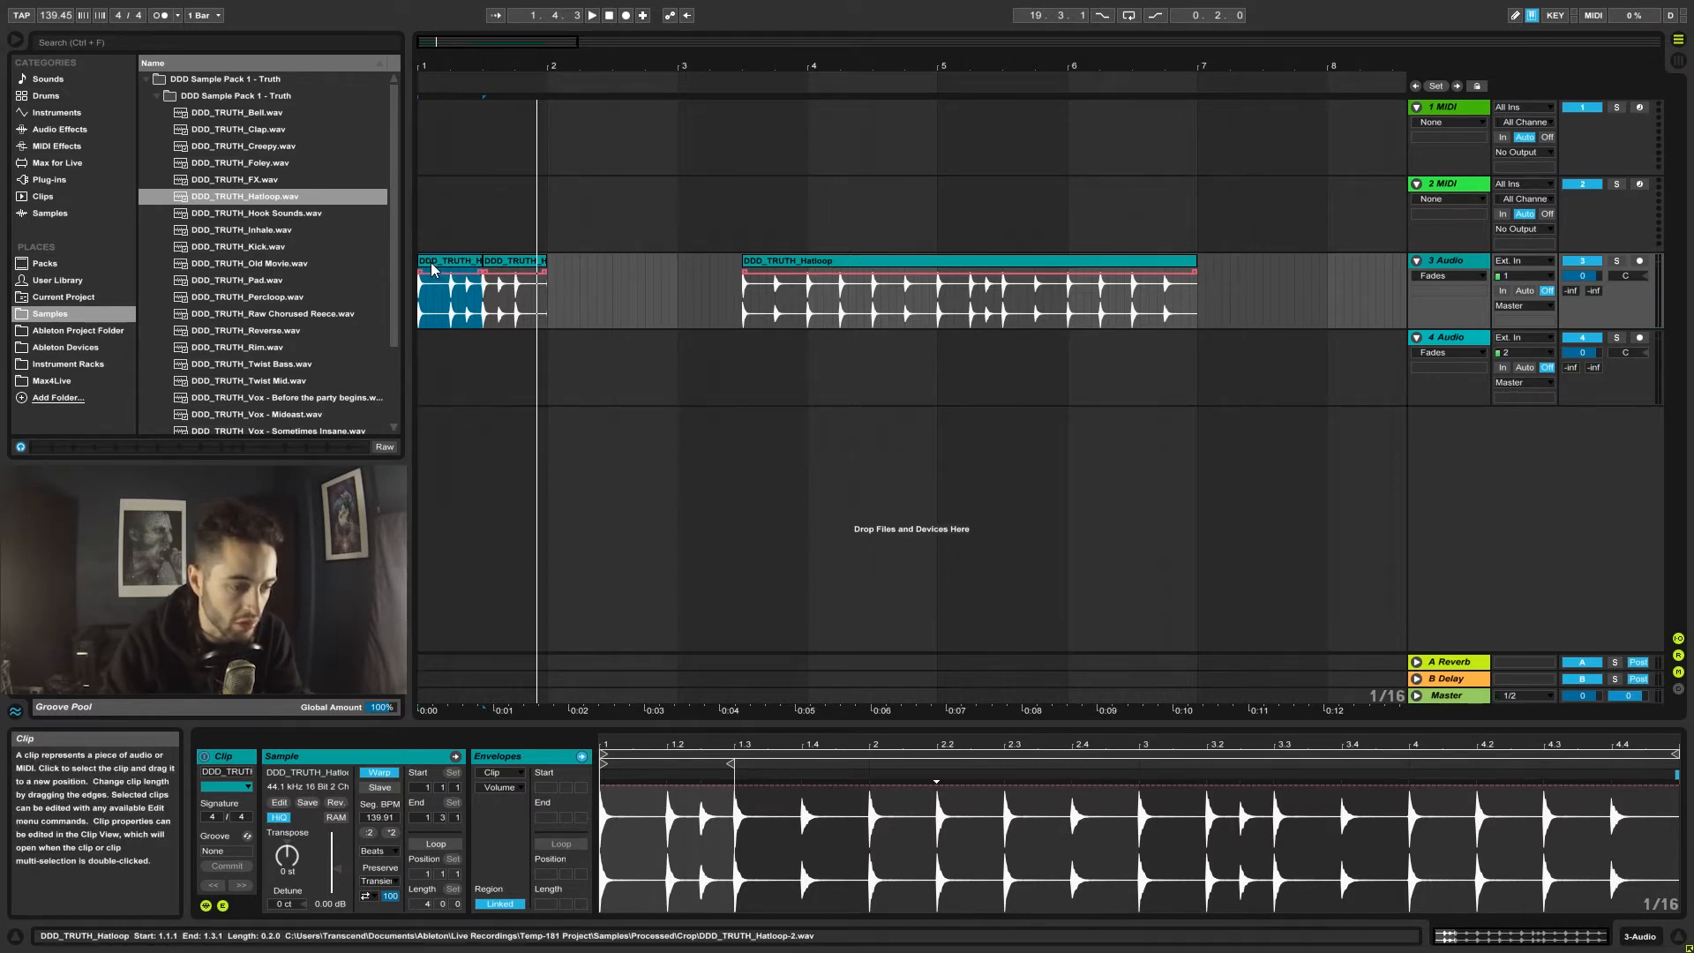
# Consolidate the two adjacent half-bar clips in bar 1 into a single one-bar clip.
pyautogui.keyDown('shift'); pyautogui.click(524, 266); pyautogui.keyUp('shift')
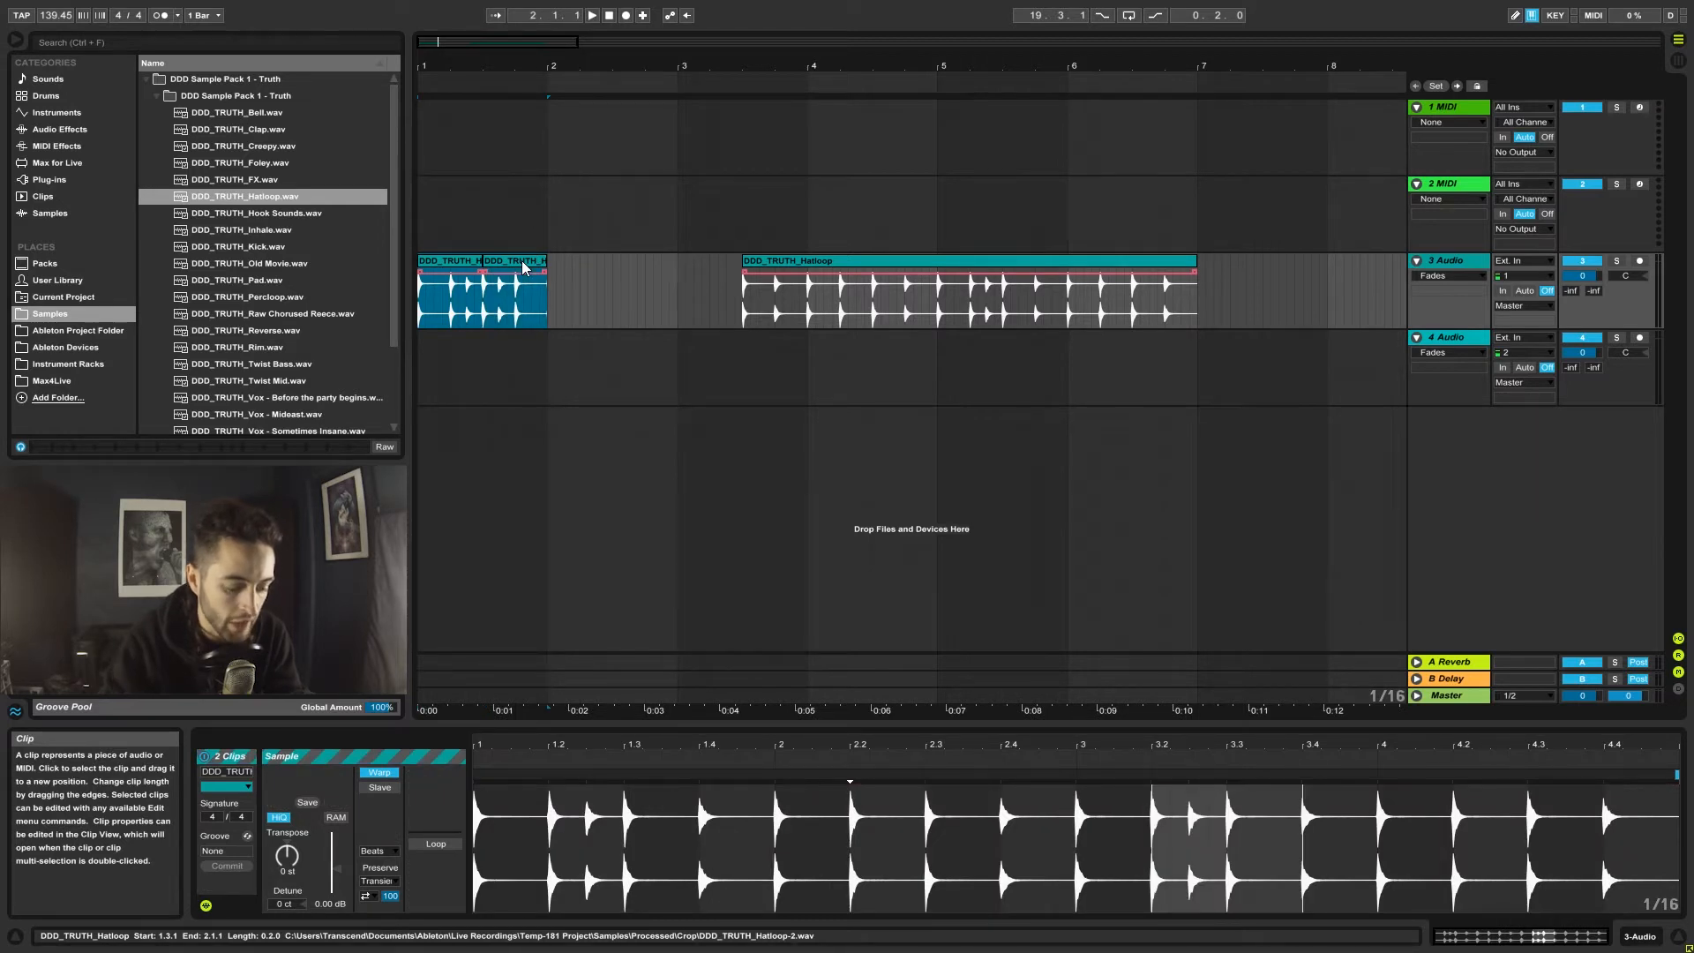
pyautogui.hotkey('ctrl', 'j')
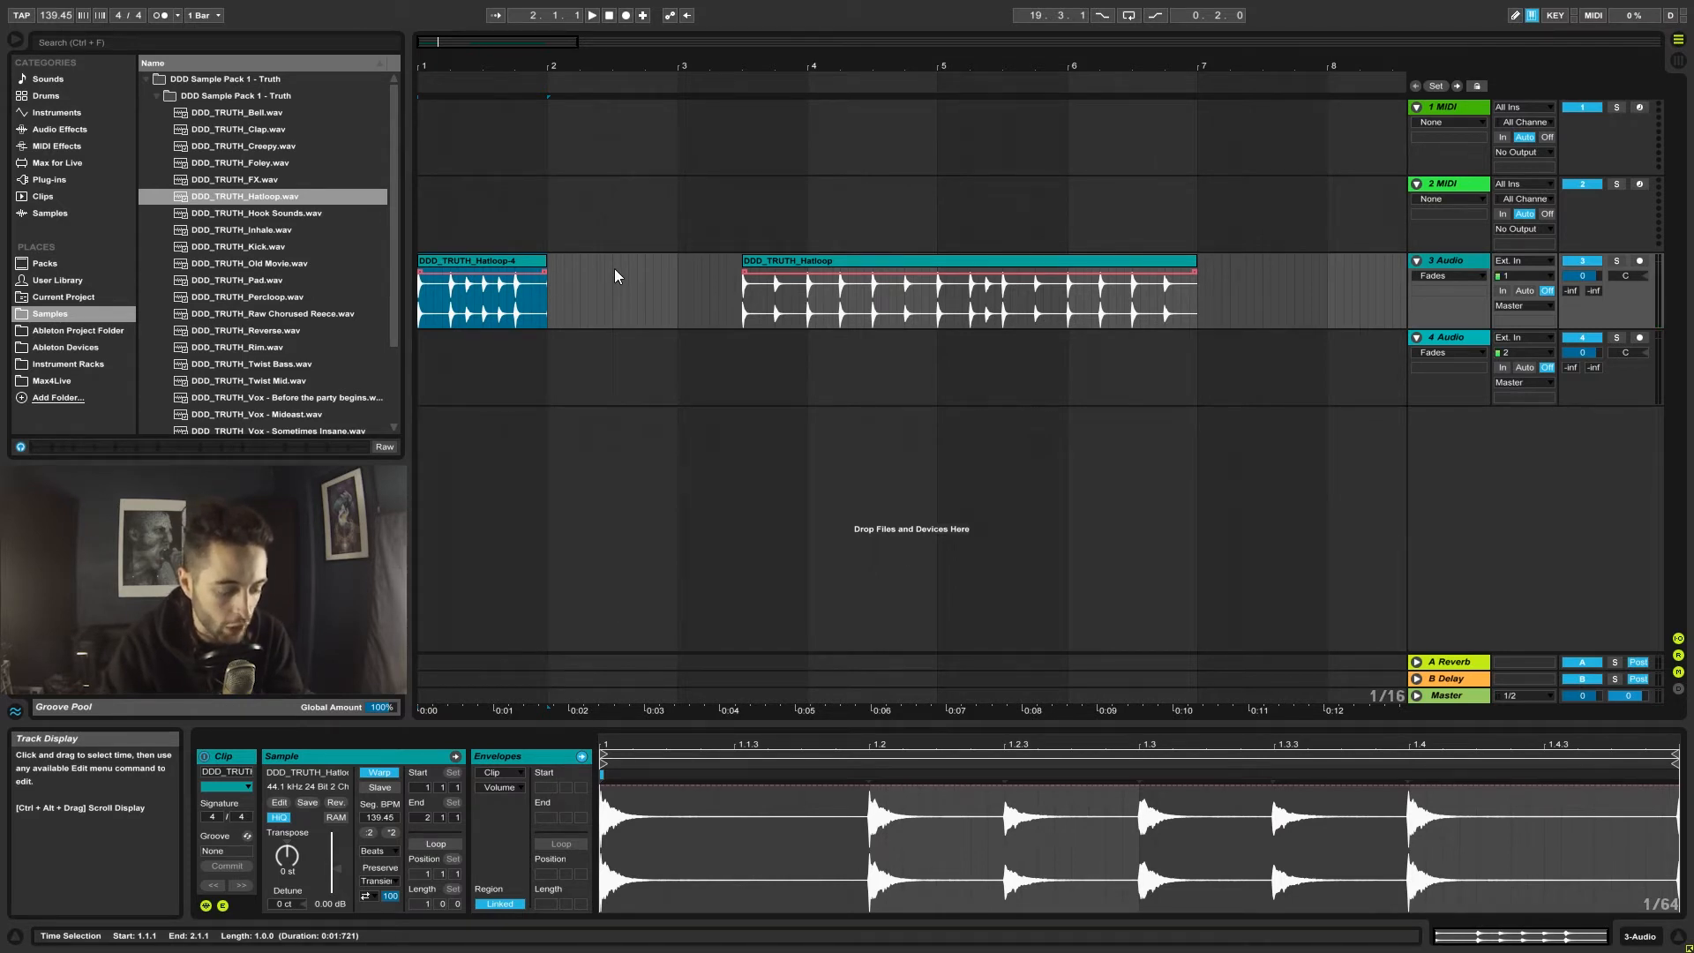
pyautogui.hotkey('ctrl', 'z')
pyautogui.rightClick(452, 262)
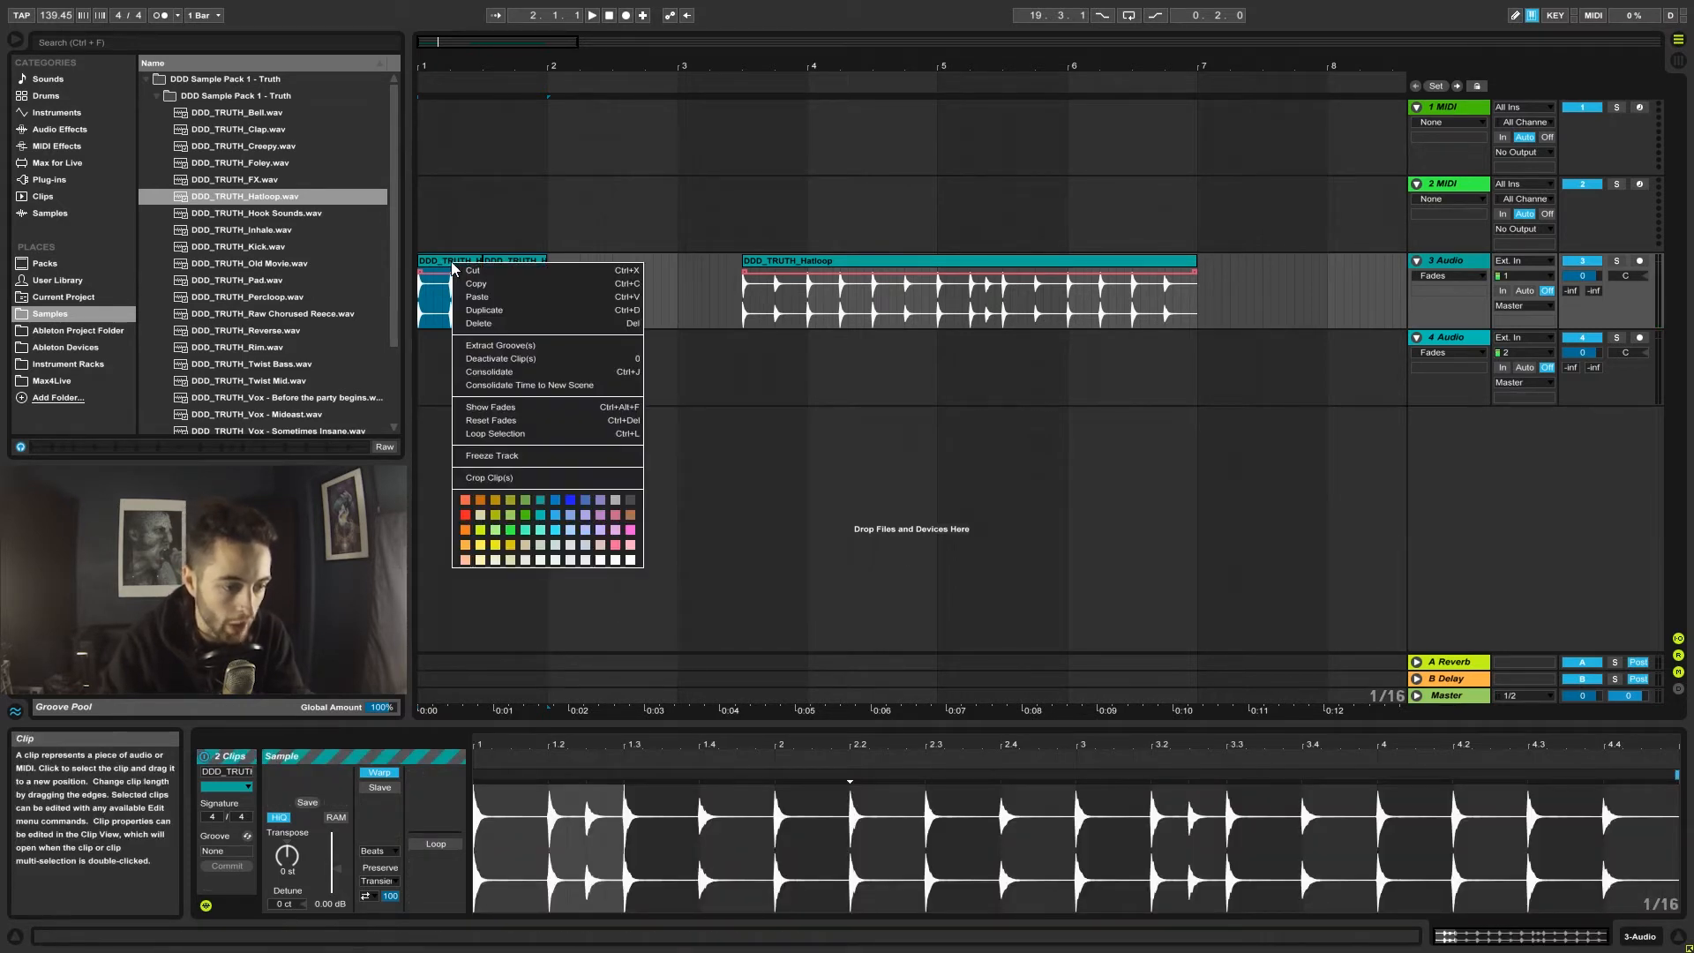
pyautogui.click(522, 374)
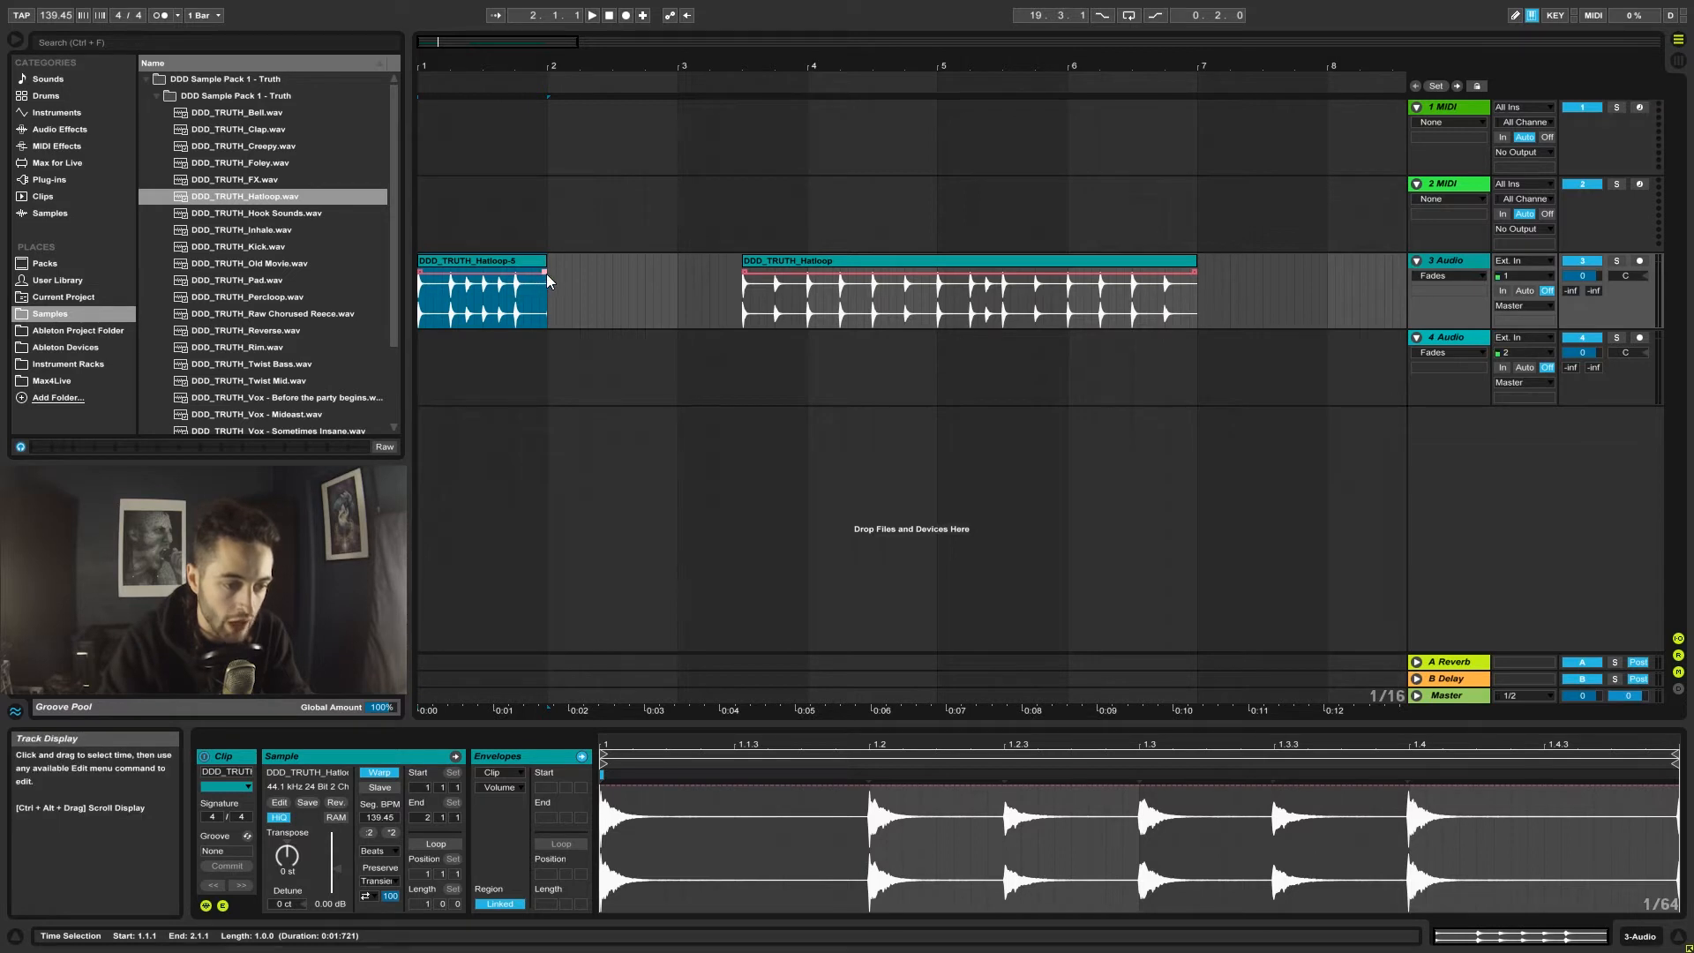
# Try a fade-in at the start of the consolidated one-bar clip.
pyautogui.click(613, 291)
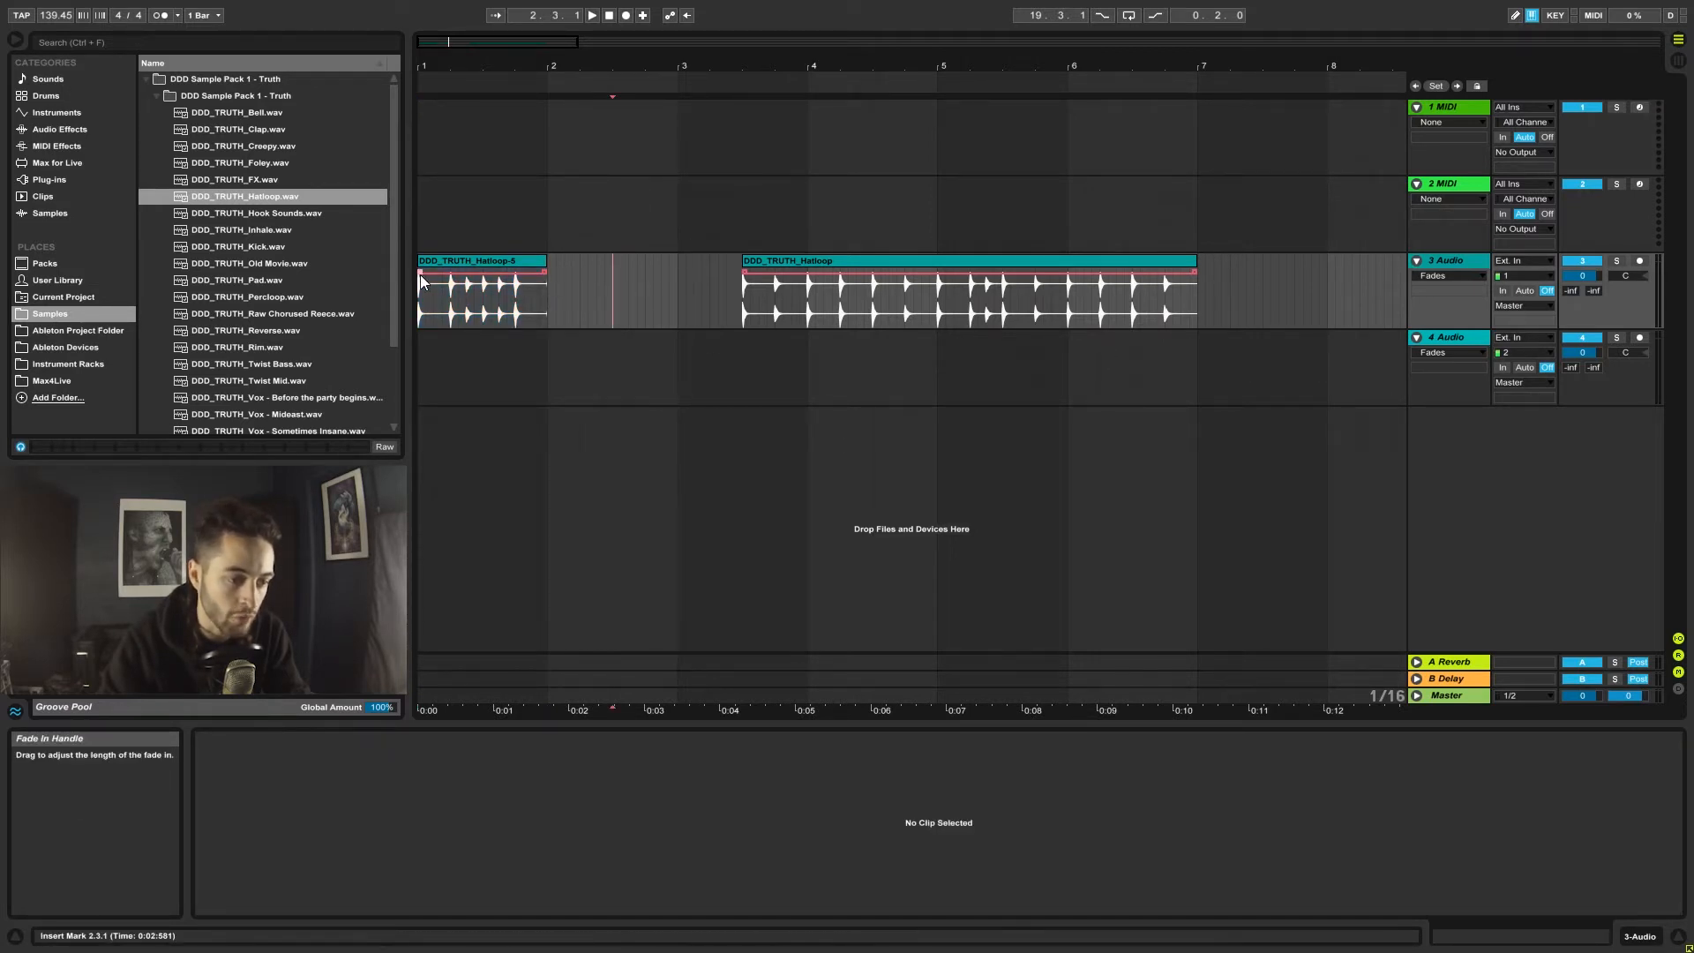
pyautogui.moveTo(420, 273)
pyautogui.mouseDown()
pyautogui.moveTo(515, 276)
pyautogui.moveTo(446, 284)
pyautogui.moveTo(472, 284)
pyautogui.mouseUp()
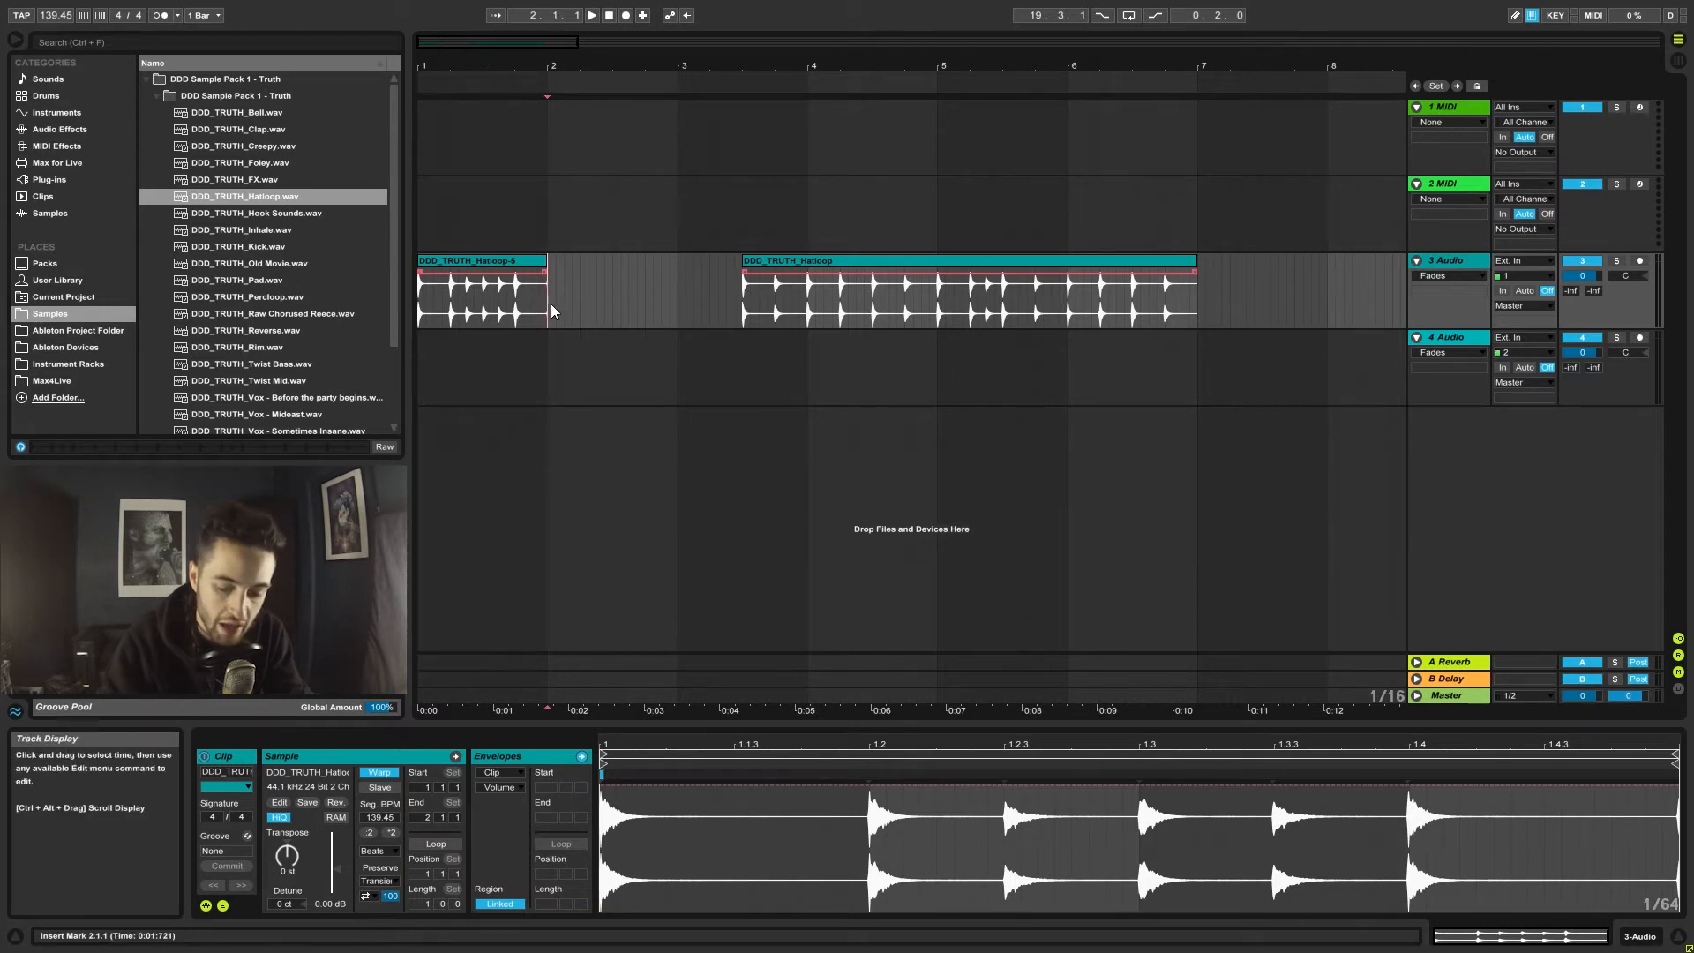
# Fade out the end of the consolidated one-bar clip, starting the fade at 1.4.4.
pyautogui.press('+')
pyautogui.press('+')
pyautogui.press('+')
pyautogui.press('+')
pyautogui.press('+')
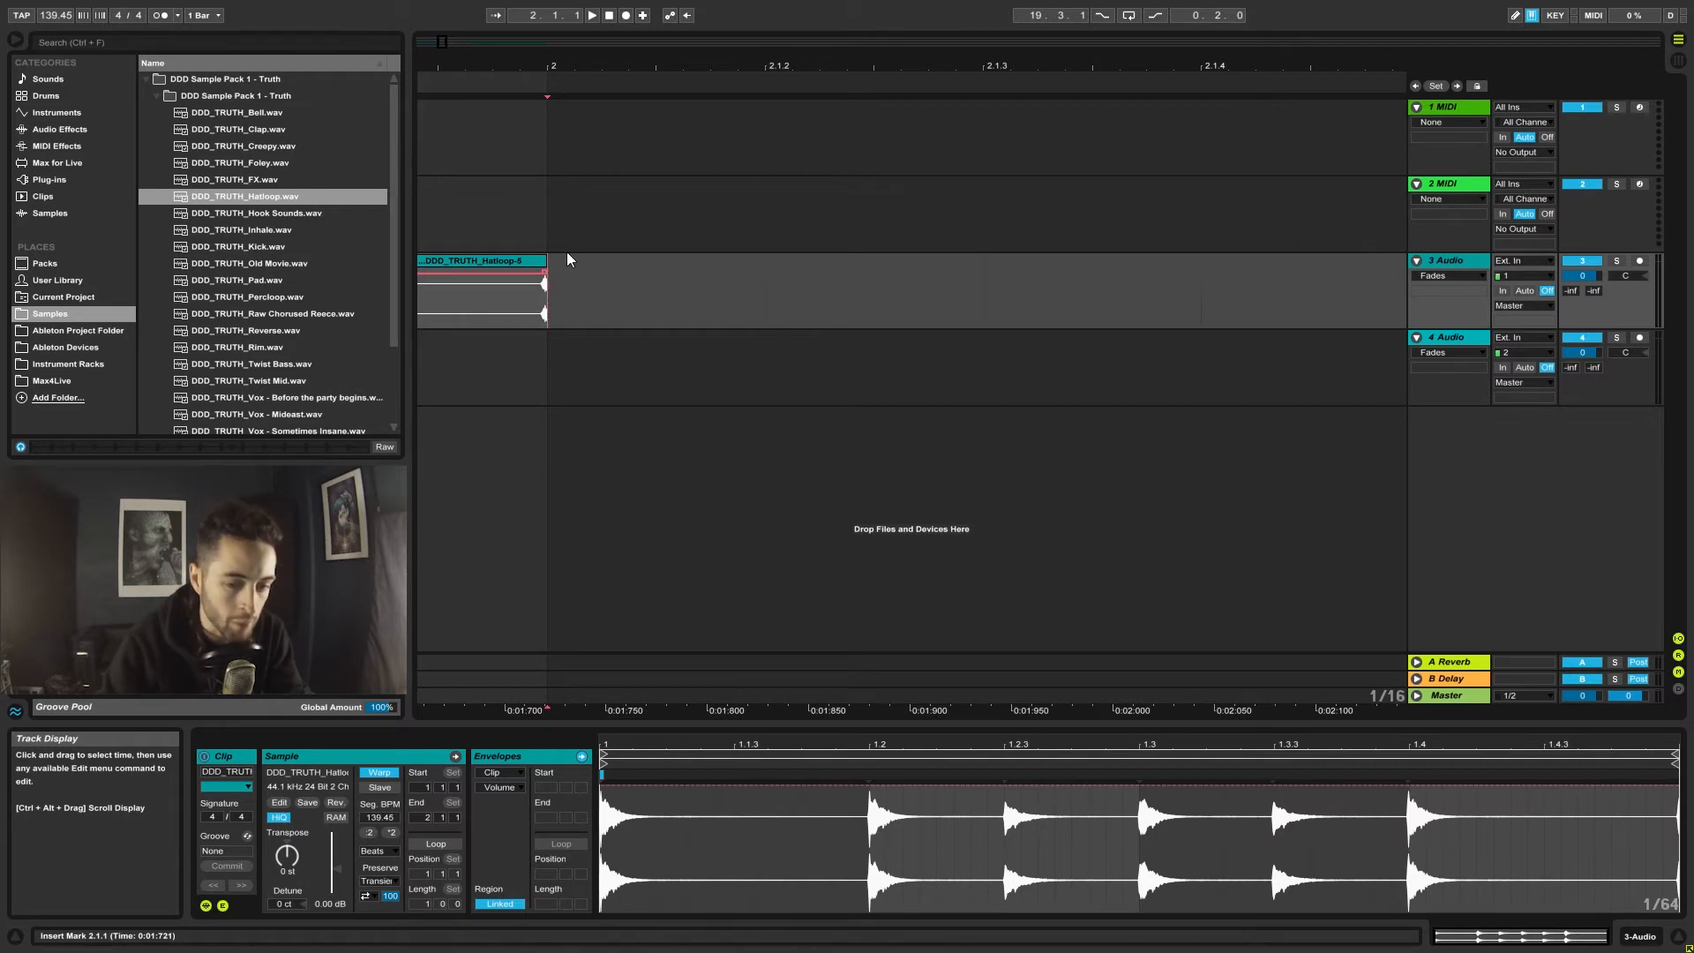
pyautogui.moveTo(526, 69); pyautogui.dragTo(776, 53)
pyautogui.click(655, 306)
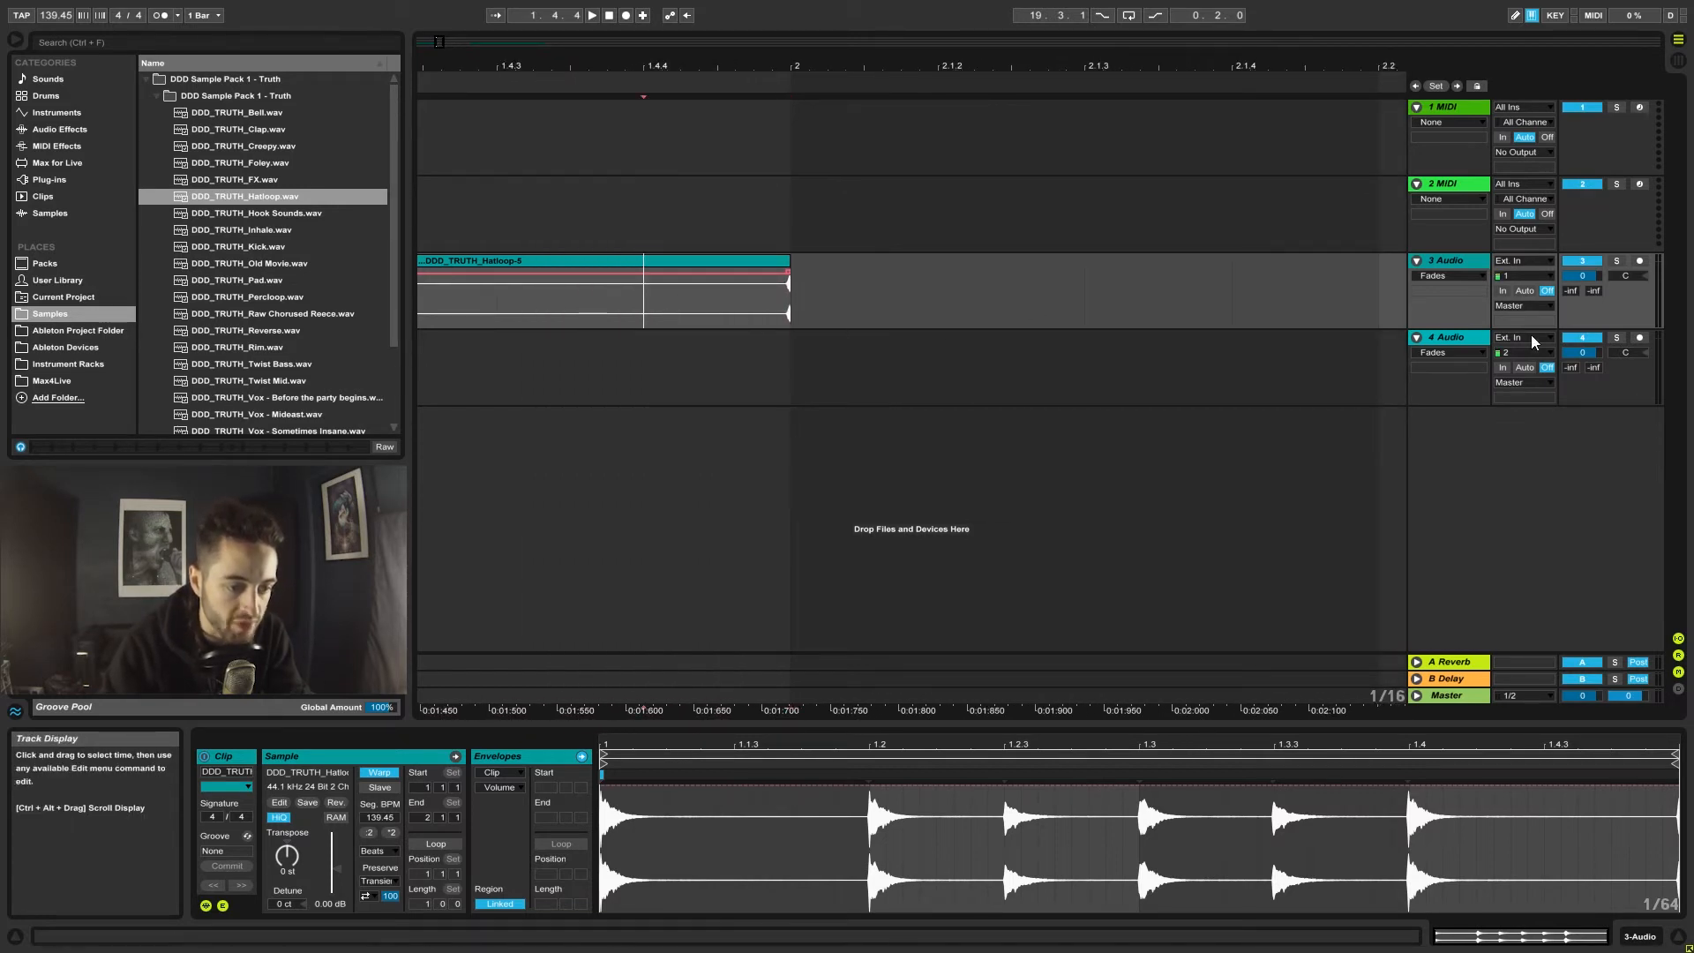
pyautogui.press('space')
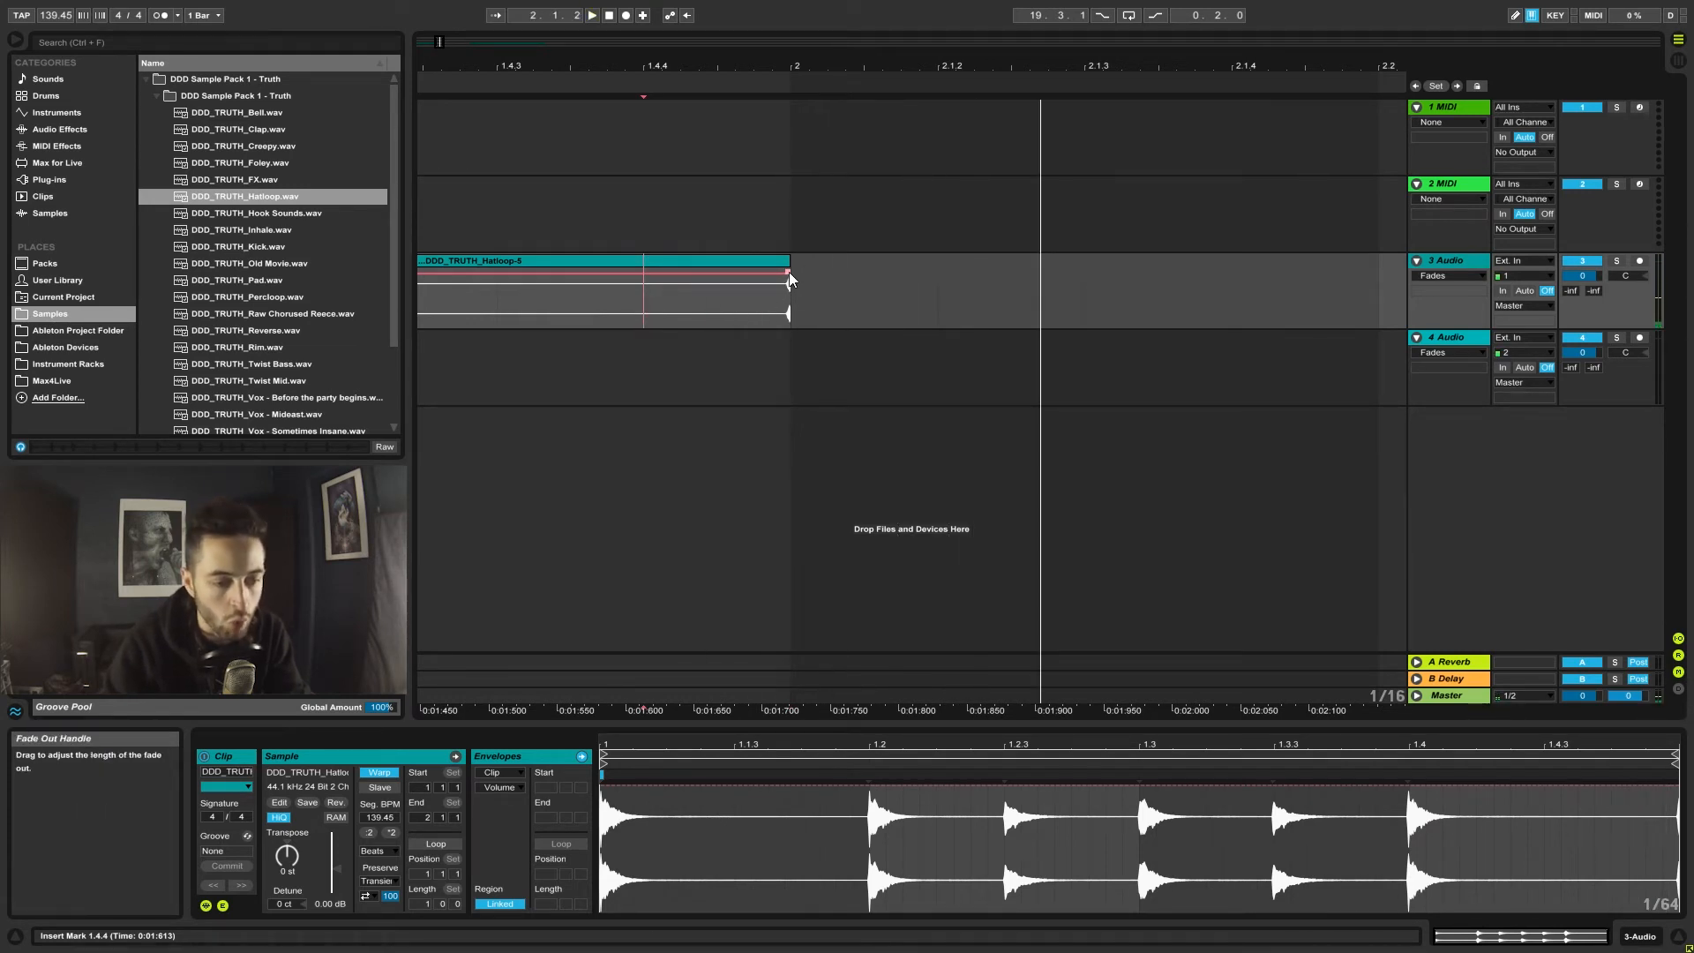
pyautogui.moveTo(789, 272); pyautogui.dragTo(642, 268)
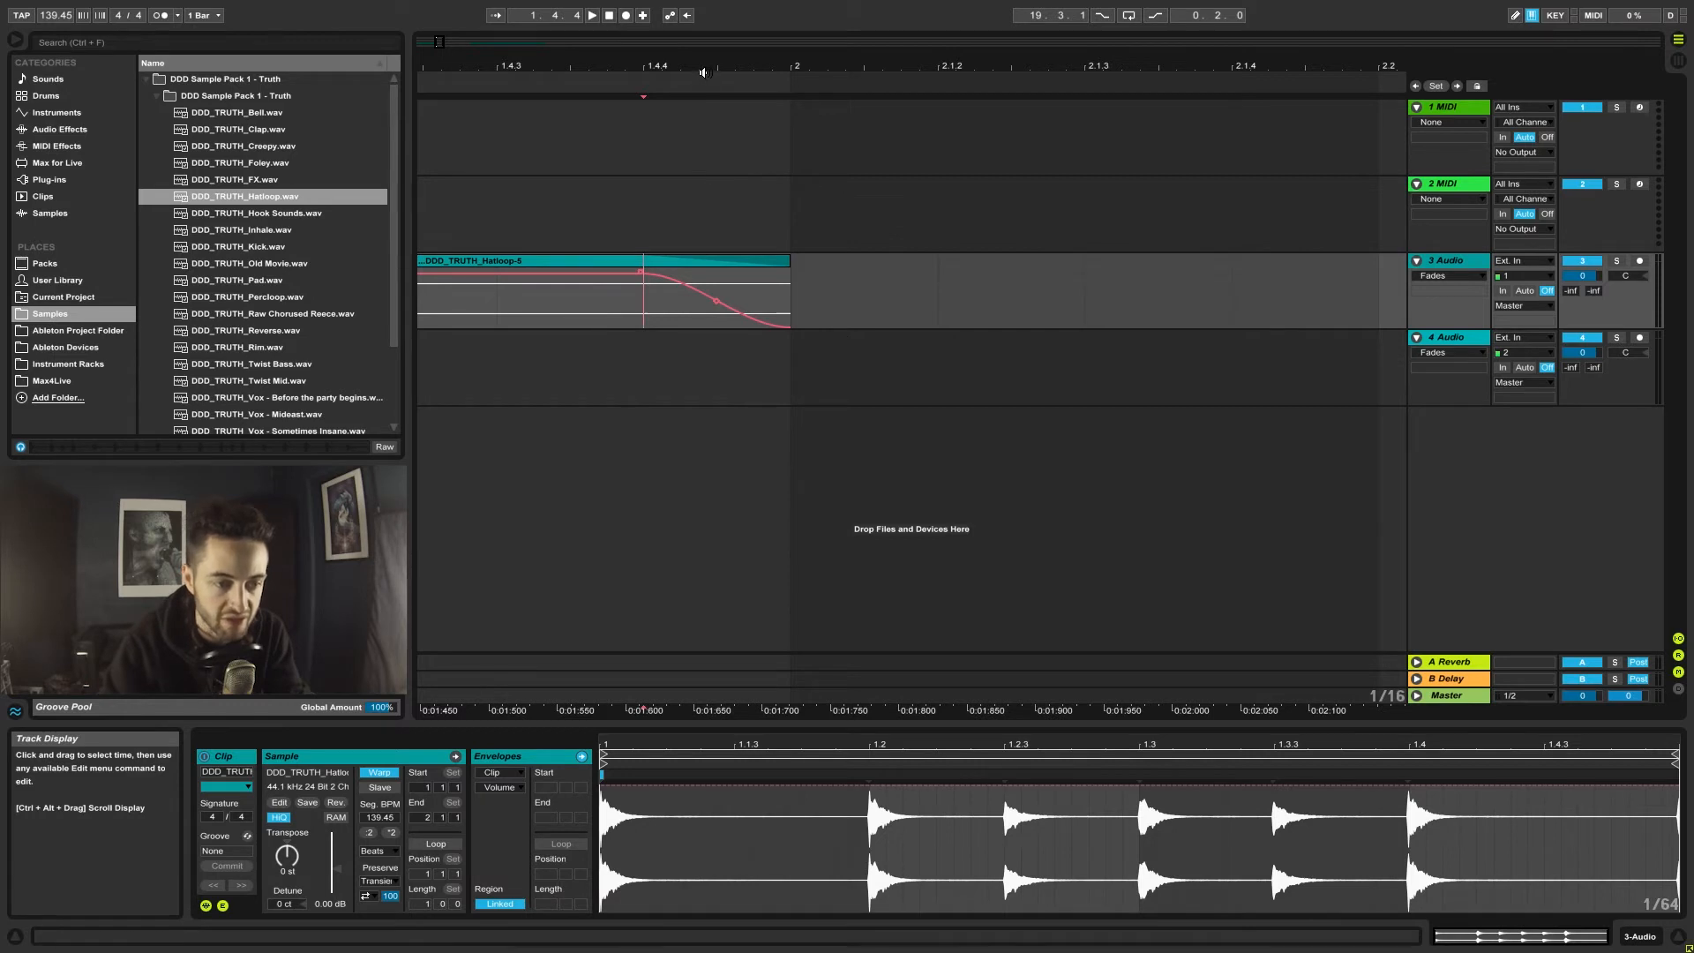
# Loop playback over the one-bar clip in bar 1, then consolidate the clip again with its fade-out.
pyautogui.moveTo(704, 68); pyautogui.dragTo(593, 67)
pyautogui.click(511, 263)
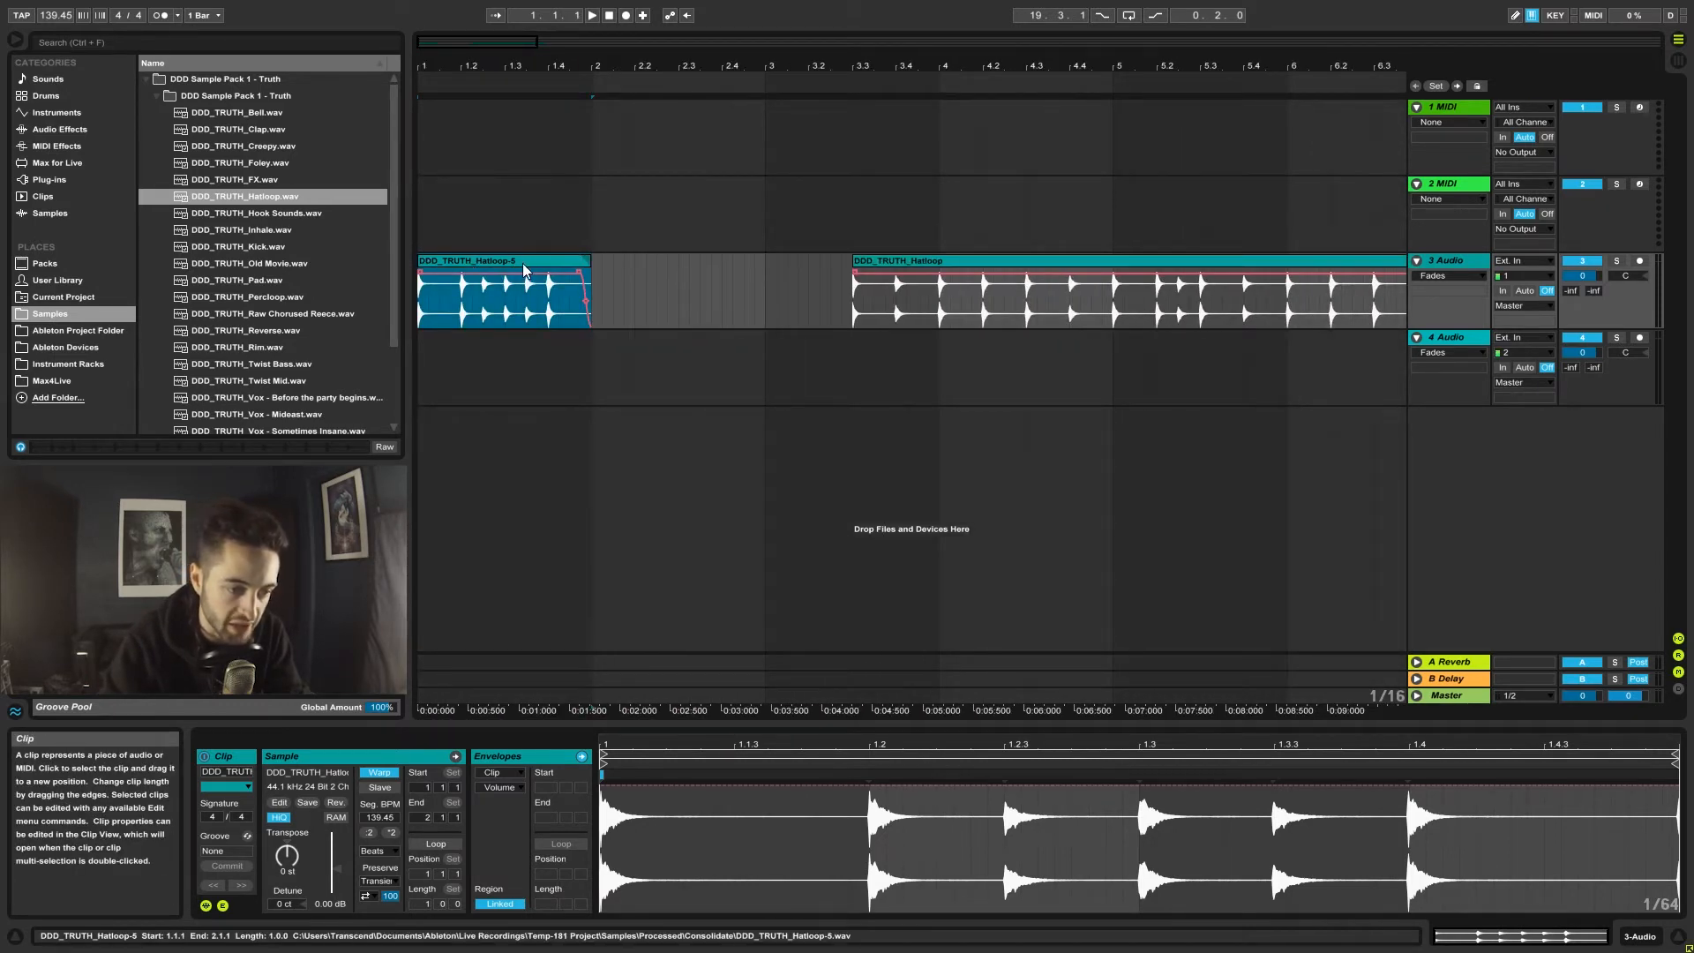
pyautogui.rightClick(518, 267)
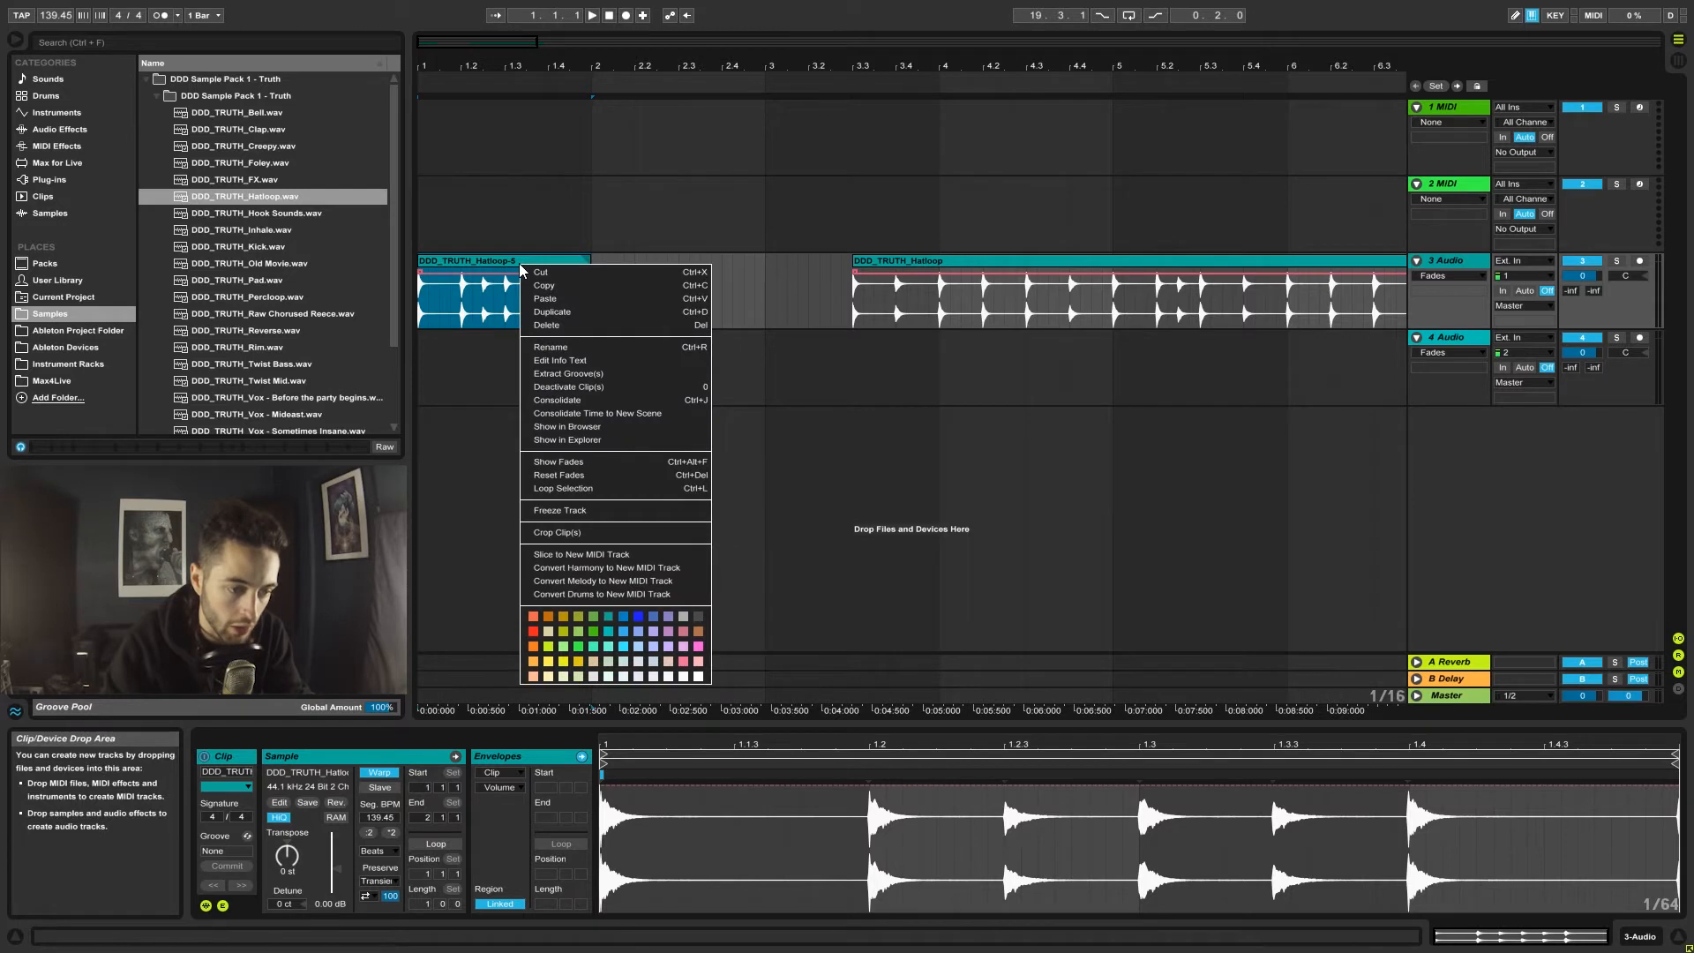
pyautogui.click(580, 488)
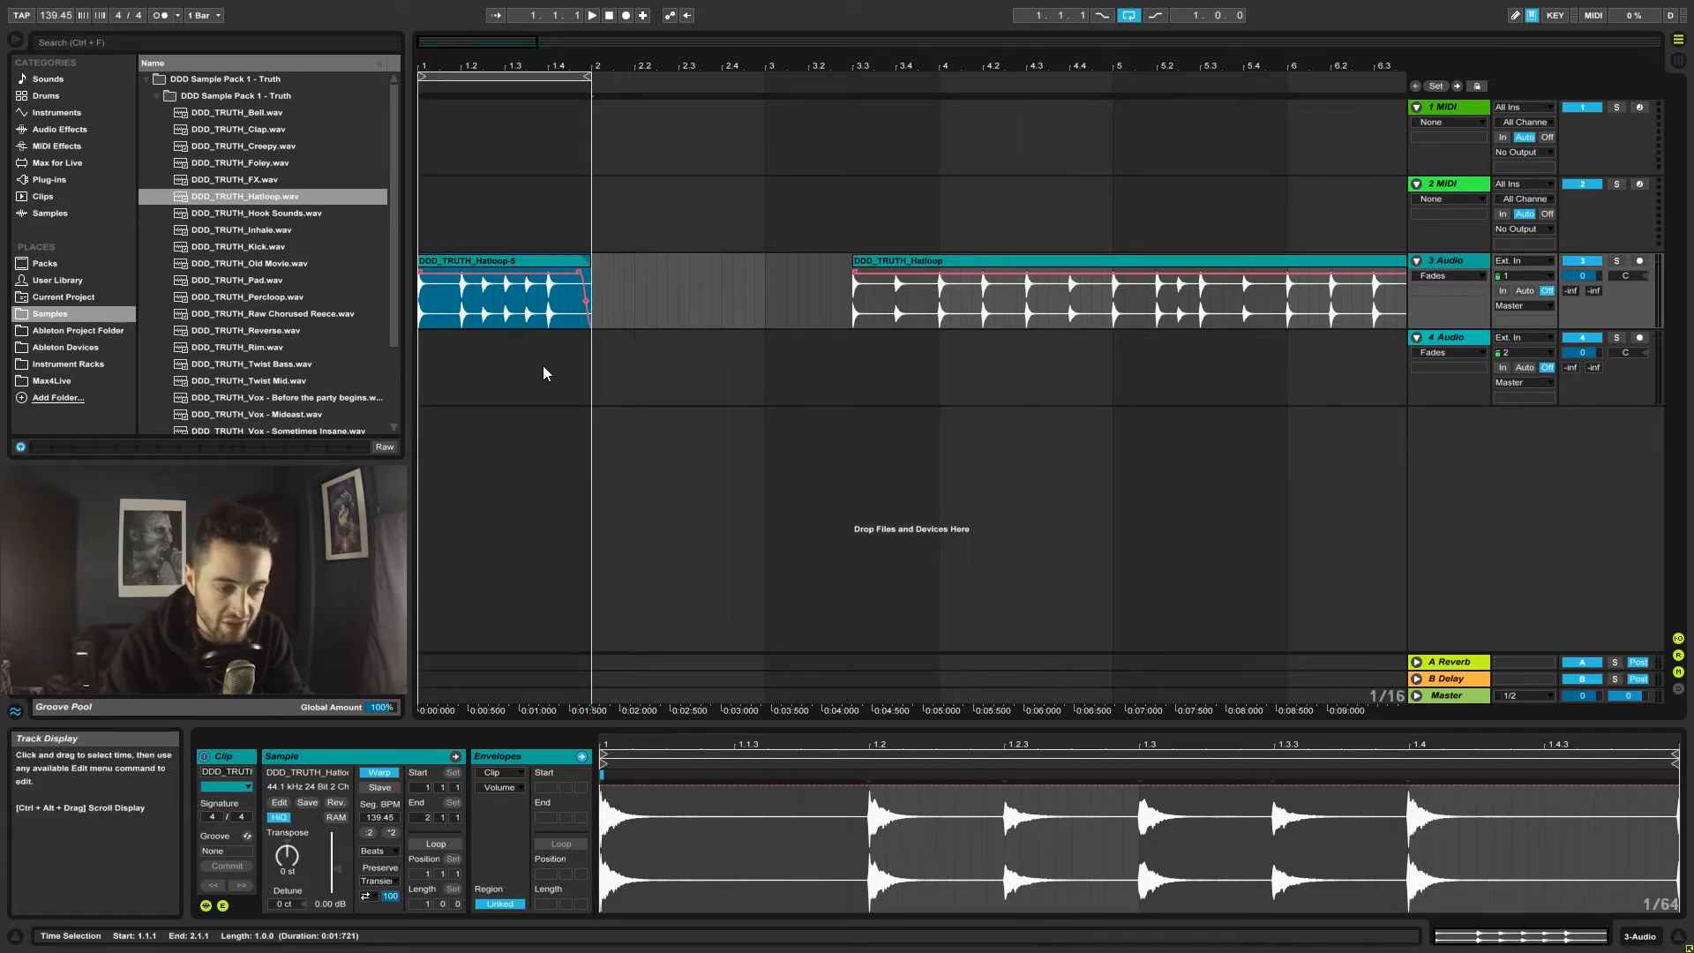
pyautogui.press('space')
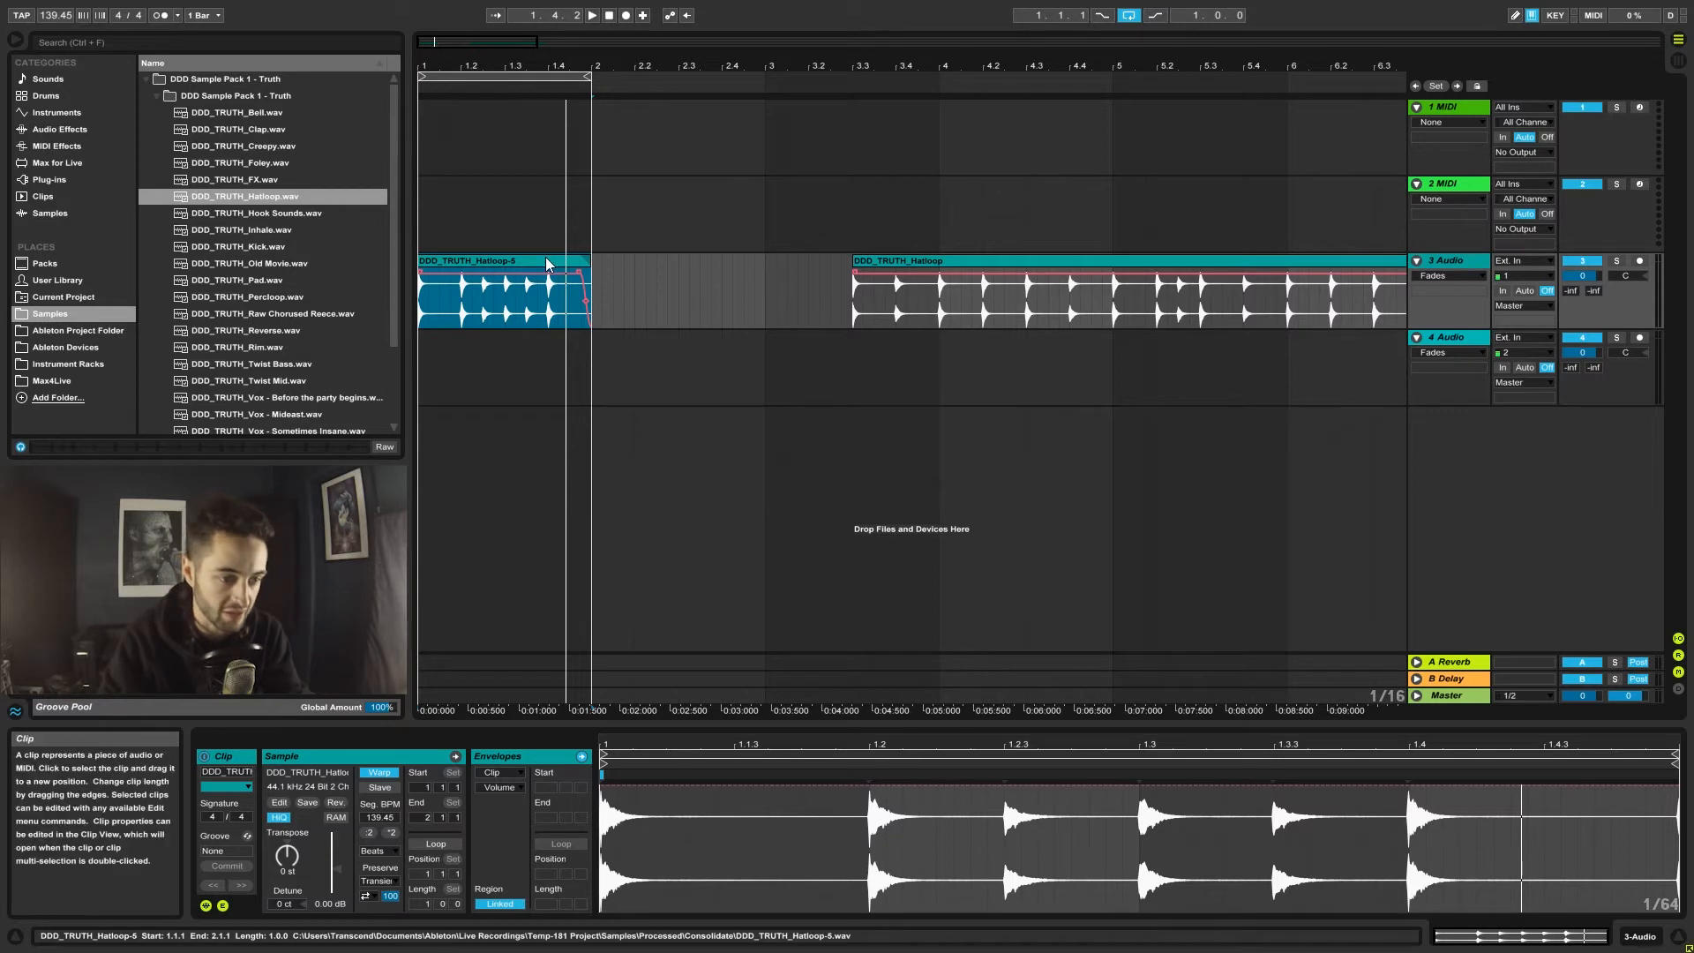
pyautogui.hotkey('ctrl', 'j')
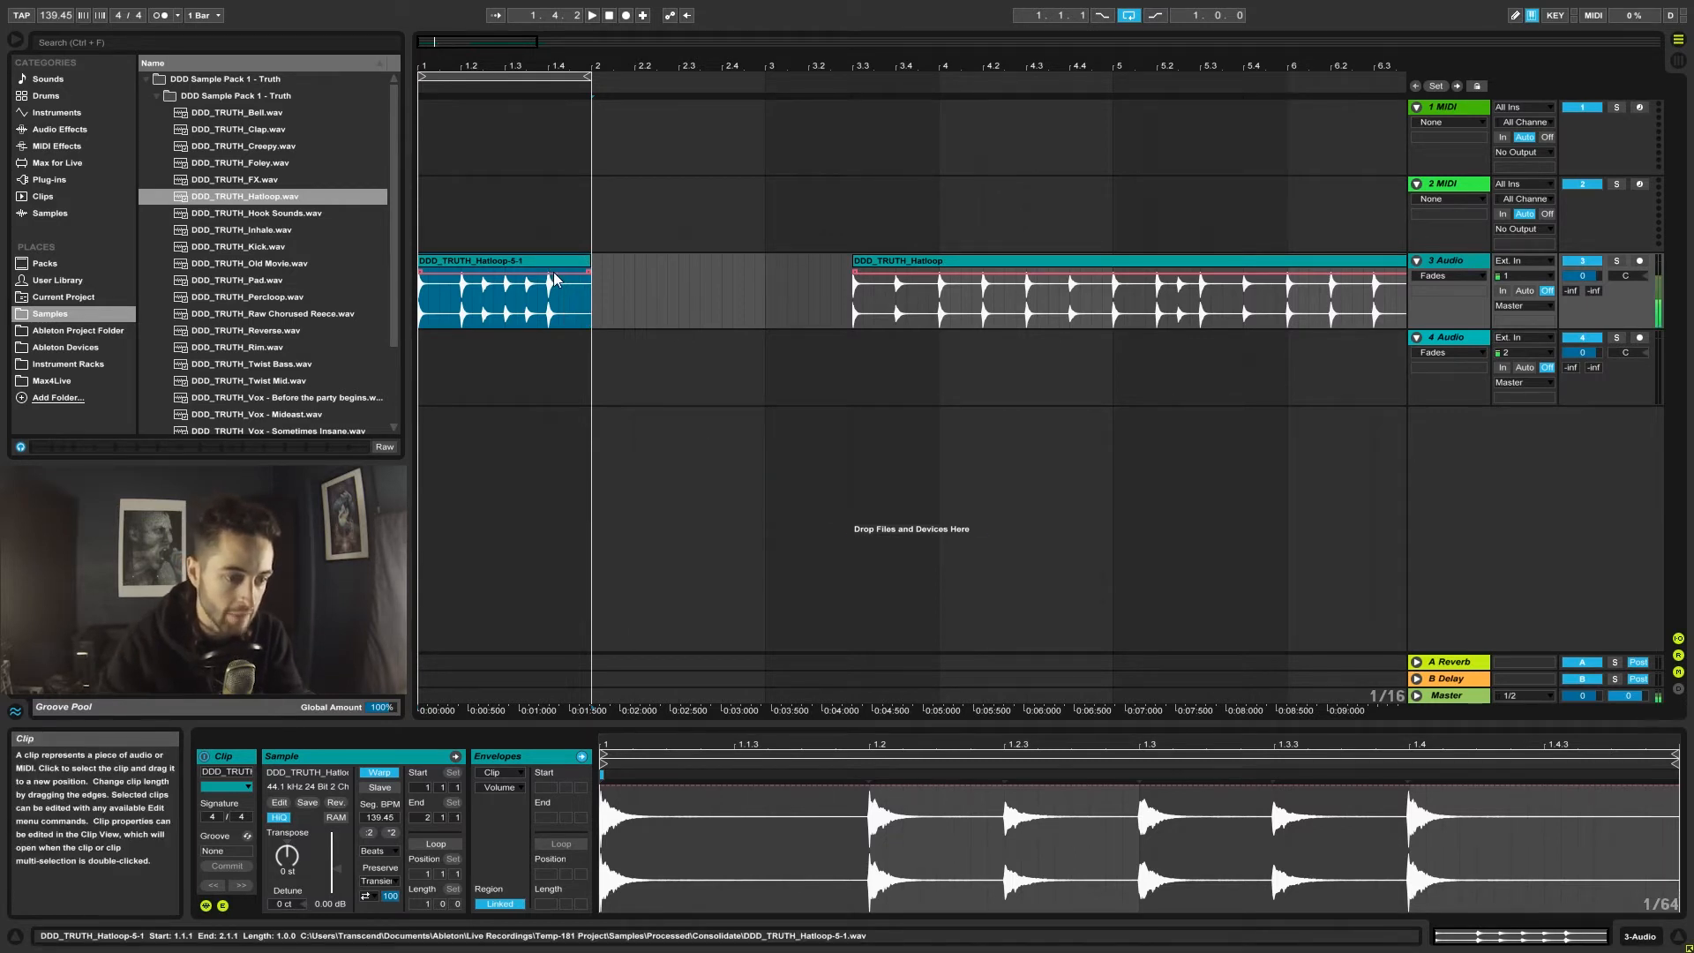
# Examine the end of the newly consolidated clip up close, between 1.4.4 and bar 2.
pyautogui.click(579, 100)
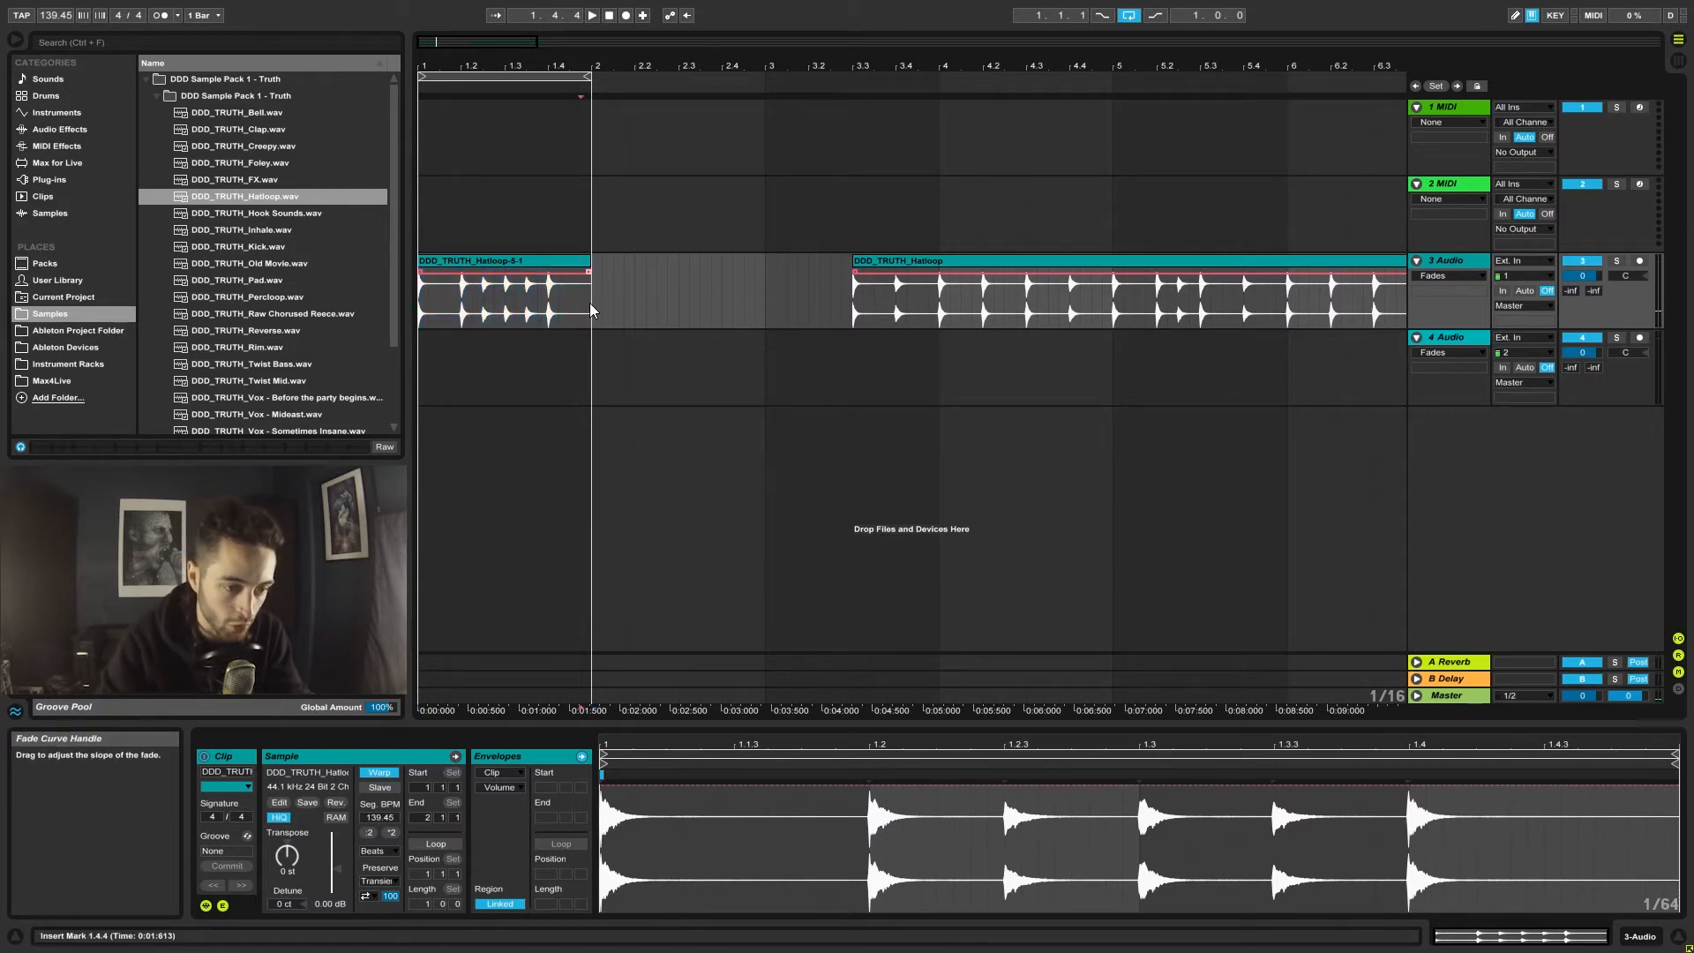
pyautogui.press('+')
pyautogui.press('+')
pyautogui.press('+')
pyautogui.press('+')
pyautogui.press('+')
pyautogui.press('+')
pyautogui.press('+')
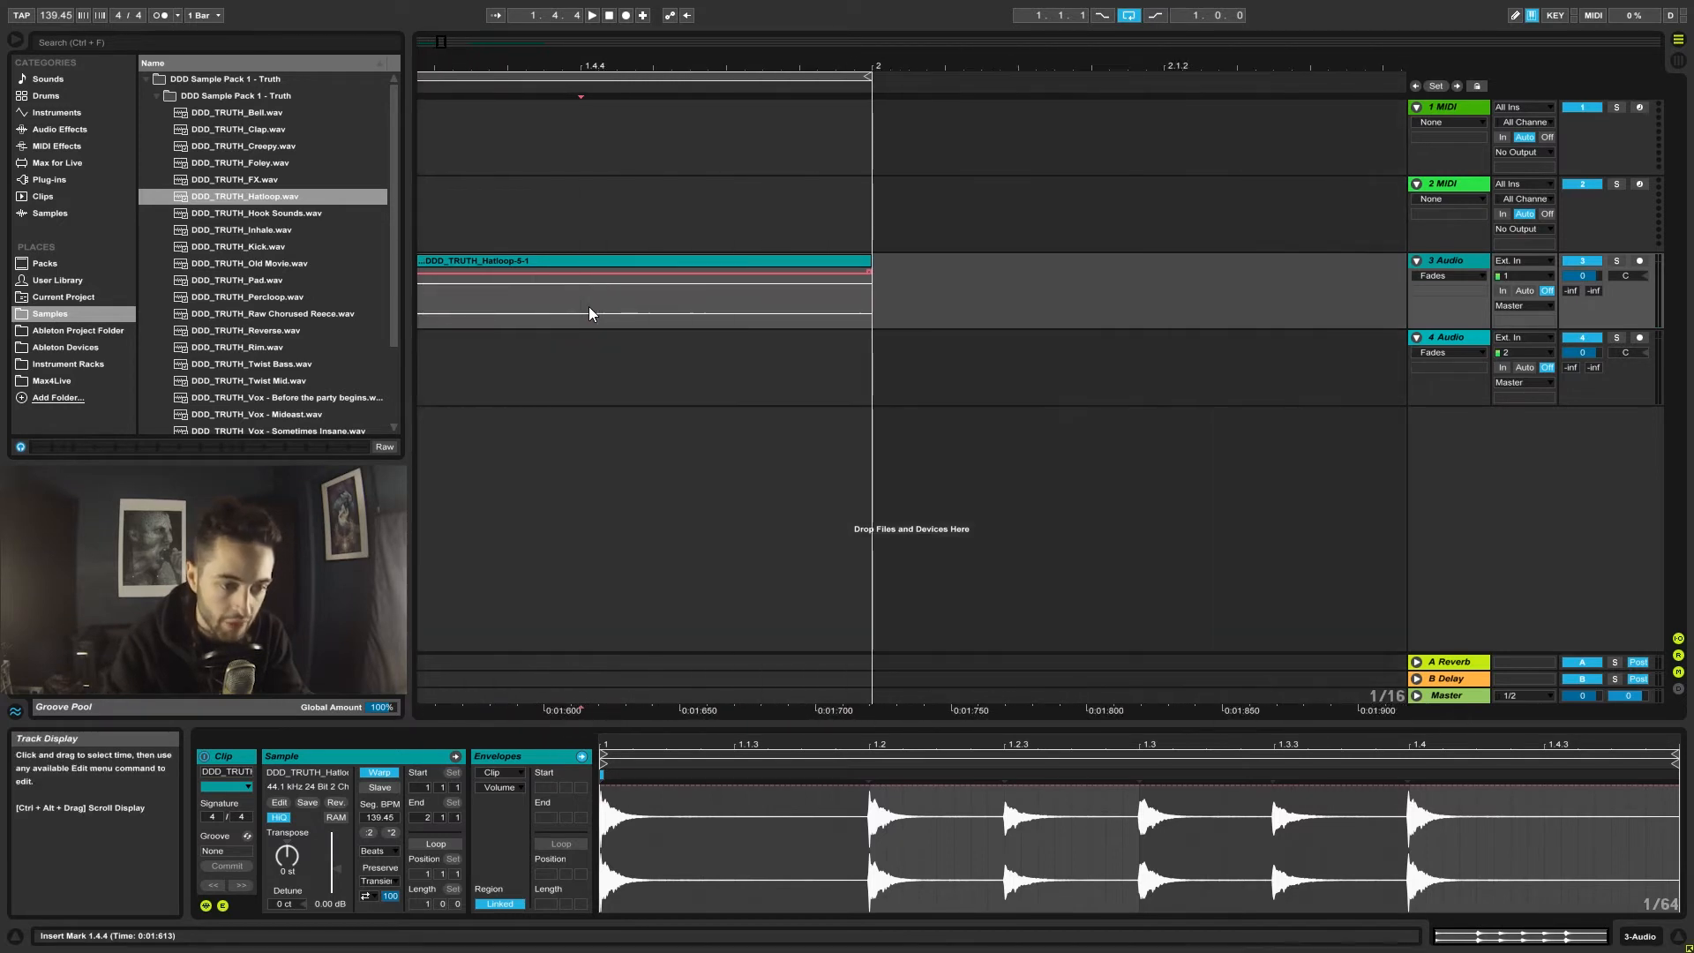
pyautogui.press('-')
pyautogui.press('-')
pyautogui.press('-')
pyautogui.press('-')
pyautogui.press('-')
pyautogui.press('-')
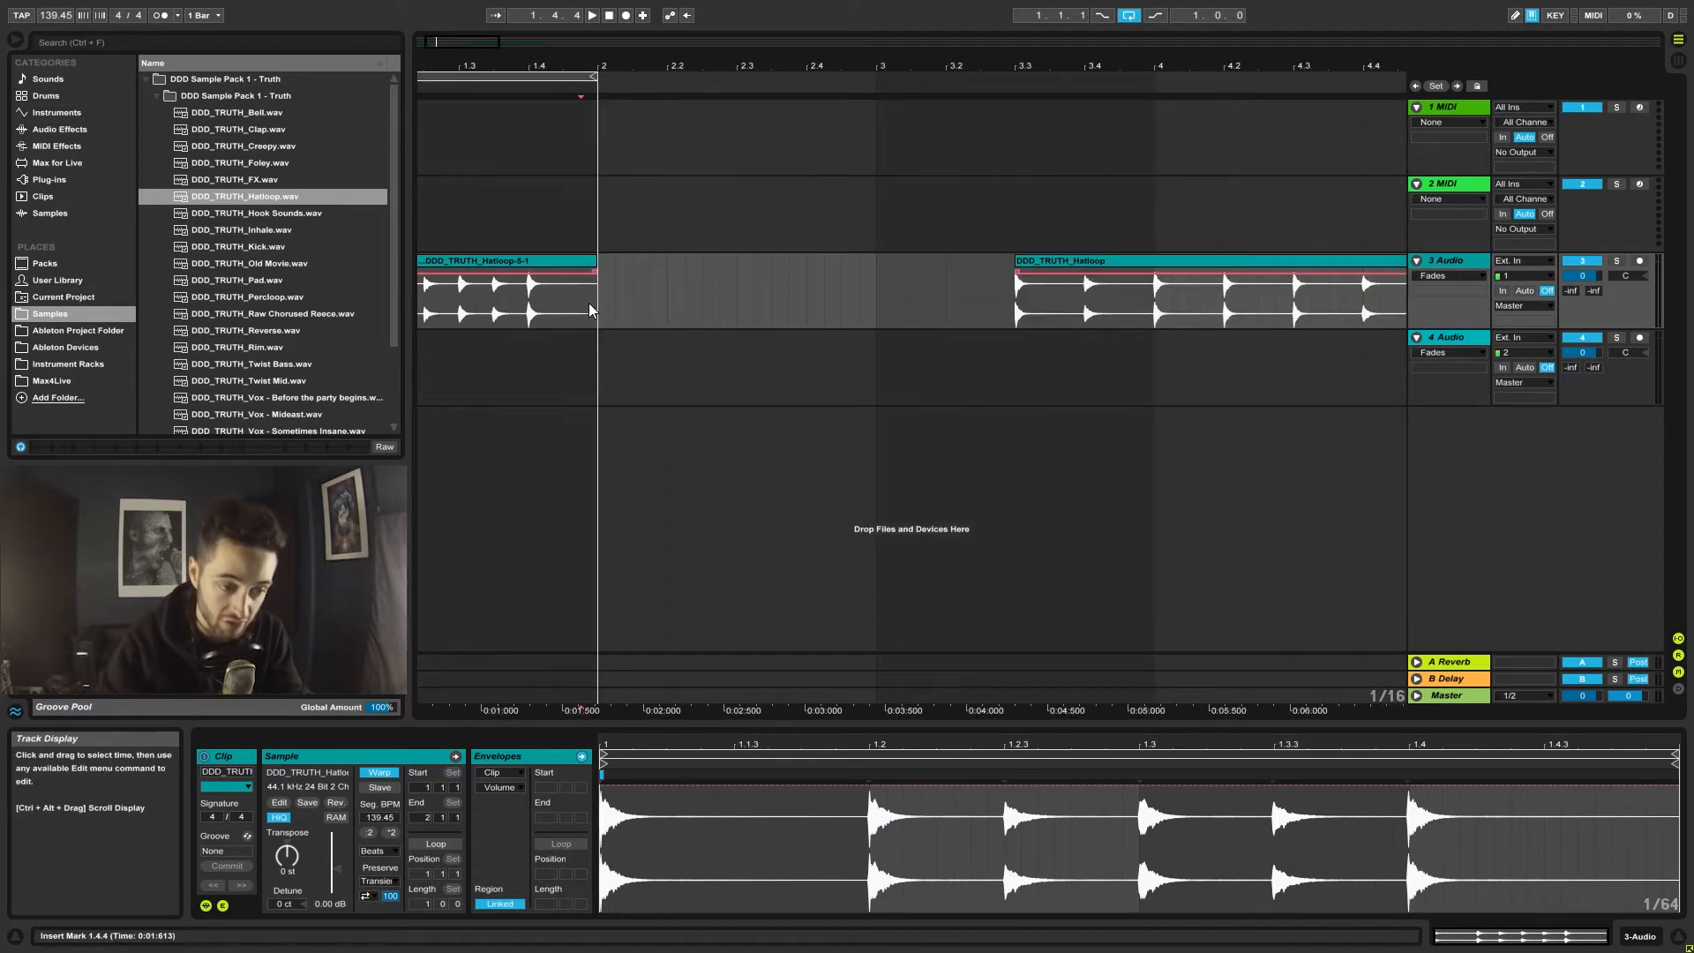
pyautogui.scroll(-1, 567, 106)
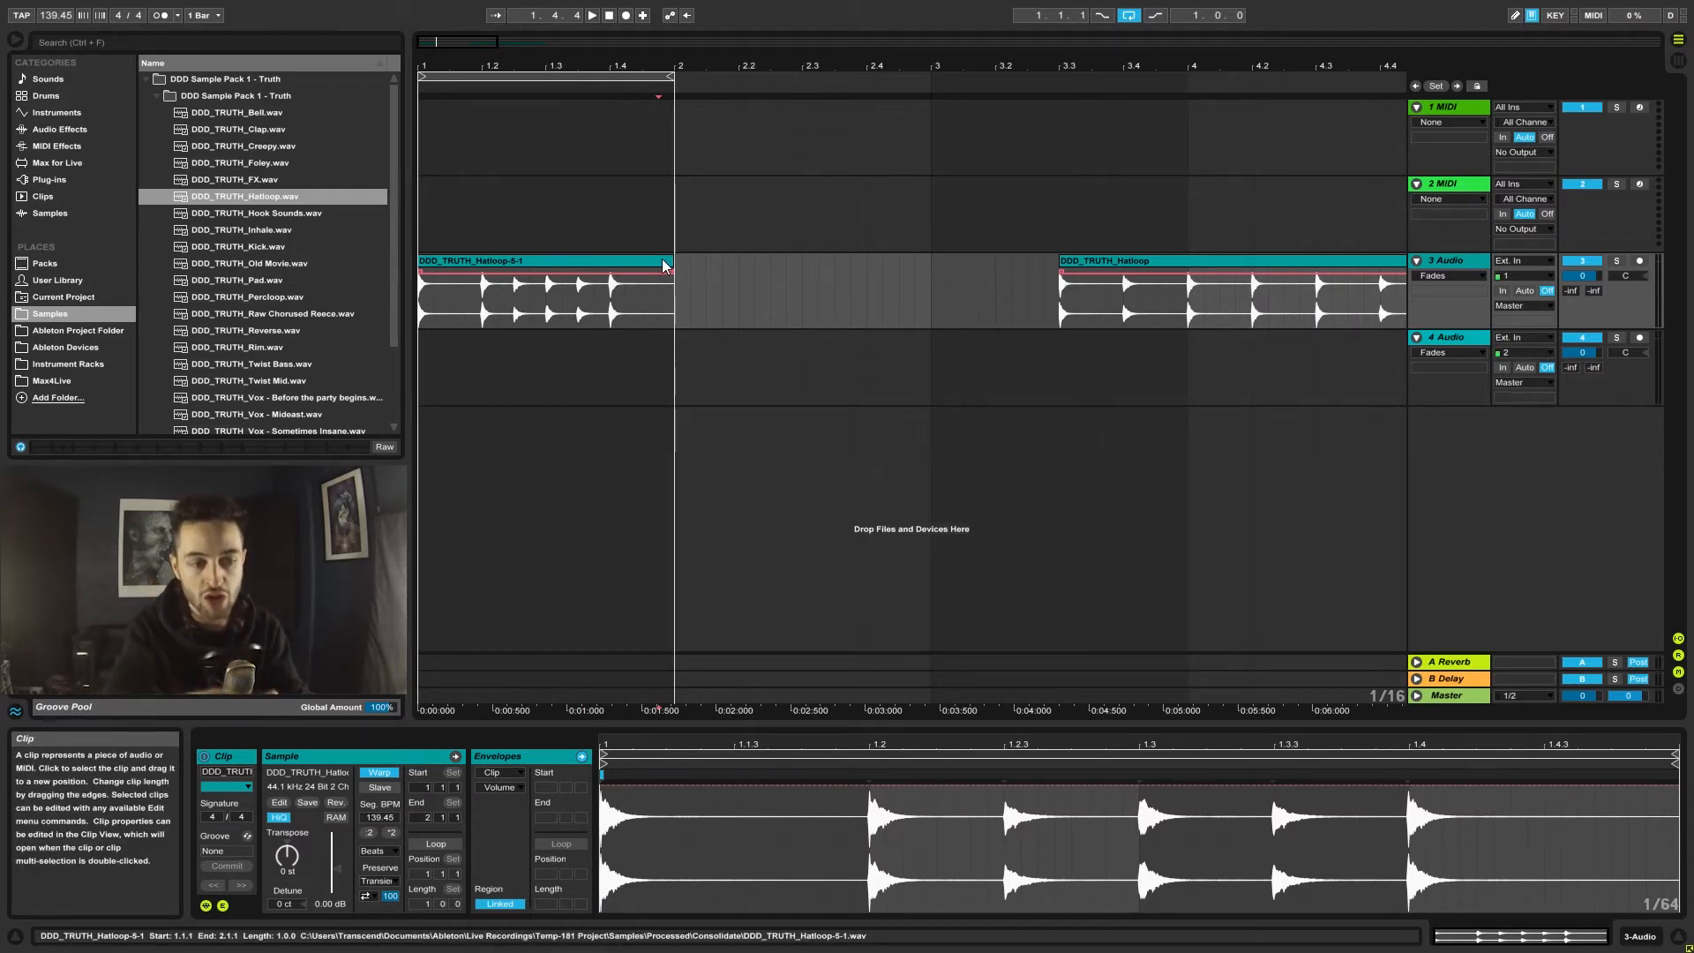
# Select the consolidated clip in bar 1 and listen to it in the playback loop.
pyautogui.click(534, 310)
pyautogui.press('space')
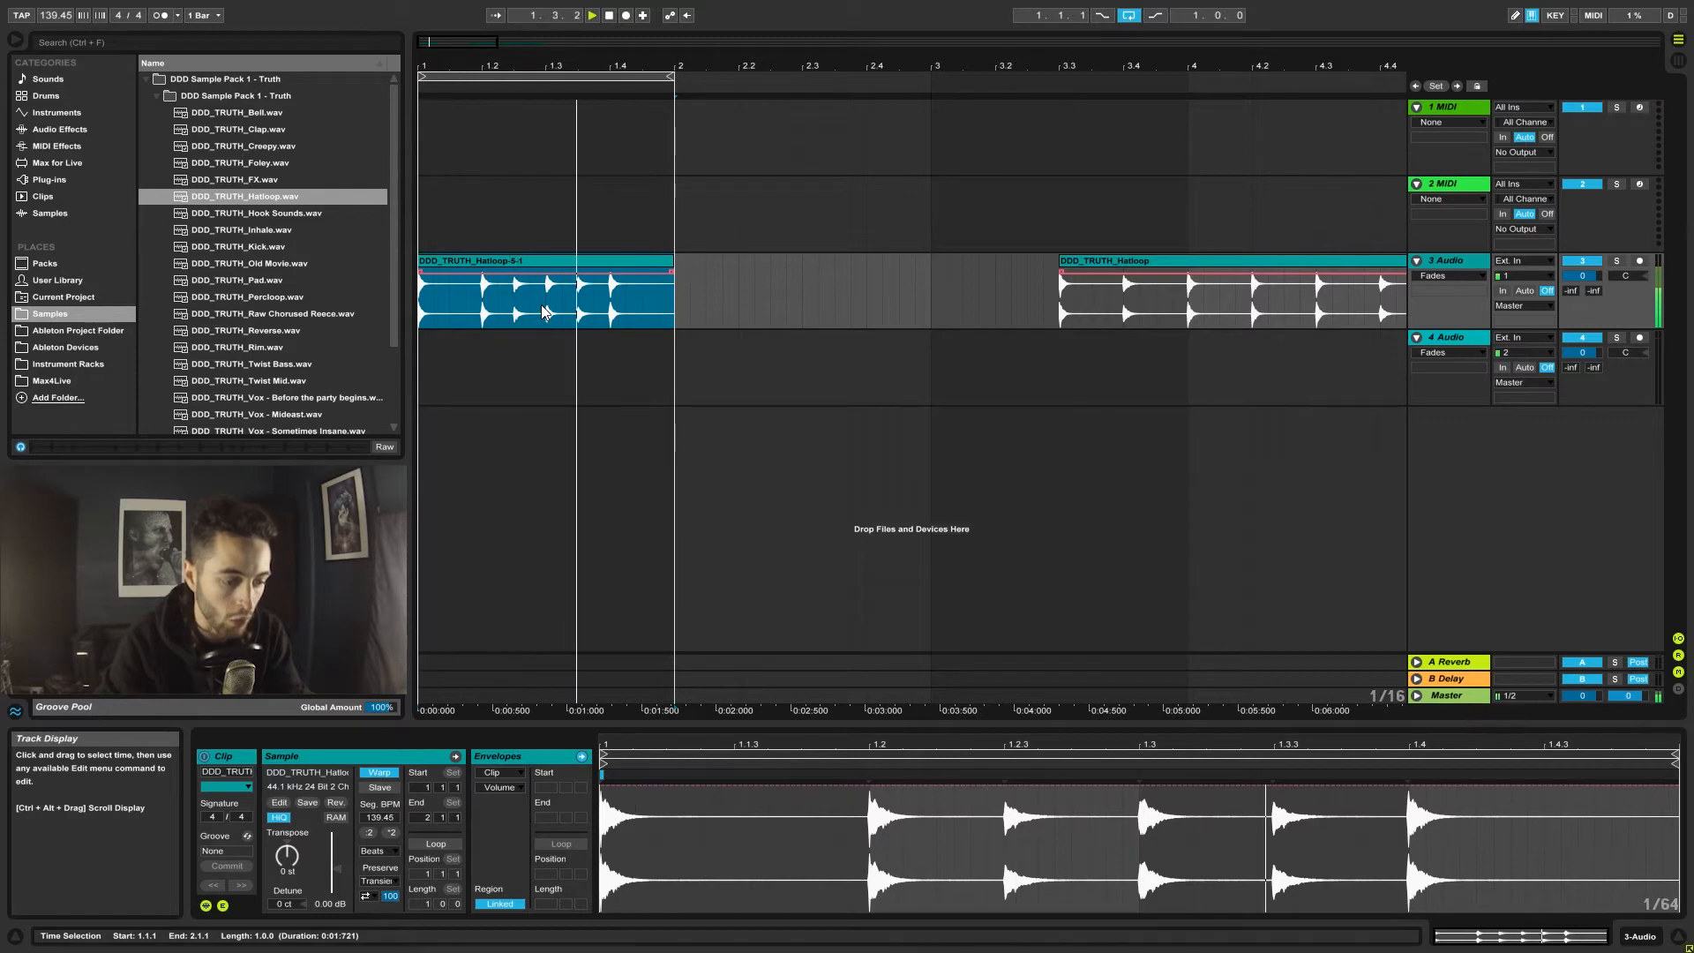
pyautogui.press('space')
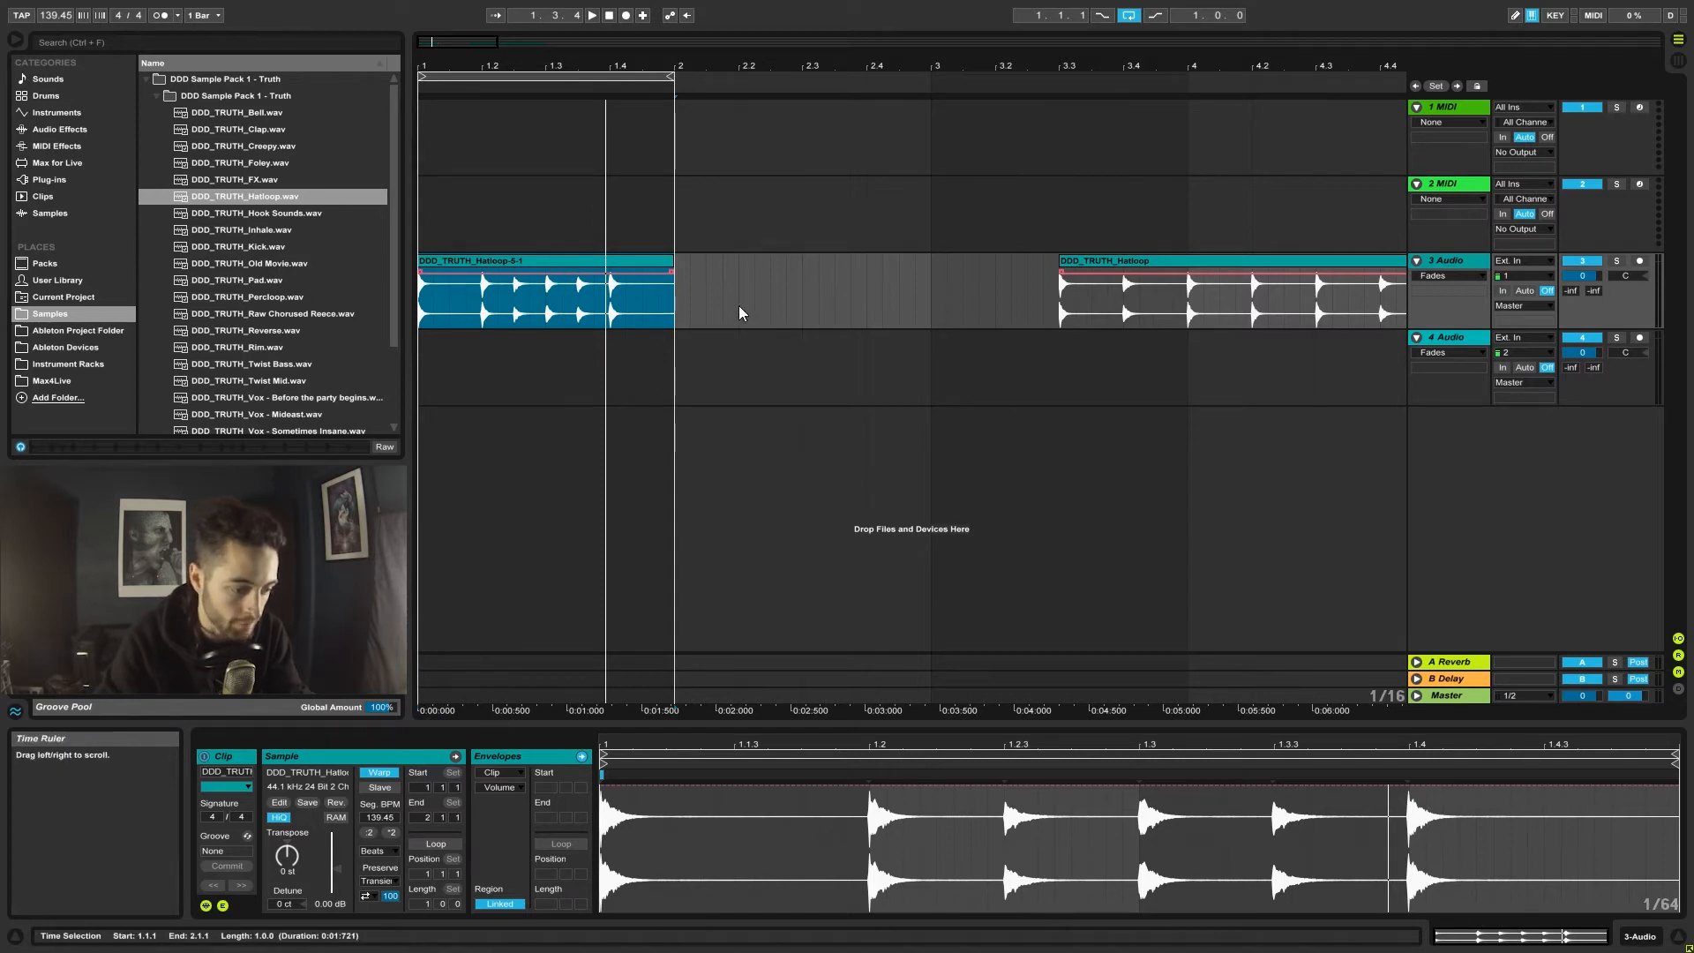
# Hide and restore the Sample box and the Envelopes box in the clip's detail view.
pyautogui.click(205, 907)
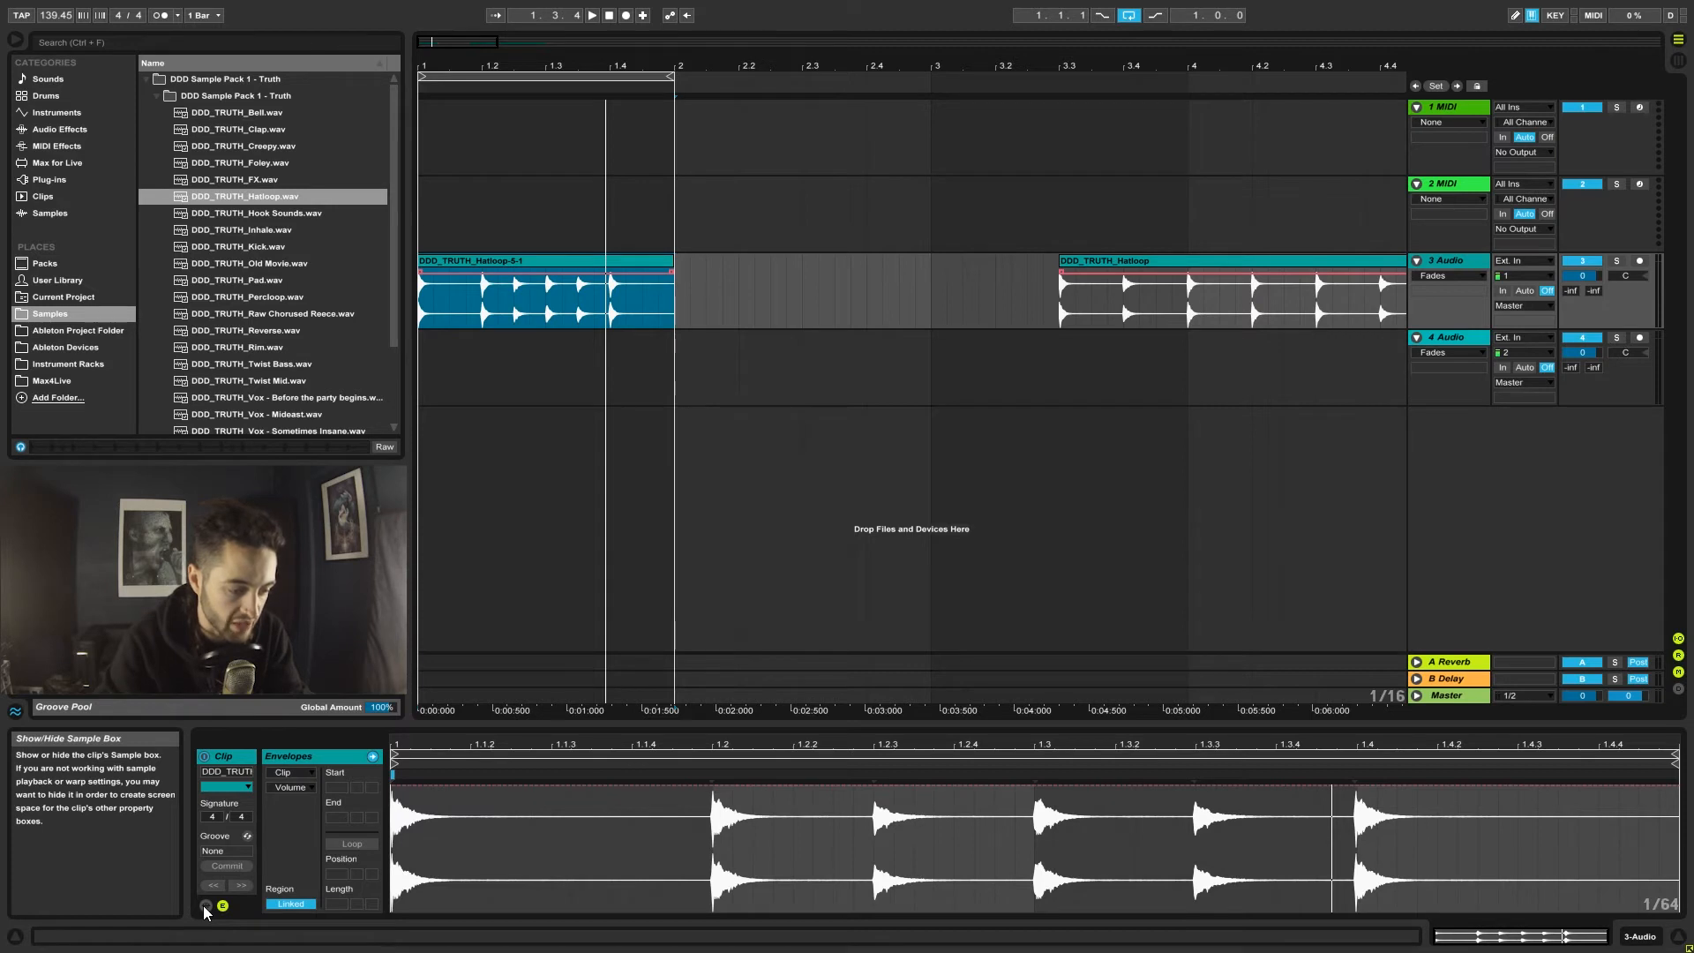
pyautogui.click(205, 907)
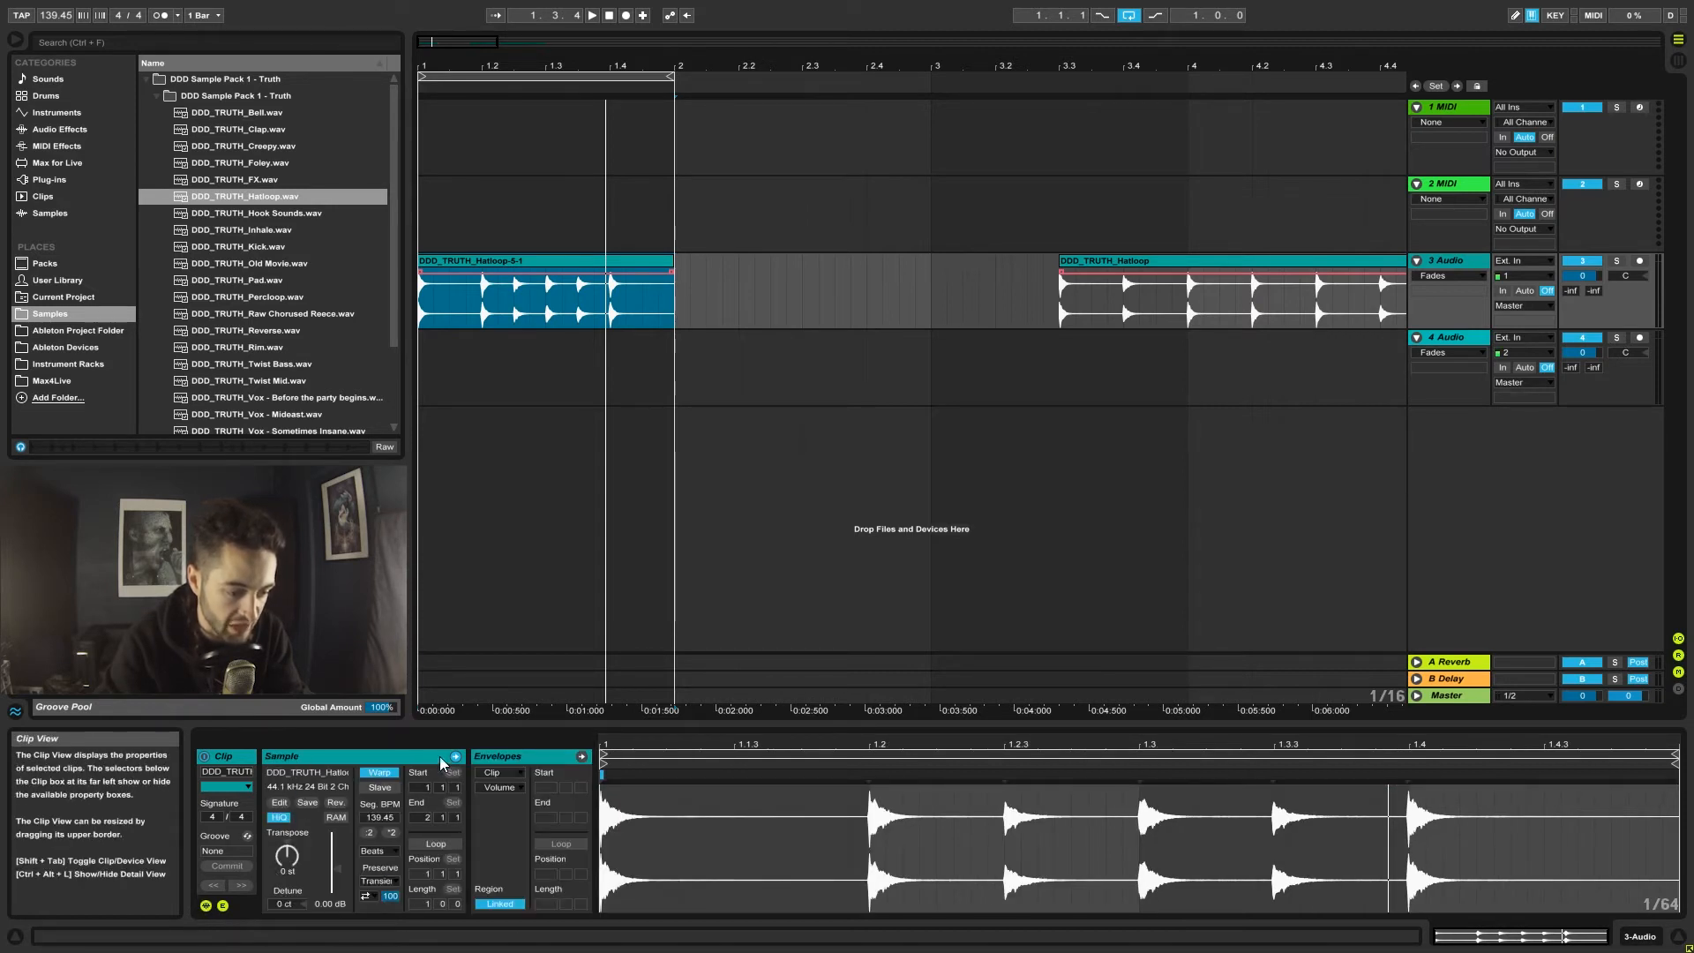
pyautogui.click(224, 905)
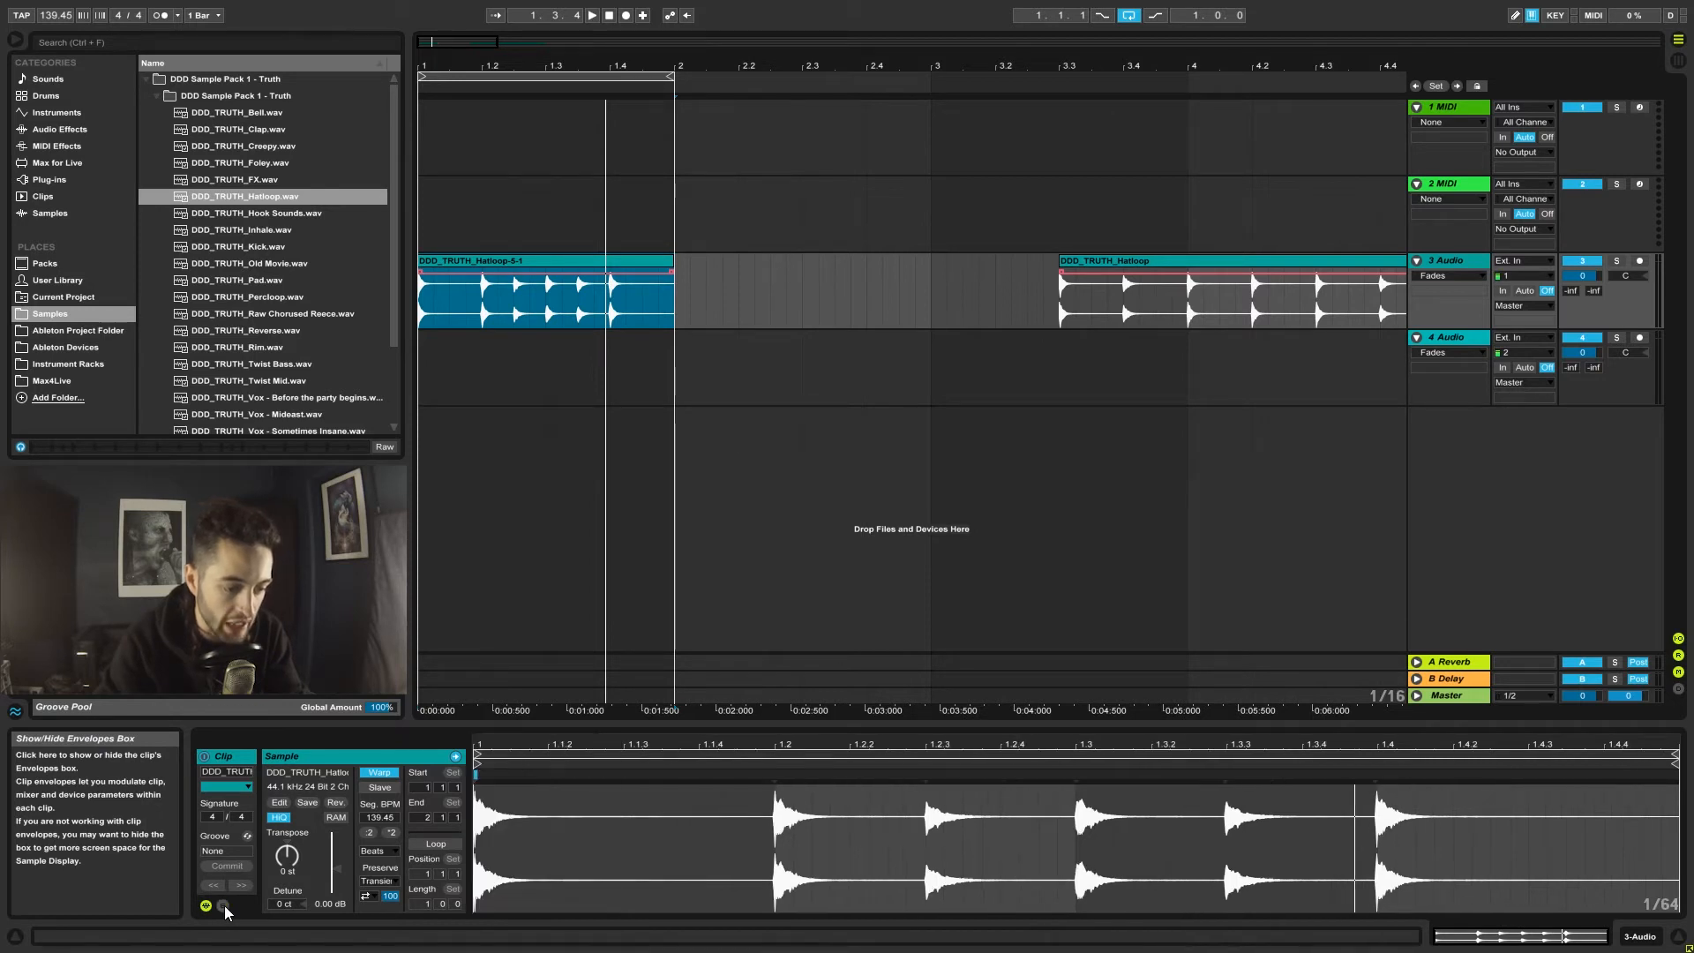
pyautogui.click(224, 906)
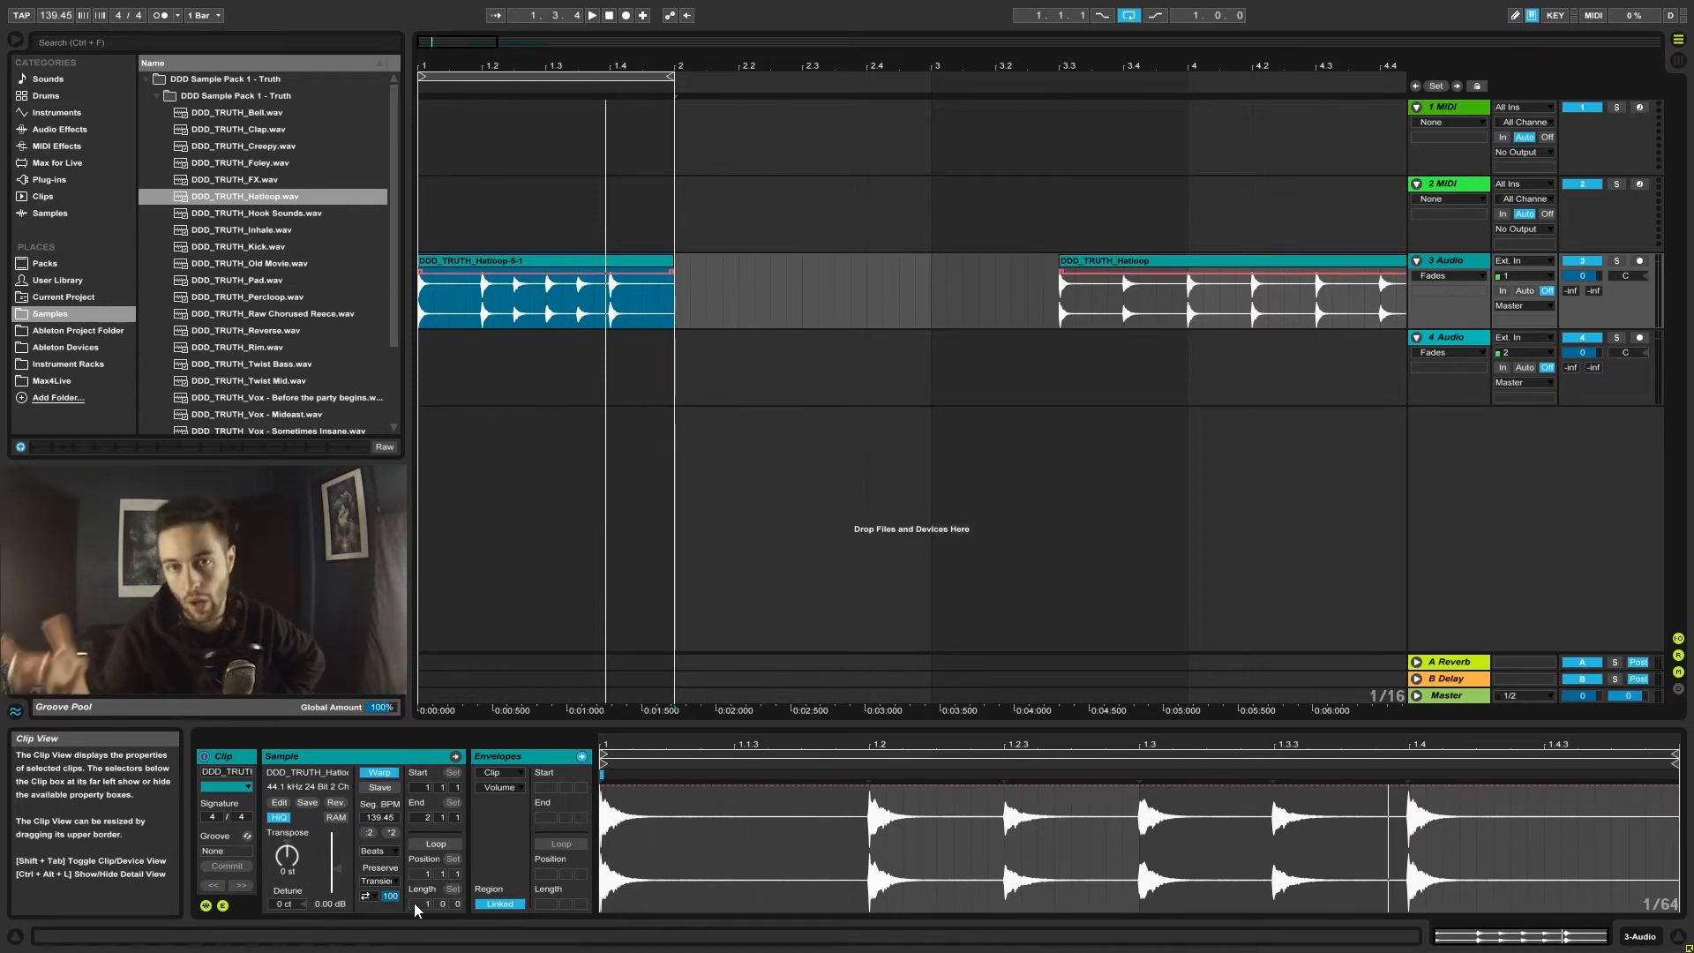
# Deactivate the consolidated clip in bar 1.
pyautogui.click(204, 757)
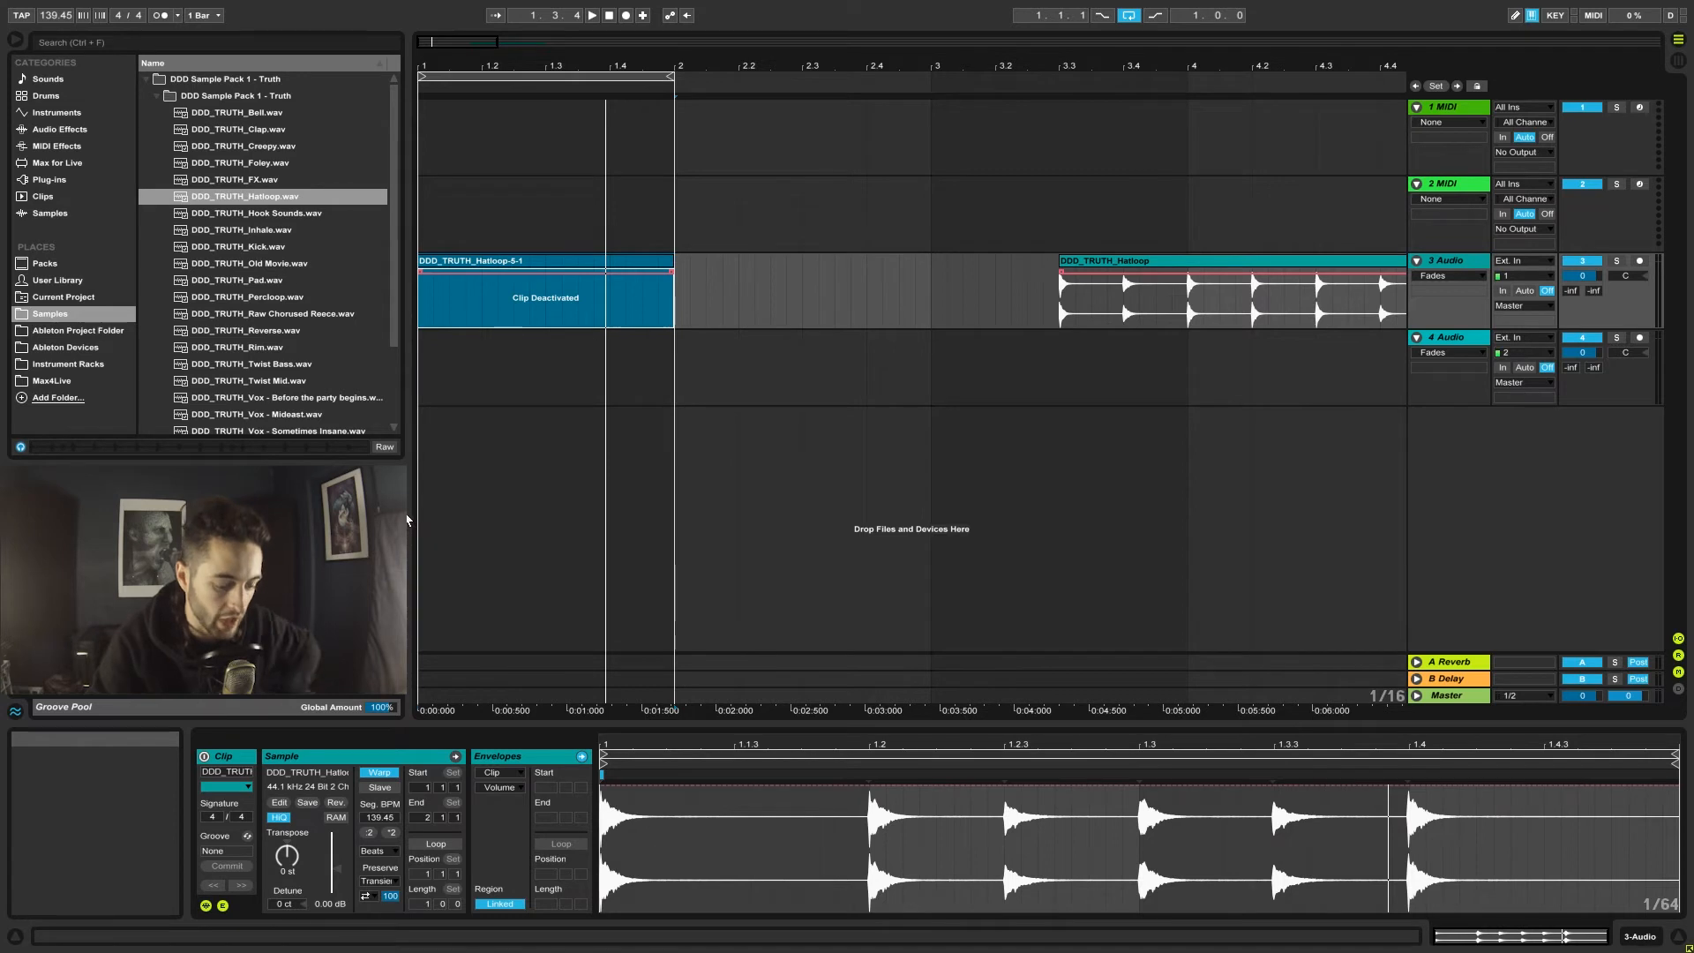
# Play the loop with the bar 1 clip deactivated and reactivate the clip.
pyautogui.press('space')
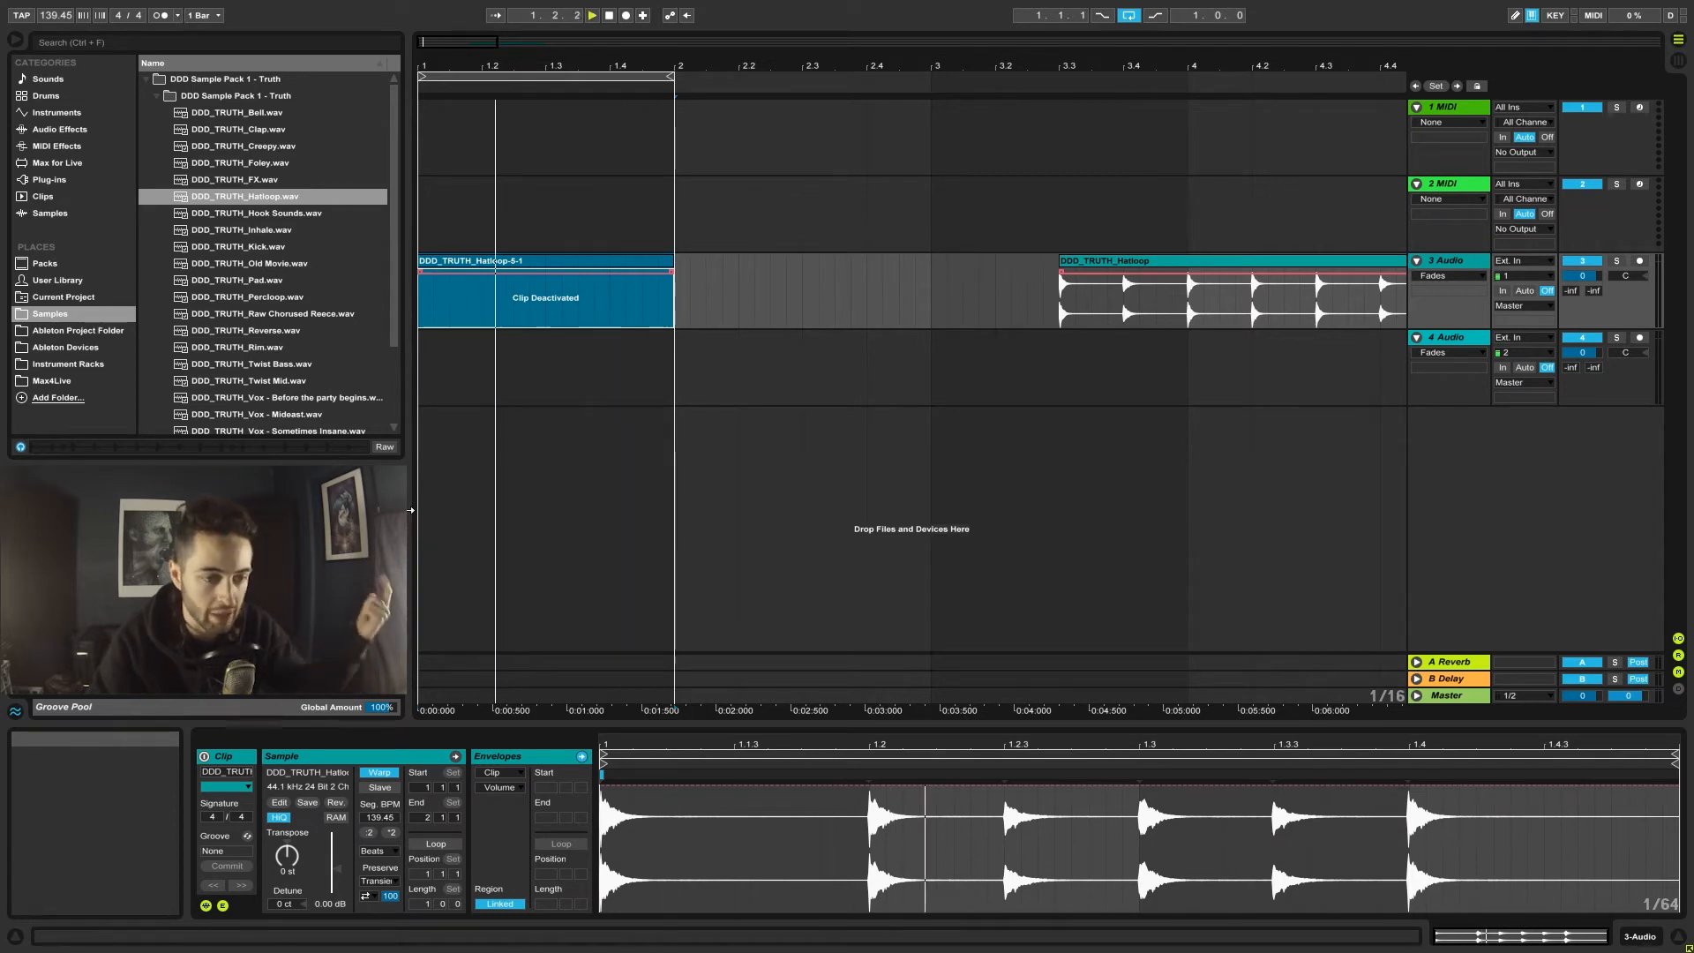
pyautogui.click(204, 757)
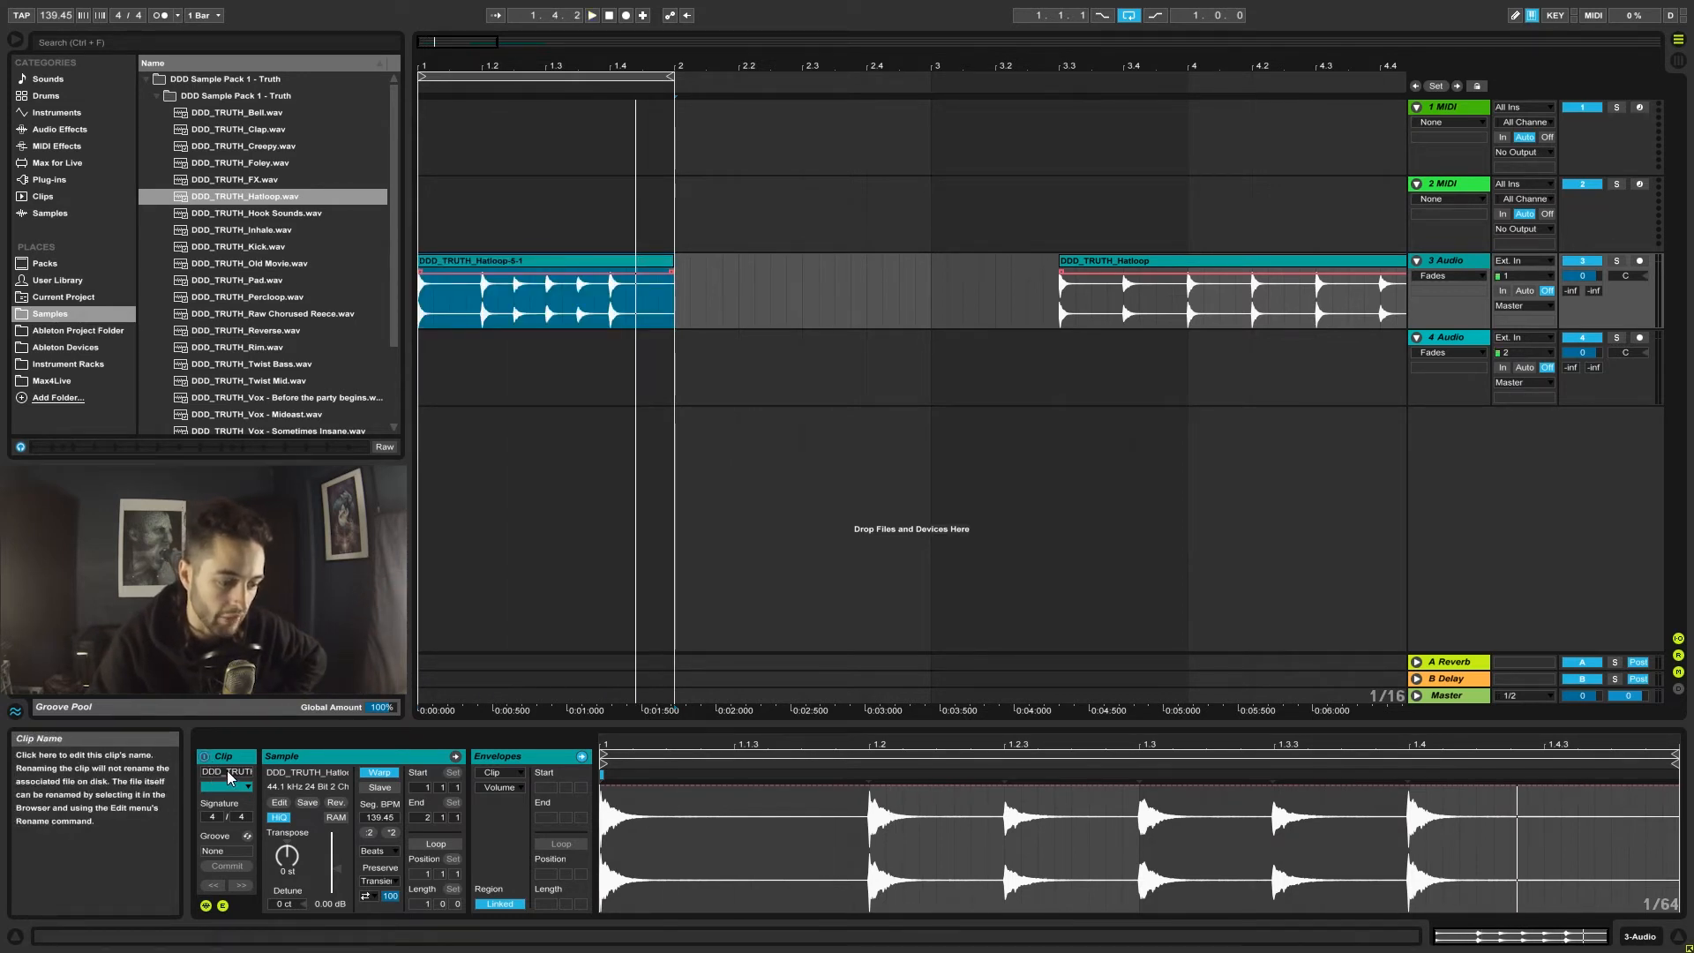
# Rename the consolidated clip in bar 1 as HATS.
pyautogui.click(233, 772)
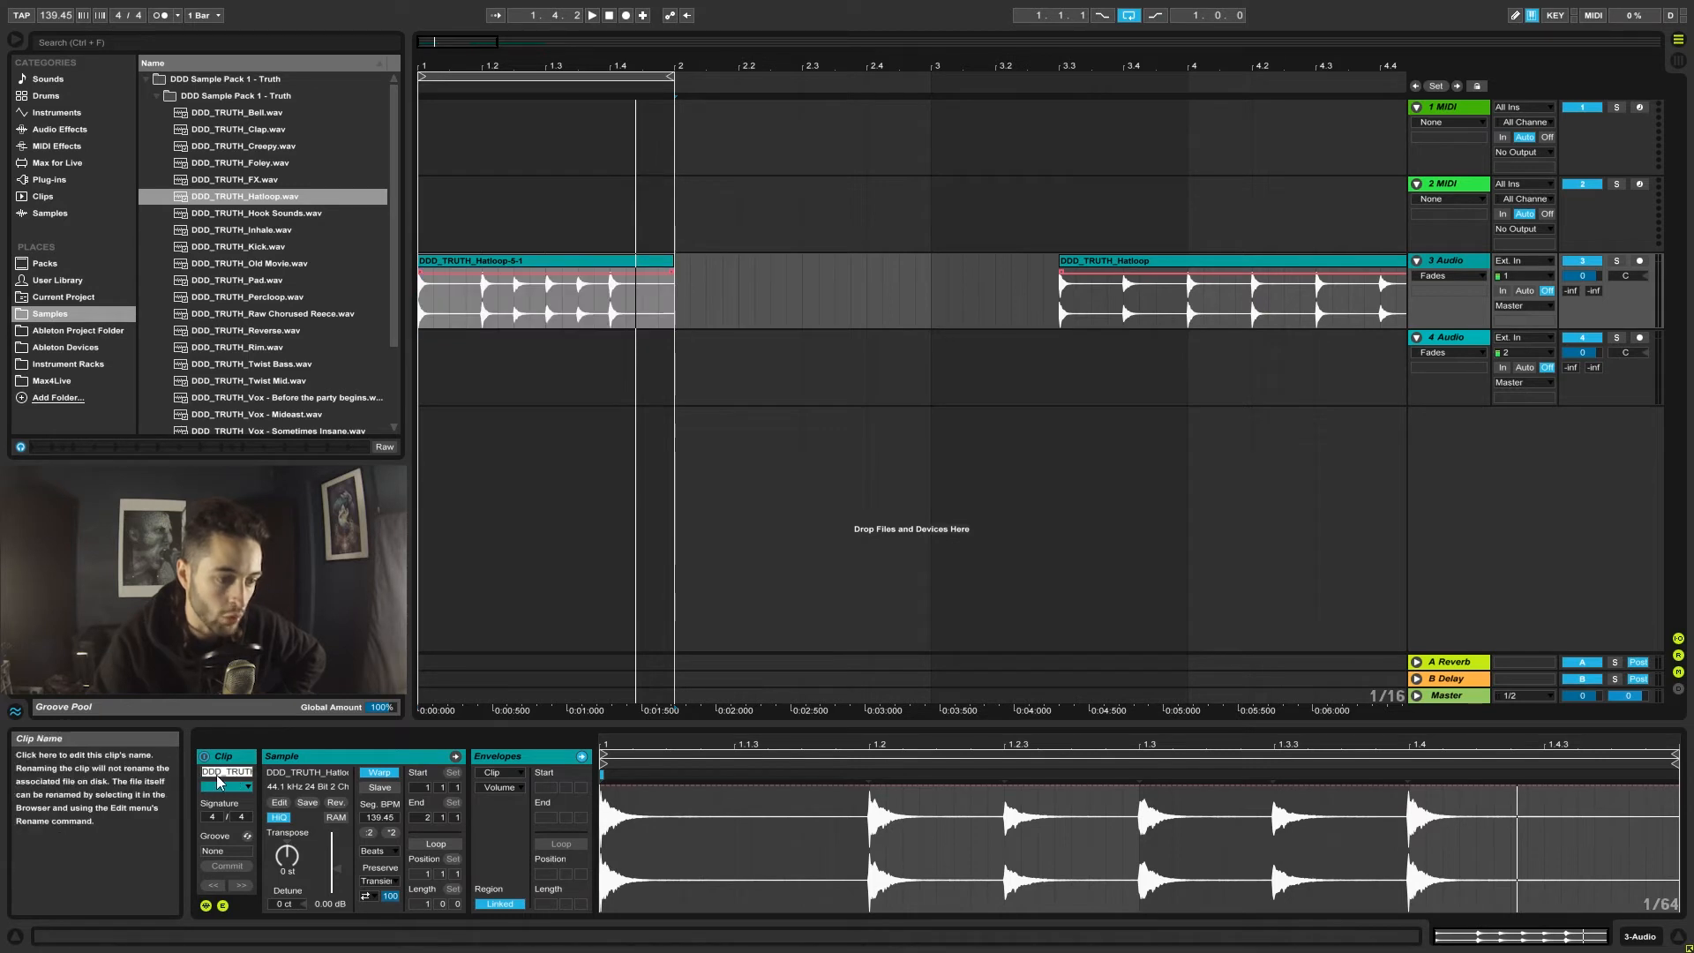
pyautogui.click(473, 255)
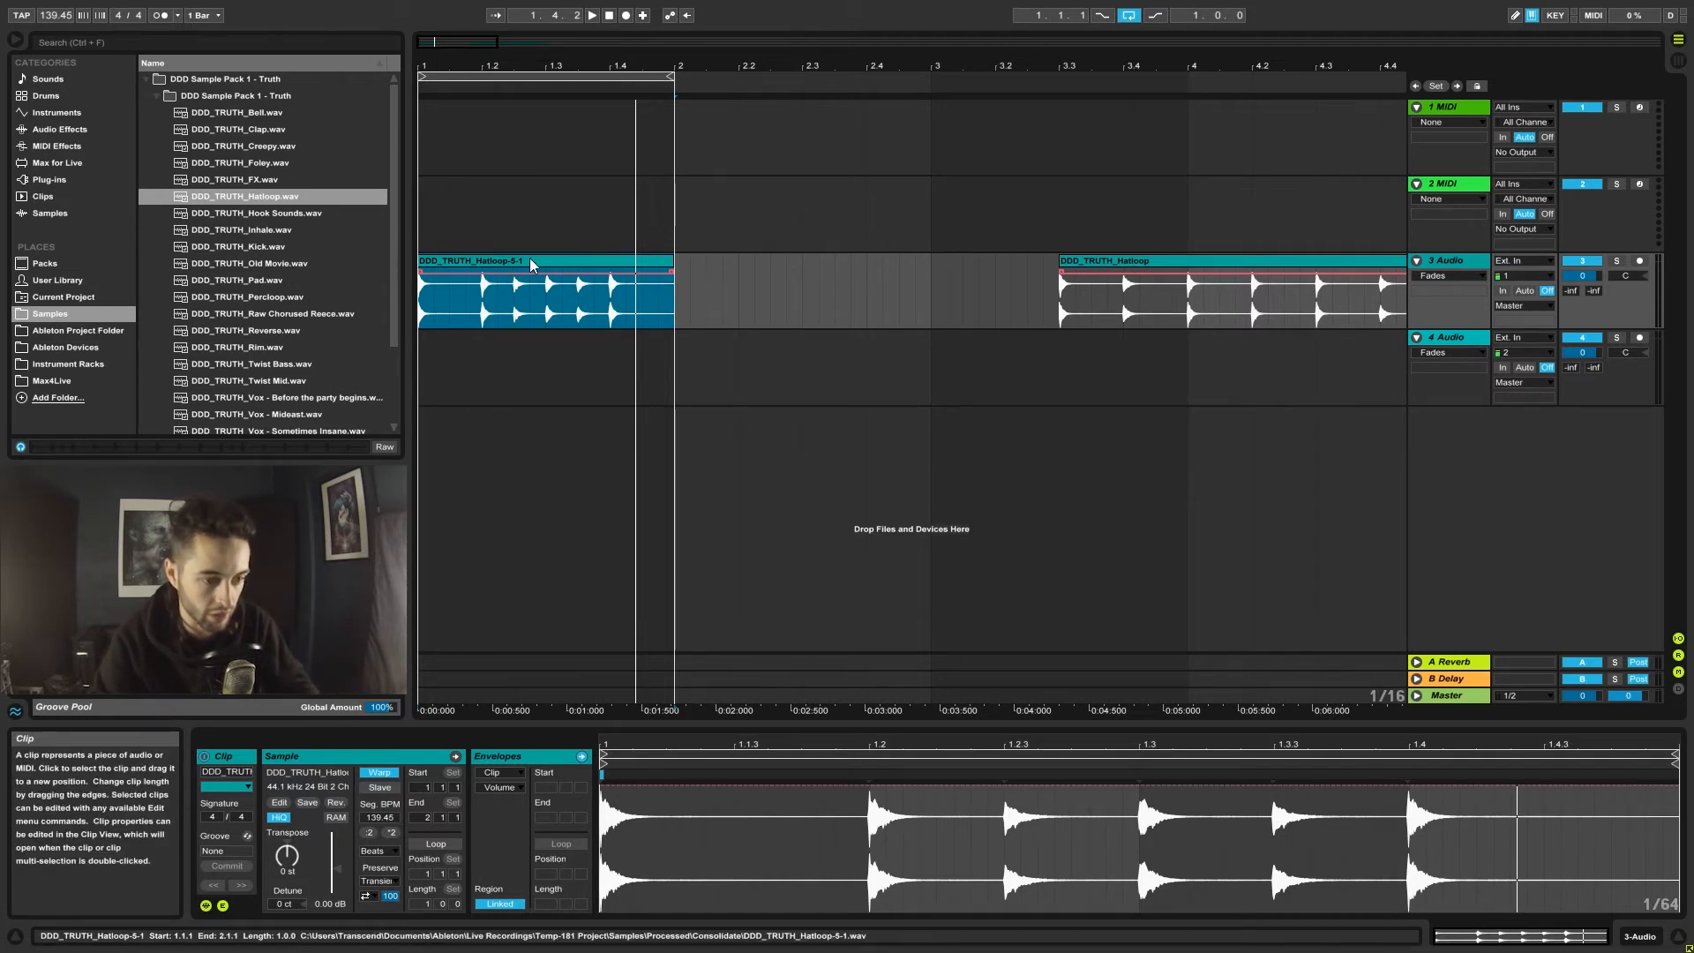
pyautogui.hotkey('ctrl', 'r')
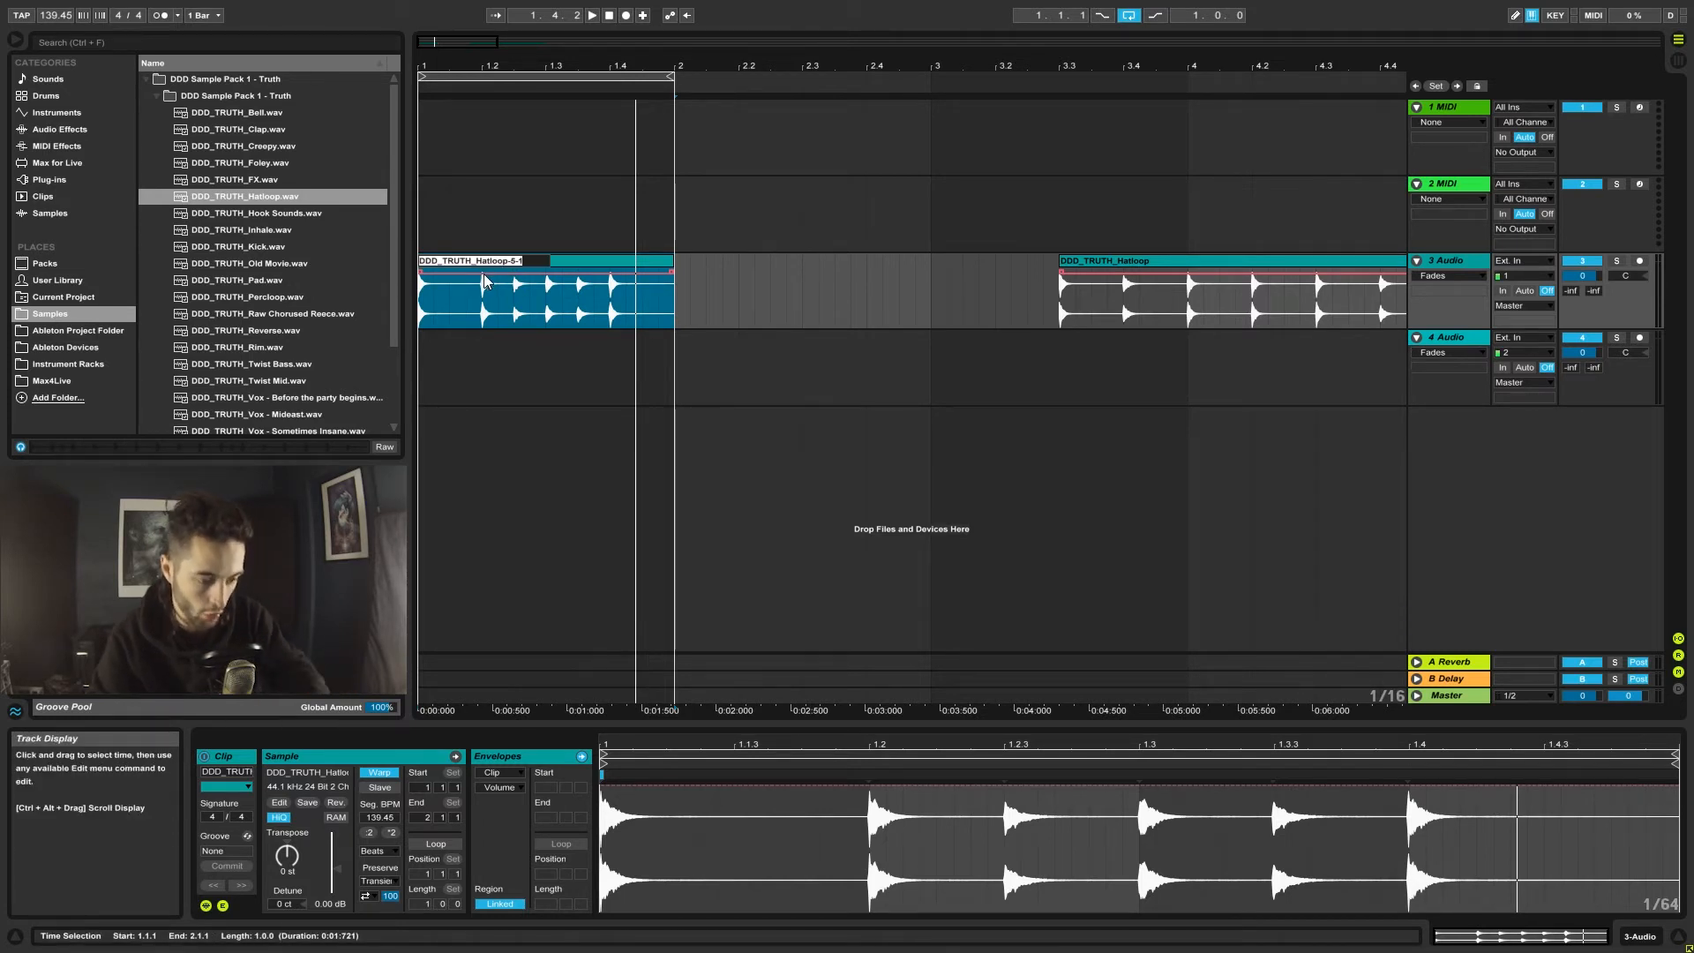
pyautogui.write('HA')
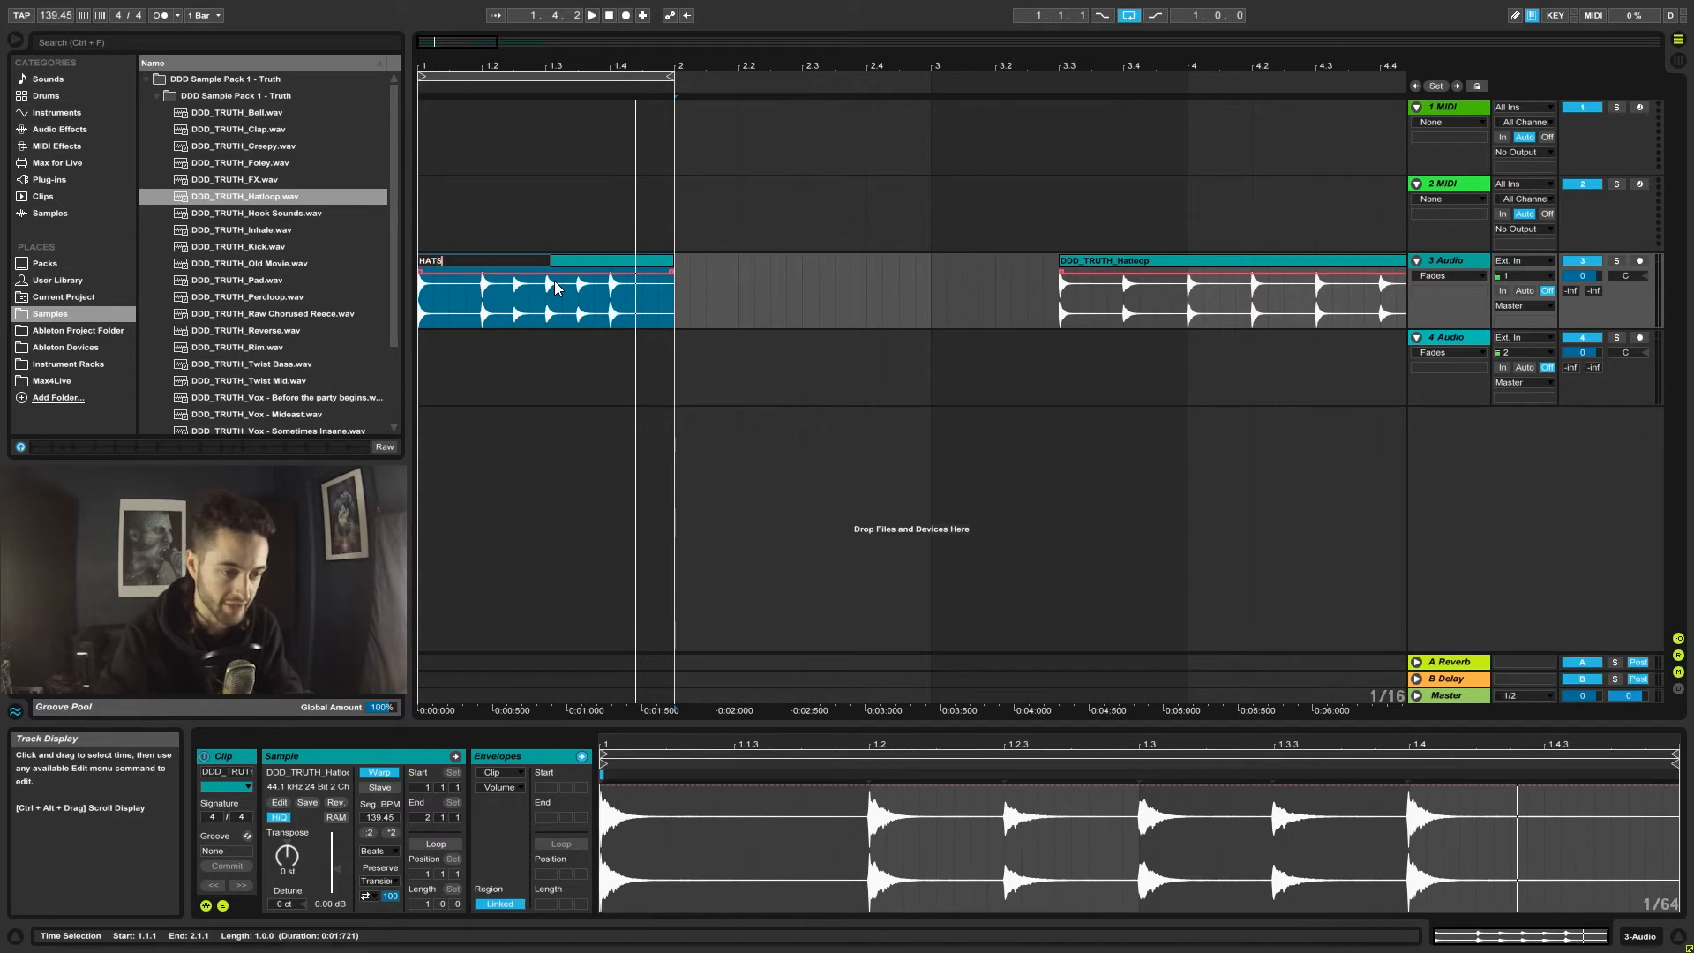
pyautogui.write('TS')
pyautogui.press('Return')
pyautogui.click(435, 263)
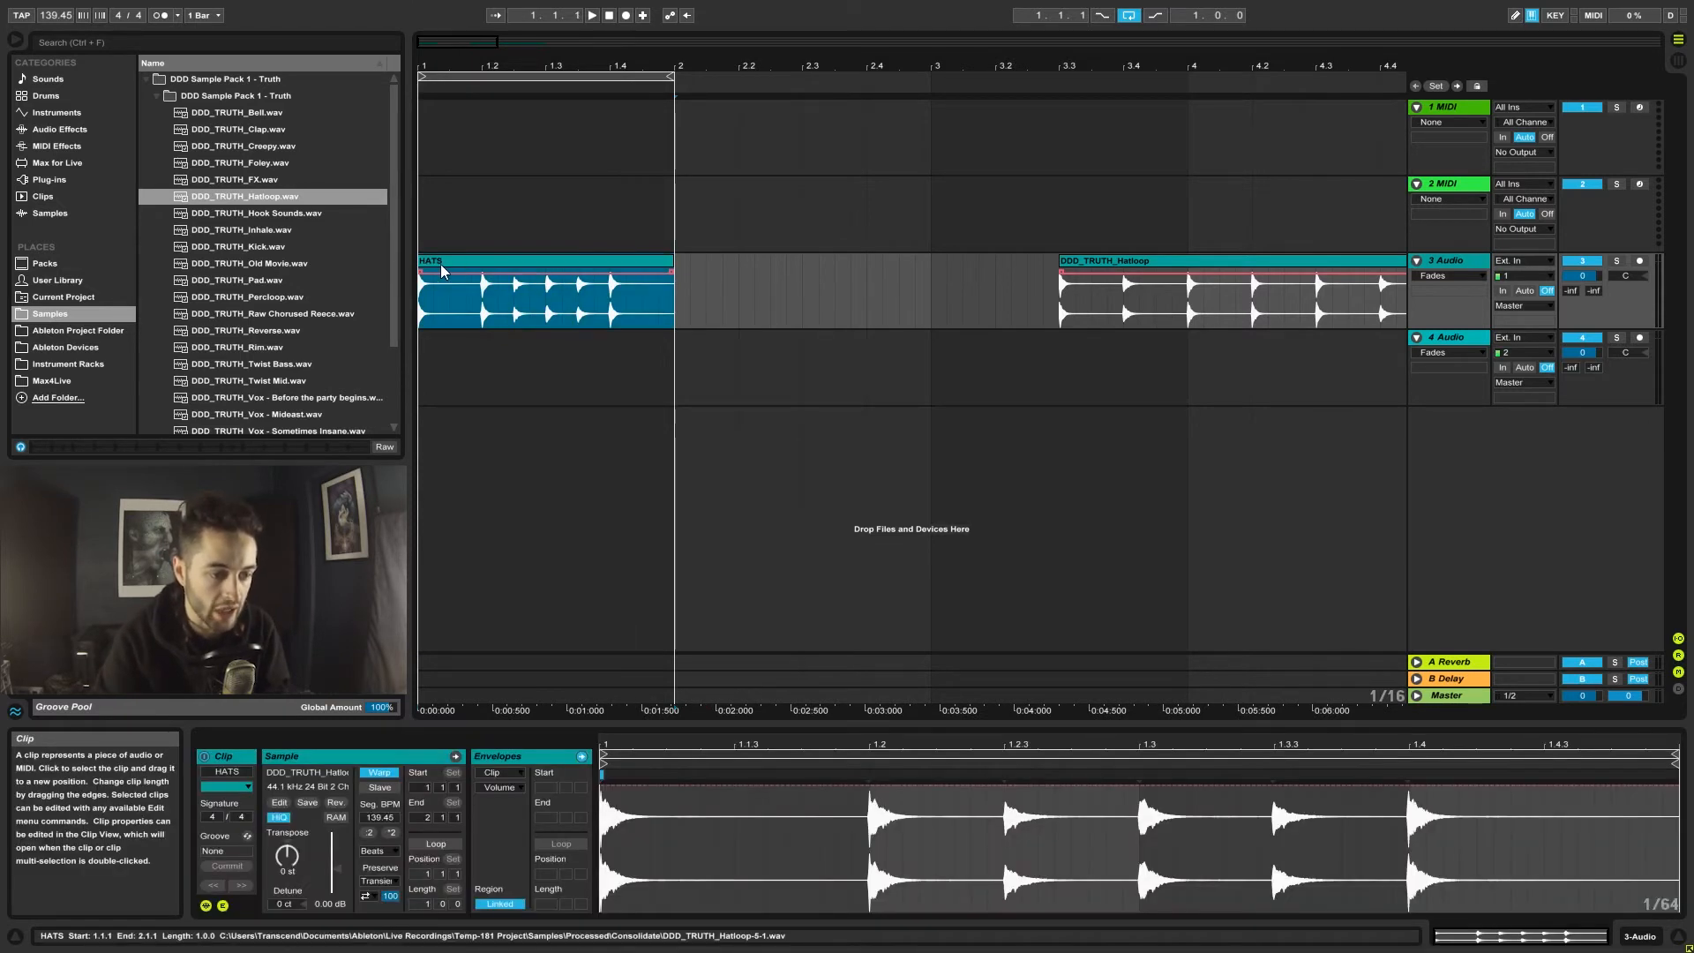
# Rename the first audio track, which holds the hat clips, as HATS.
pyautogui.click(1461, 262)
pyautogui.hotkey('ctrl', 'r')
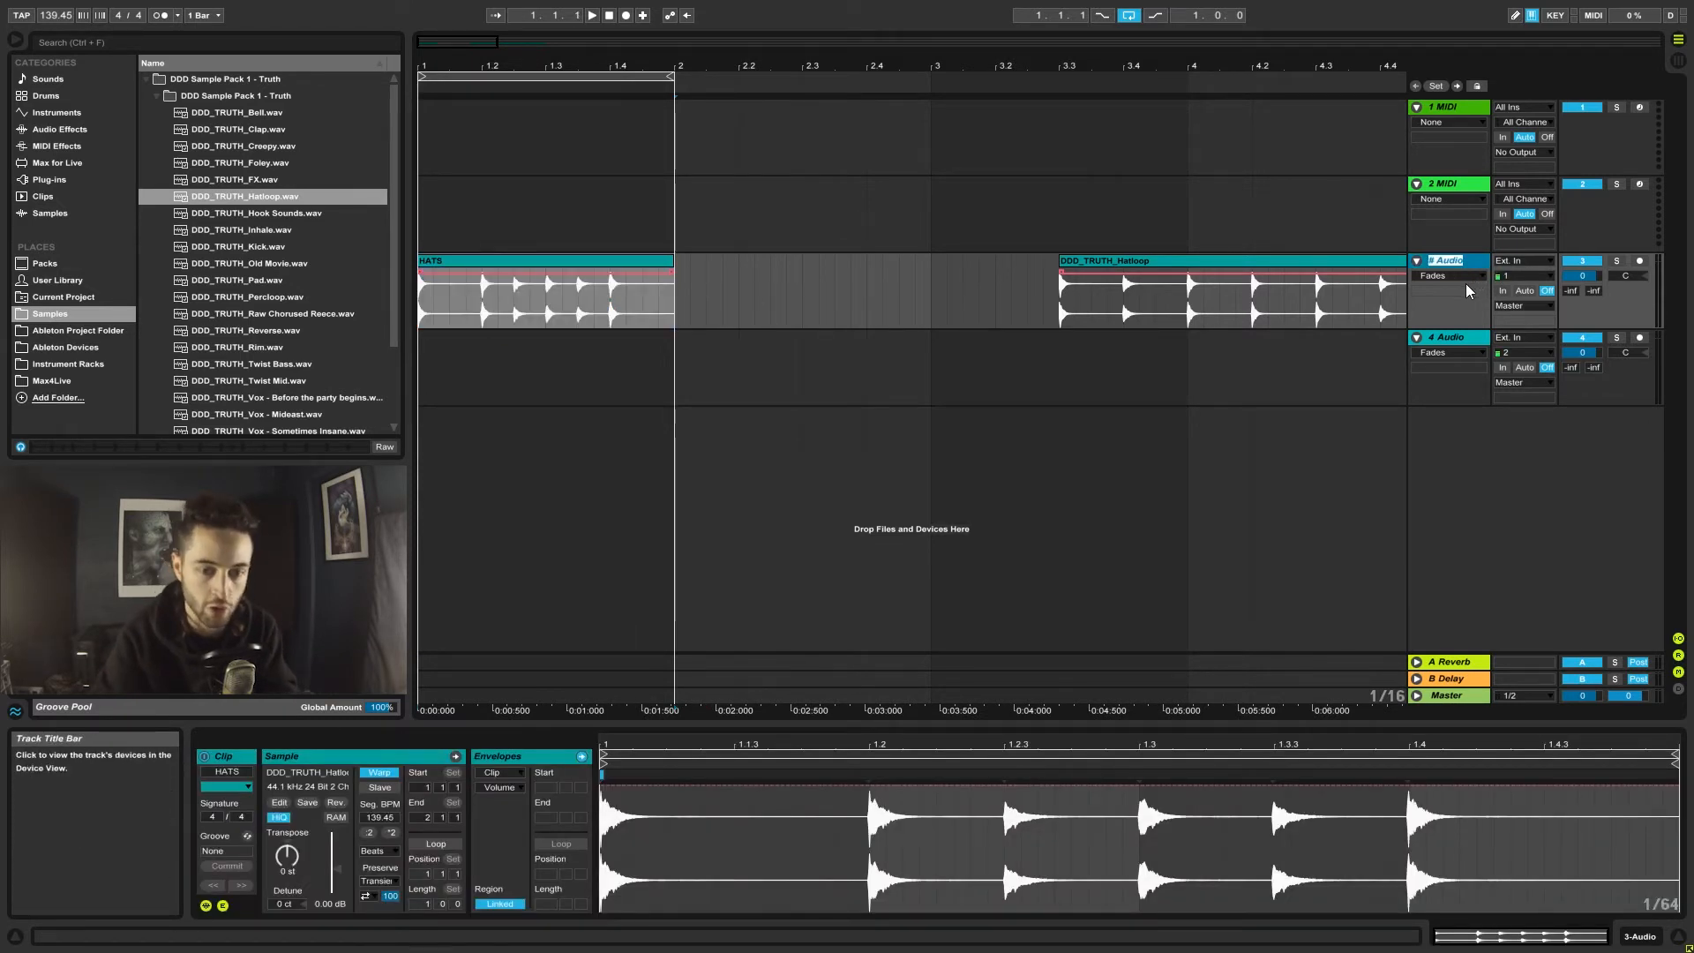
pyautogui.write('HATS')
pyautogui.press('Return')
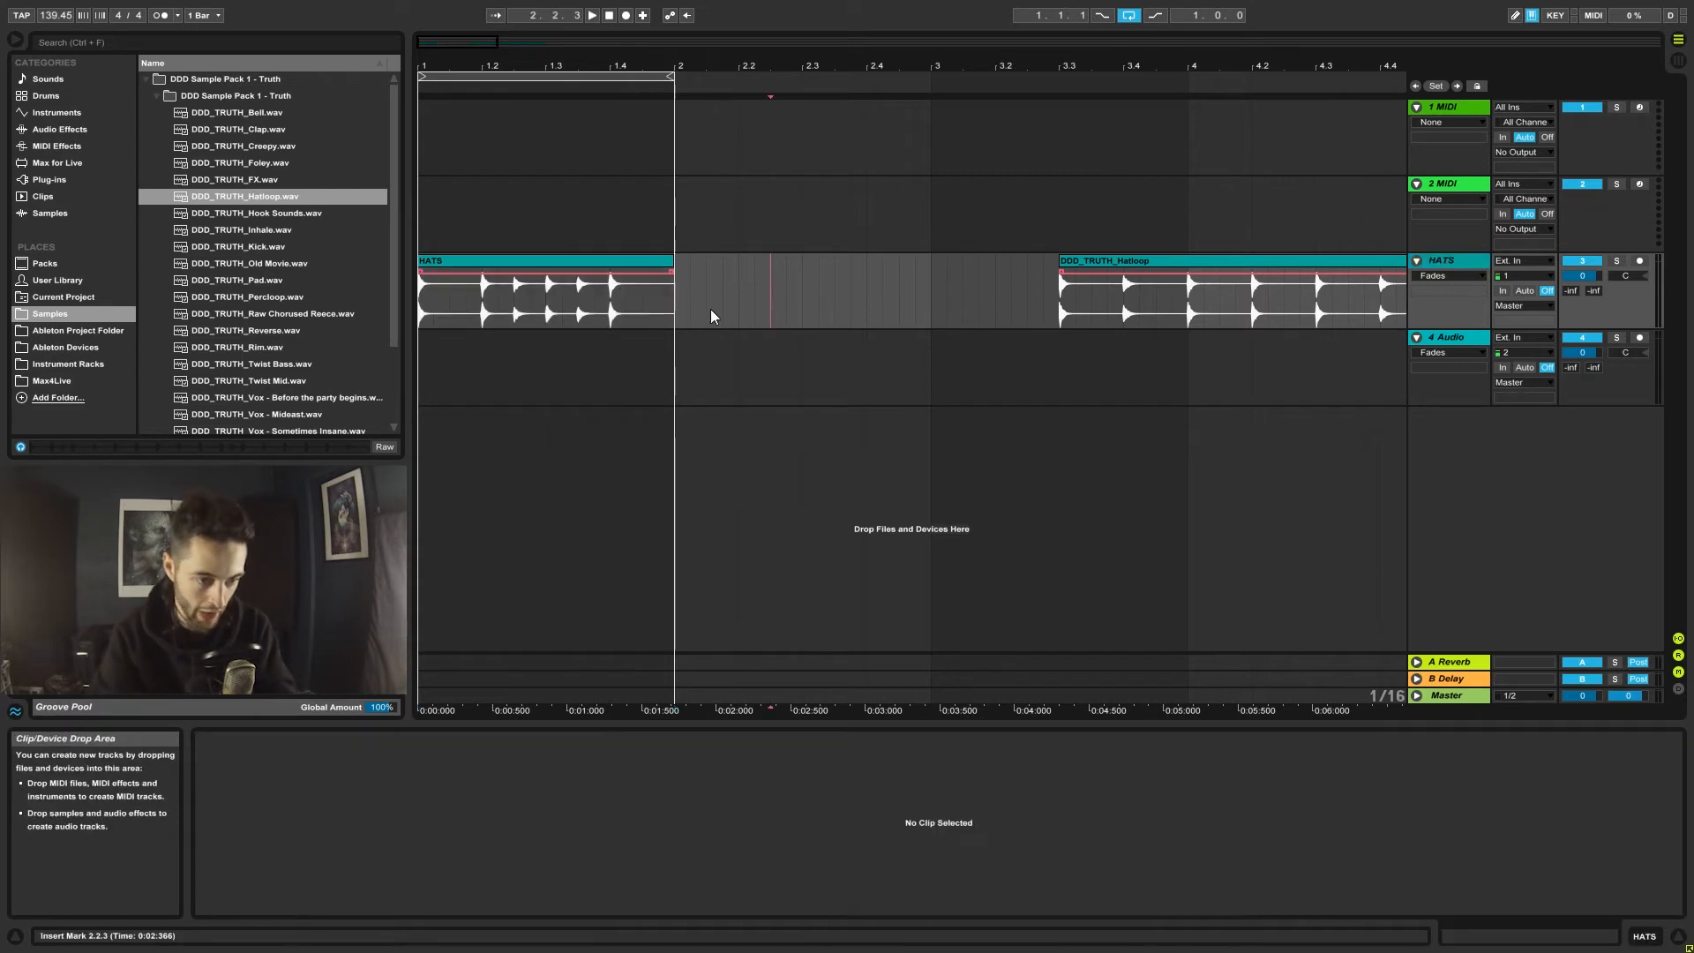
# Colour the HATS clip medium blue and the HATS track bright blue.
pyautogui.click(582, 300)
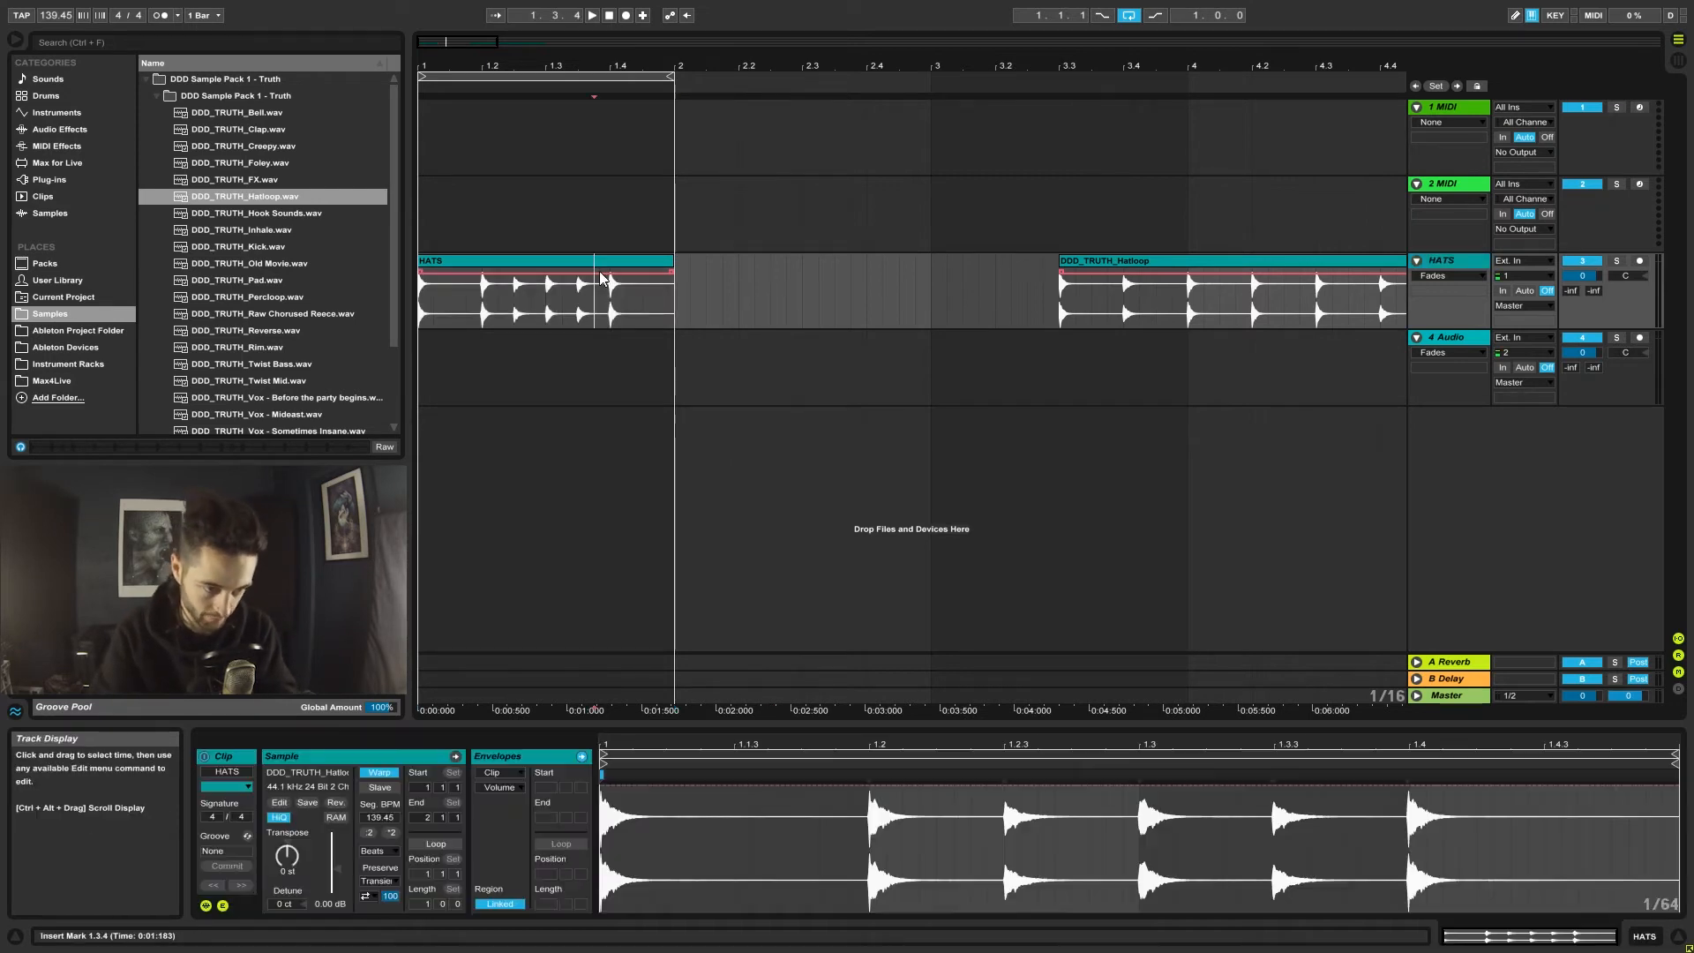
pyautogui.click(224, 788)
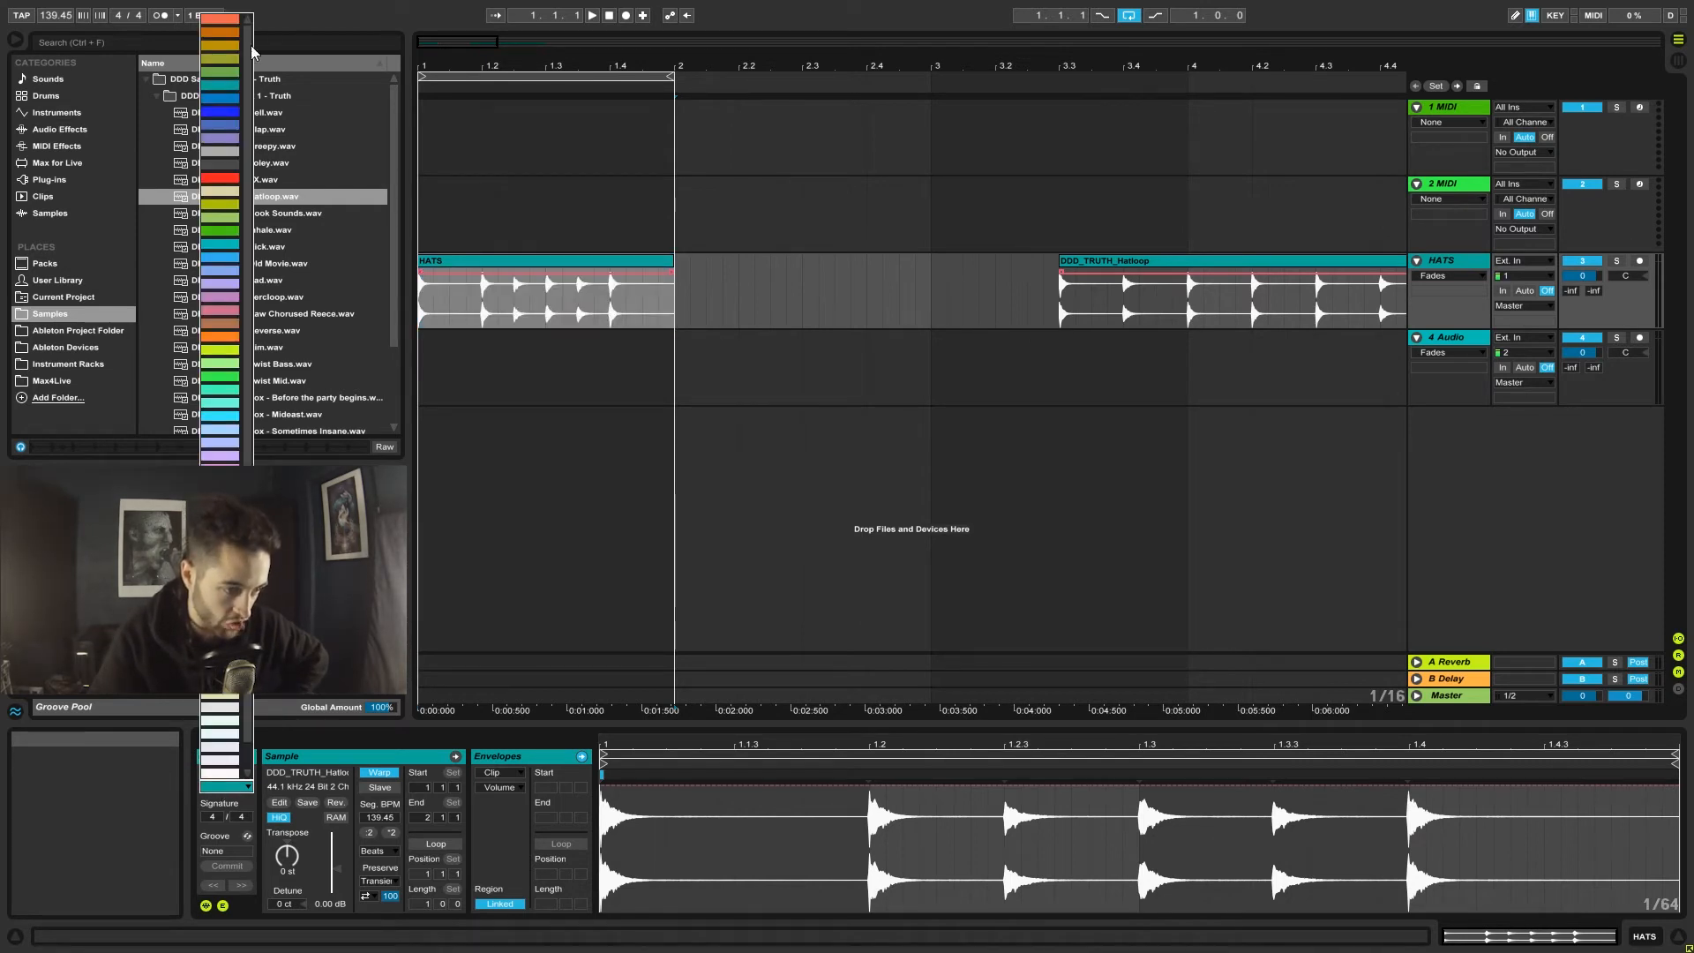
pyautogui.click(221, 111)
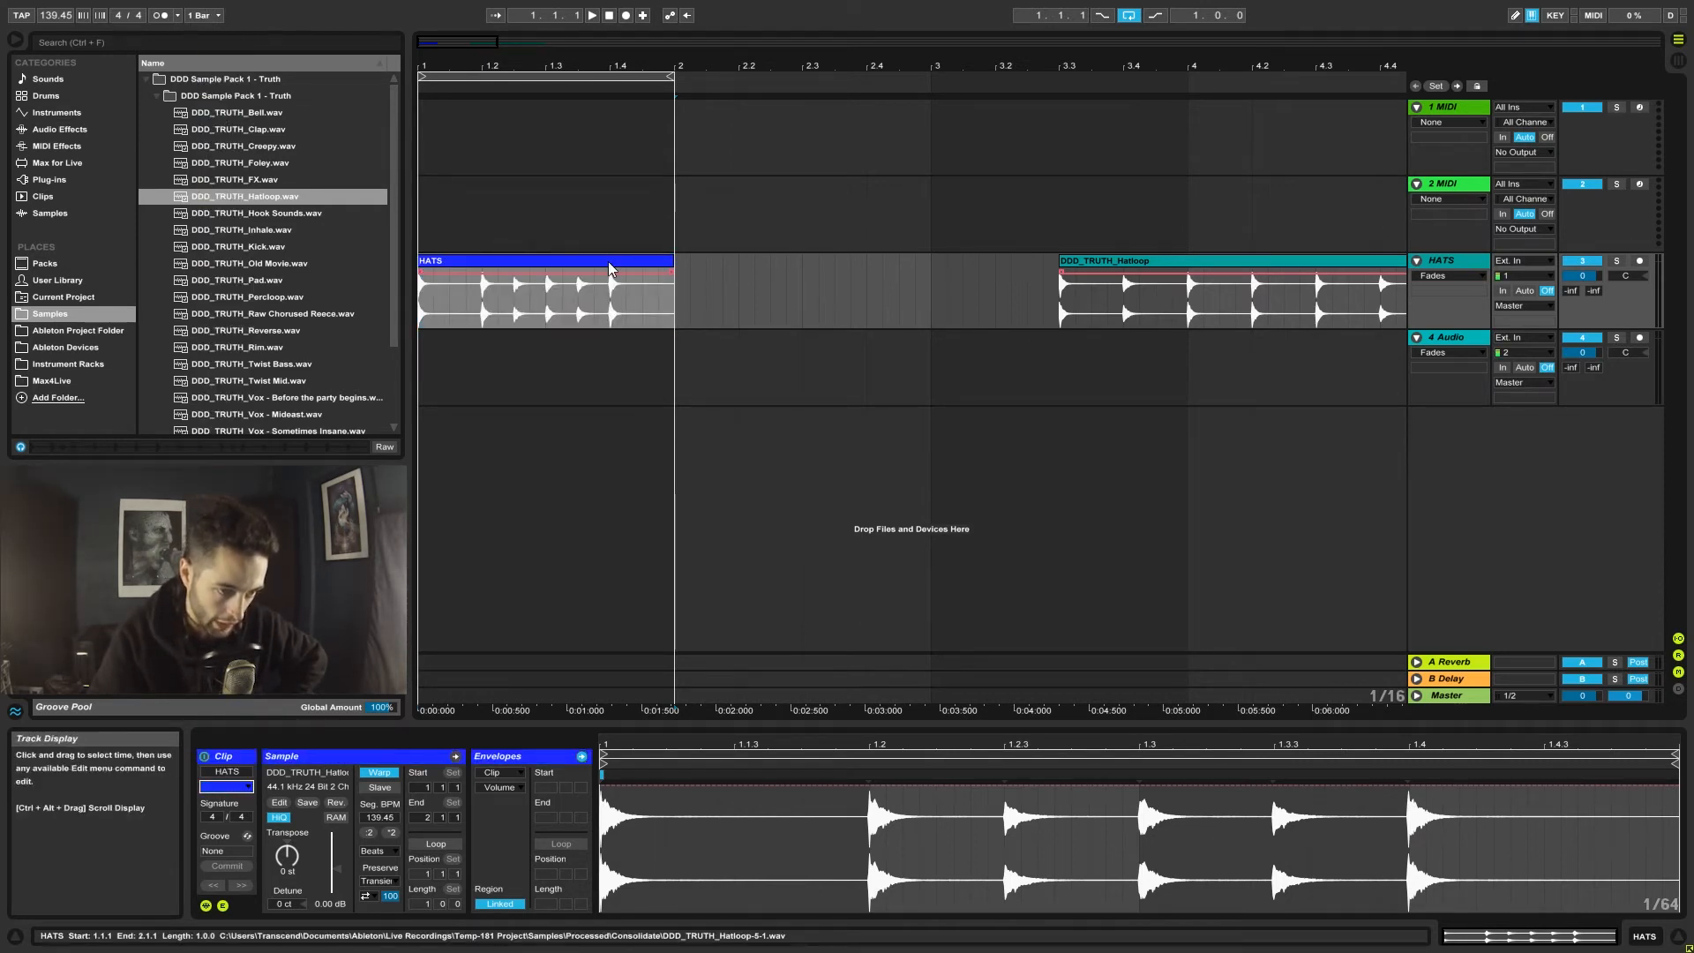
pyautogui.rightClick(609, 264)
pyautogui.click(711, 594)
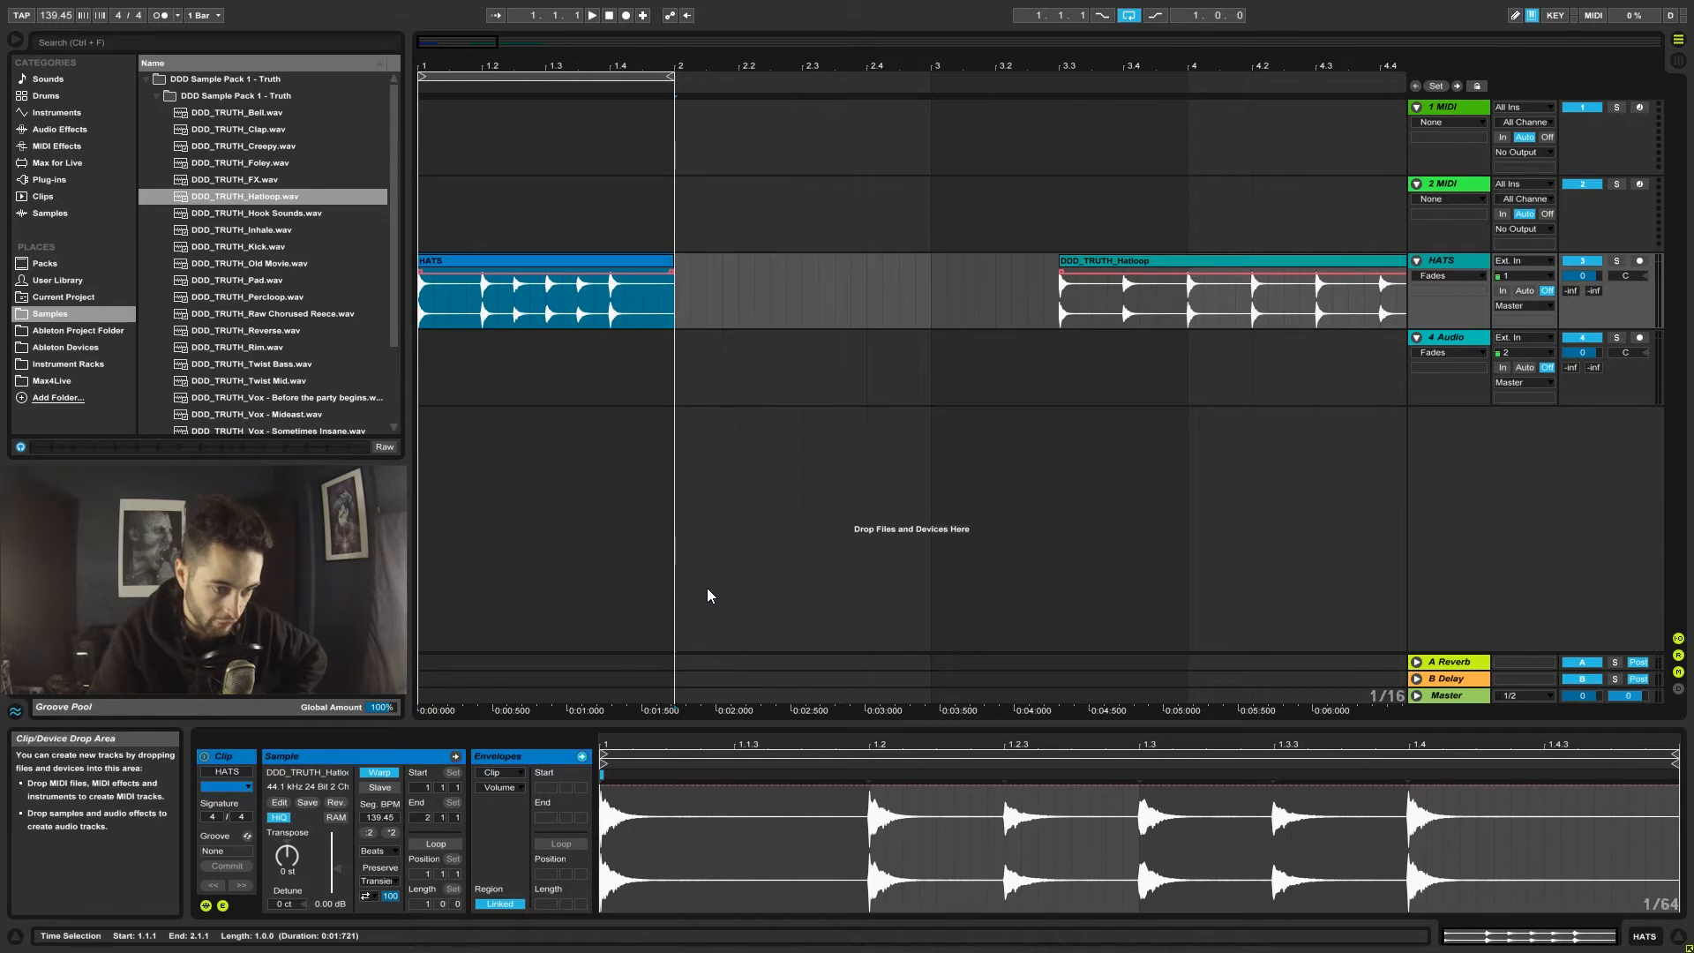
pyautogui.rightClick(1445, 268)
pyautogui.click(1526, 491)
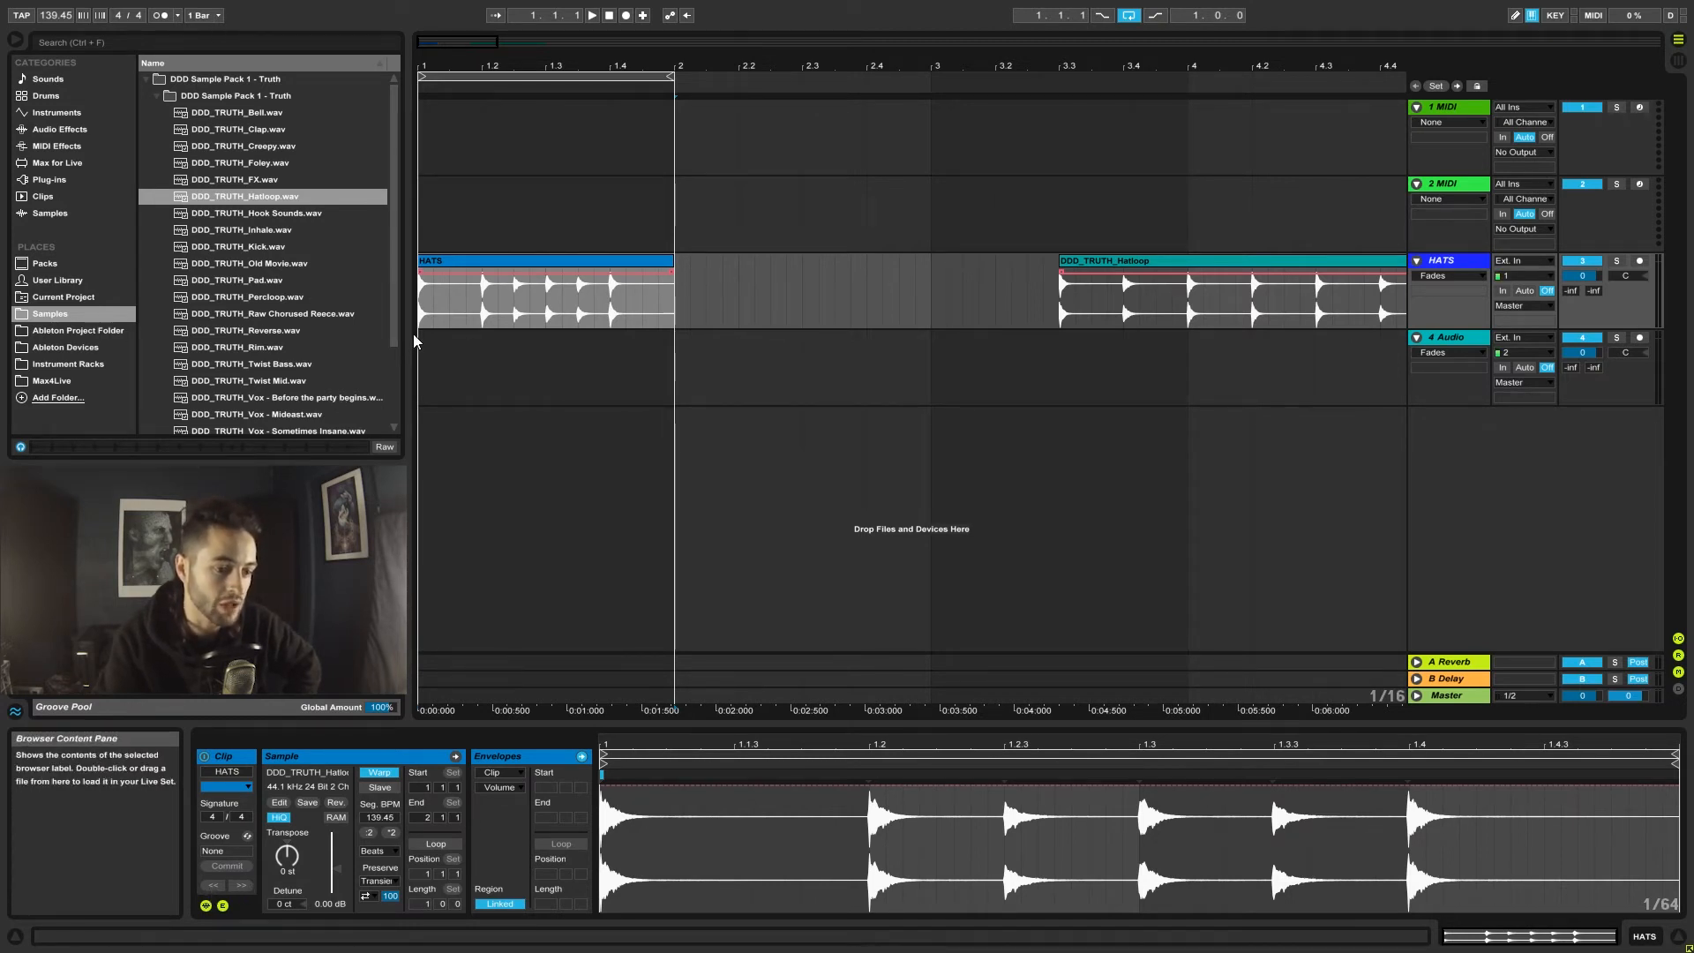
pyautogui.click(202, 15)
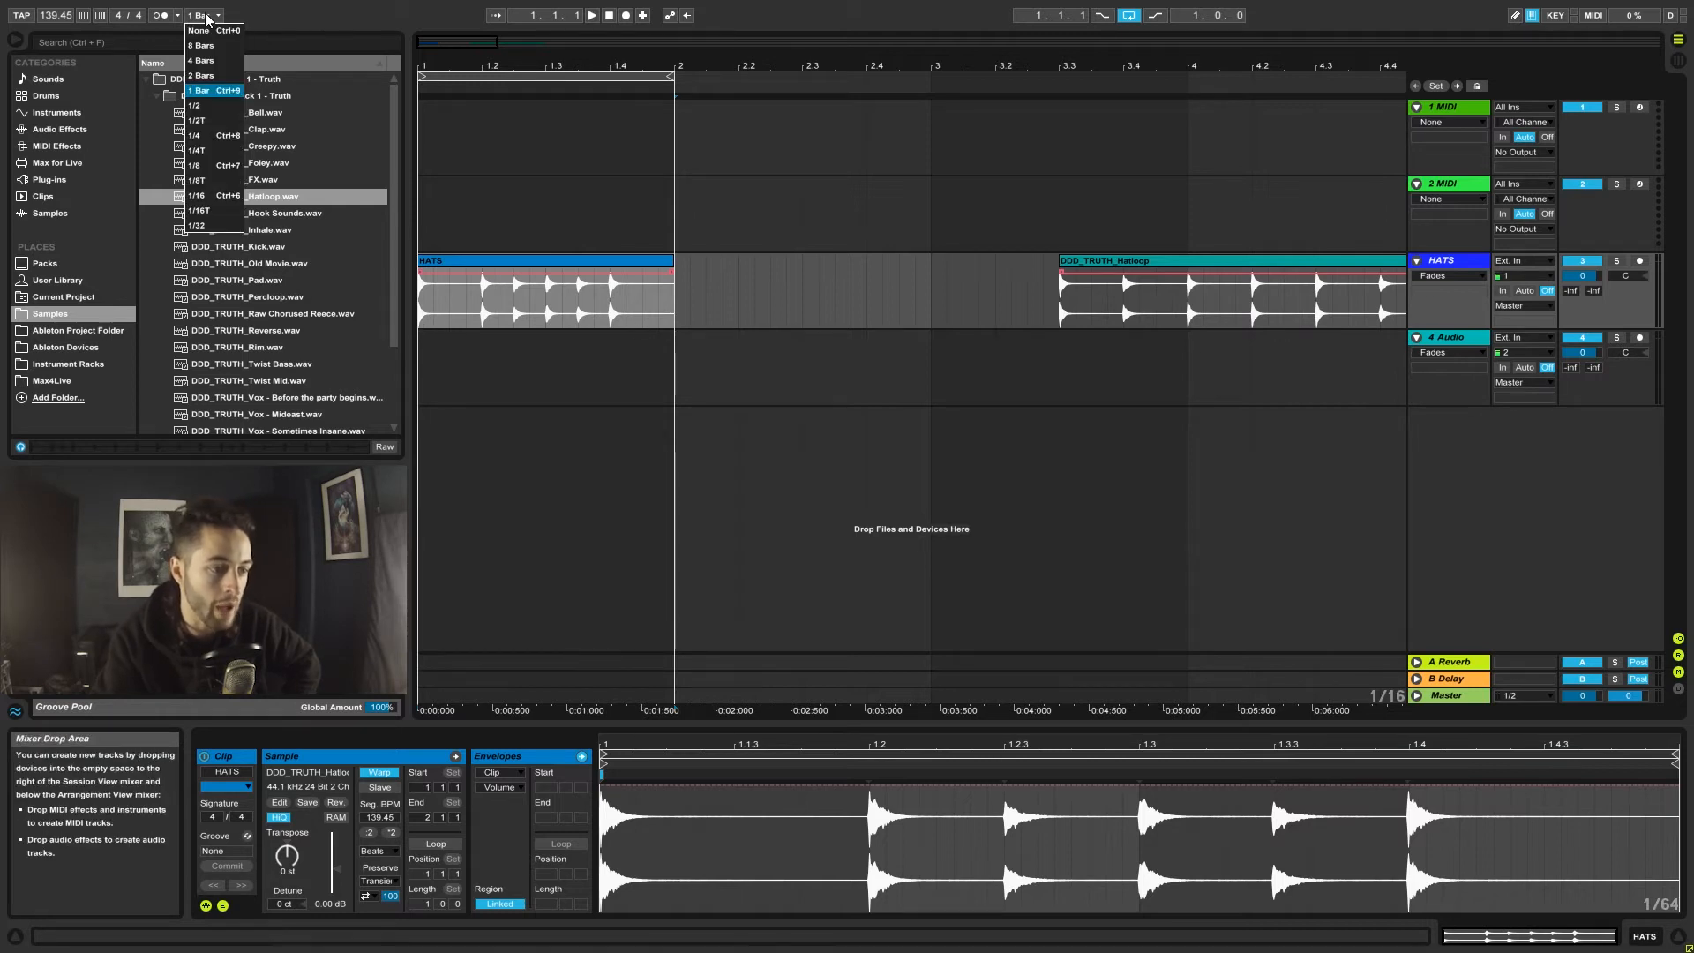
pyautogui.click(290, 7)
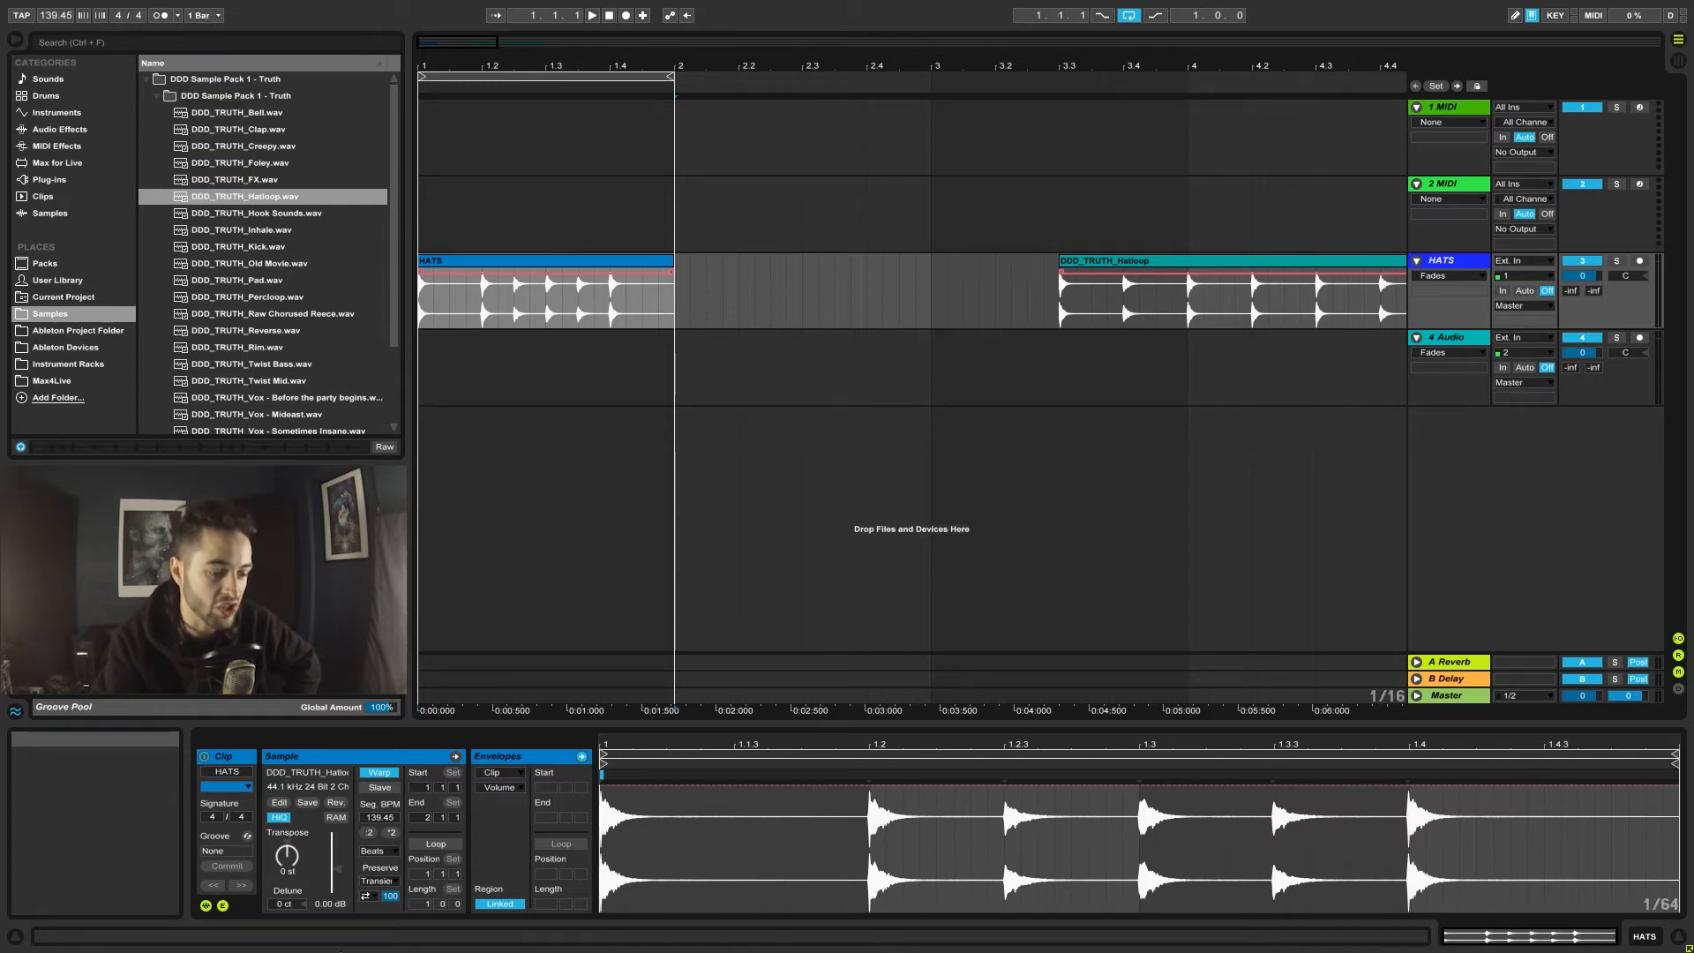
# Reverse the HATS clip's sample, listen to it in the loop, and reverse it back to its original direction.
pyautogui.click(436, 288)
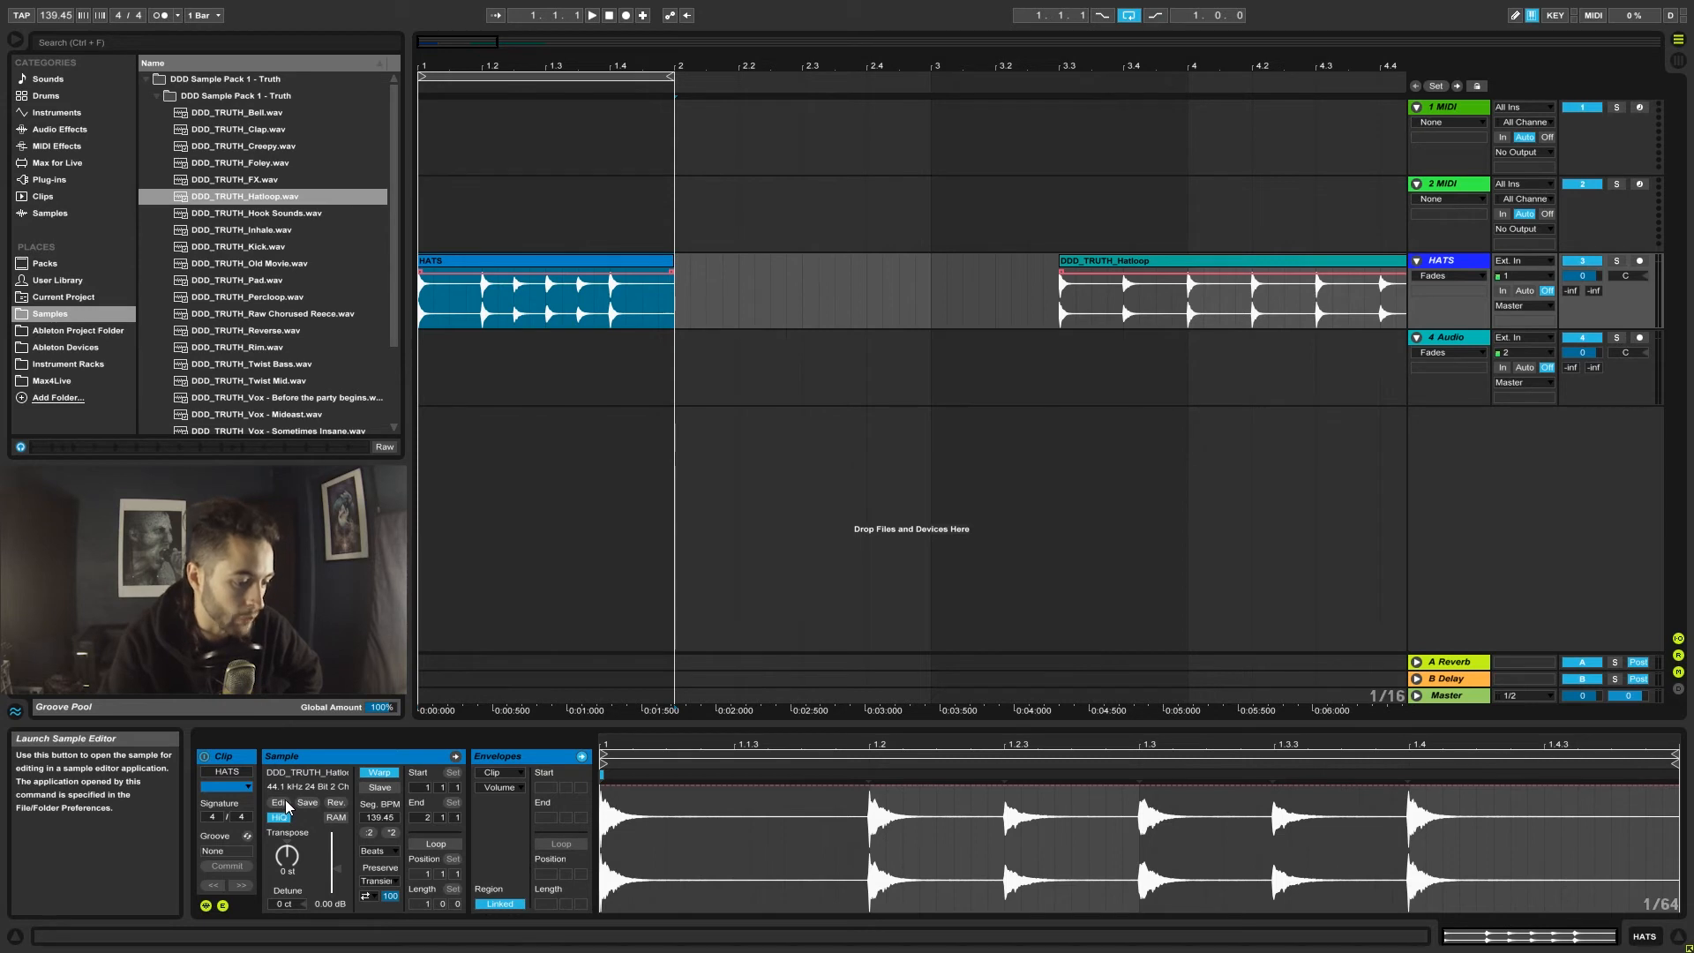
pyautogui.click(335, 802)
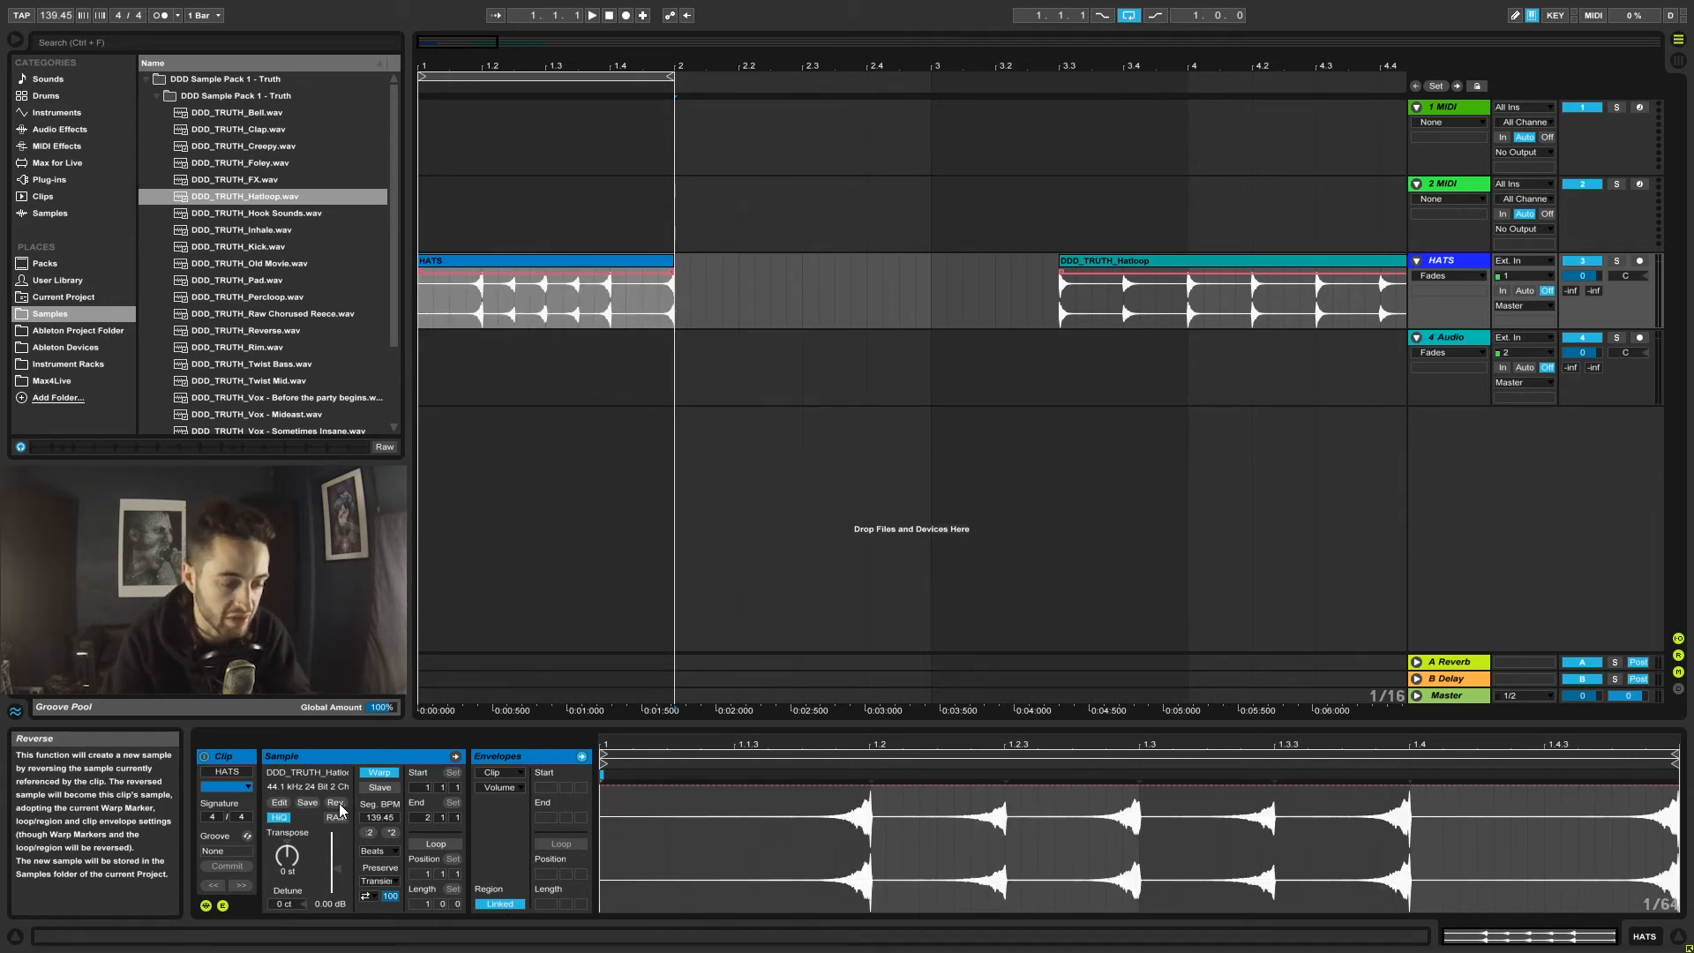
pyautogui.press('space')
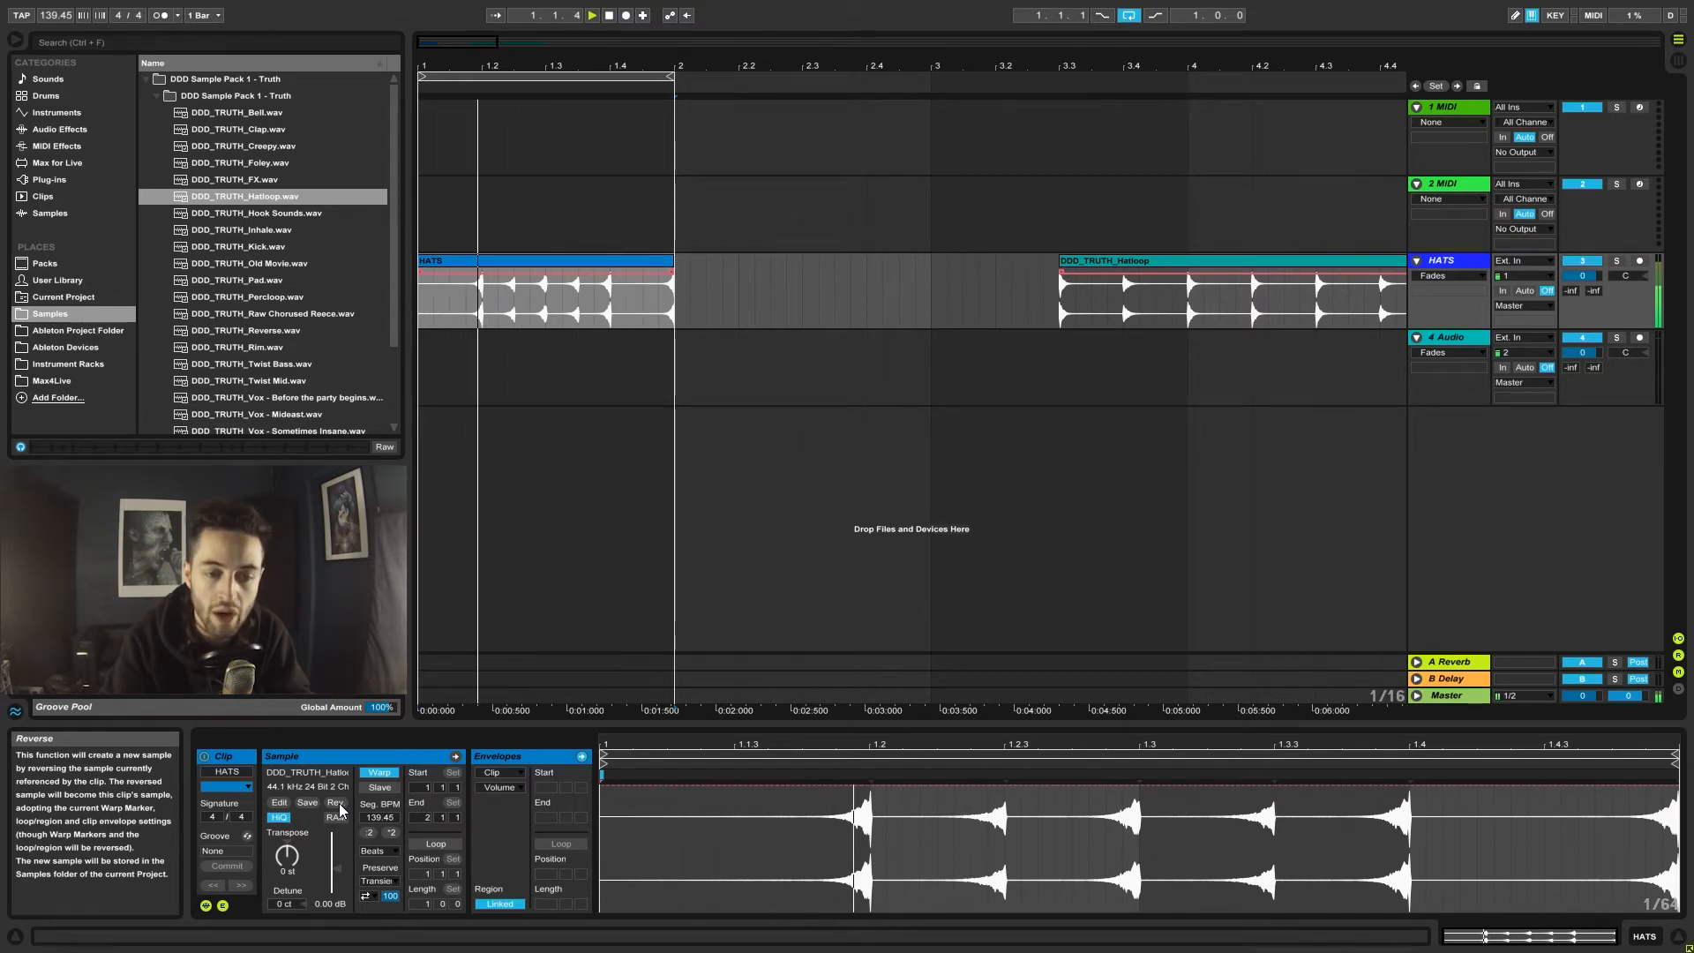
pyautogui.click(336, 803)
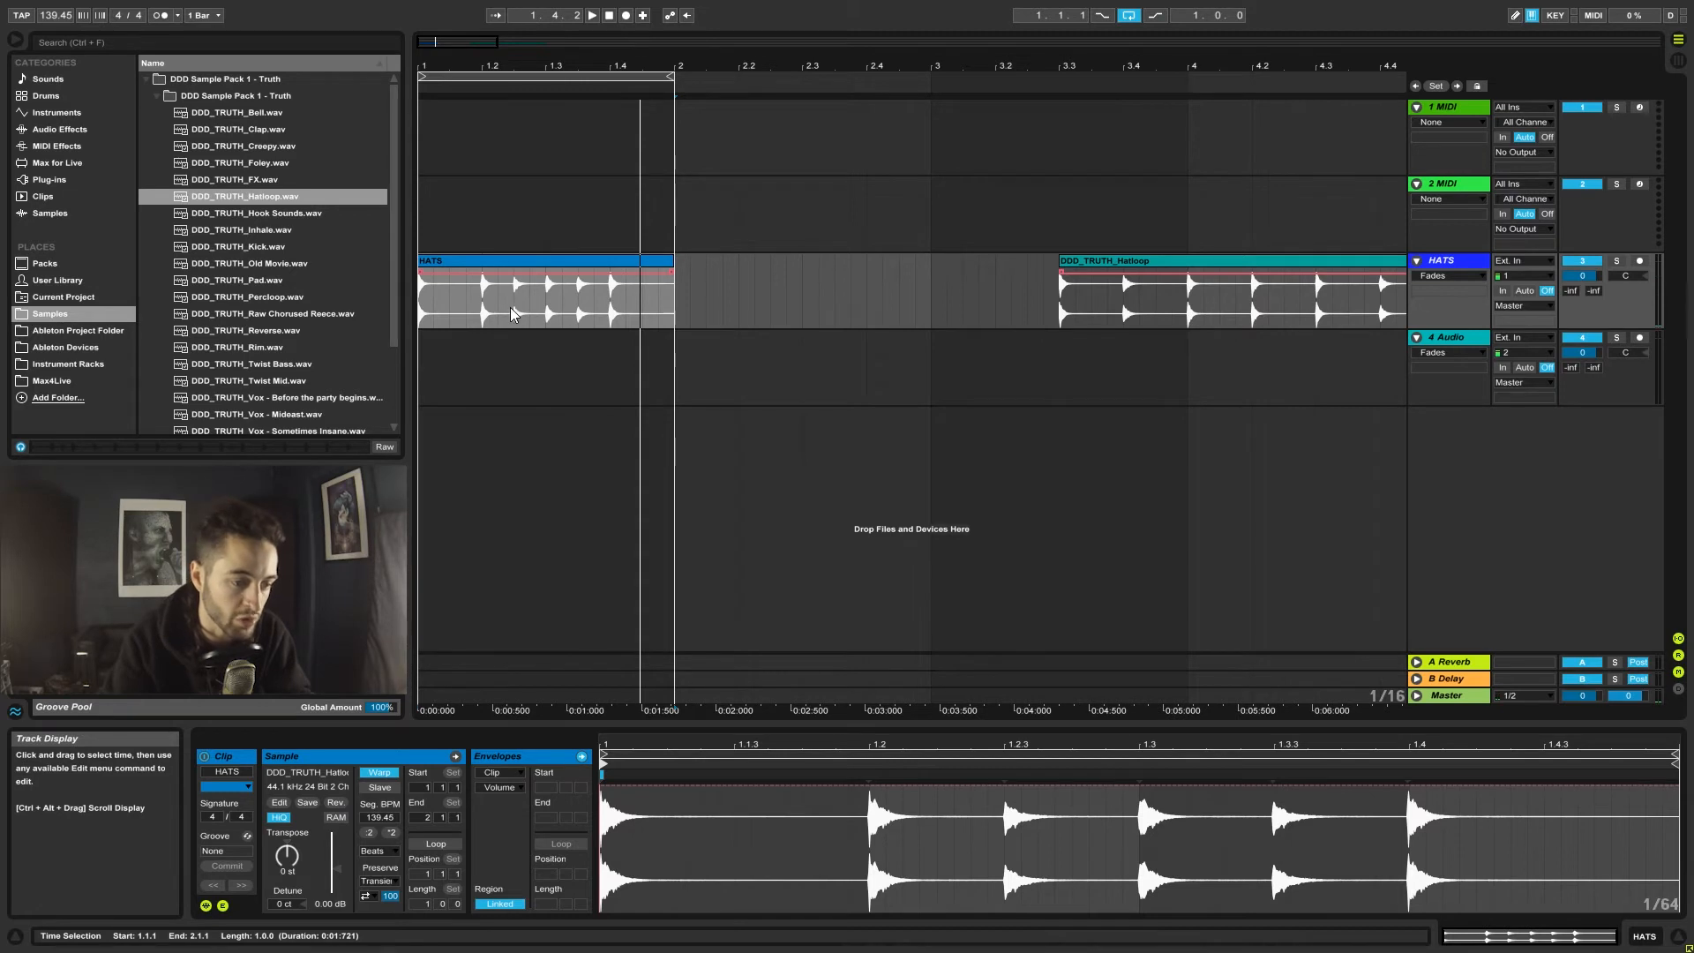
# Split the HATS clip around the hit between 1.2.3 and 1.3 and reverse the middle piece.
pyautogui.moveTo(512, 302); pyautogui.dragTo(539, 301)
pyautogui.hotkey('ctrl', 'e')
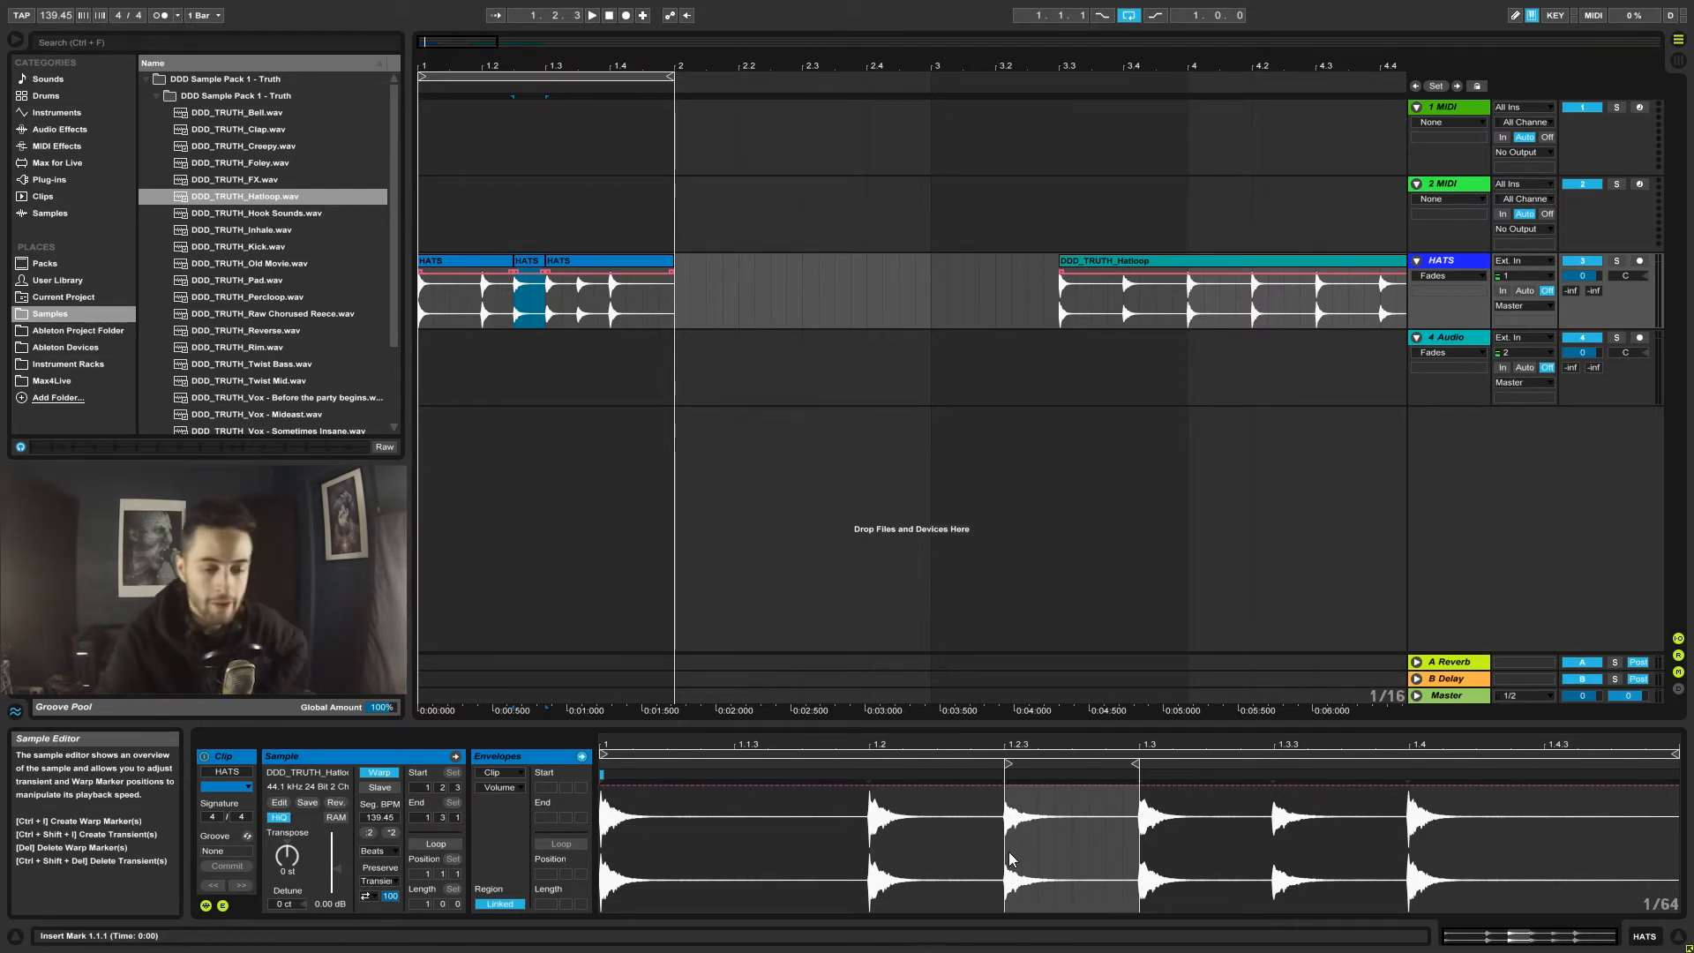
pyautogui.click(336, 804)
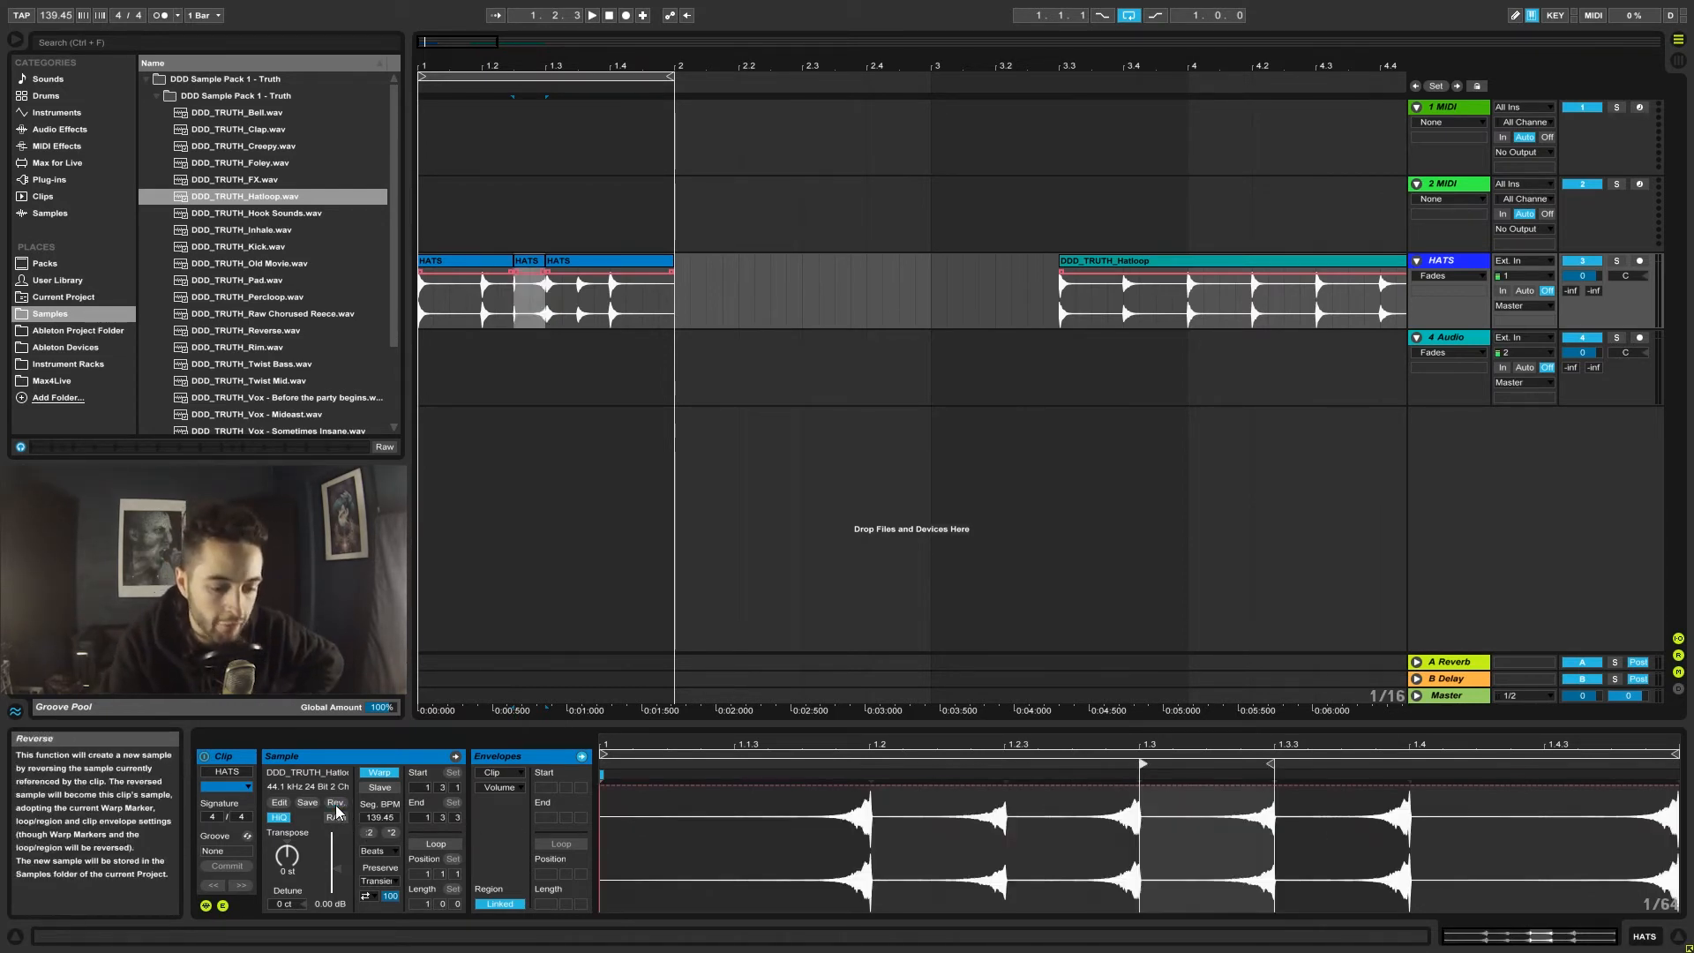
# Listen to the loop with the reversed piece and undo both the reversal and the split.
pyautogui.click(490, 263)
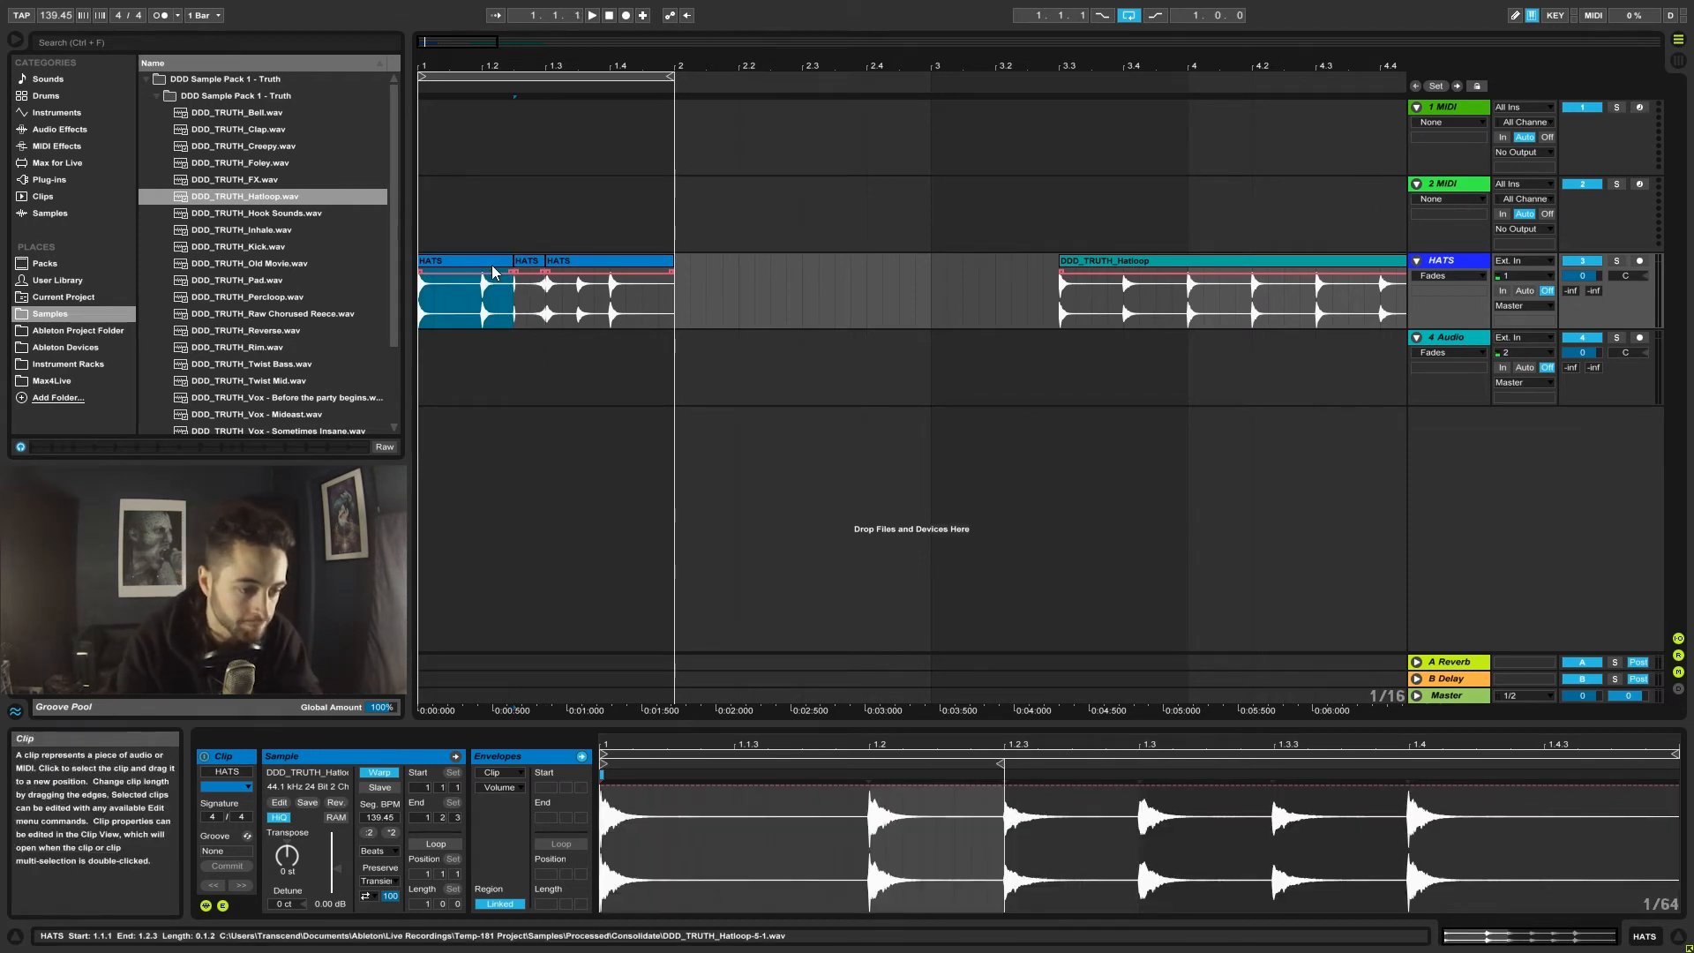
pyautogui.press('space')
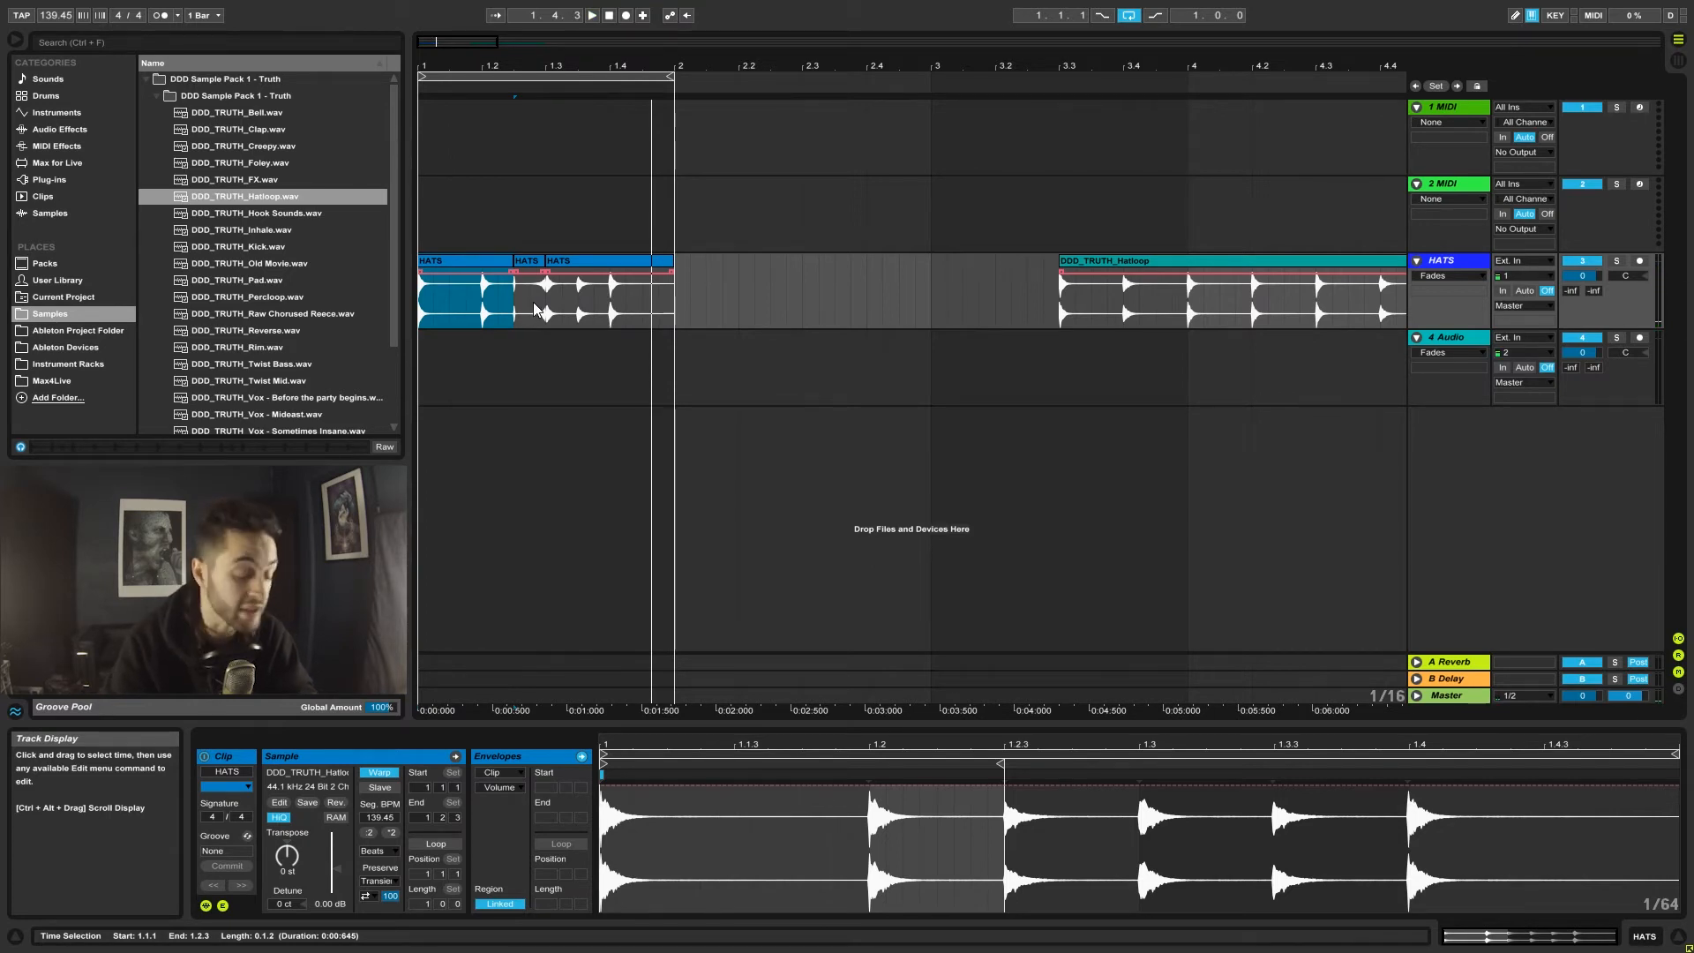
pyautogui.hotkey('ctrl', 'z')
pyautogui.hotkey('ctrl', 'z')
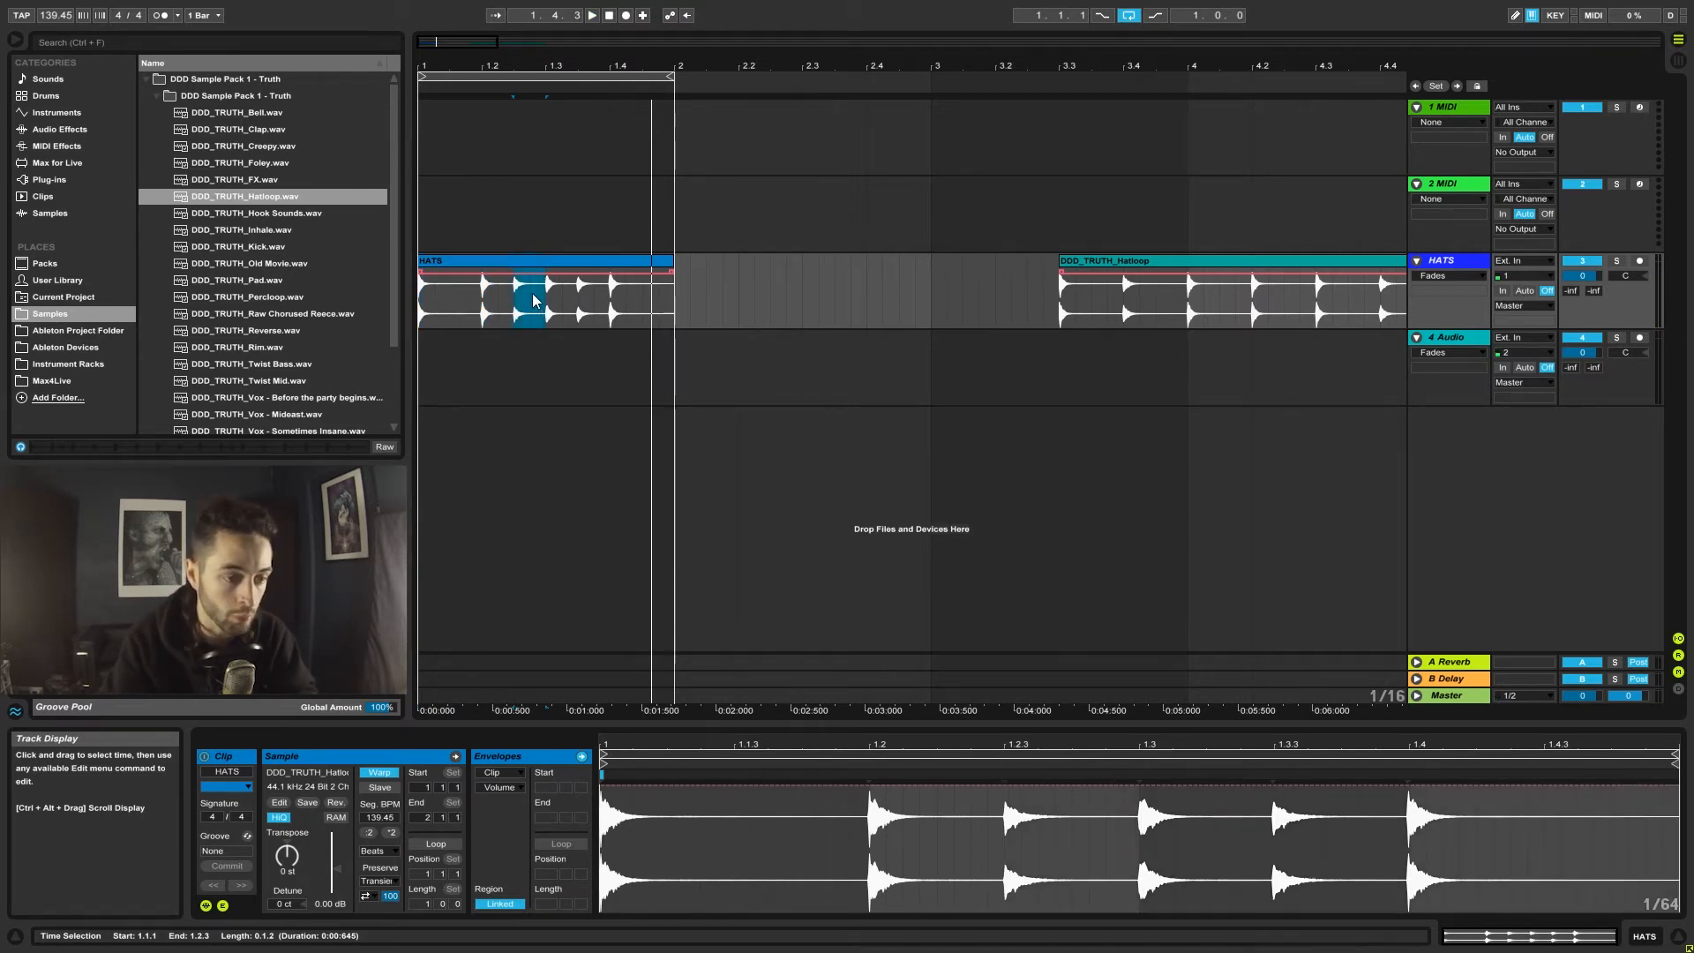
# Select the whole HATS clip and move its transposition to 48 st and down to -48 st.
pyautogui.click(533, 262)
pyautogui.press('space')
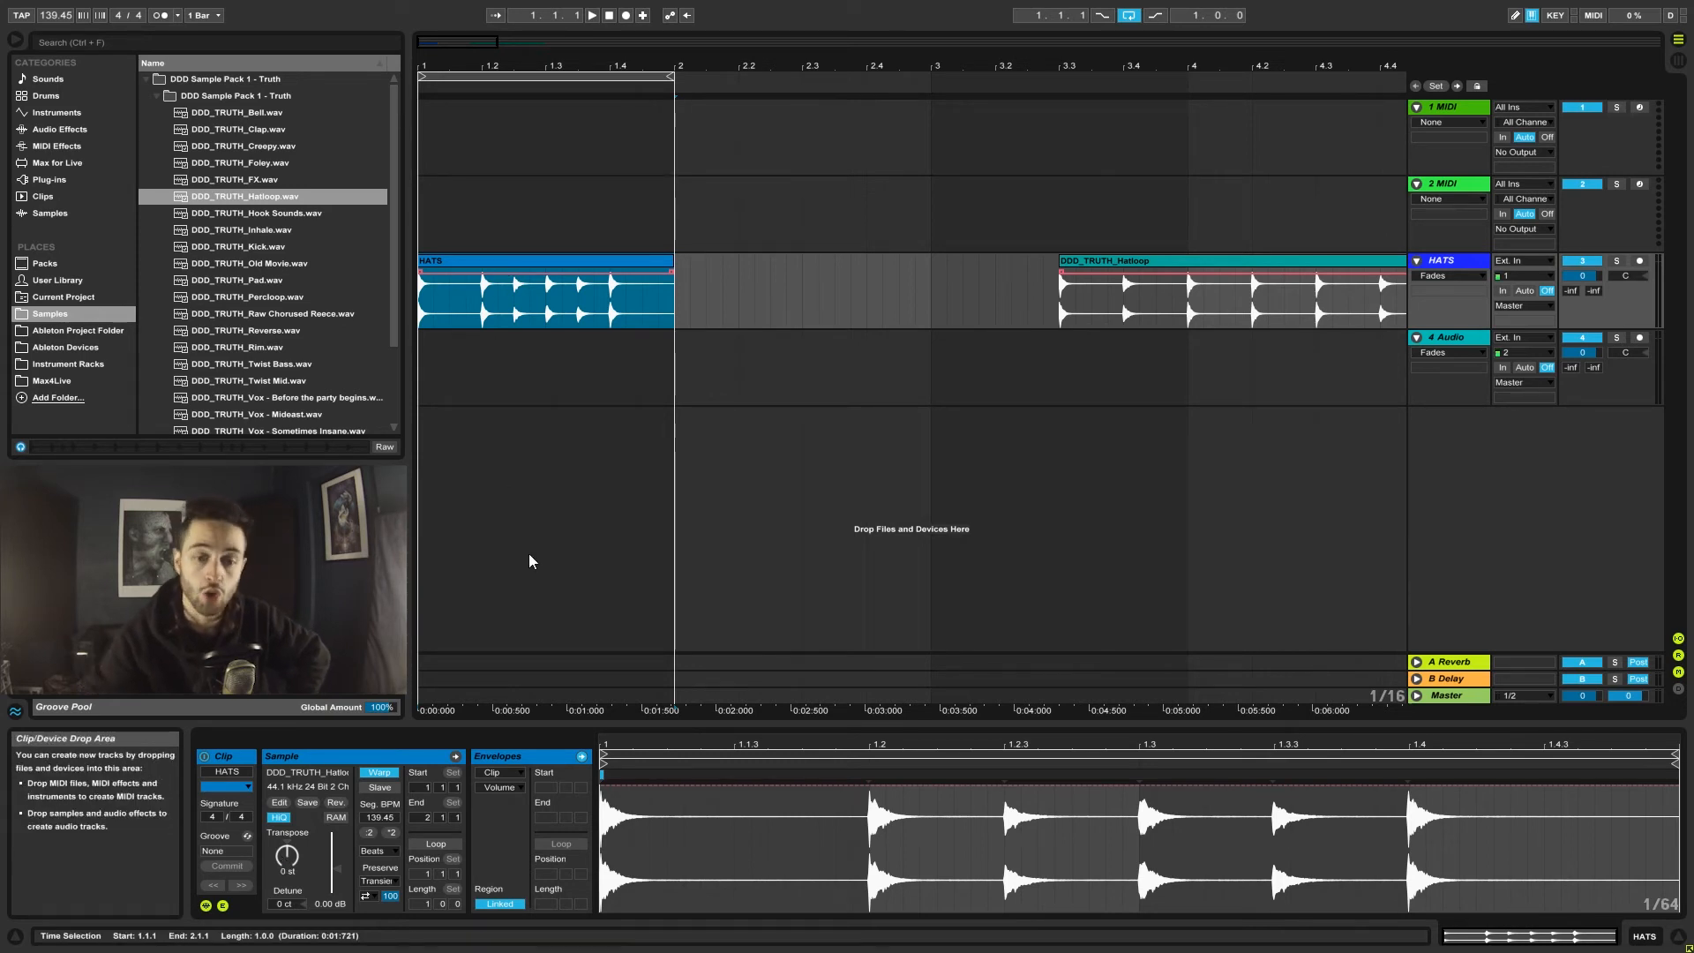
pyautogui.click(286, 854)
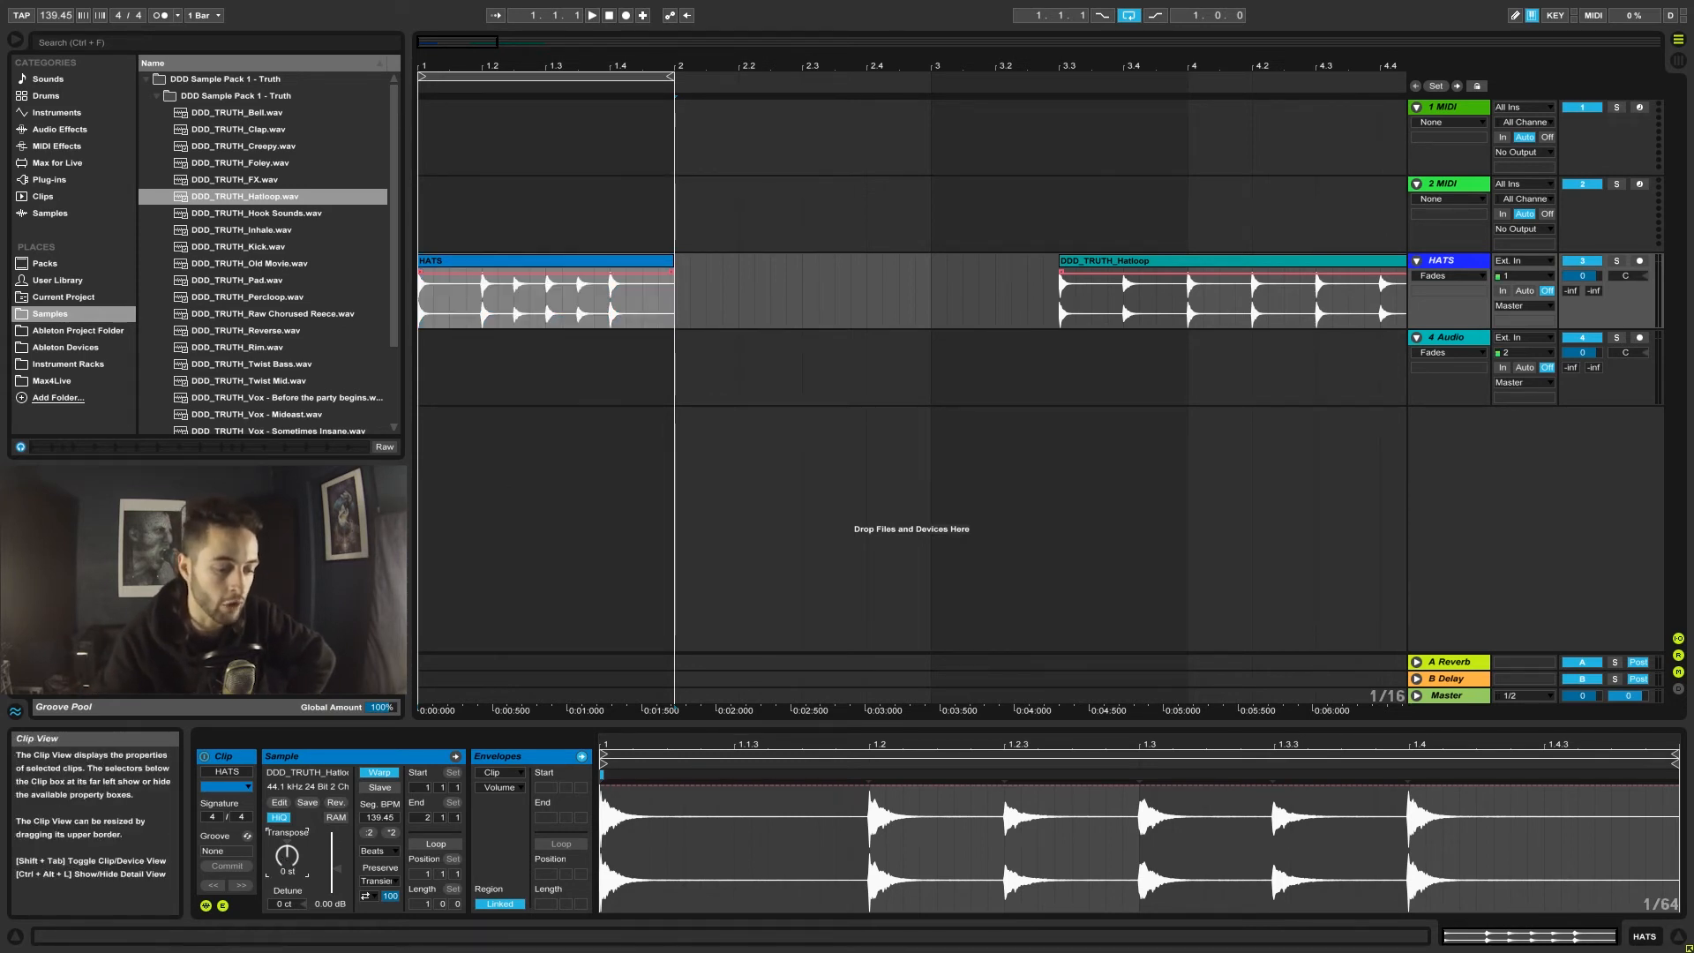
pyautogui.moveTo(287, 854); pyautogui.dragTo(286, 794)
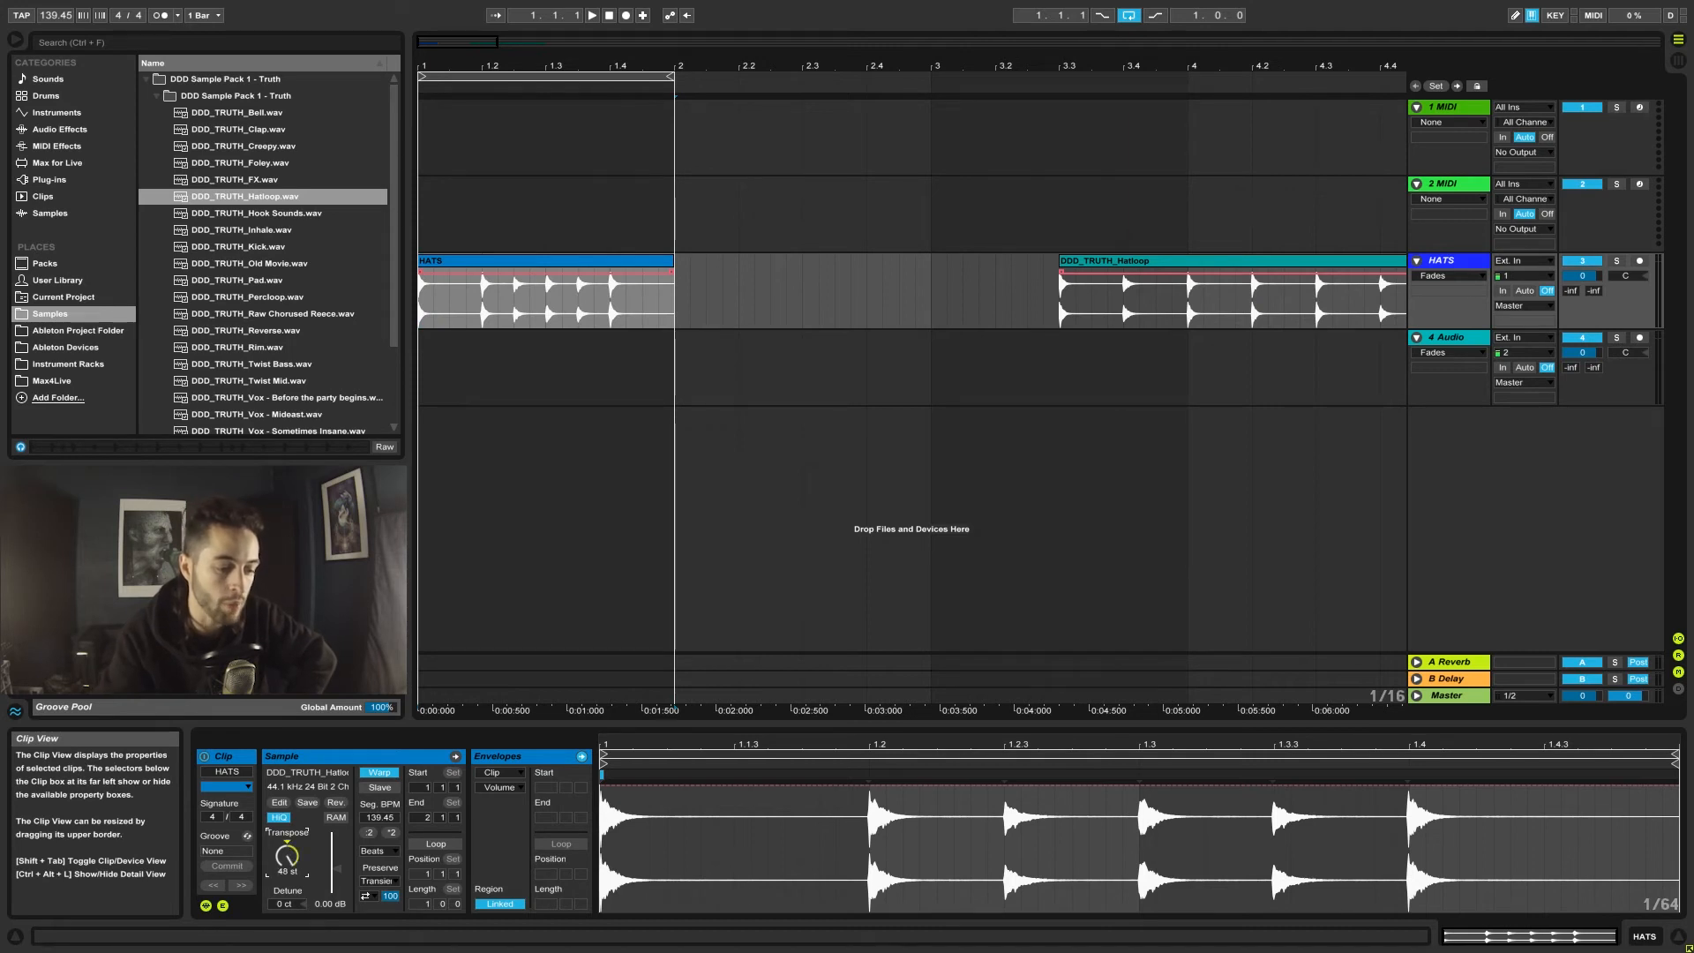
pyautogui.moveTo(287, 821); pyautogui.dragTo(287, 907)
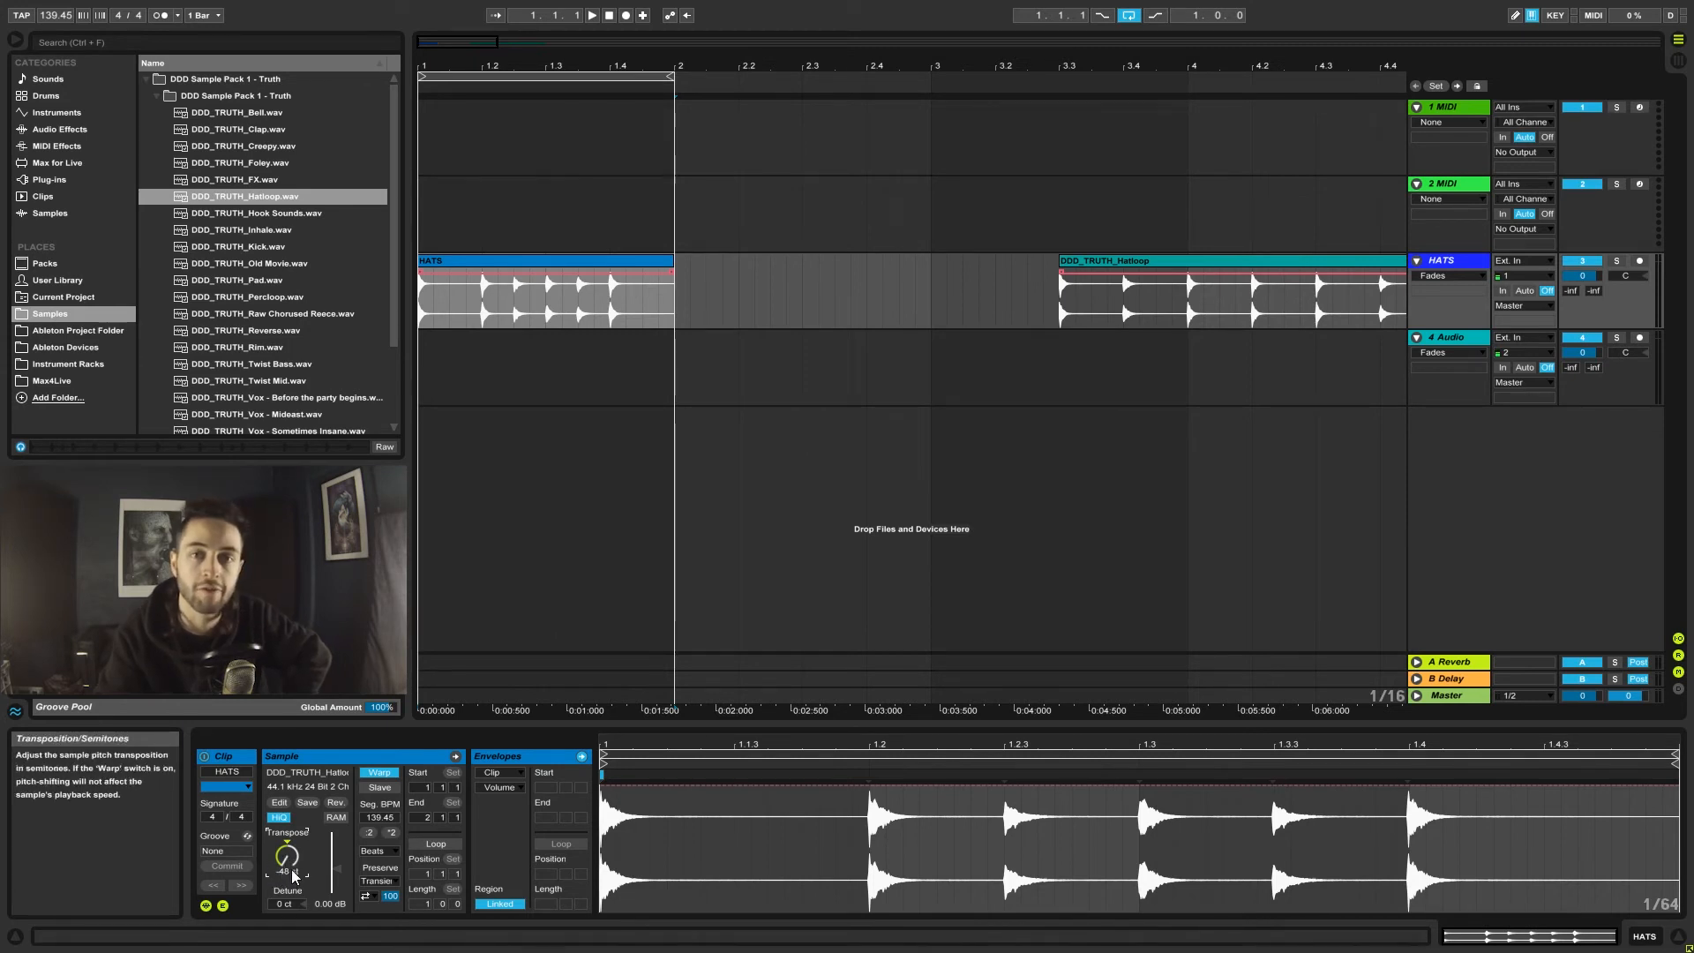
# Listen to the HATS clip transposed to 48 st and reset its transposition to 0 st.
pyautogui.moveTo(294, 874); pyautogui.dragTo(293, 854)
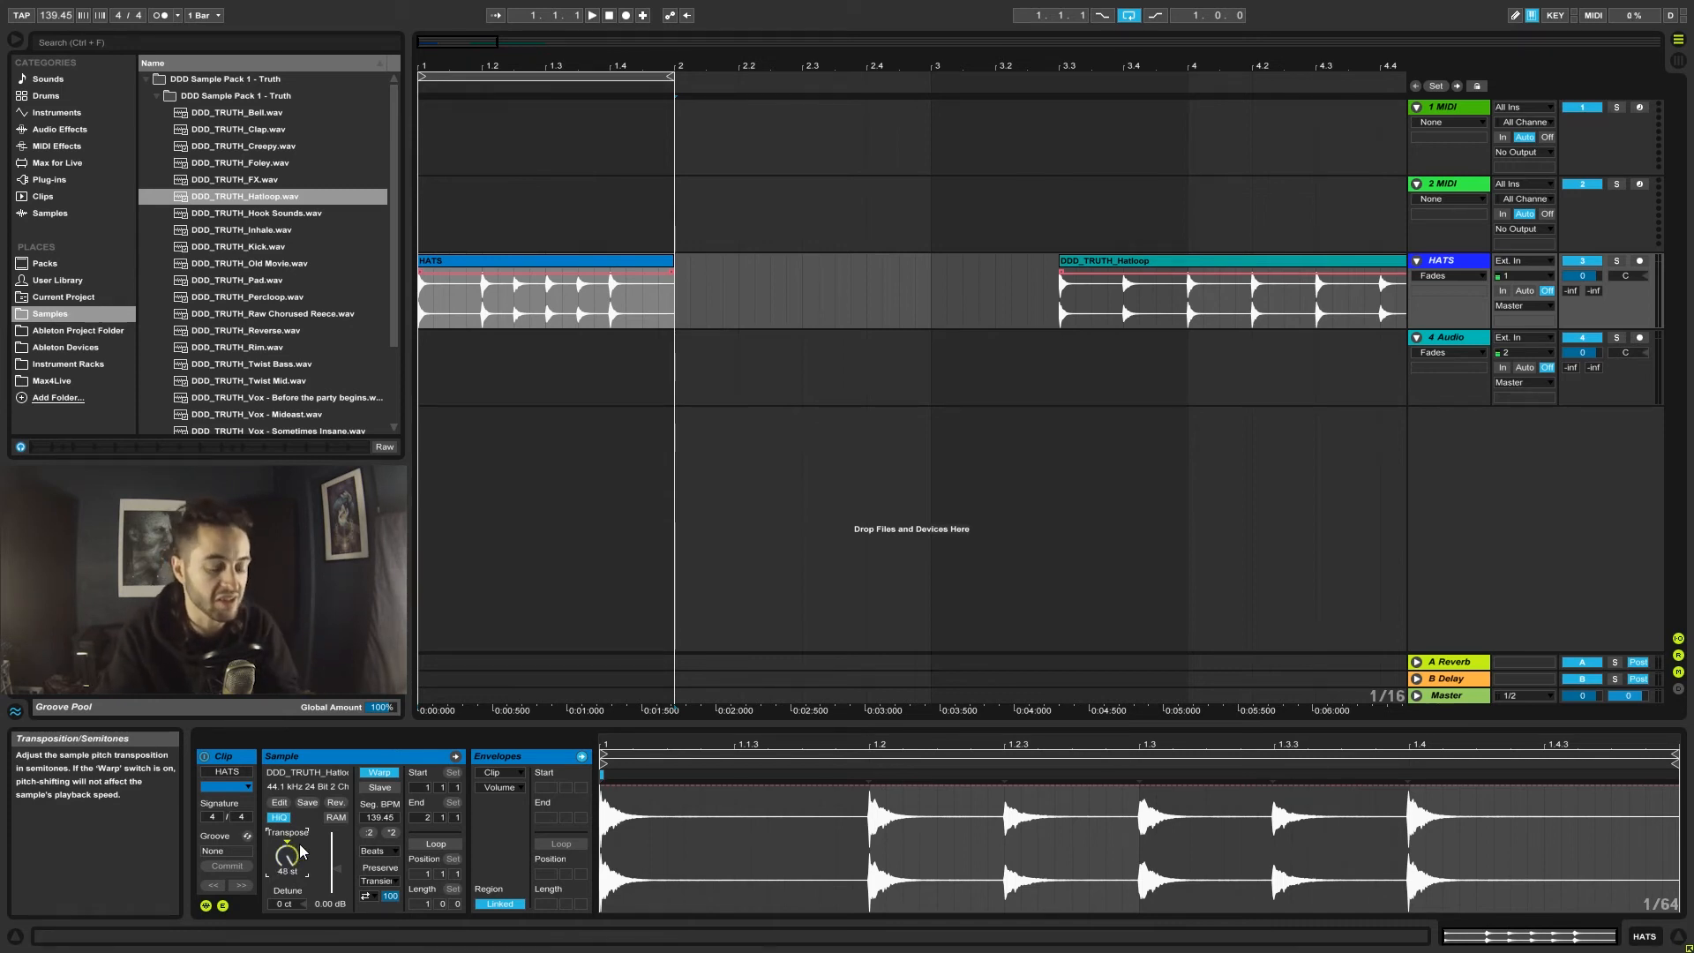
pyautogui.press('space')
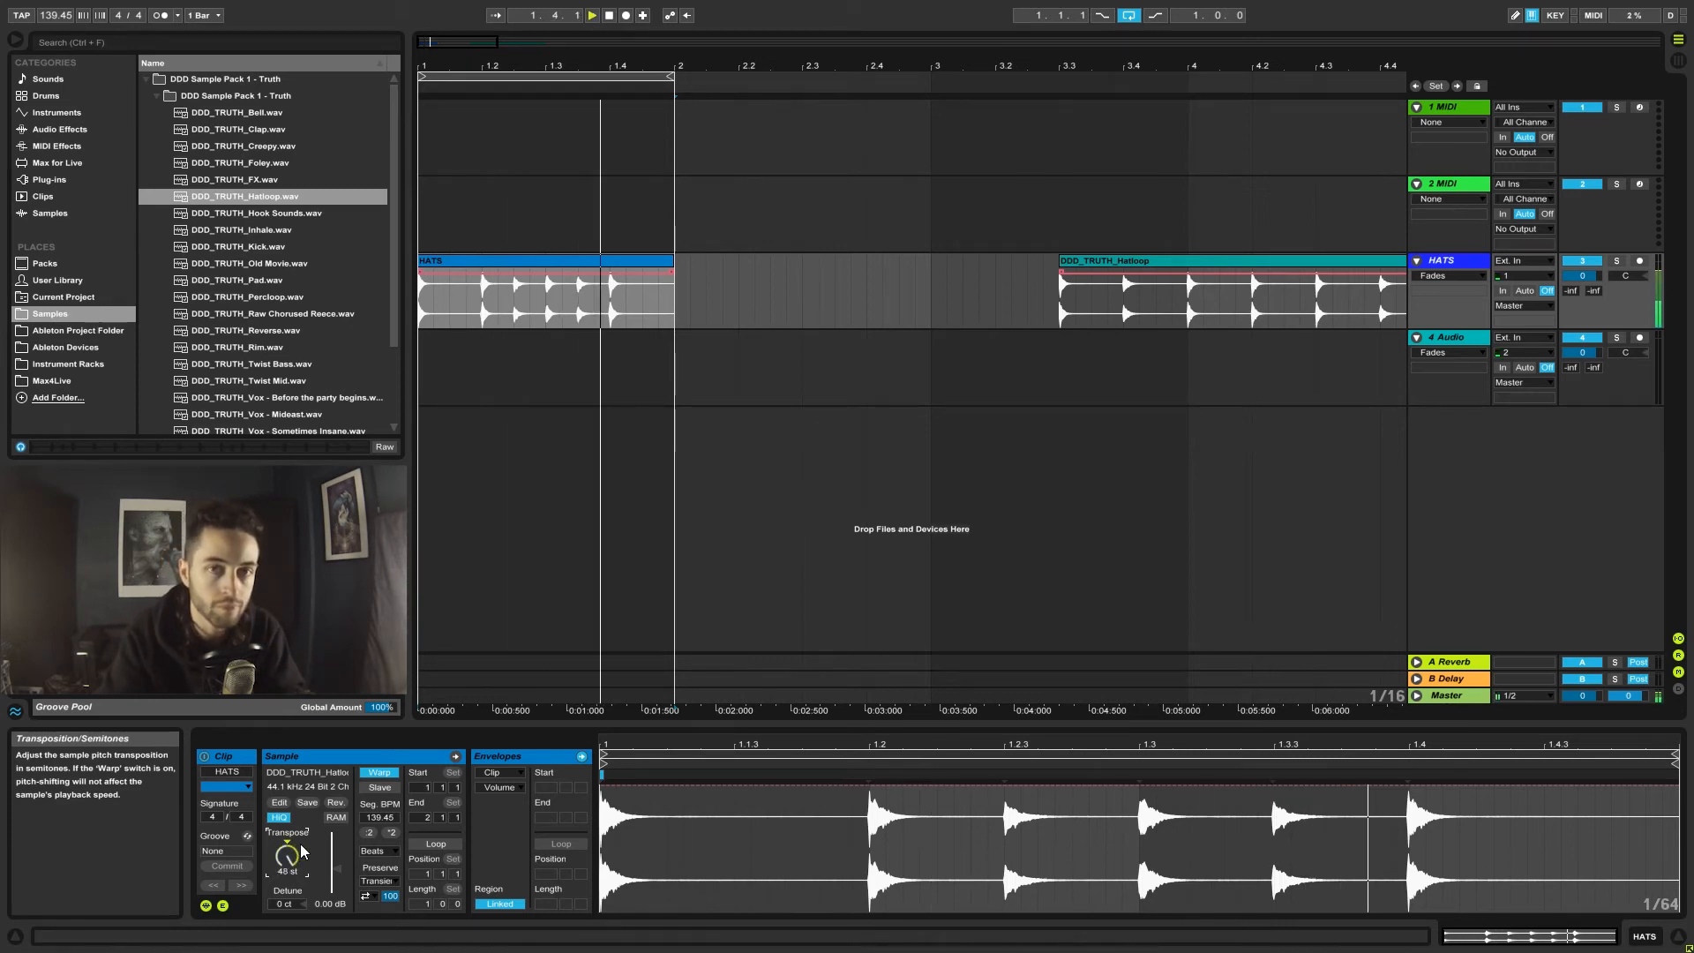
pyautogui.moveTo(298, 853); pyautogui.dragTo(298, 870)
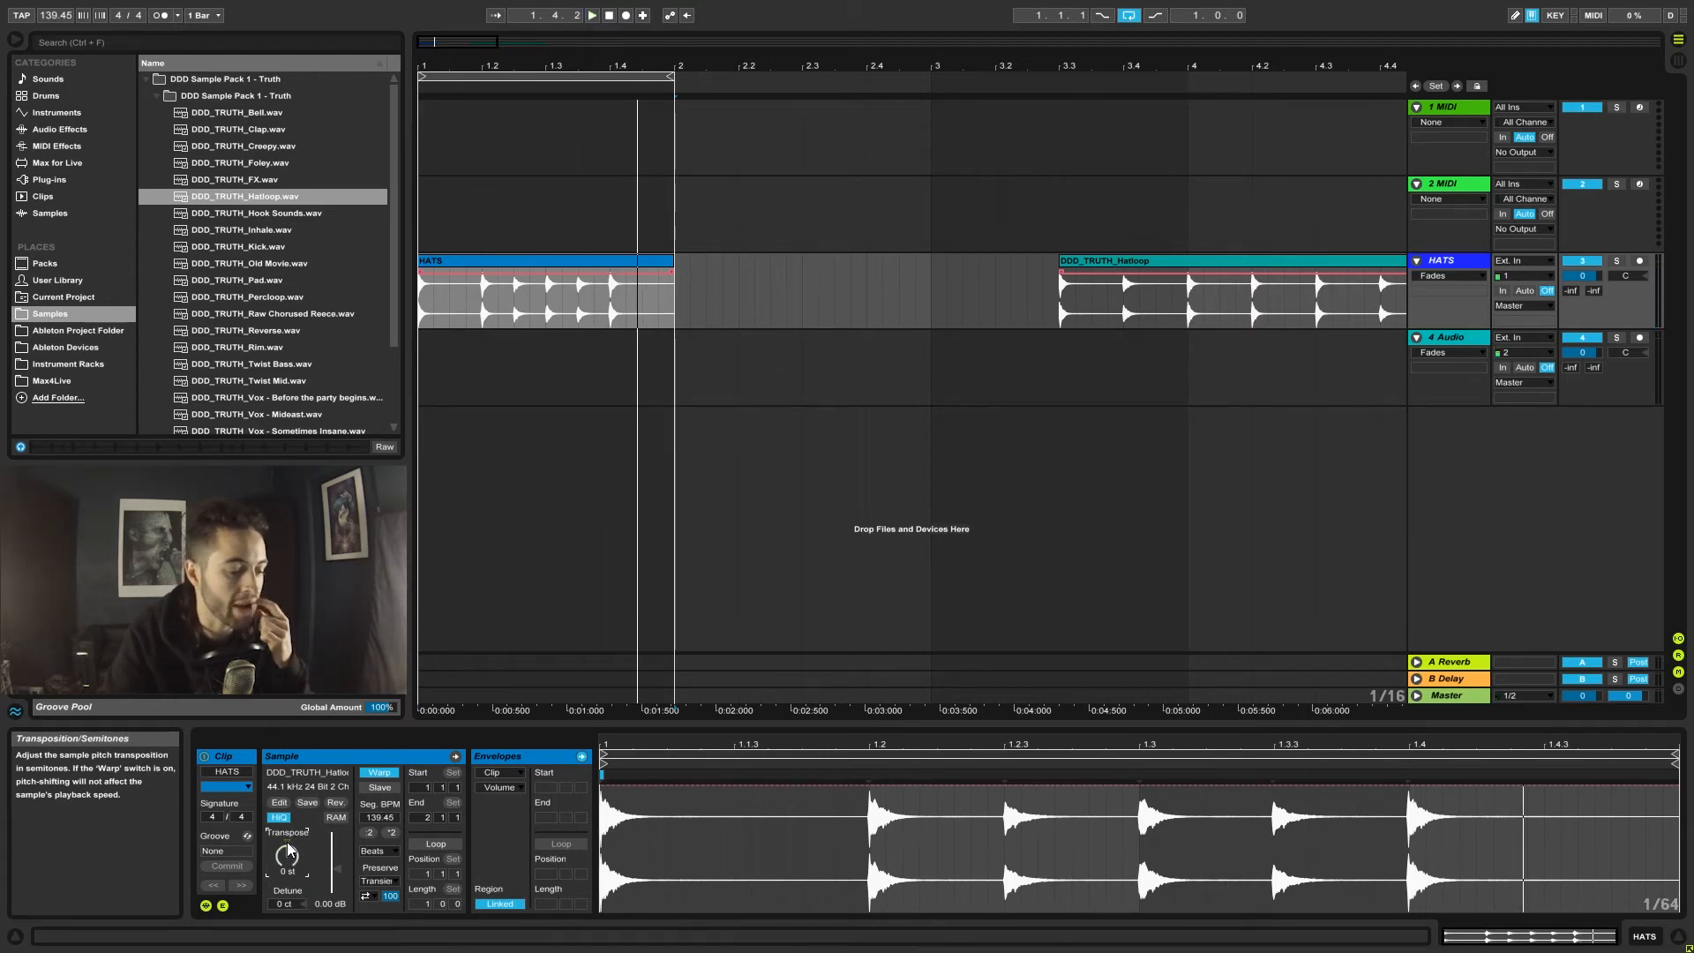
# Raise the HATS clip's transposition by a few semitones and return it to 0 st.
pyautogui.click(288, 905)
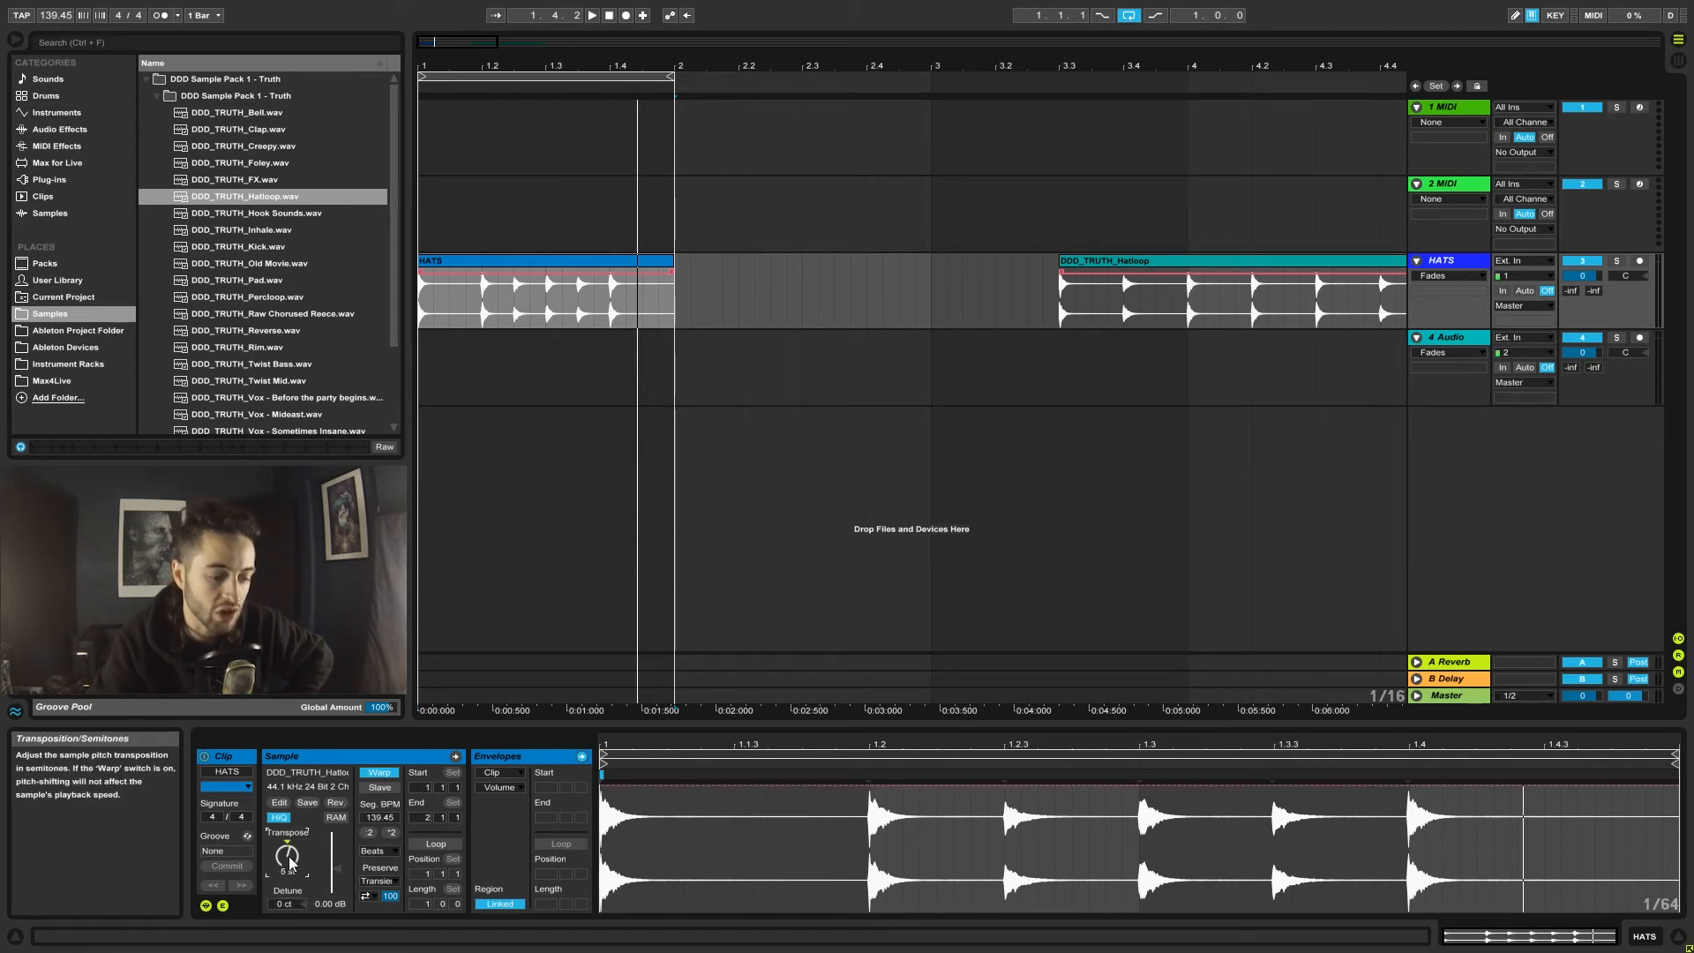
pyautogui.moveTo(291, 863); pyautogui.dragTo(285, 909)
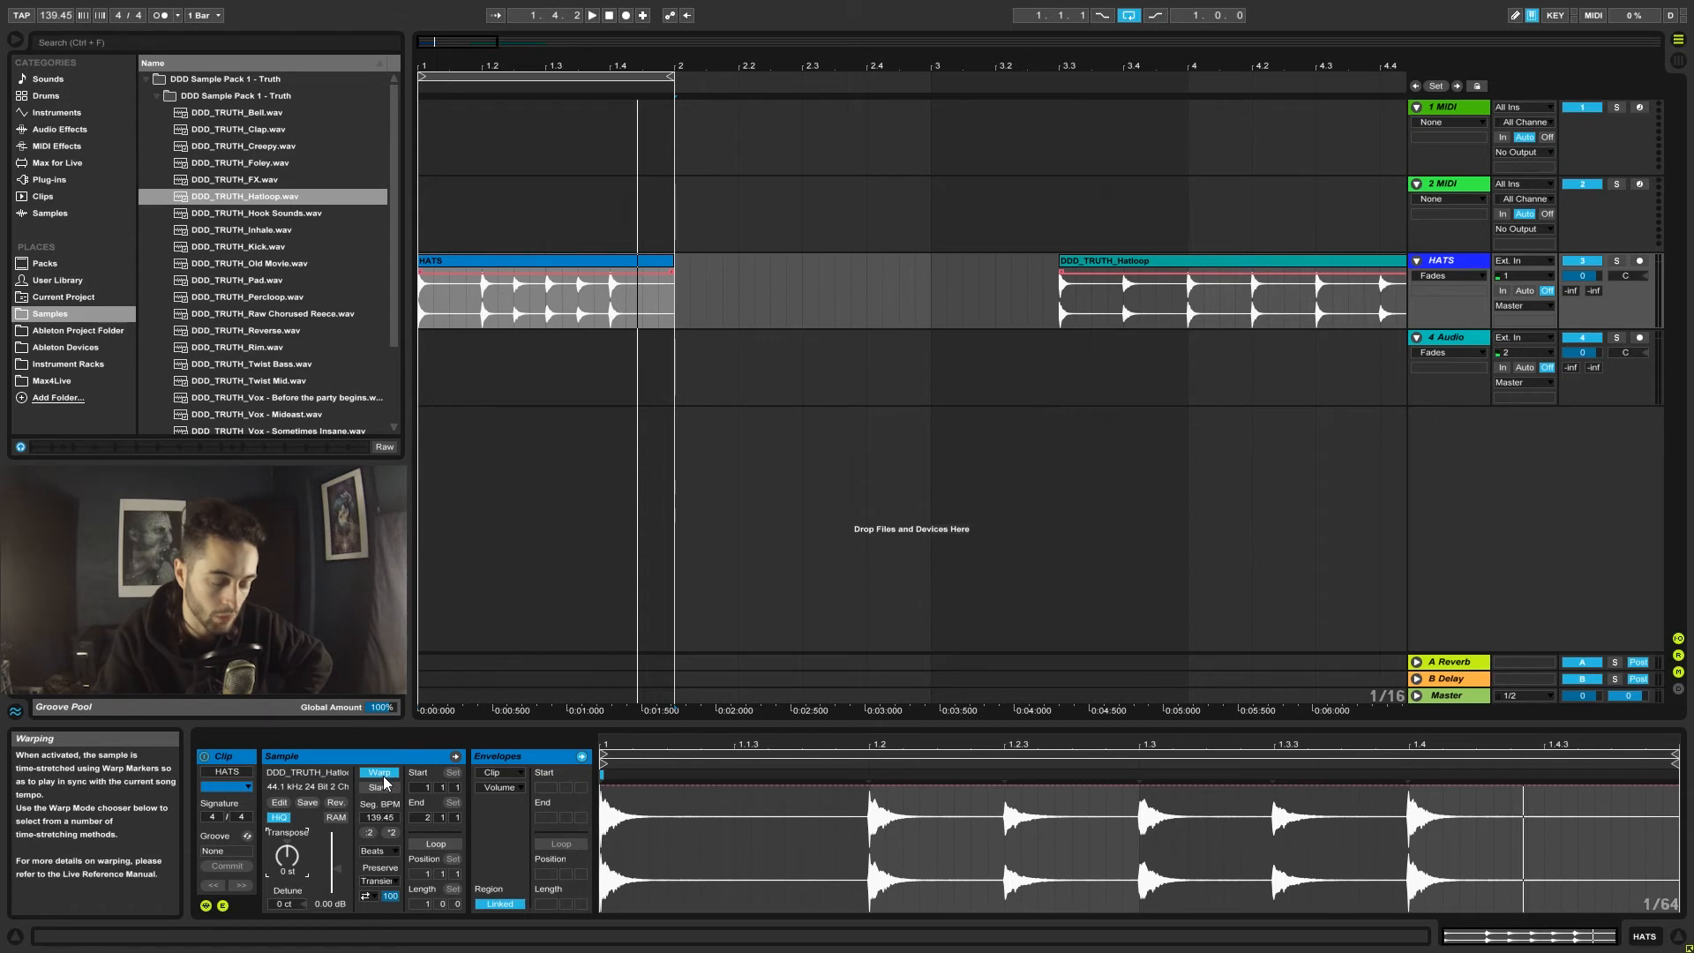
# Halve the original tempo of the HATS clip's sample to 69.73 BPM.
pyautogui.click(371, 833)
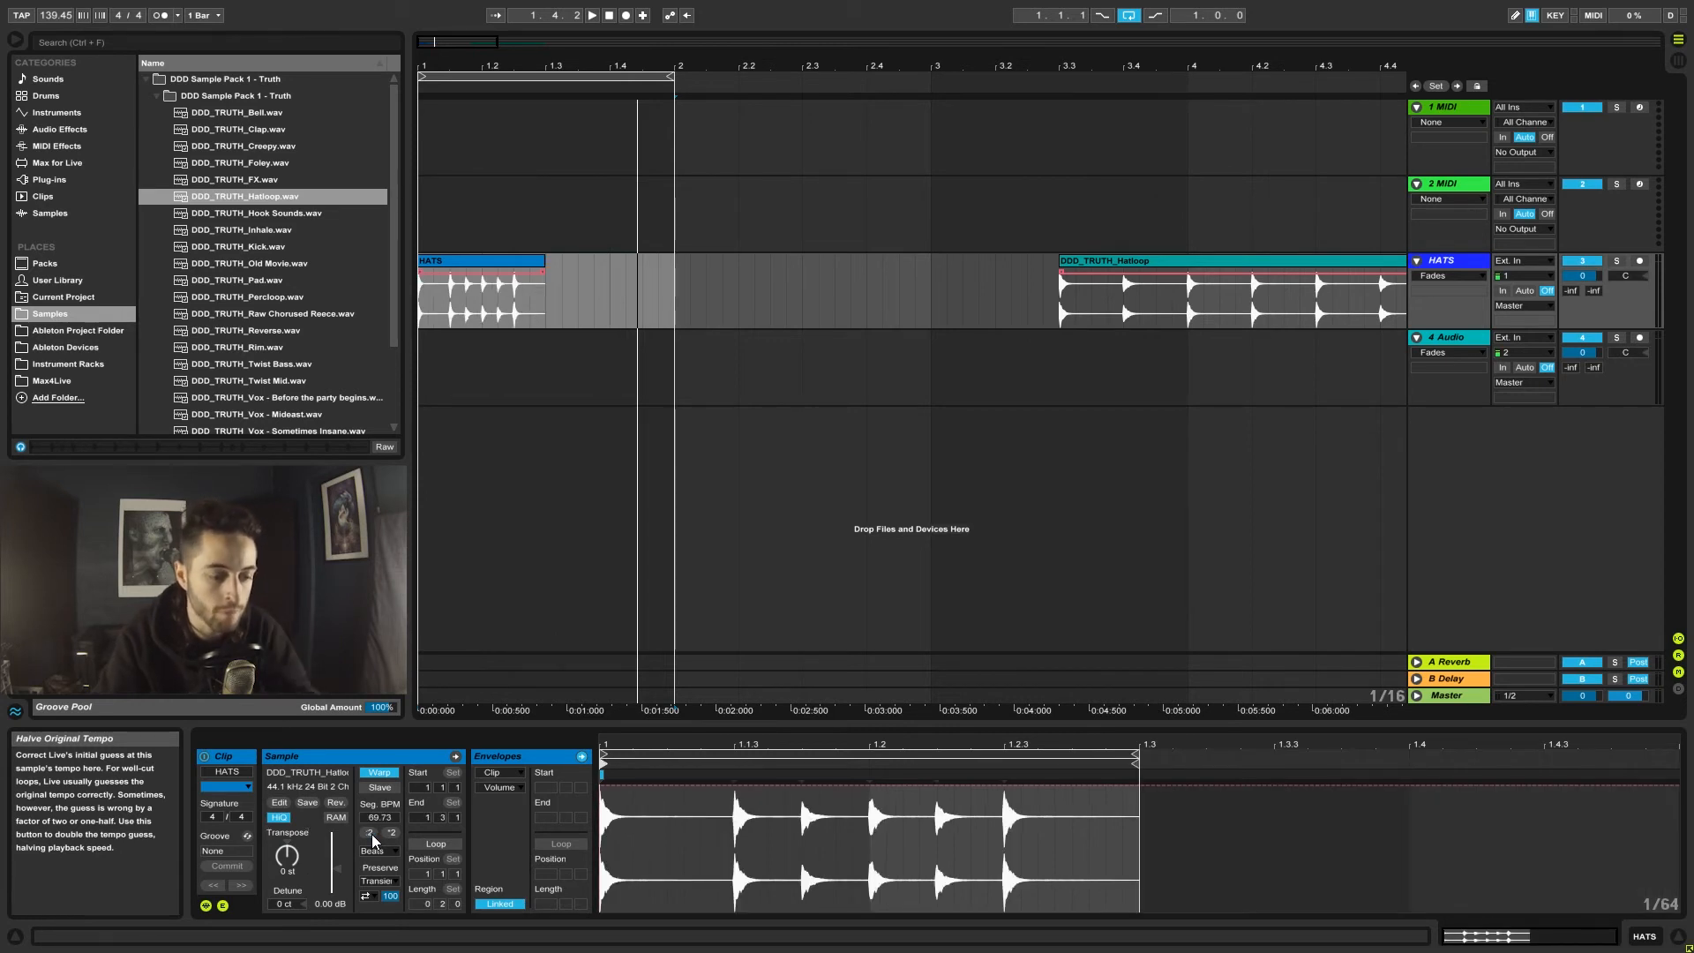
# Play the HATS clip while raising its sample's original tempo to 278.91 BPM and halving it back to 69.73 BPM.
pyautogui.press('space')
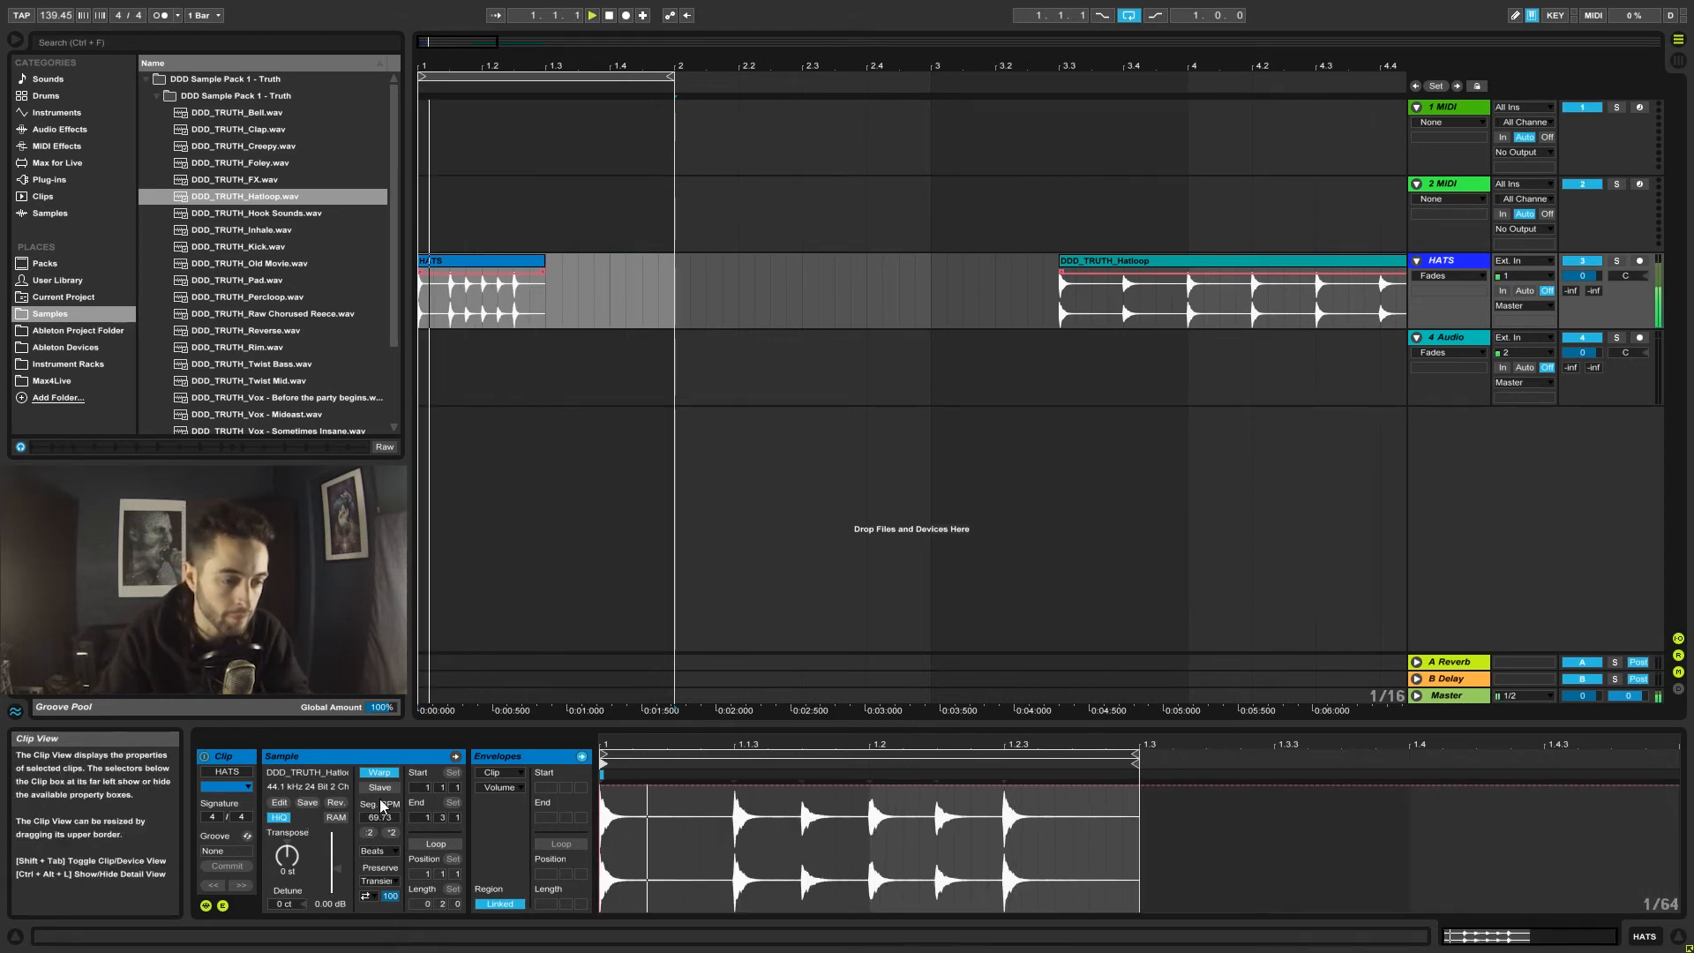
pyautogui.click(391, 833)
pyautogui.click(391, 833)
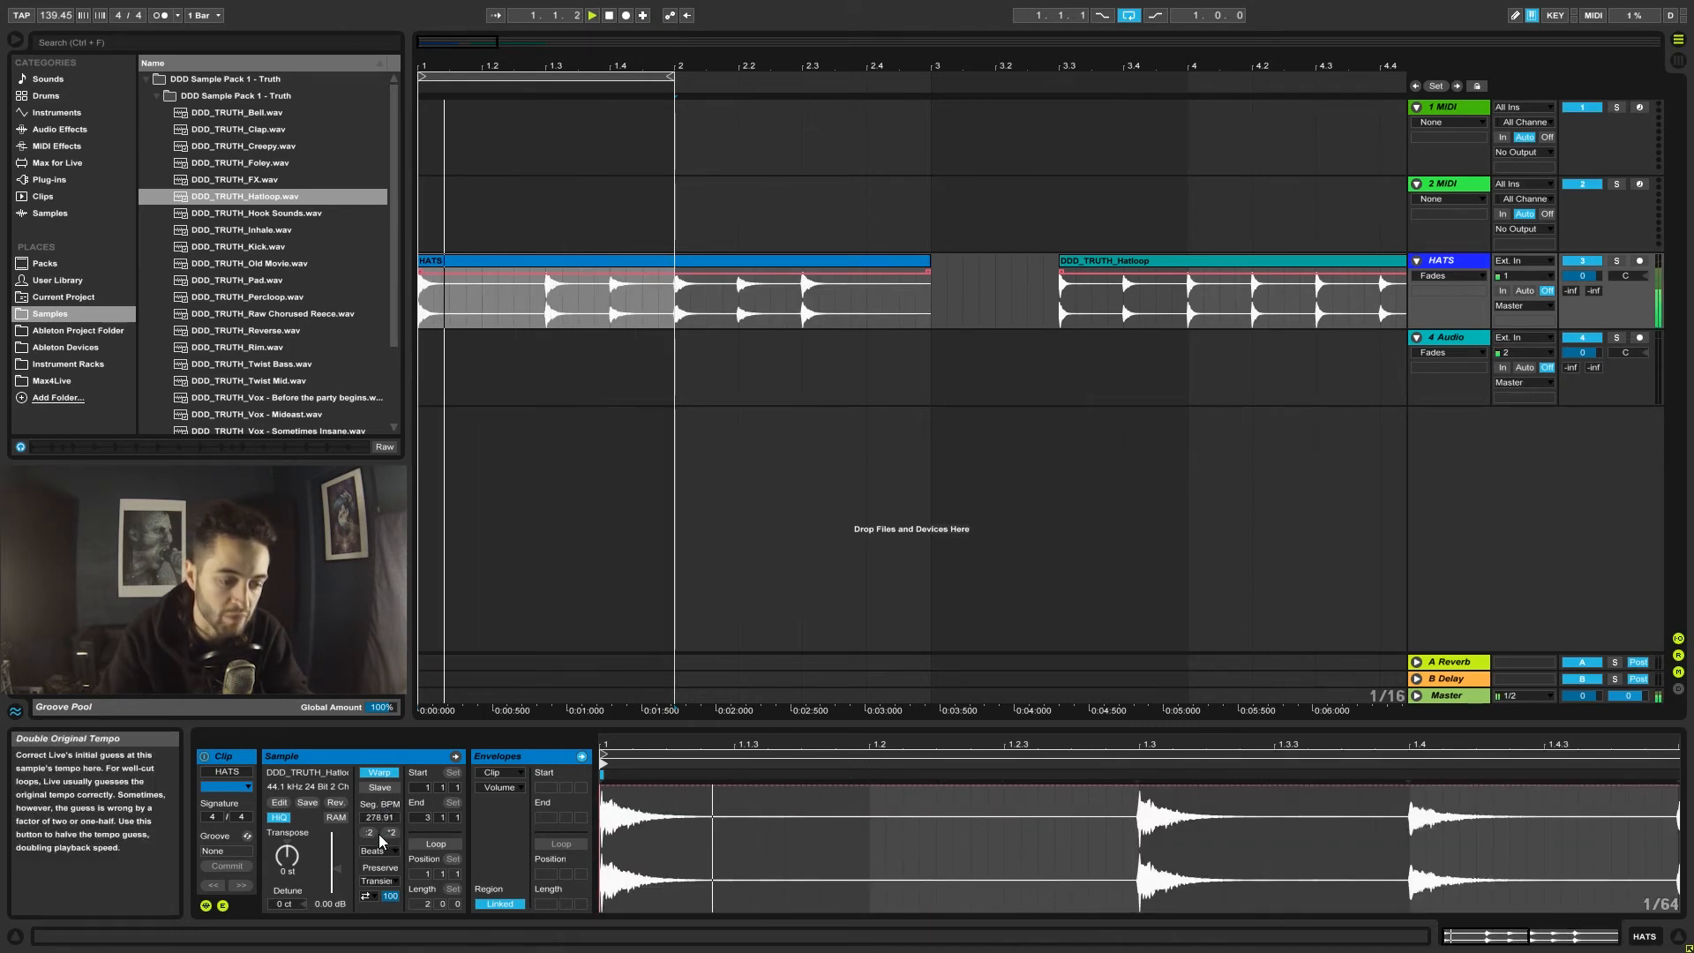
pyautogui.click(370, 833)
pyautogui.click(369, 833)
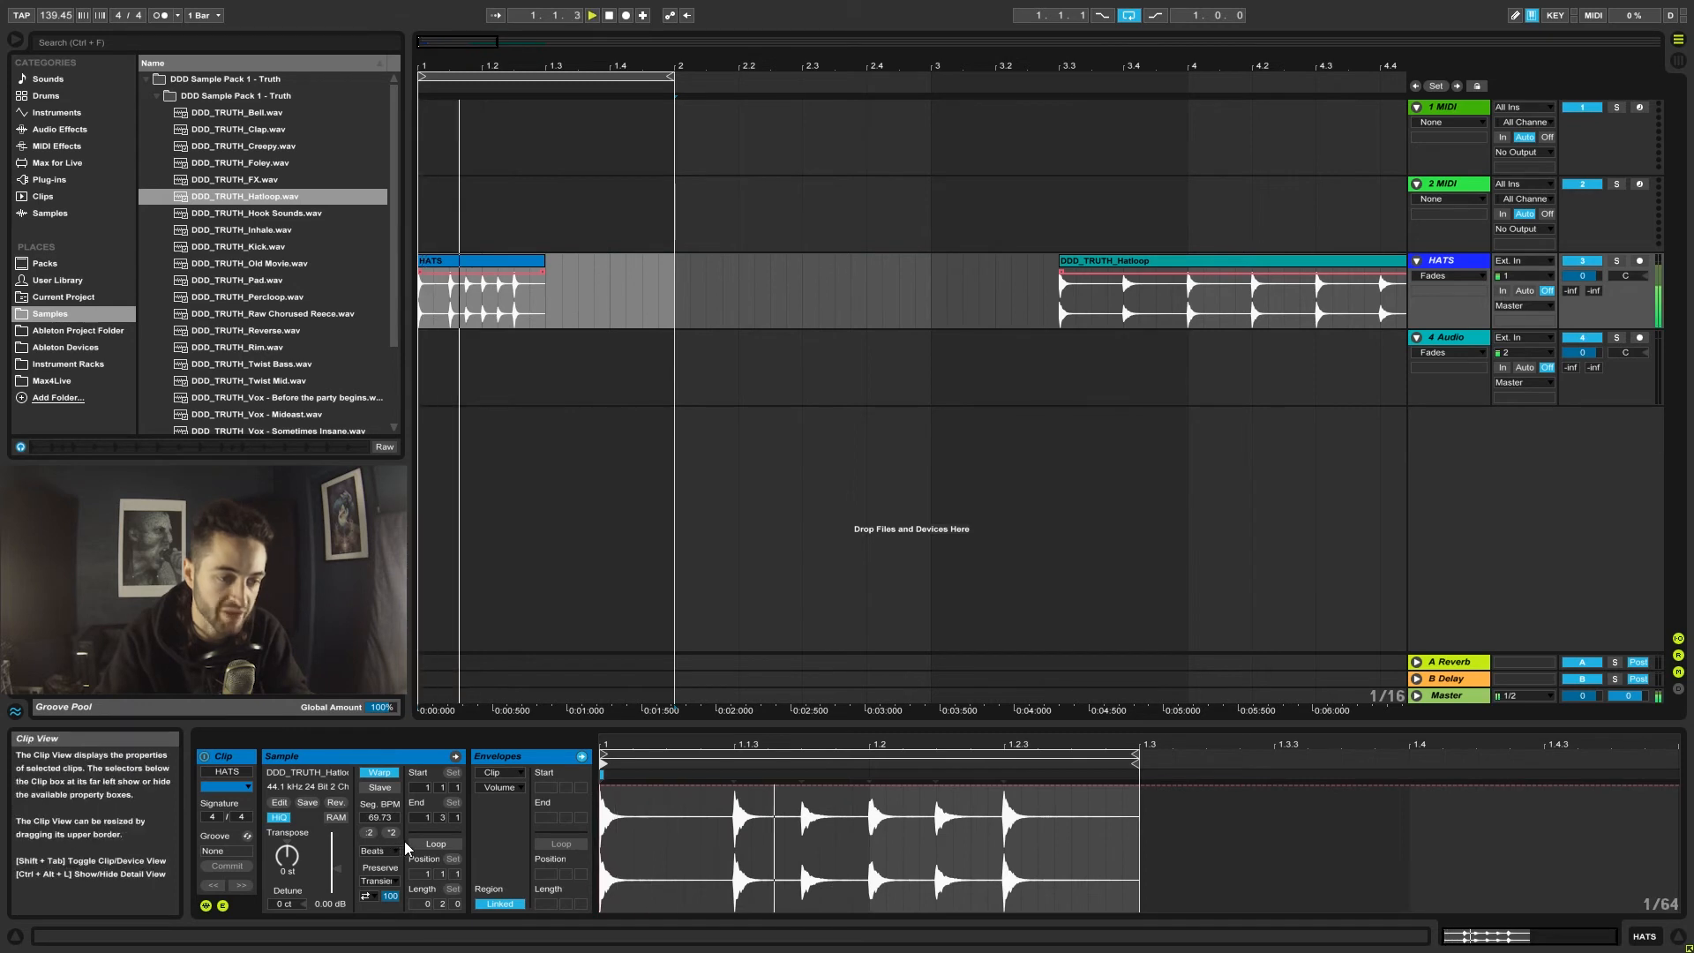
# Compare the HATS sample's original tempo at 139.45 BPM and 34.86 BPM, and leave it at 139.45 BPM.
pyautogui.click(391, 833)
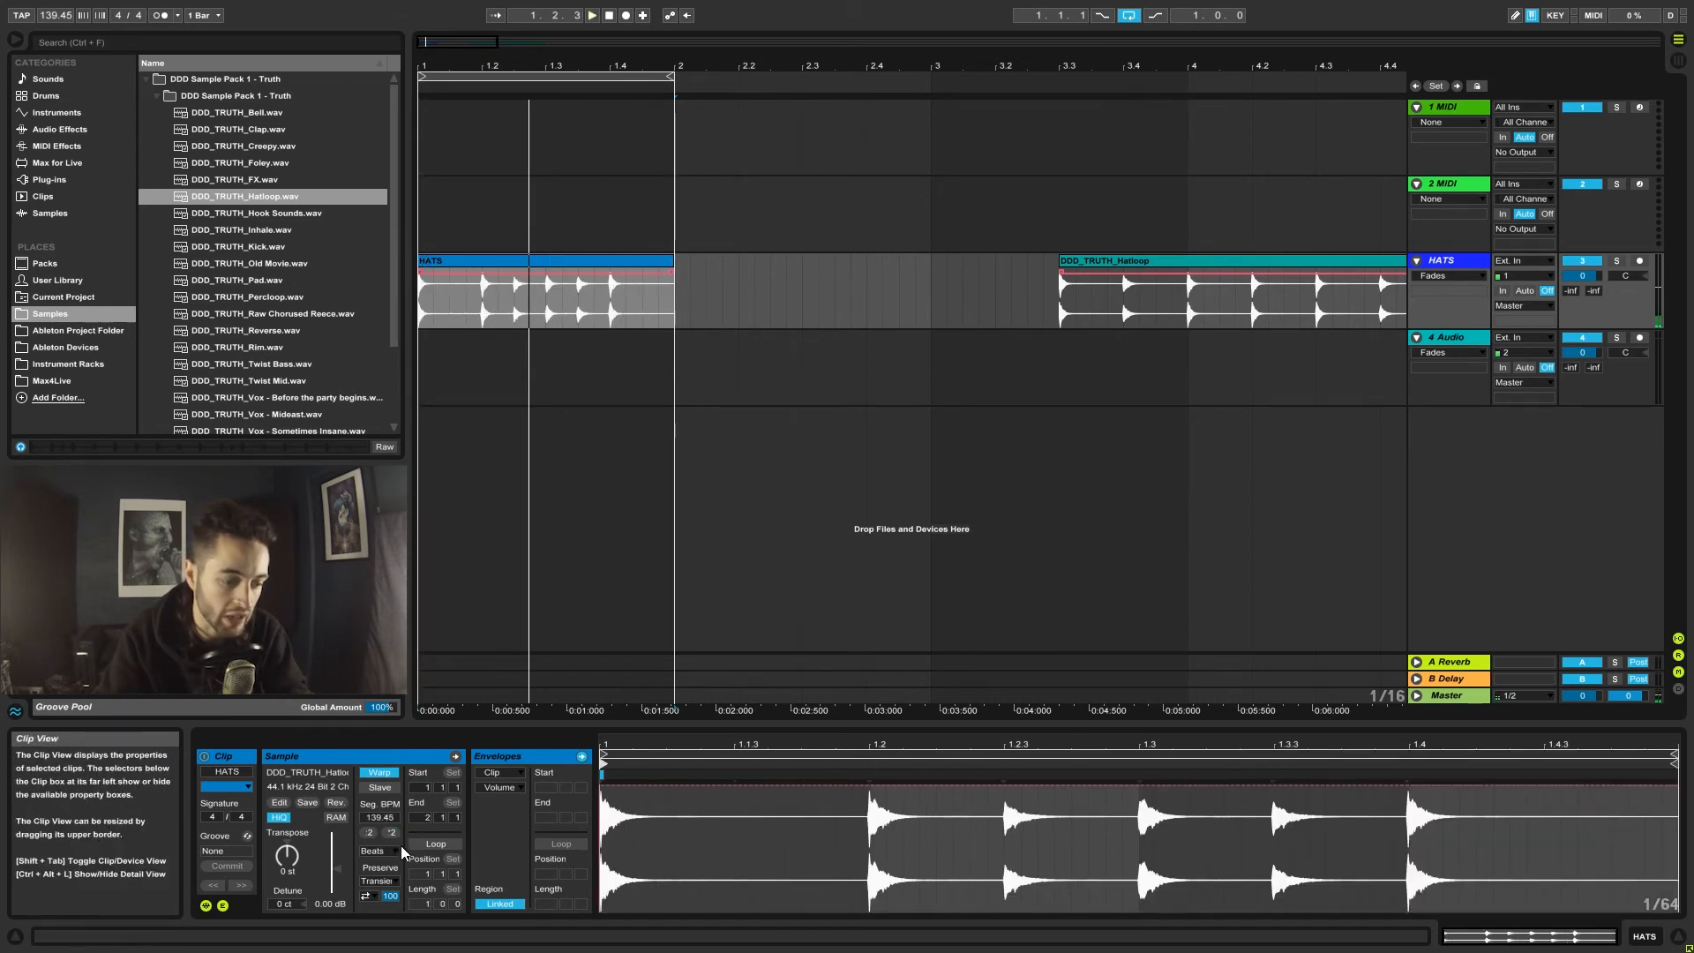
pyautogui.click(370, 833)
pyautogui.click(370, 833)
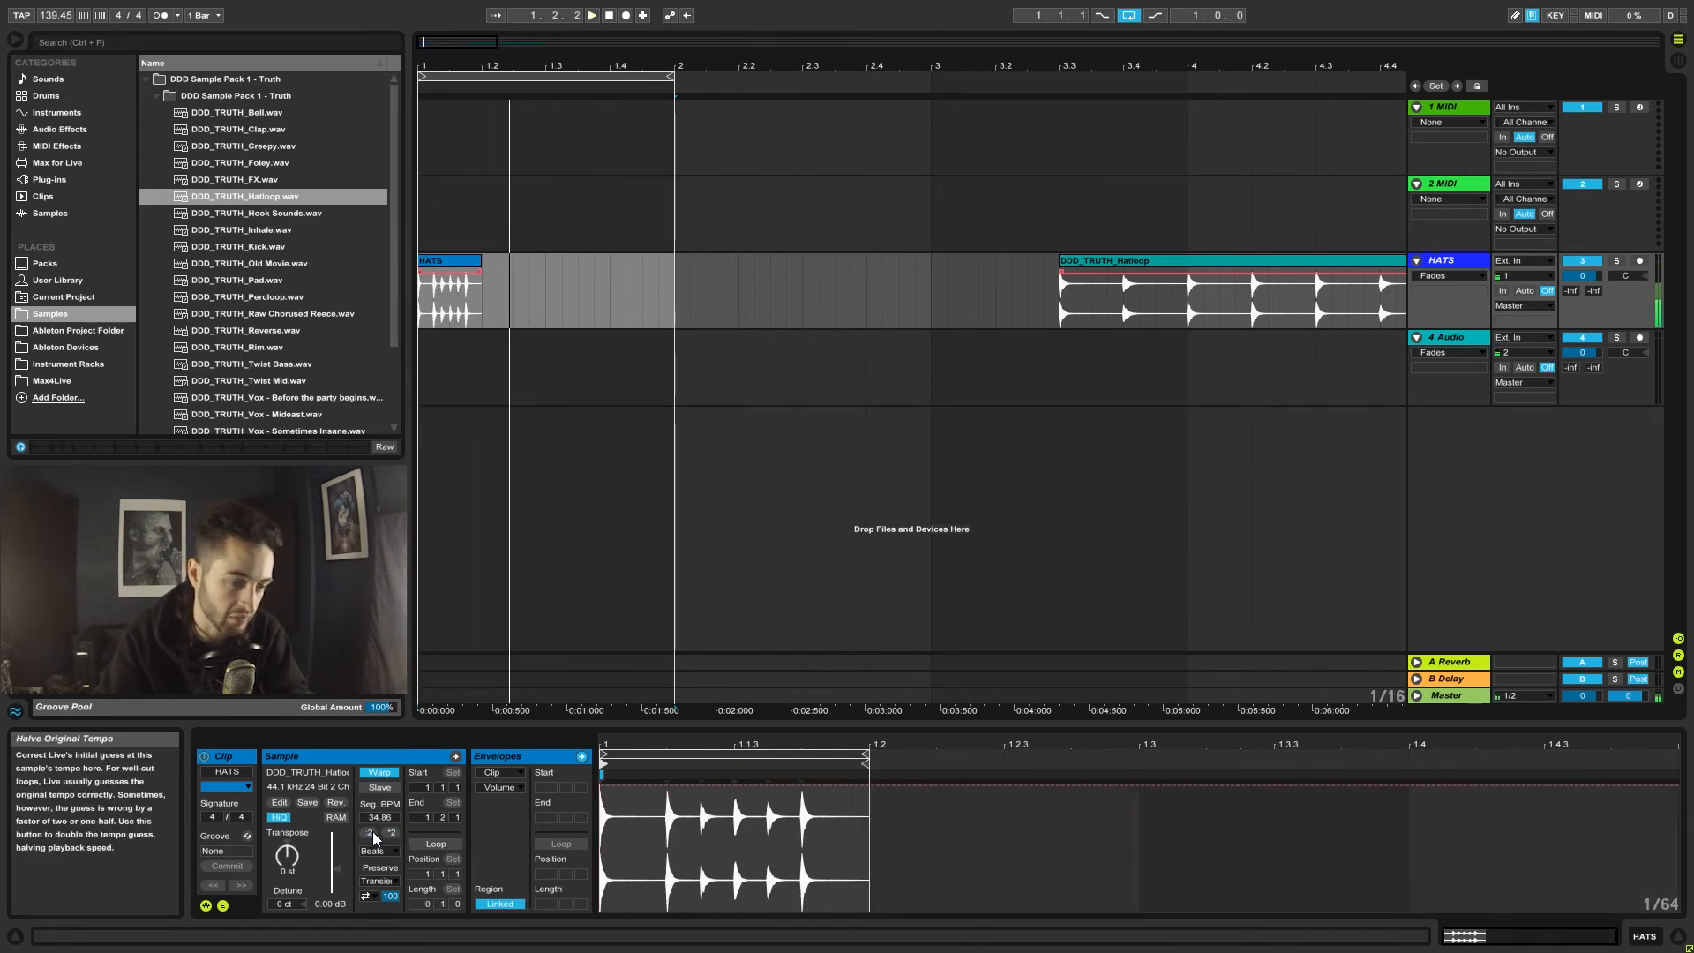
pyautogui.click(391, 833)
pyautogui.click(391, 833)
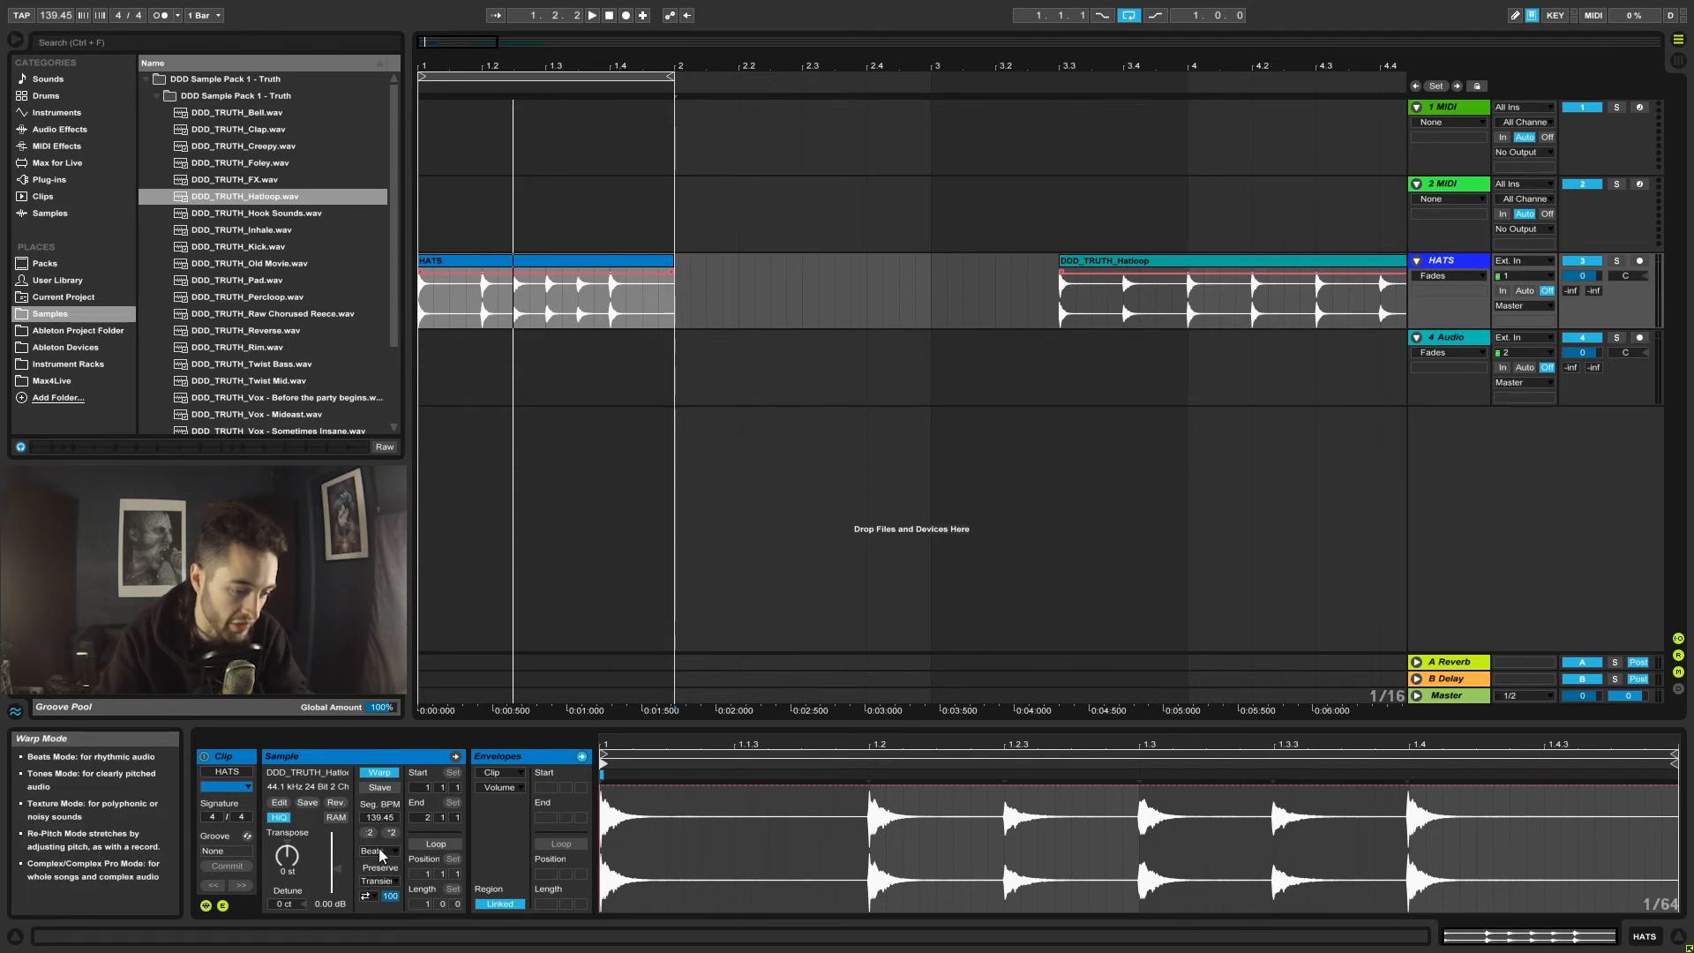
# Try shortening the HATS clip by moving its start and end markers to different hits in the sample.
pyautogui.moveTo(426, 788)
pyautogui.mouseDown()
pyautogui.moveTo(426, 829)
pyautogui.moveTo(415, 766)
pyautogui.mouseUp()
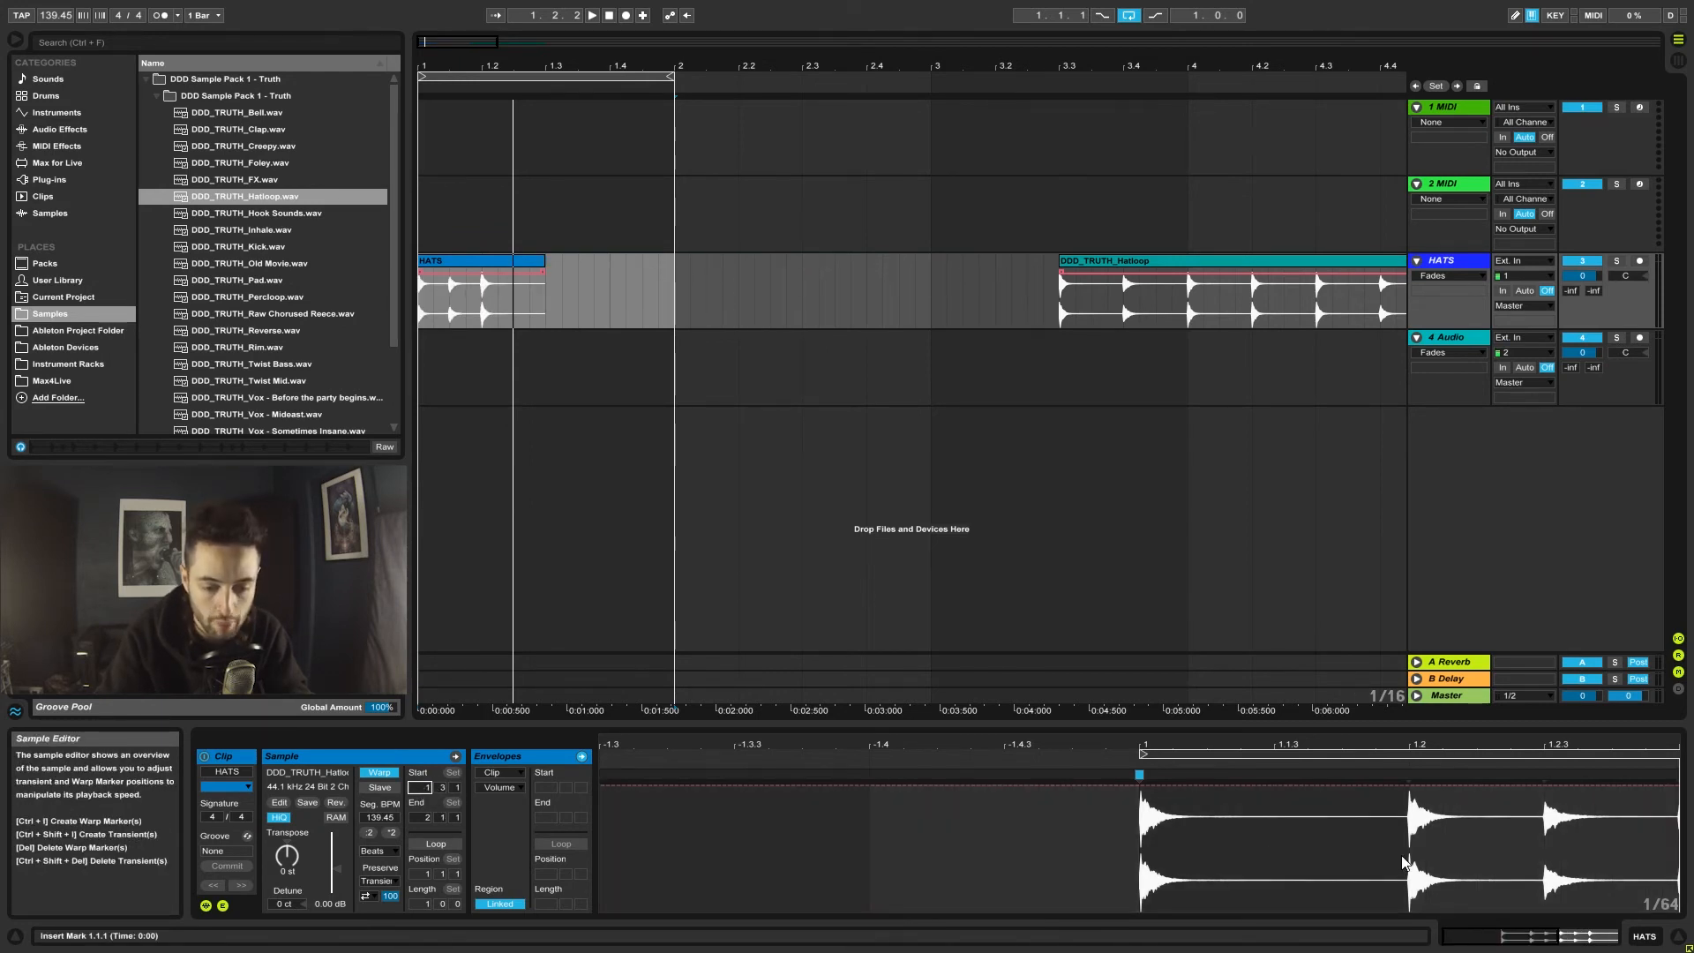
pyautogui.moveTo(1286, 747)
pyautogui.mouseDown()
pyautogui.moveTo(1285, 719)
pyautogui.moveTo(1275, 763)
pyautogui.moveTo(963, 760)
pyautogui.mouseUp()
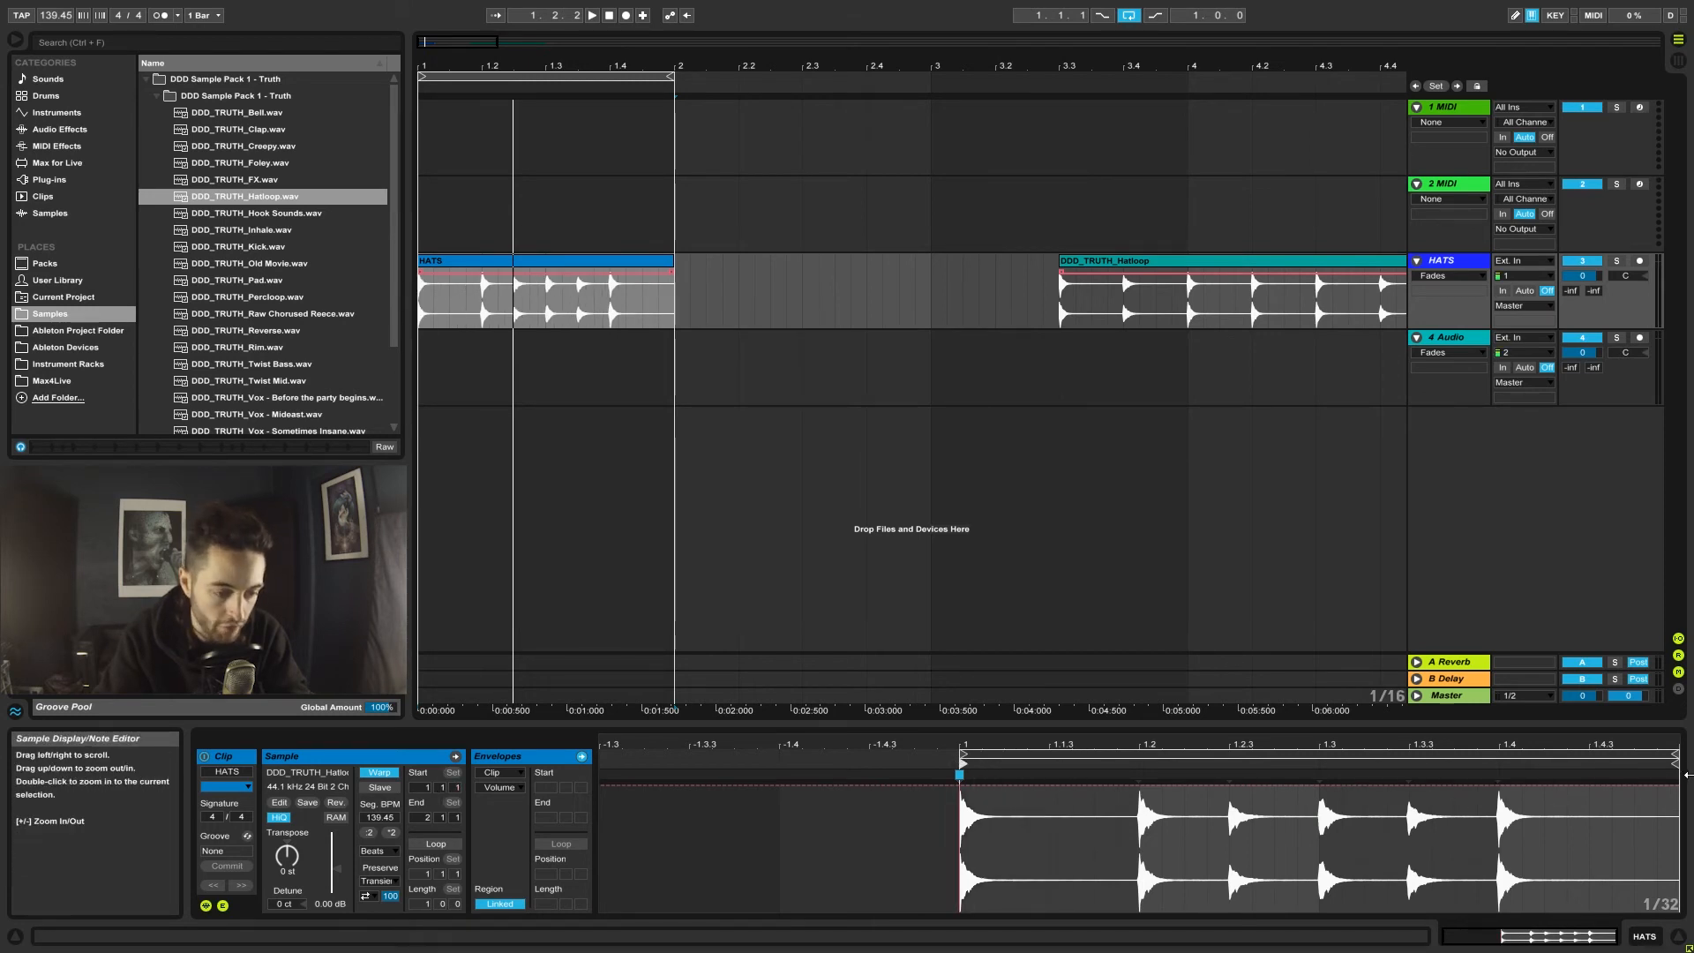
pyautogui.moveTo(1677, 766)
pyautogui.mouseDown()
pyautogui.moveTo(999, 785)
pyautogui.moveTo(1679, 782)
pyautogui.moveTo(1019, 787)
pyautogui.moveTo(1171, 789)
pyautogui.mouseUp()
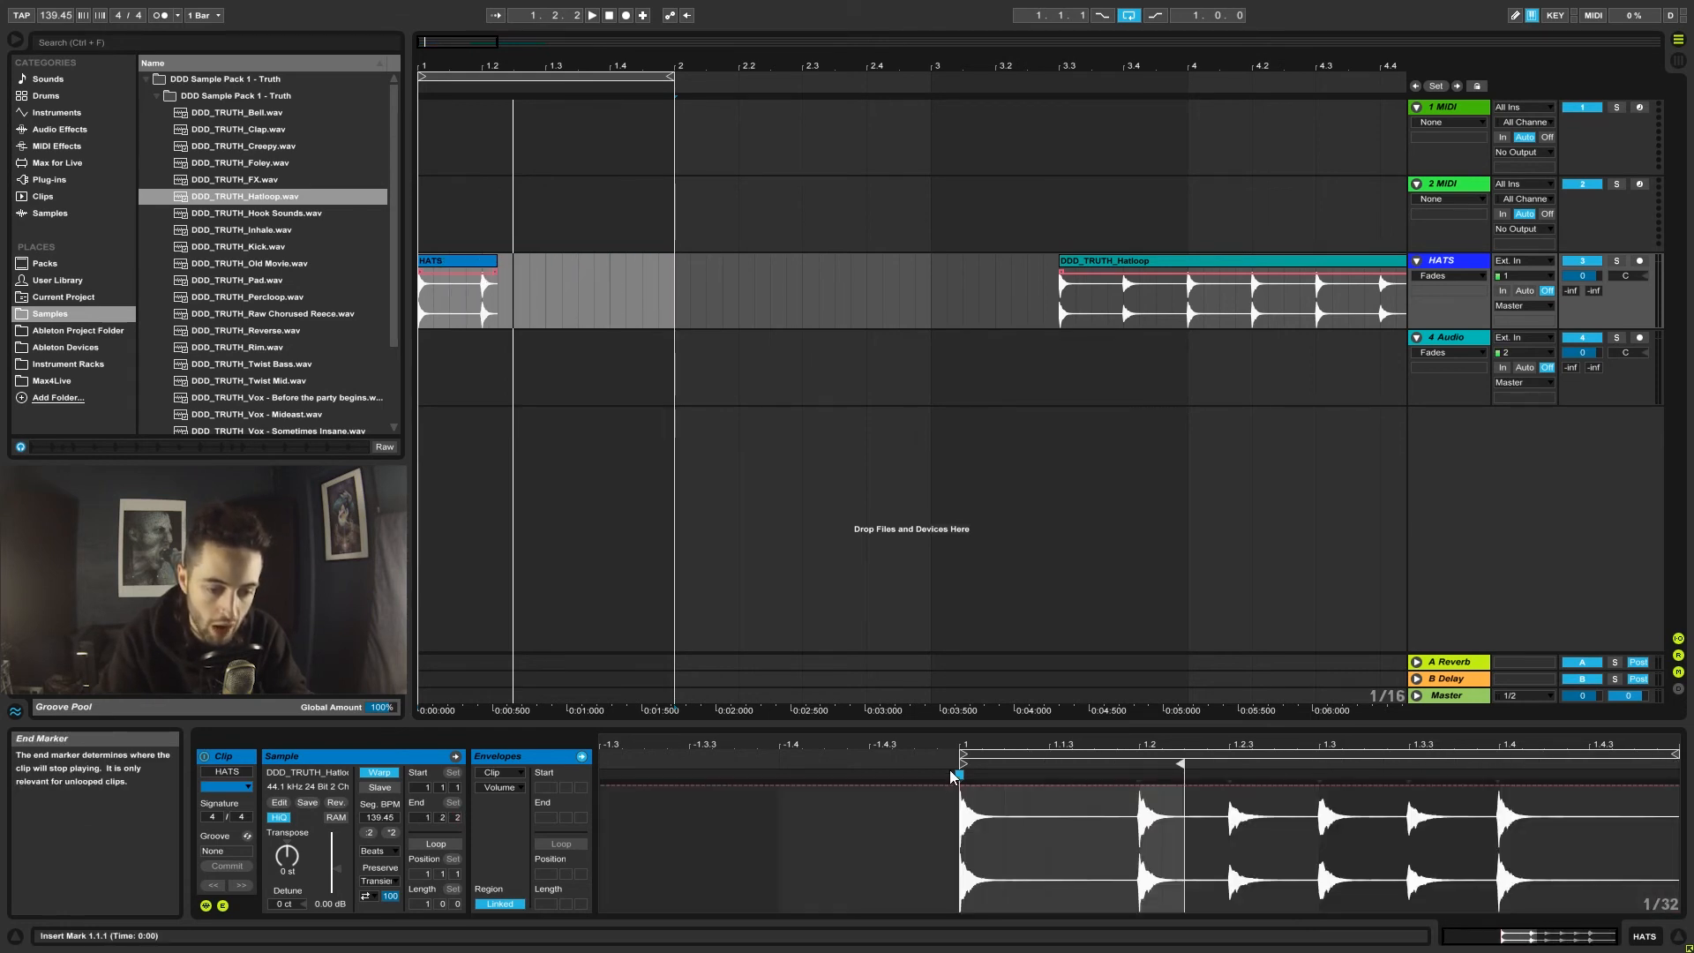
pyautogui.moveTo(953, 775); pyautogui.dragTo(1387, 766)
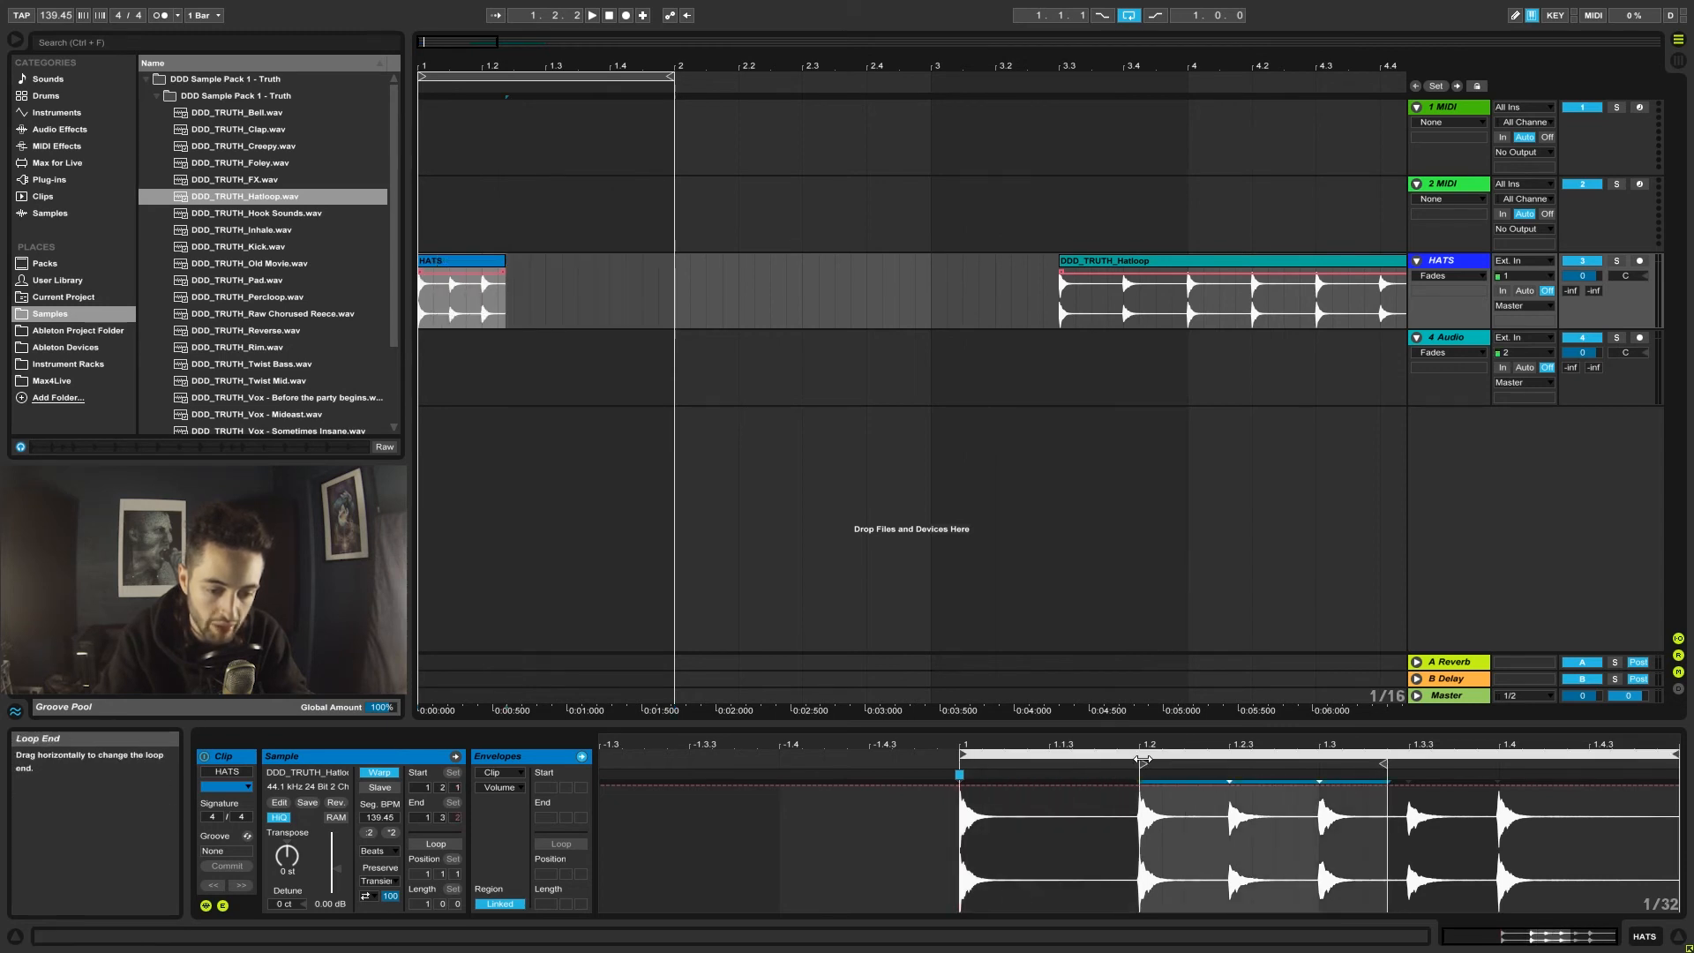
# Undo the marker moves and return the HATS clip's region to 1.1.1 through 2.1.1.
pyautogui.hotkey('ctrl', 'z')
pyautogui.hotkey('ctrl', 'z')
pyautogui.hotkey('ctrl', 'z')
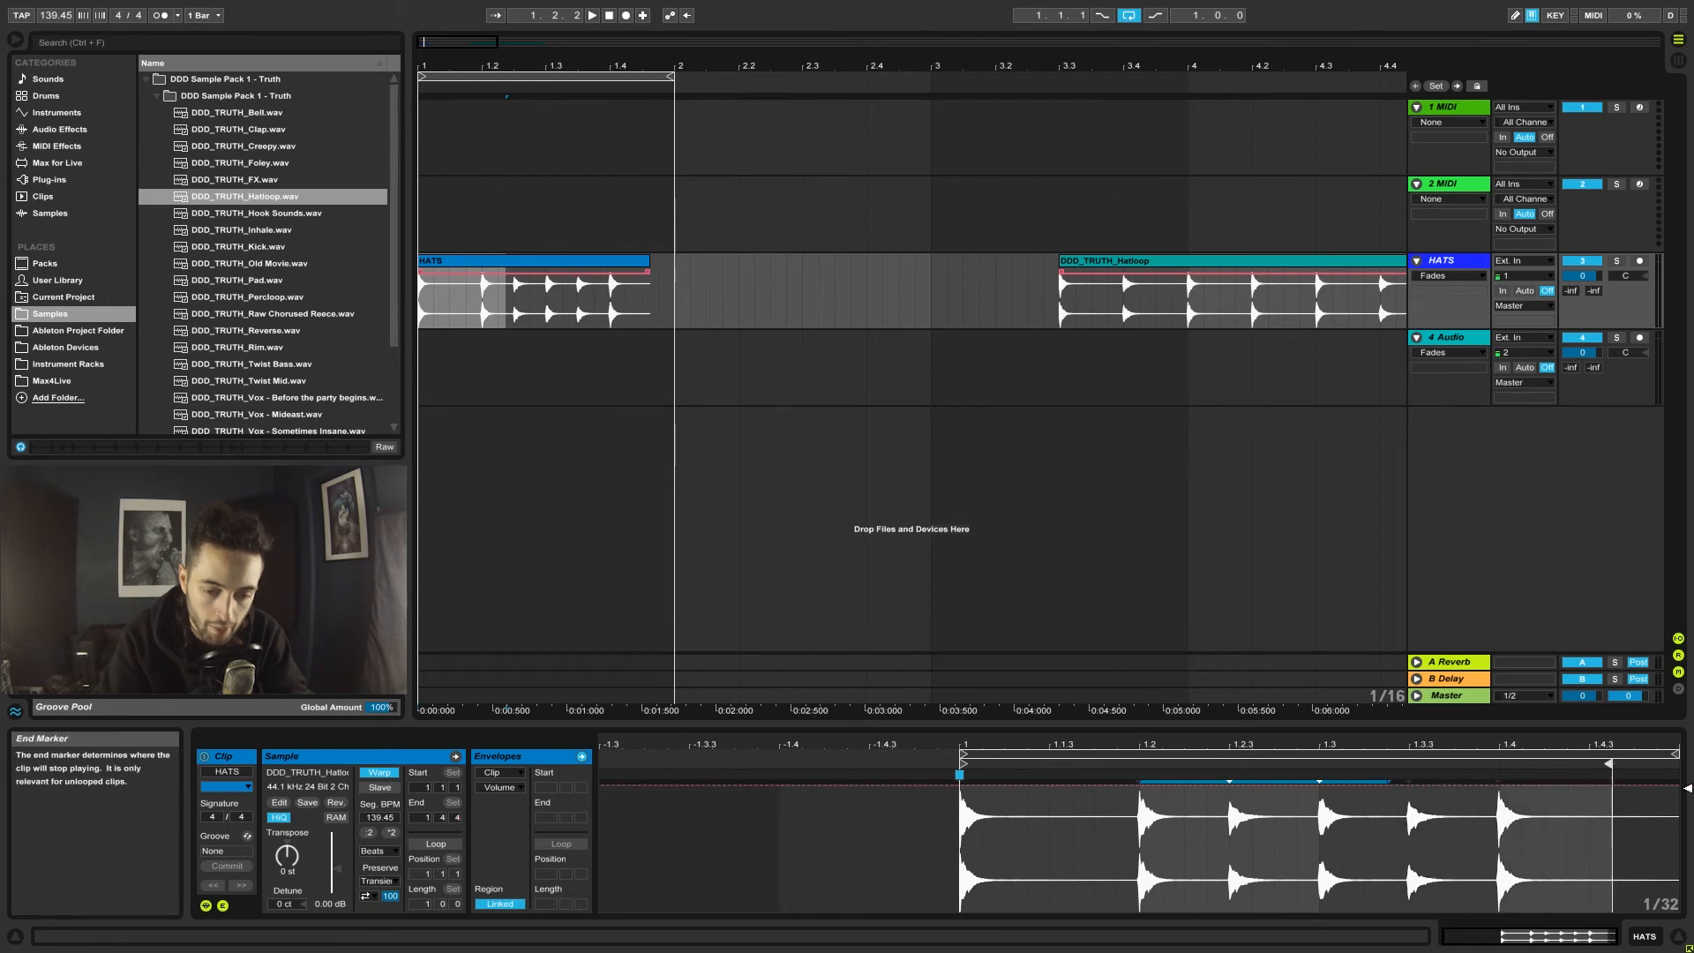
pyautogui.moveTo(1687, 788); pyautogui.dragTo(1689, 789)
pyautogui.moveTo(964, 754)
pyautogui.mouseDown()
pyautogui.moveTo(1401, 780)
pyautogui.moveTo(964, 780)
pyautogui.mouseUp()
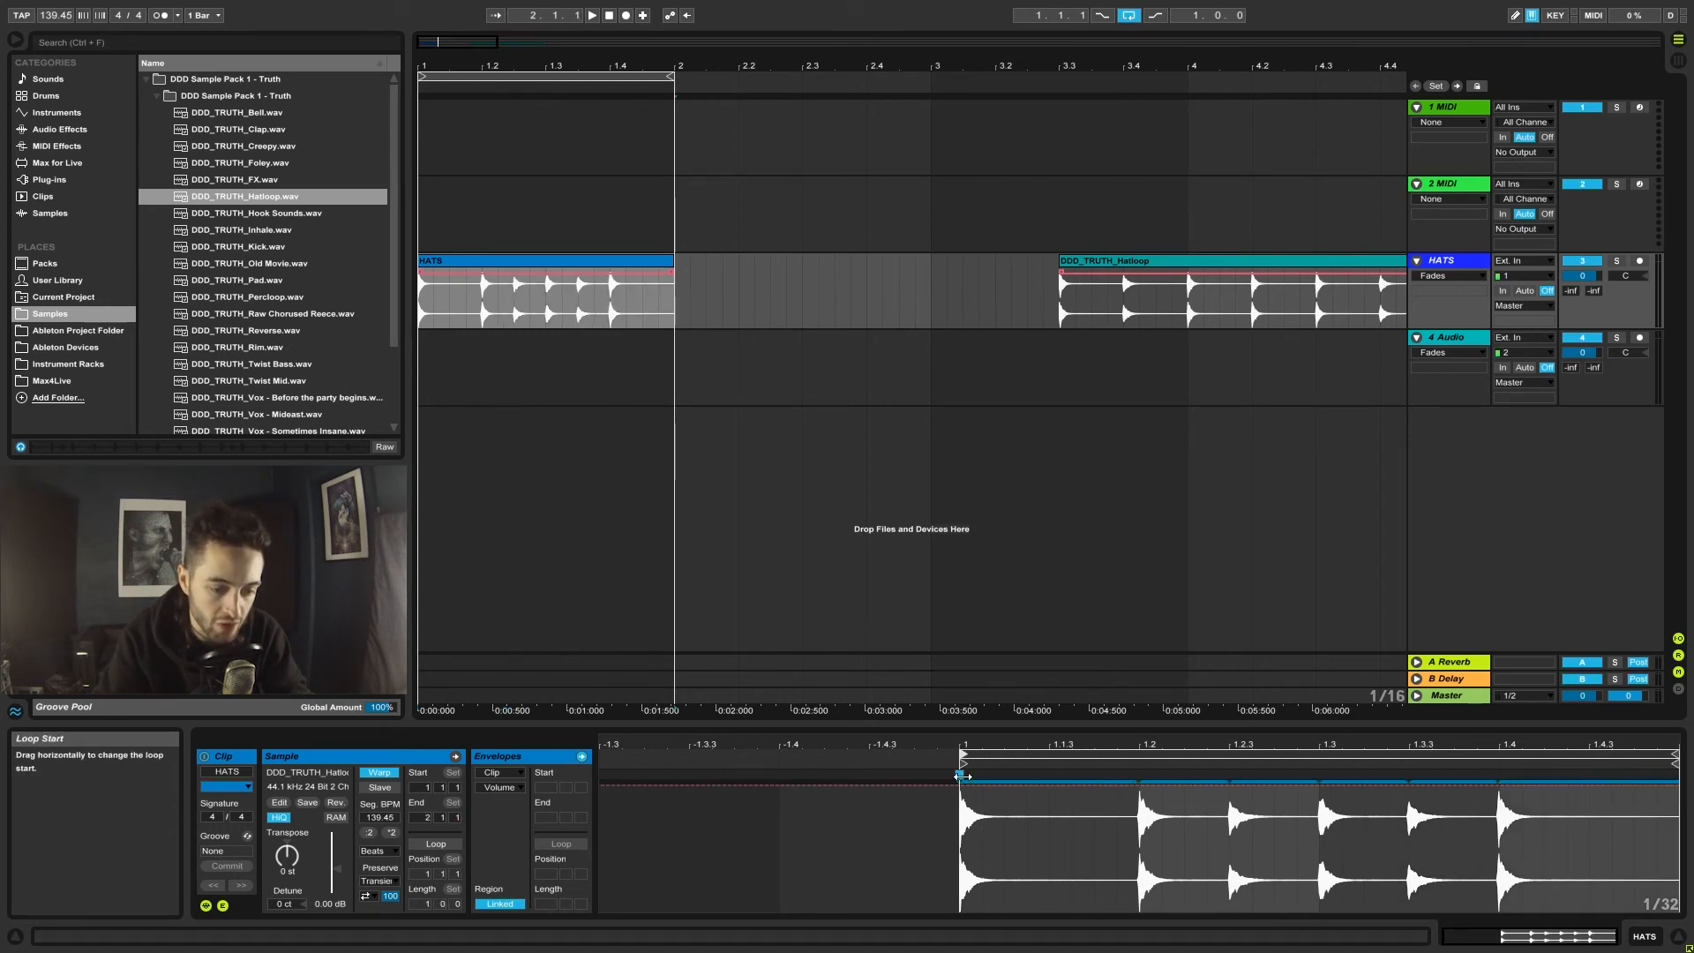
# Turn on looping for the HATS clip, move the loop start past beat 1.3, and return it to 1.1.1.
pyautogui.click(433, 847)
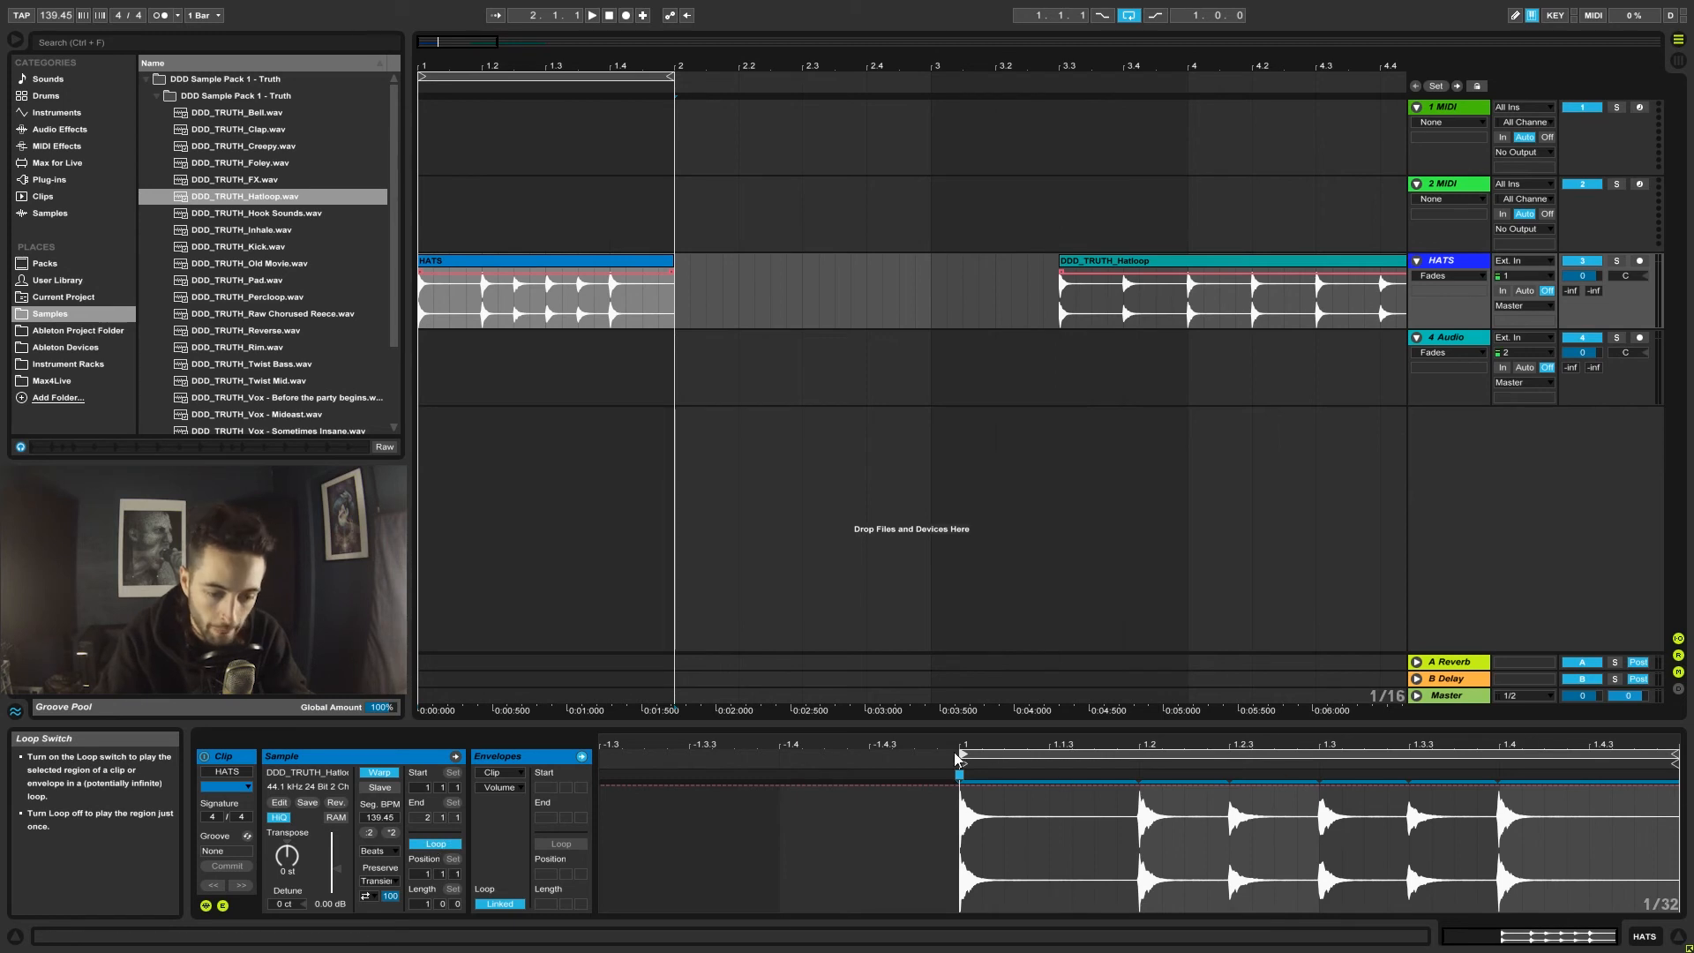
pyautogui.moveTo(964, 755); pyautogui.dragTo(1346, 776)
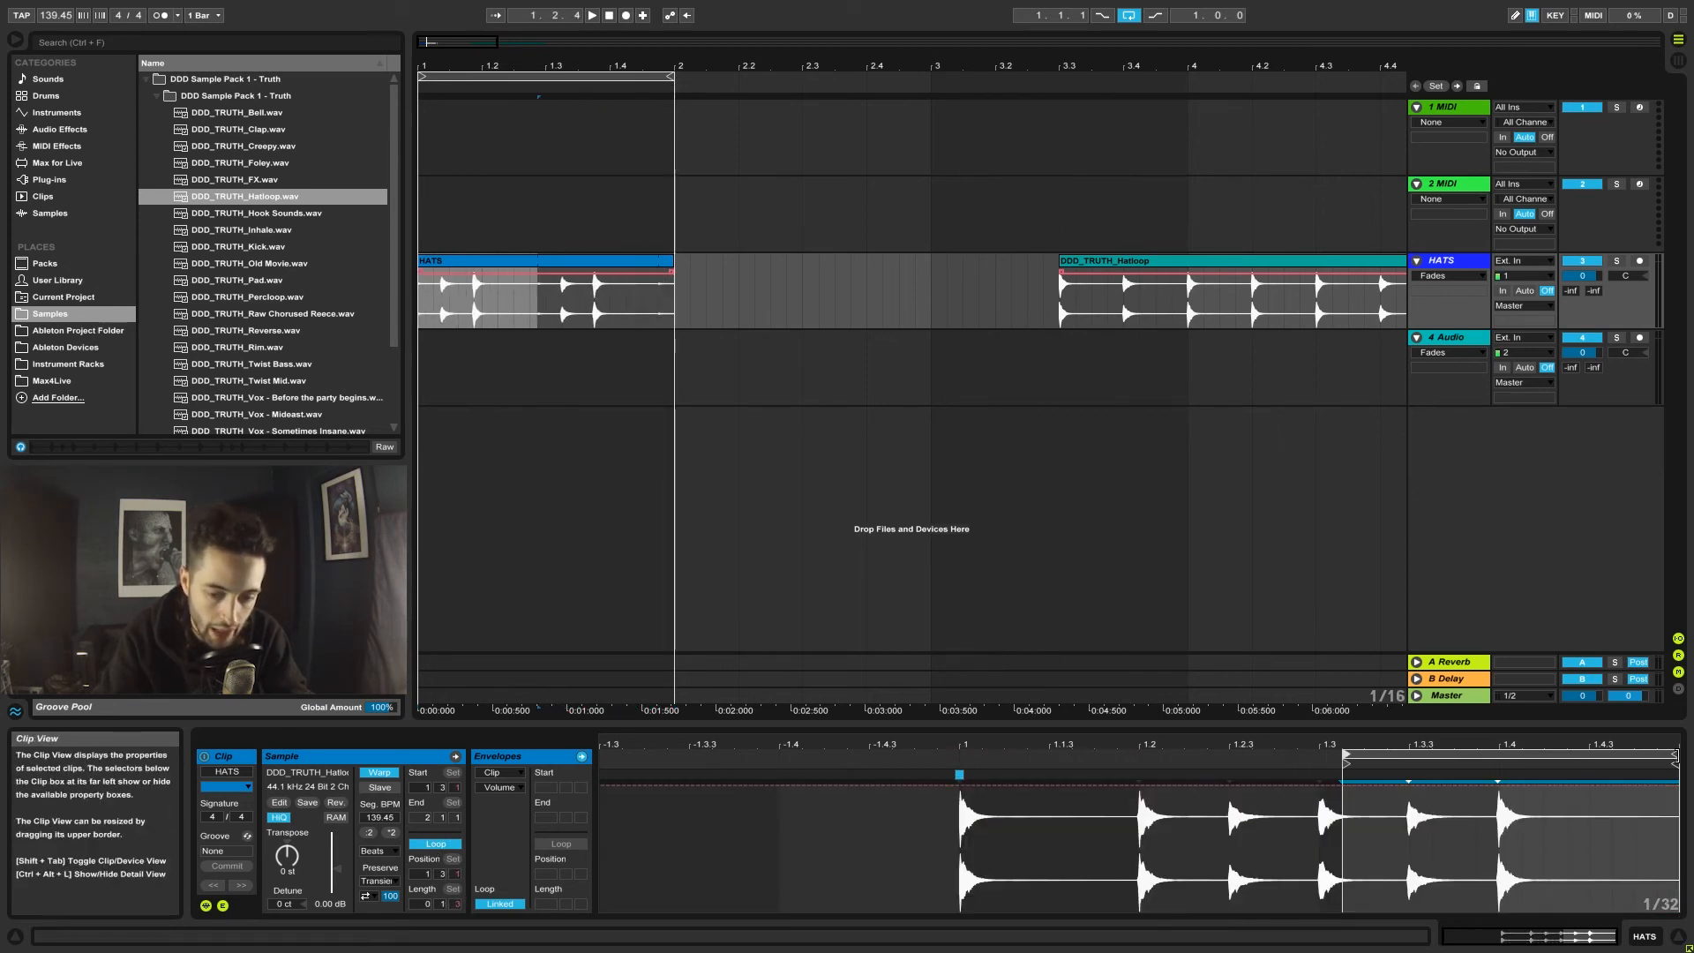
pyautogui.moveTo(1675, 756)
pyautogui.mouseDown()
pyautogui.moveTo(1394, 763)
pyautogui.moveTo(1676, 764)
pyautogui.mouseUp()
pyautogui.moveTo(1345, 757); pyautogui.dragTo(960, 764)
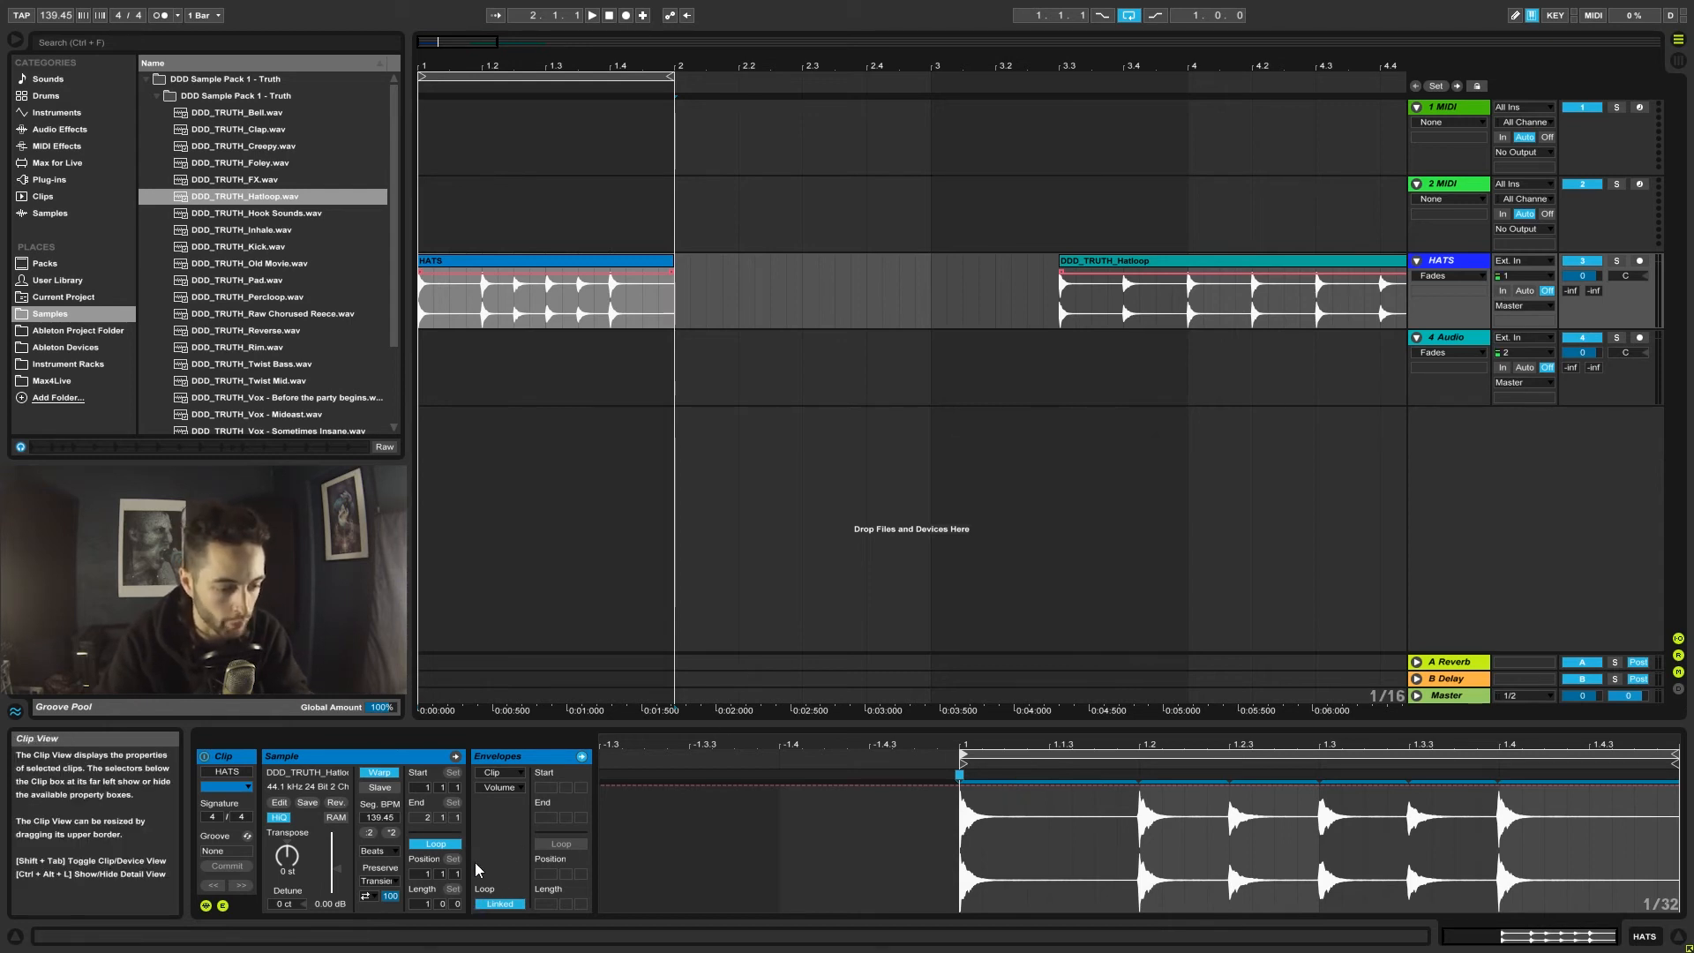
# Extend the HATS clip's loop length to 4 bars and then well beyond that.
pyautogui.click(420, 904)
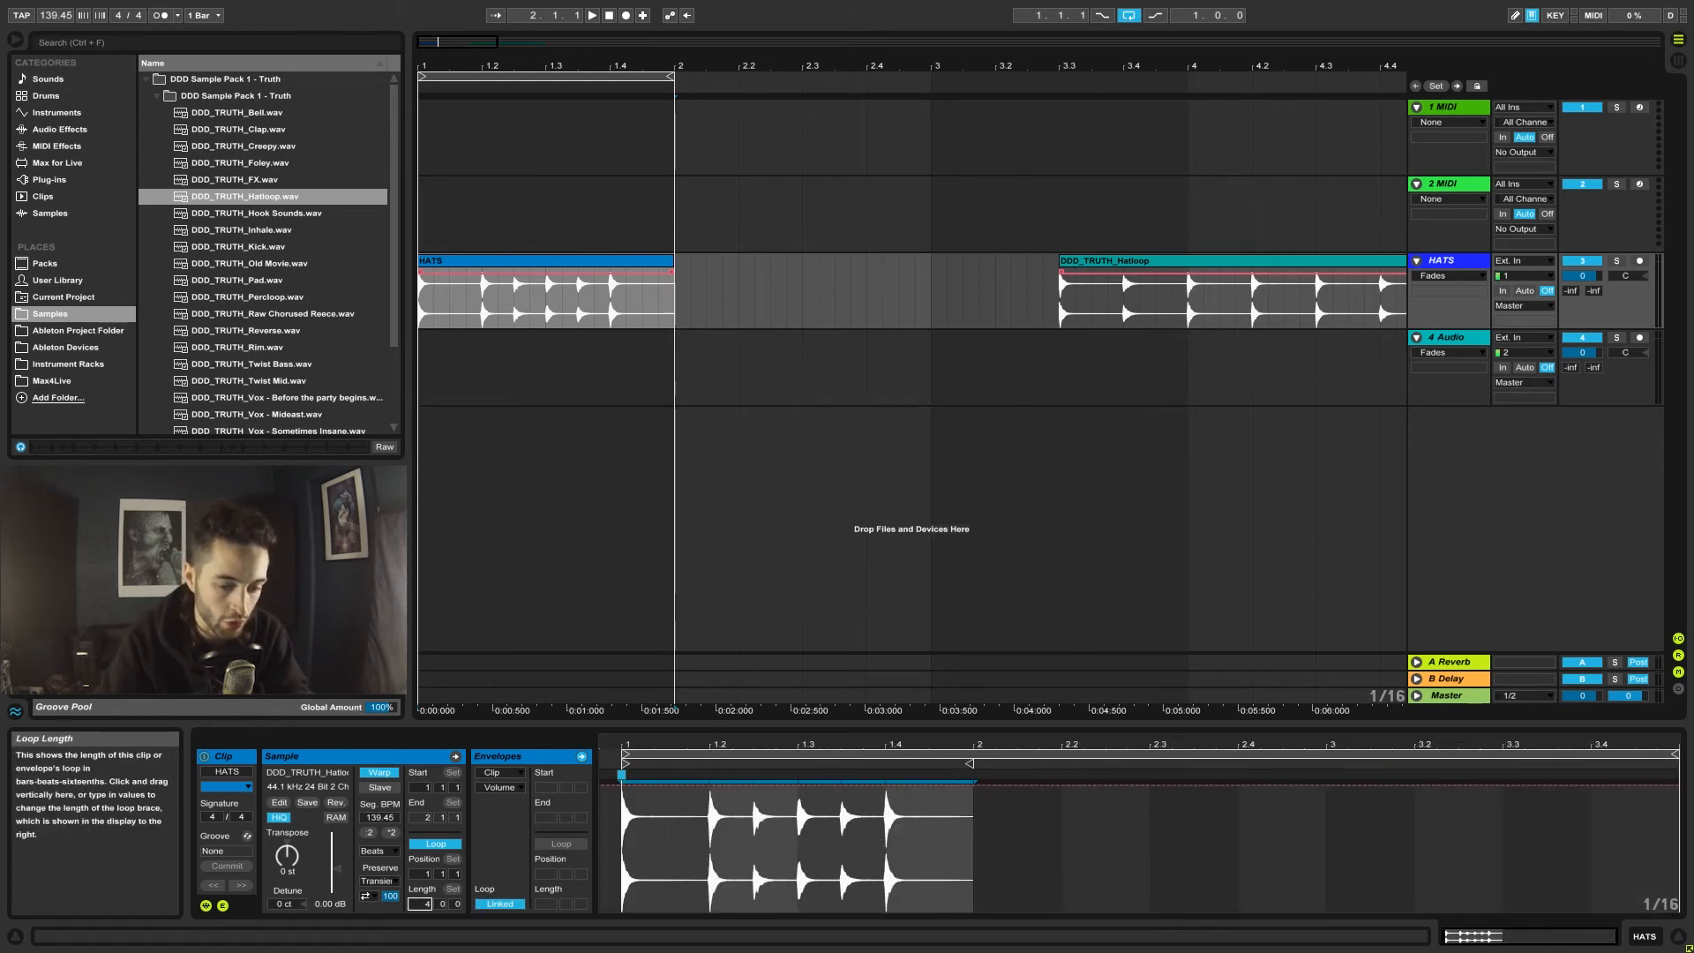
pyautogui.moveTo(420, 904)
pyautogui.mouseDown()
pyautogui.moveTo(420, 837)
pyautogui.moveTo(420, 907)
pyautogui.mouseUp()
pyautogui.rightClick(788, 849)
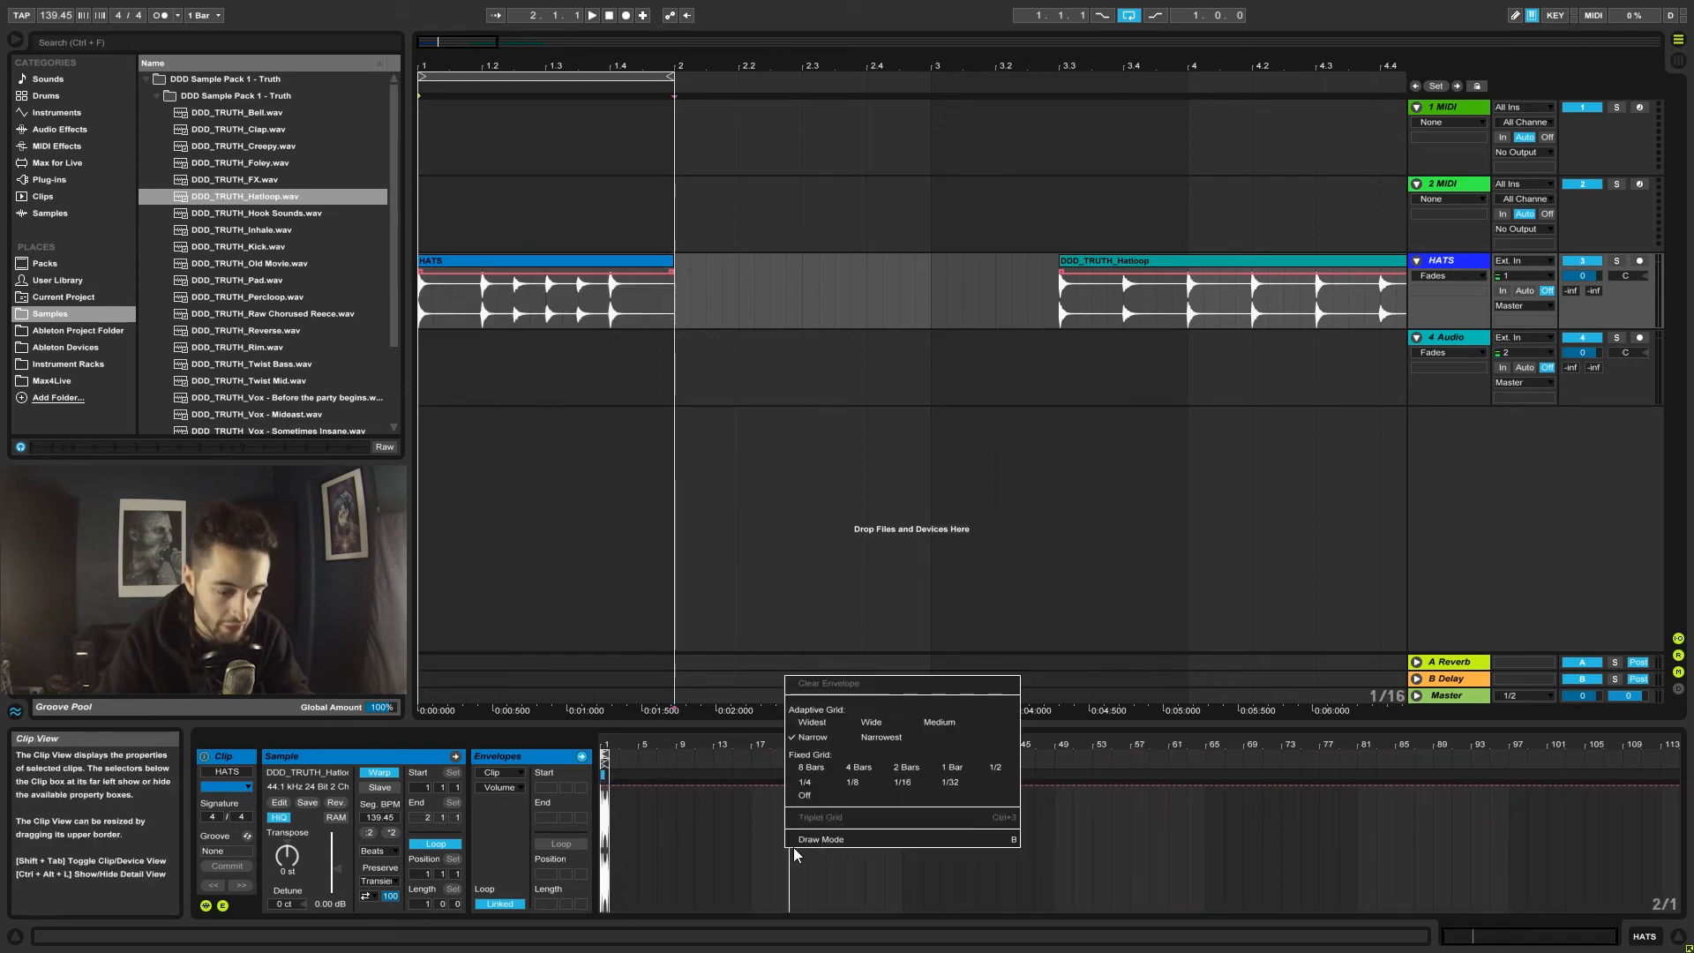
pyautogui.click(726, 835)
# Select the HATS clip and display its Volume Modulation clip envelope over the waveform.
pyautogui.click(495, 283)
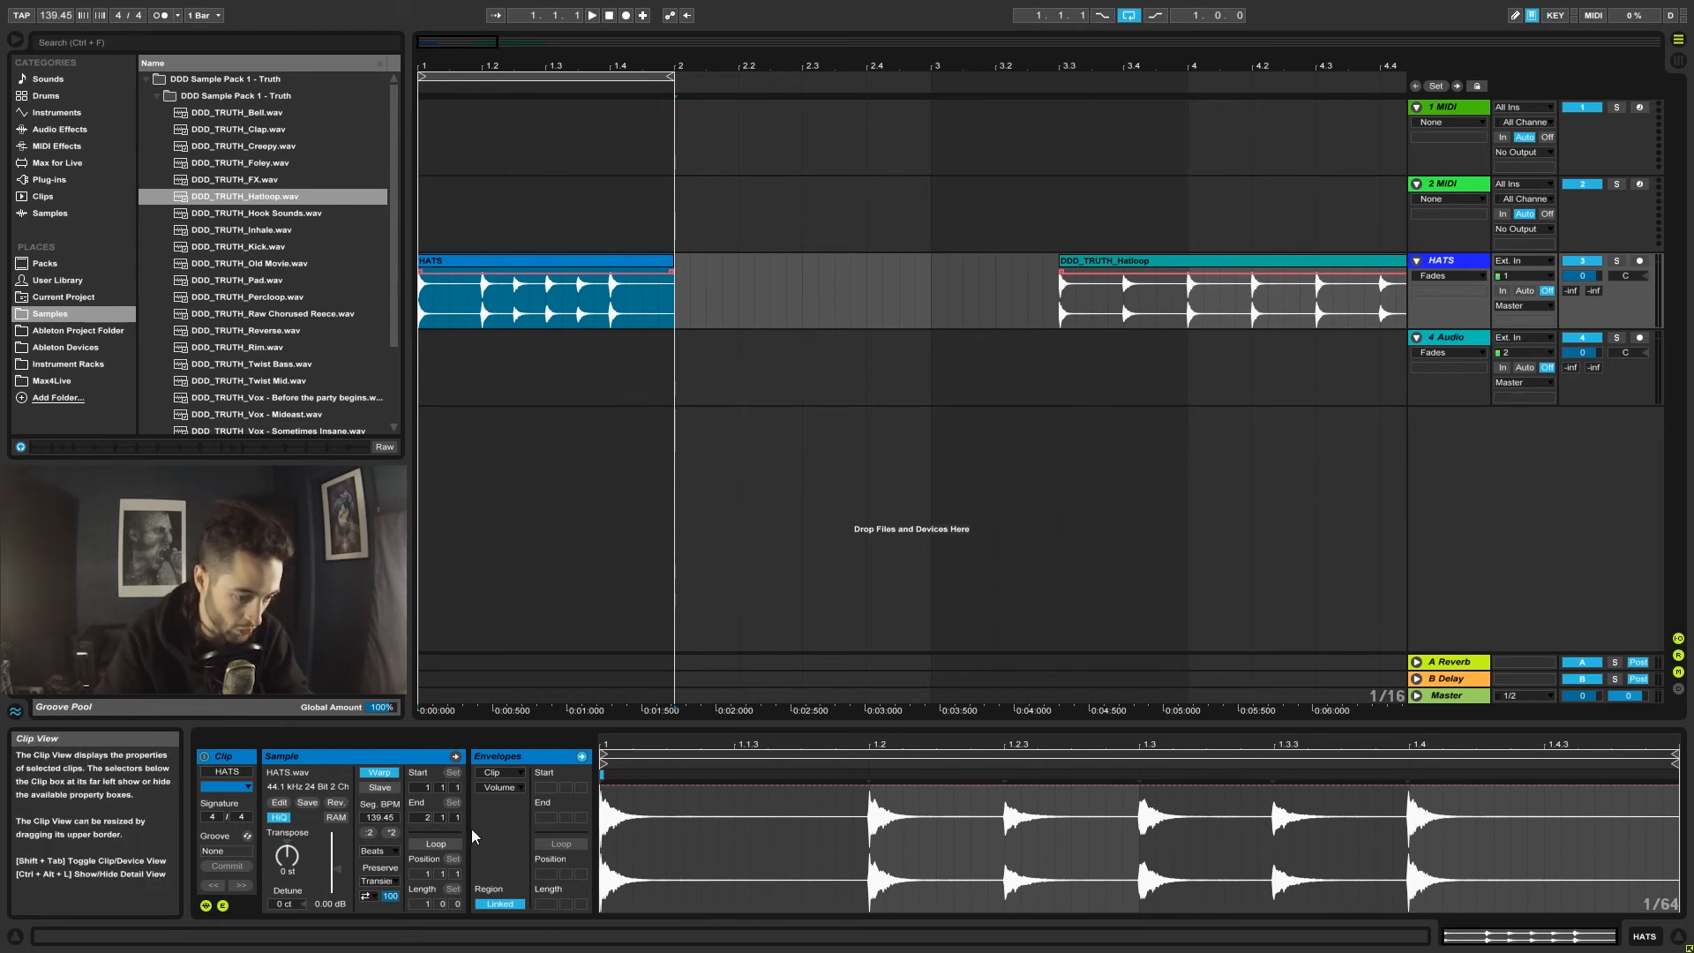
pyautogui.click(496, 756)
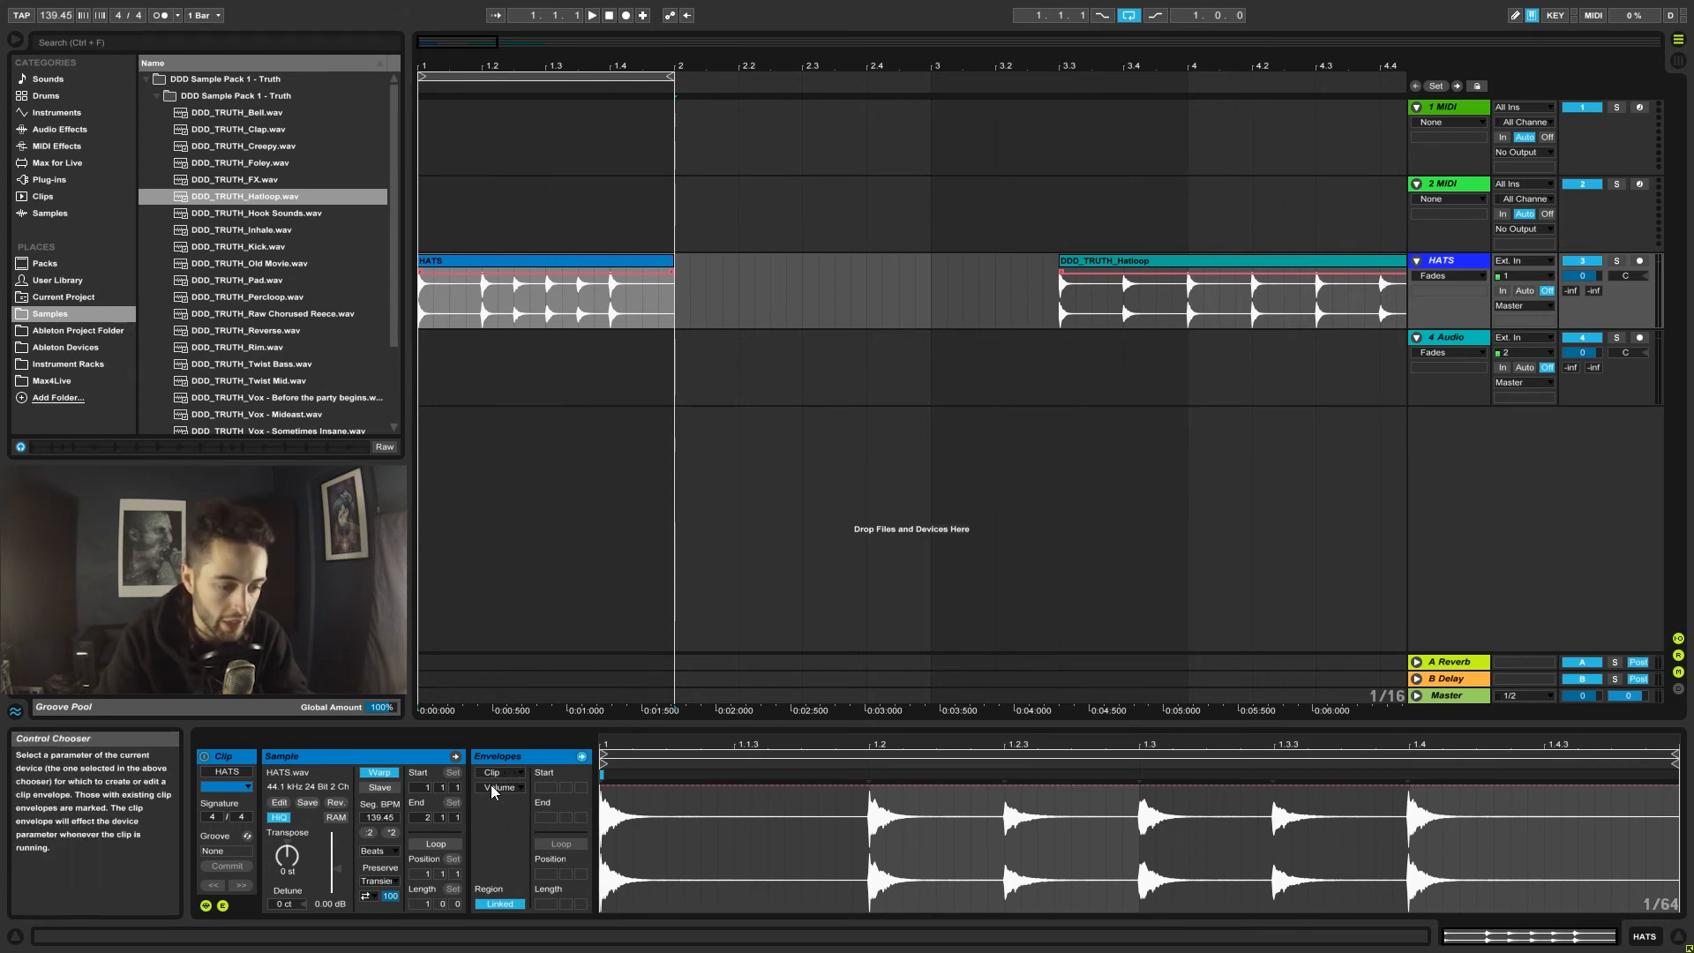
pyautogui.click(491, 773)
pyautogui.click(492, 774)
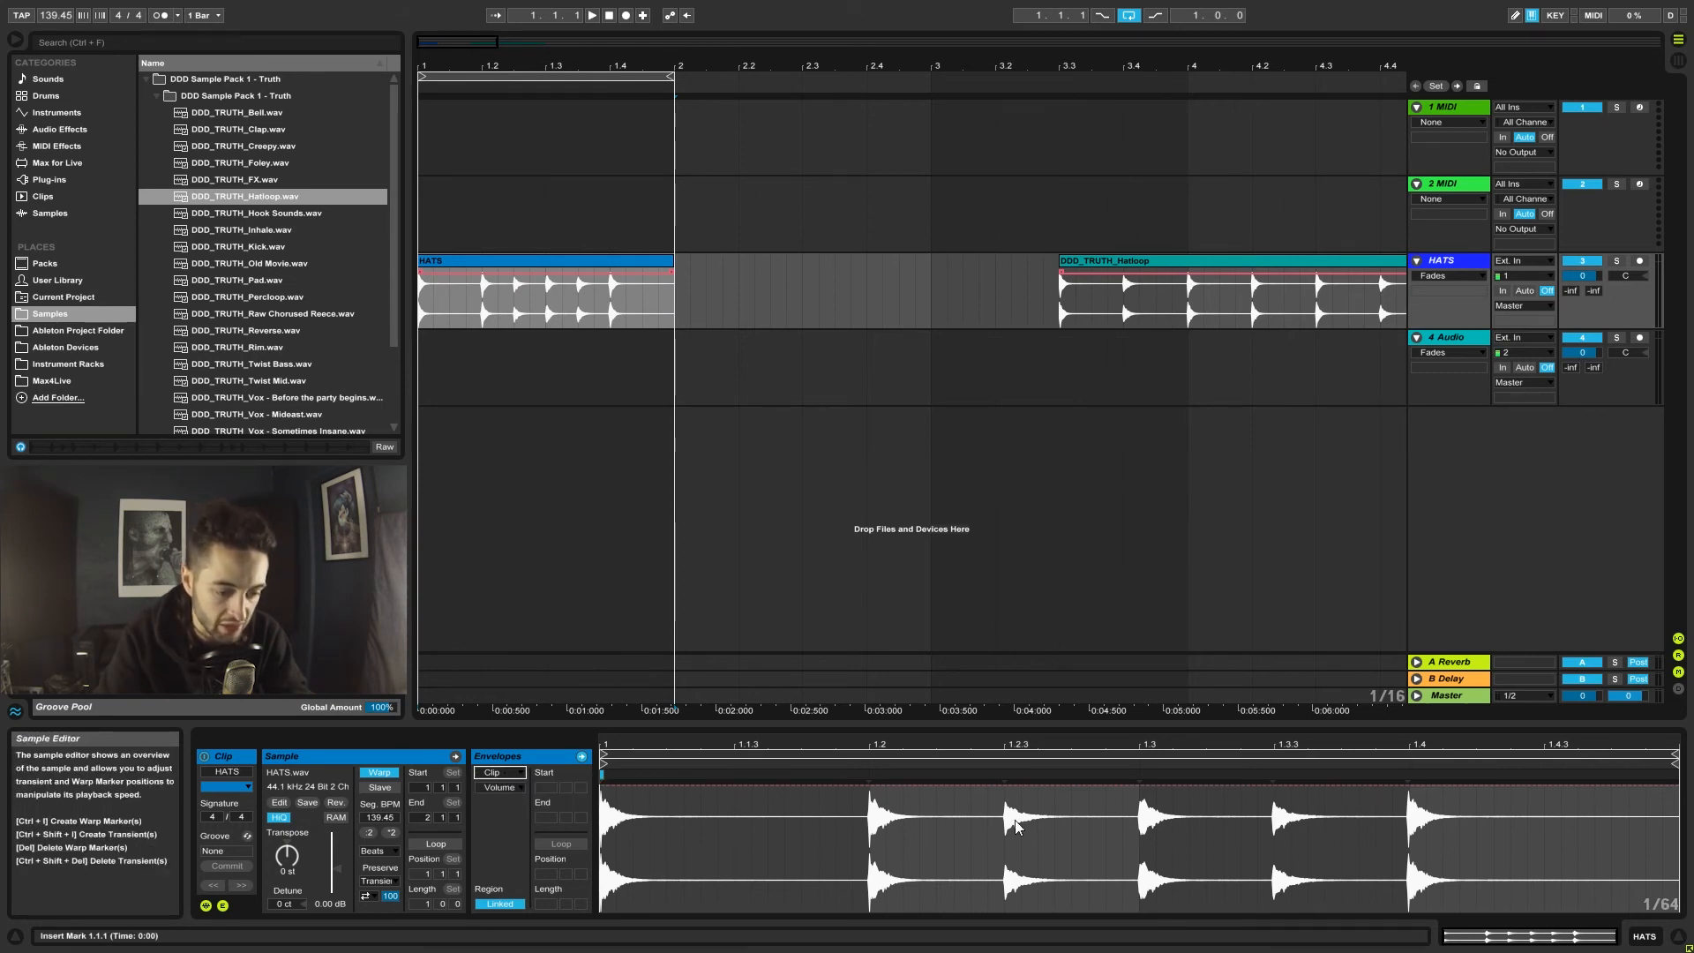
pyautogui.click(591, 280)
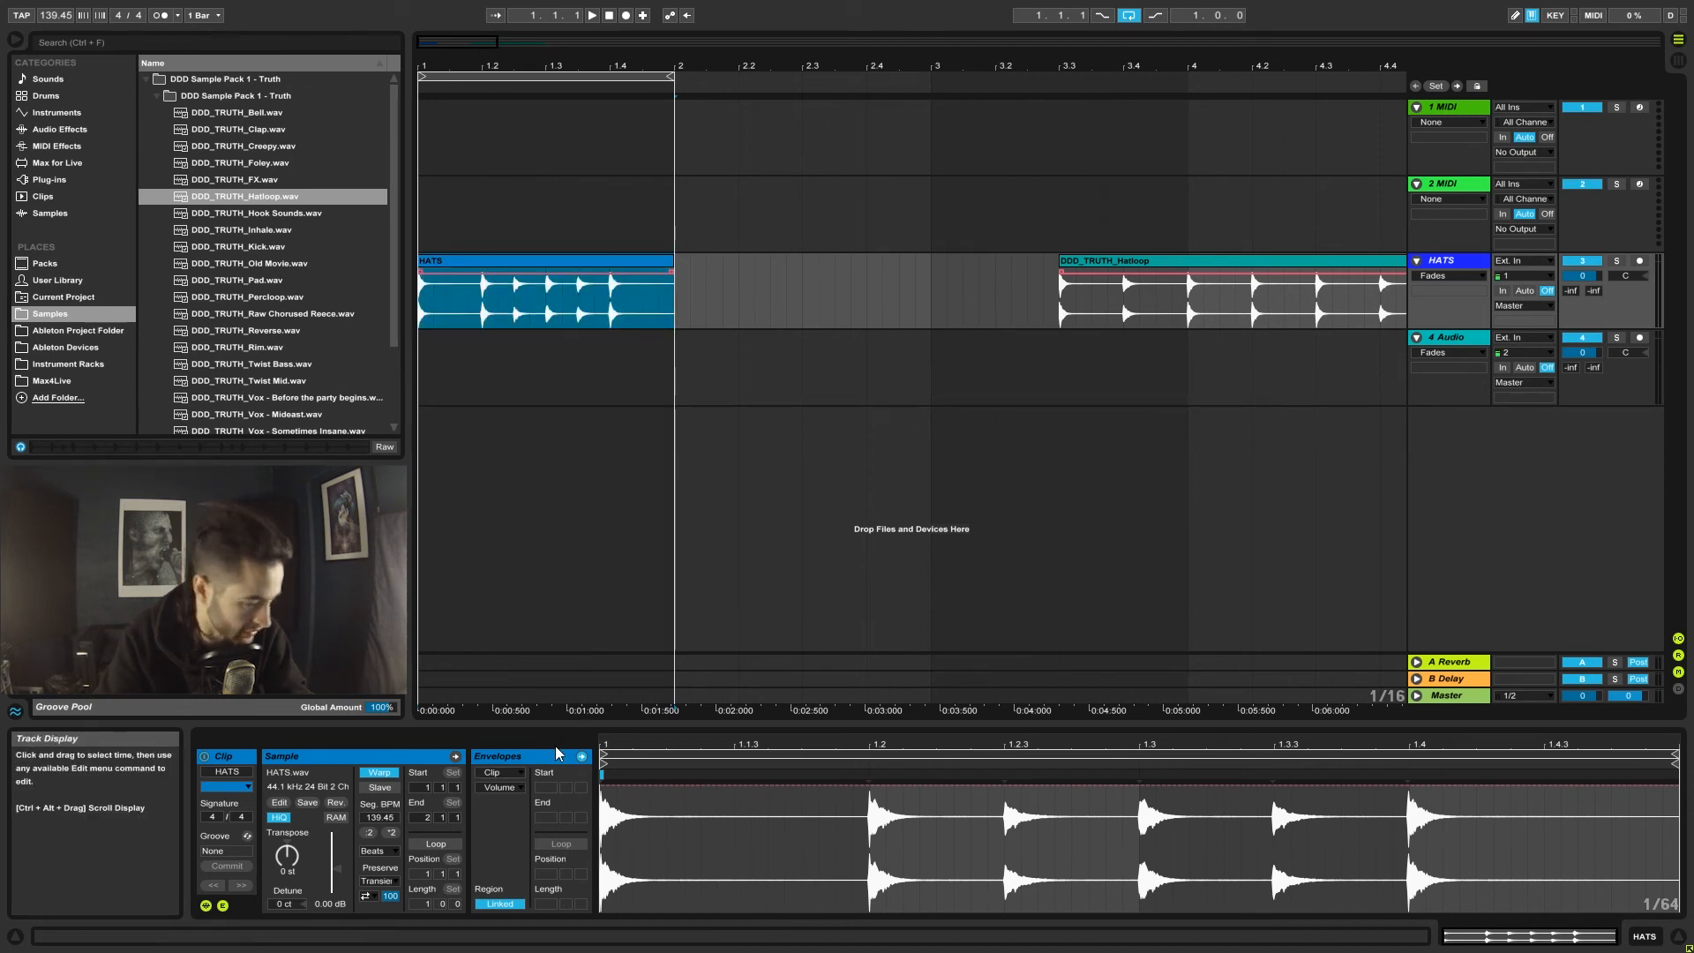
pyautogui.click(498, 788)
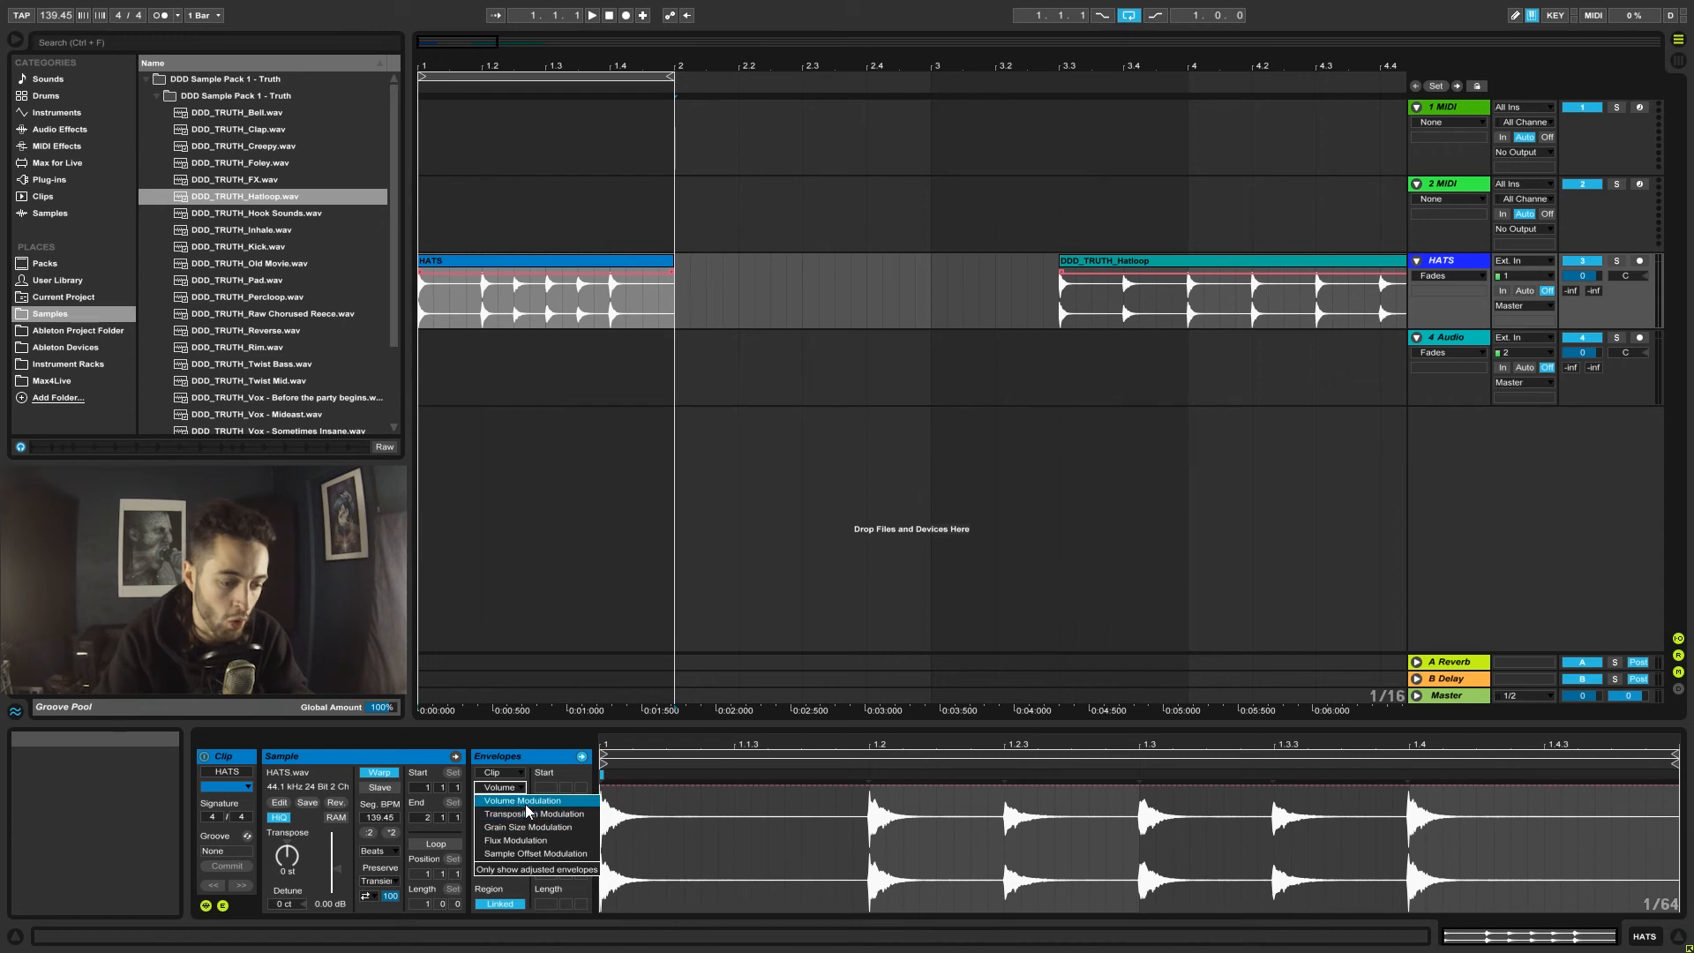
pyautogui.click(512, 805)
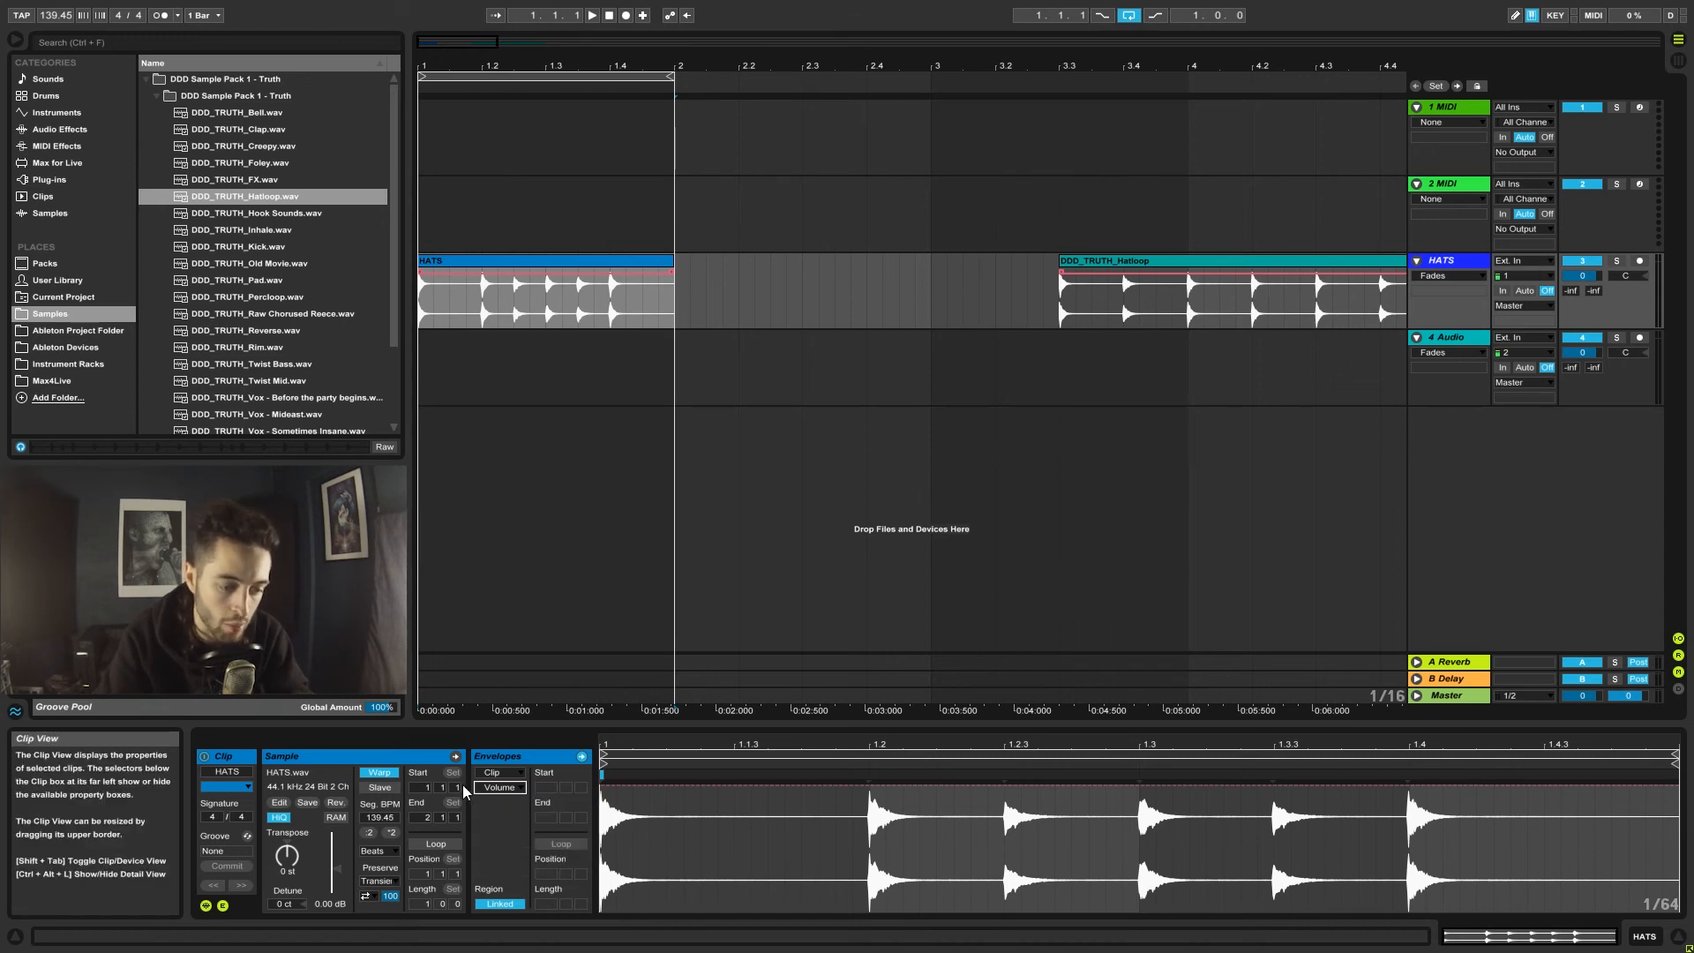
pyautogui.click(499, 787)
pyautogui.click(510, 806)
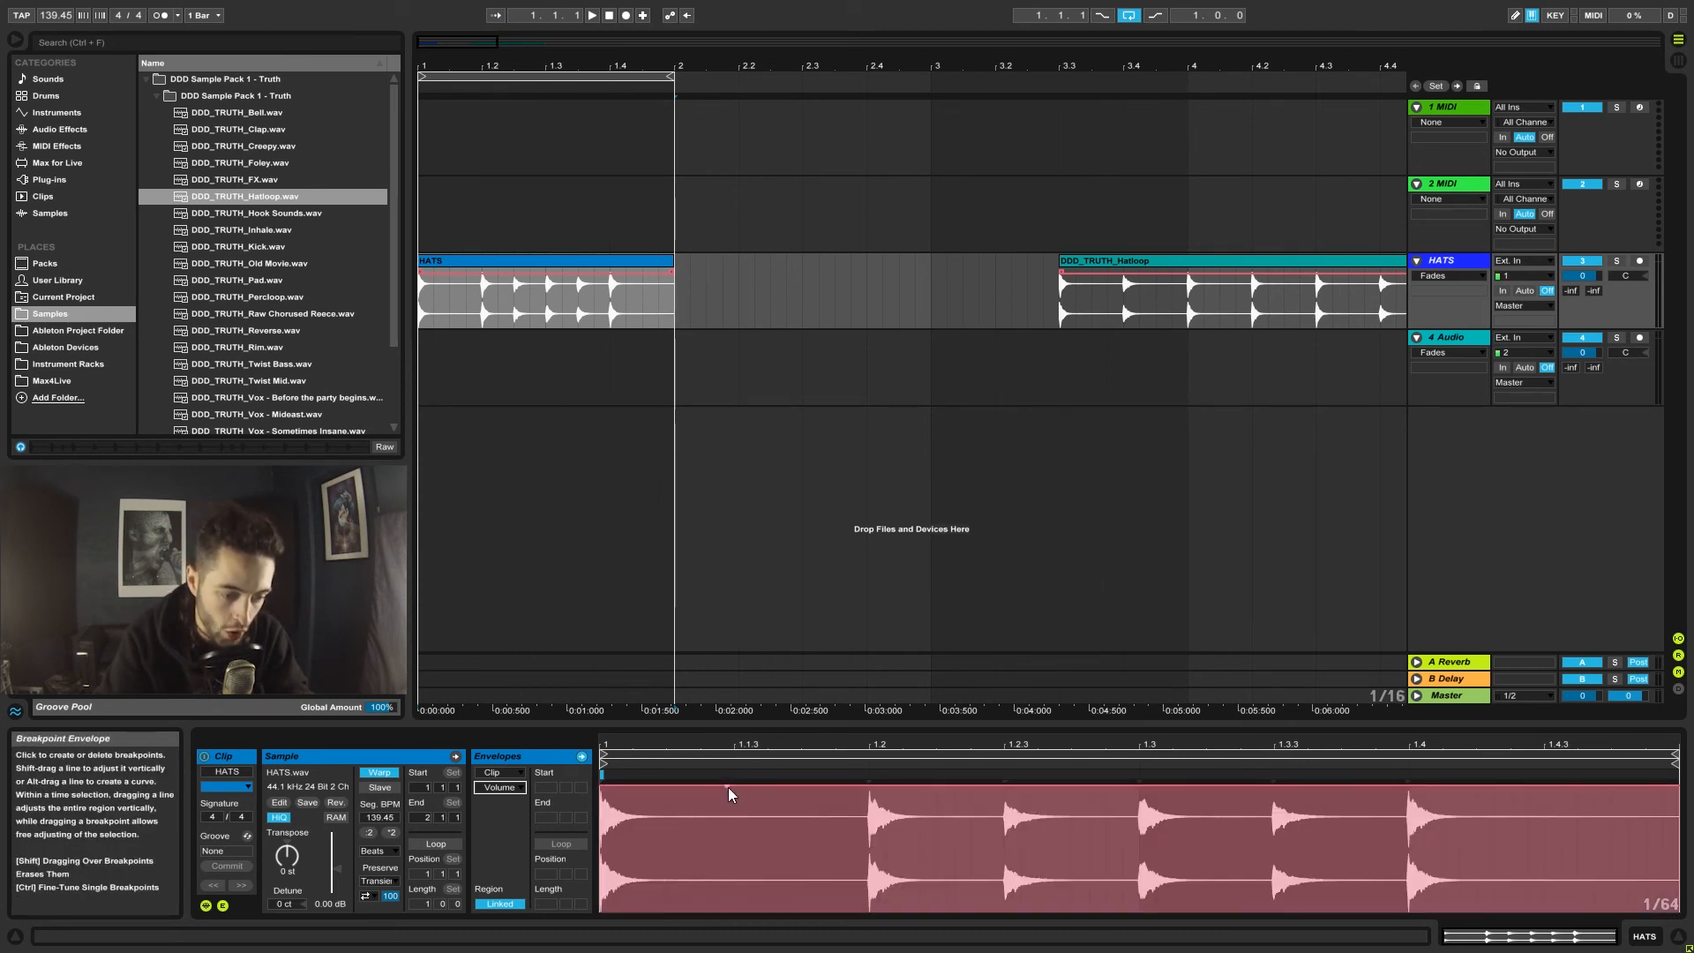
# Shape the volume modulation envelope with breakpoints across the first hit, lowering the level just before beat 1.2.
pyautogui.click(744, 785)
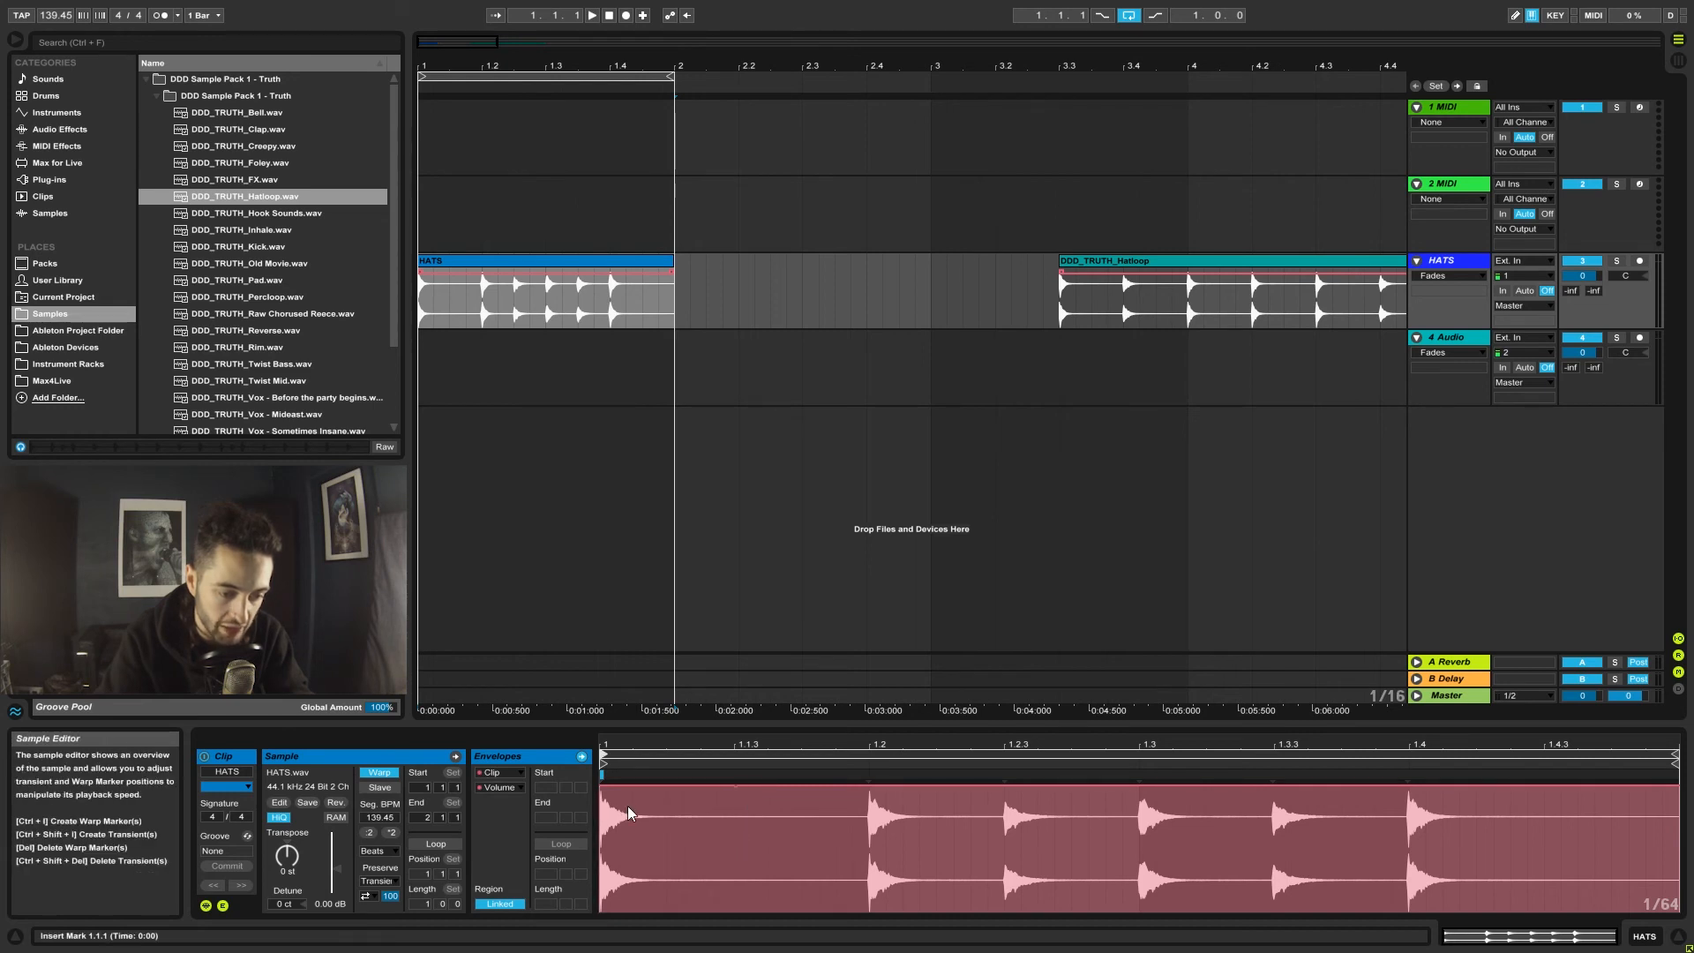
pyautogui.moveTo(603, 785); pyautogui.dragTo(808, 814)
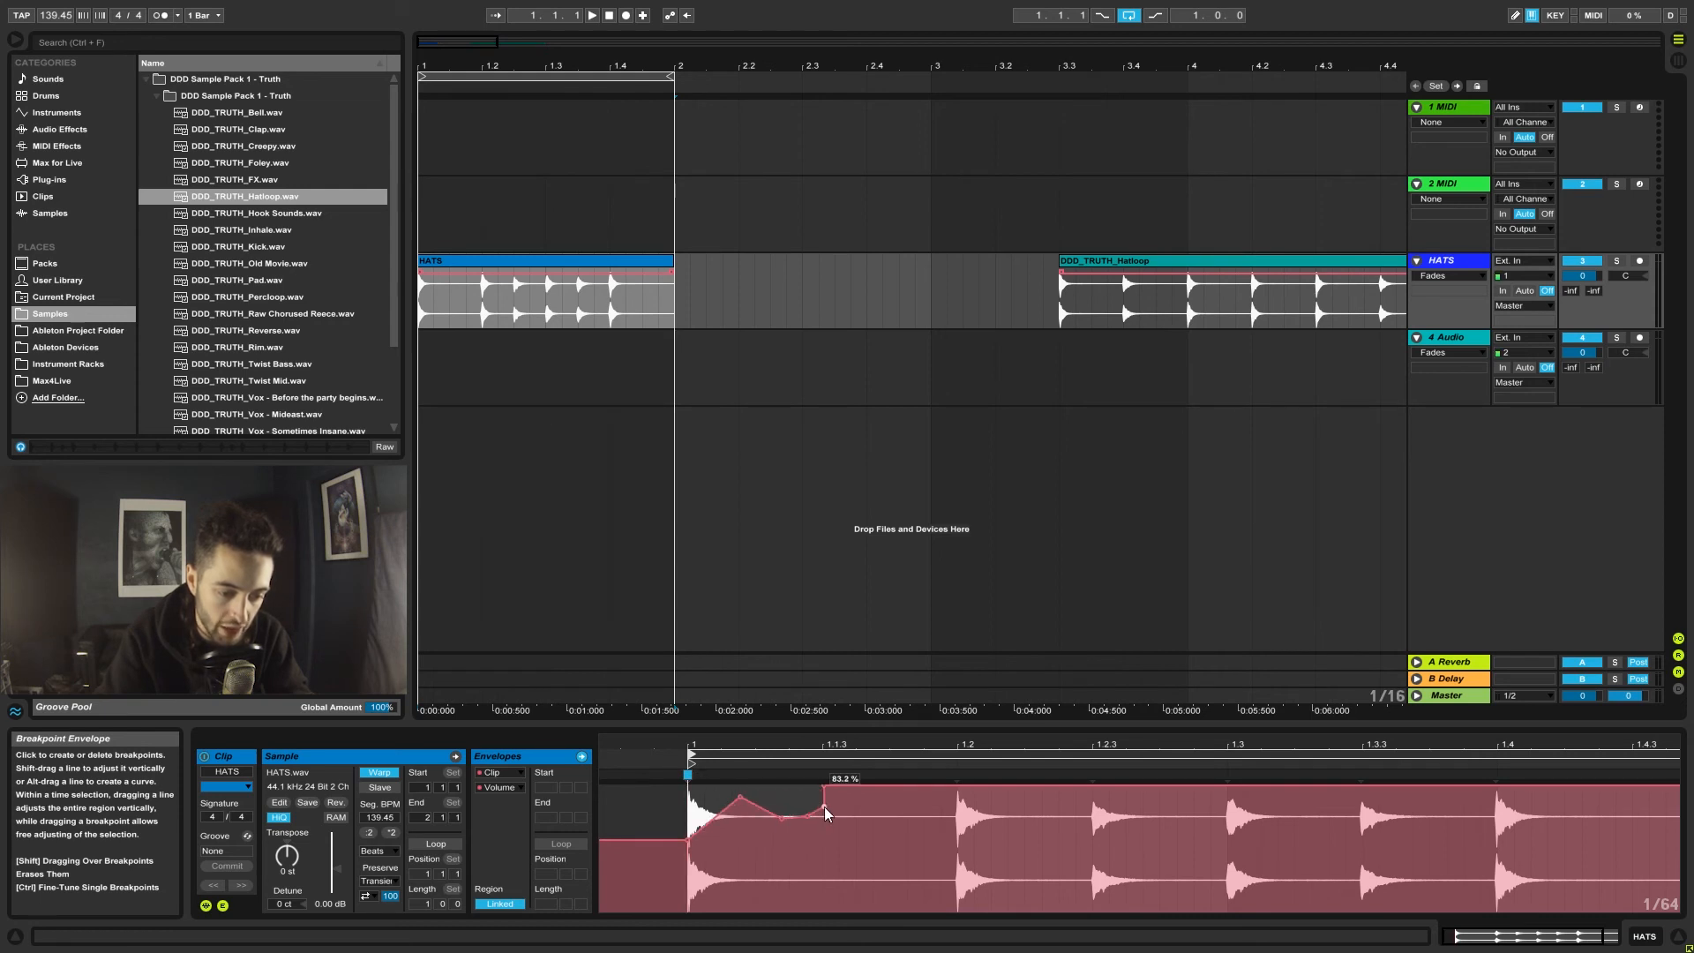
pyautogui.moveTo(936, 785); pyautogui.dragTo(935, 827)
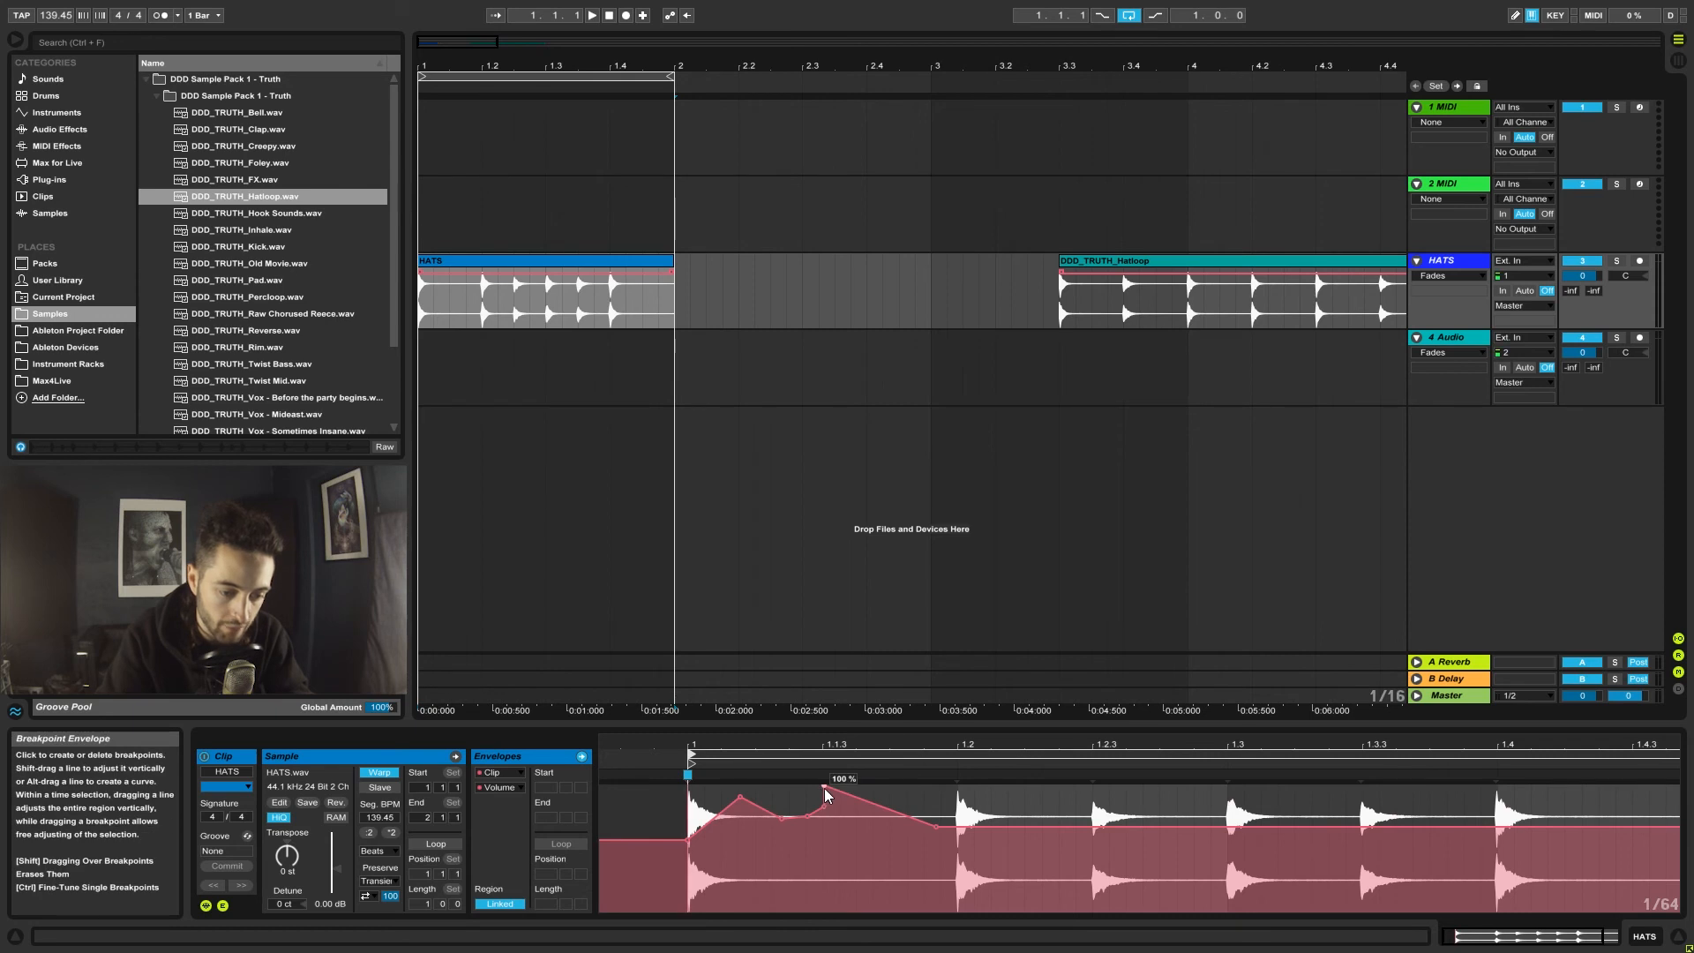
pyautogui.moveTo(821, 790); pyautogui.dragTo(822, 807)
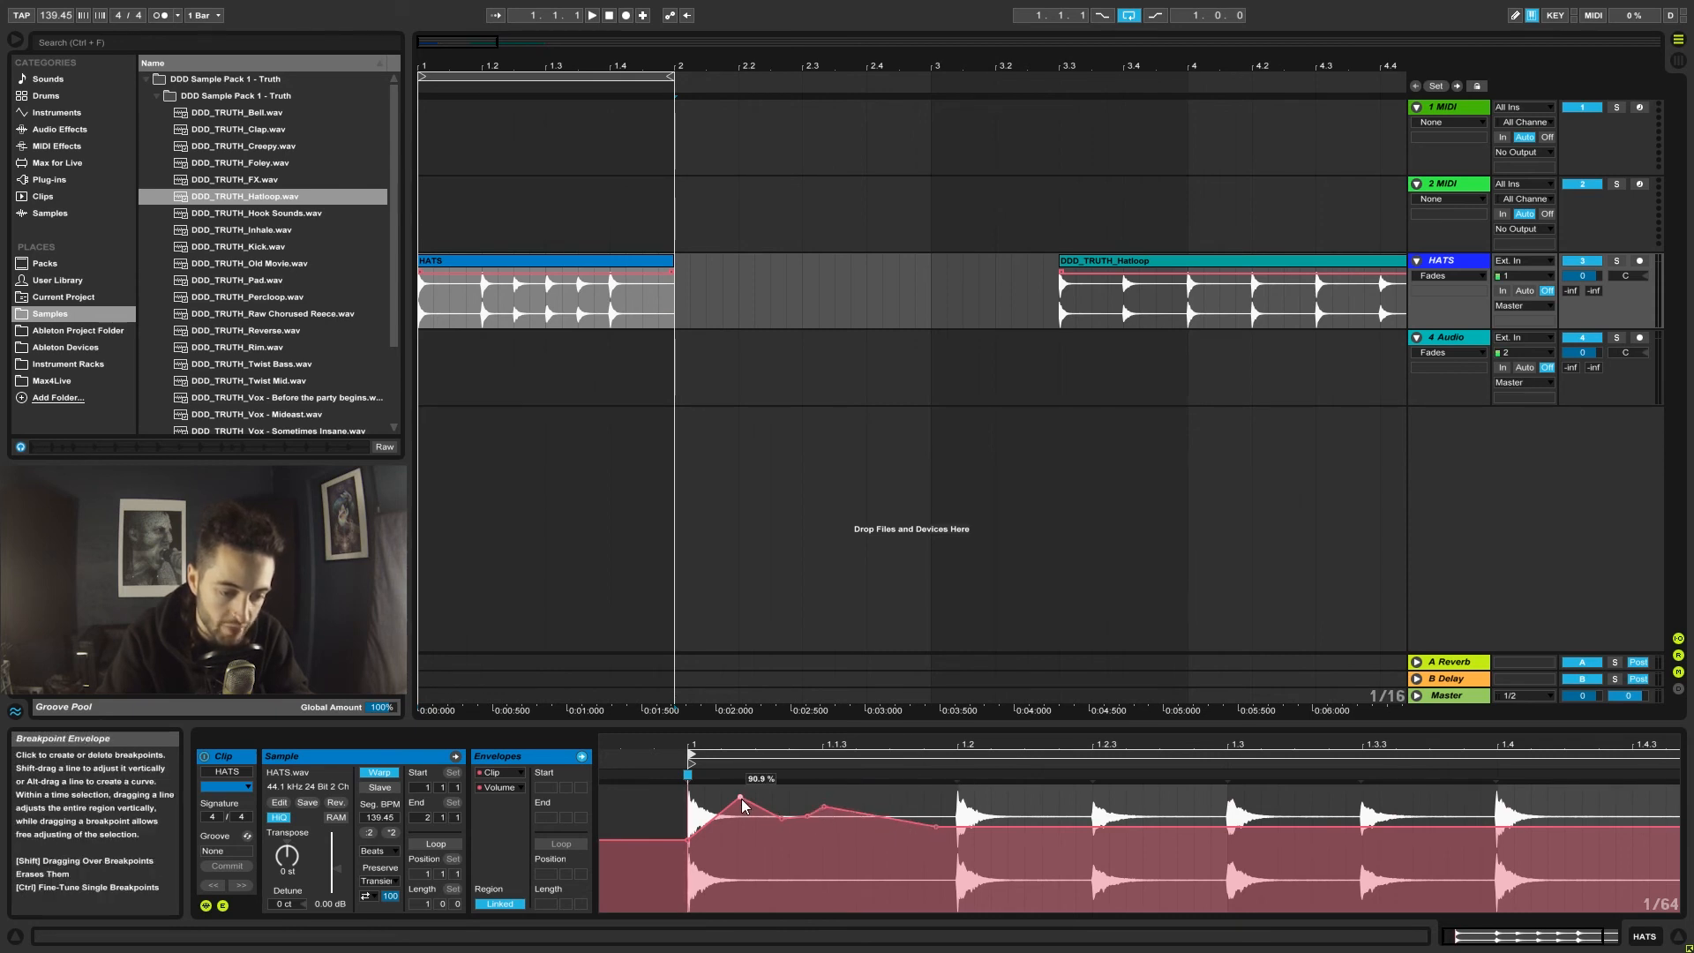
# Drop the envelope's start at 1.1.1 to the minimum for a fade-in on the first hit, and play the clip.
pyautogui.moveTo(741, 798); pyautogui.dragTo(689, 902)
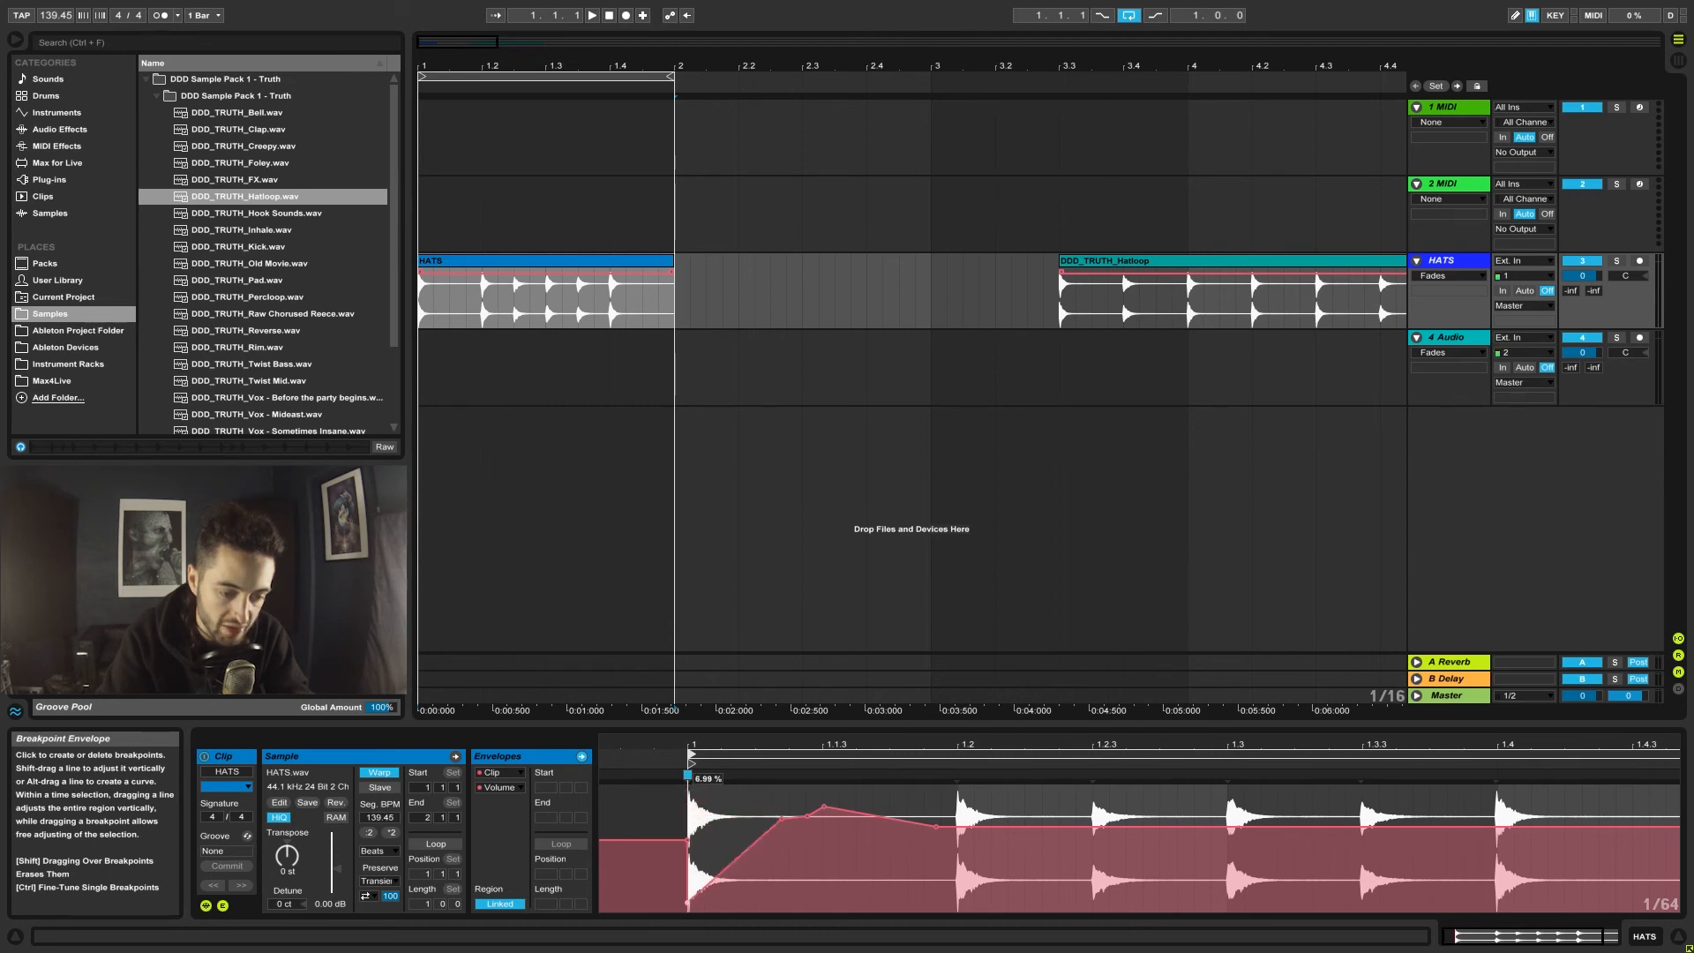
pyautogui.click(687, 840)
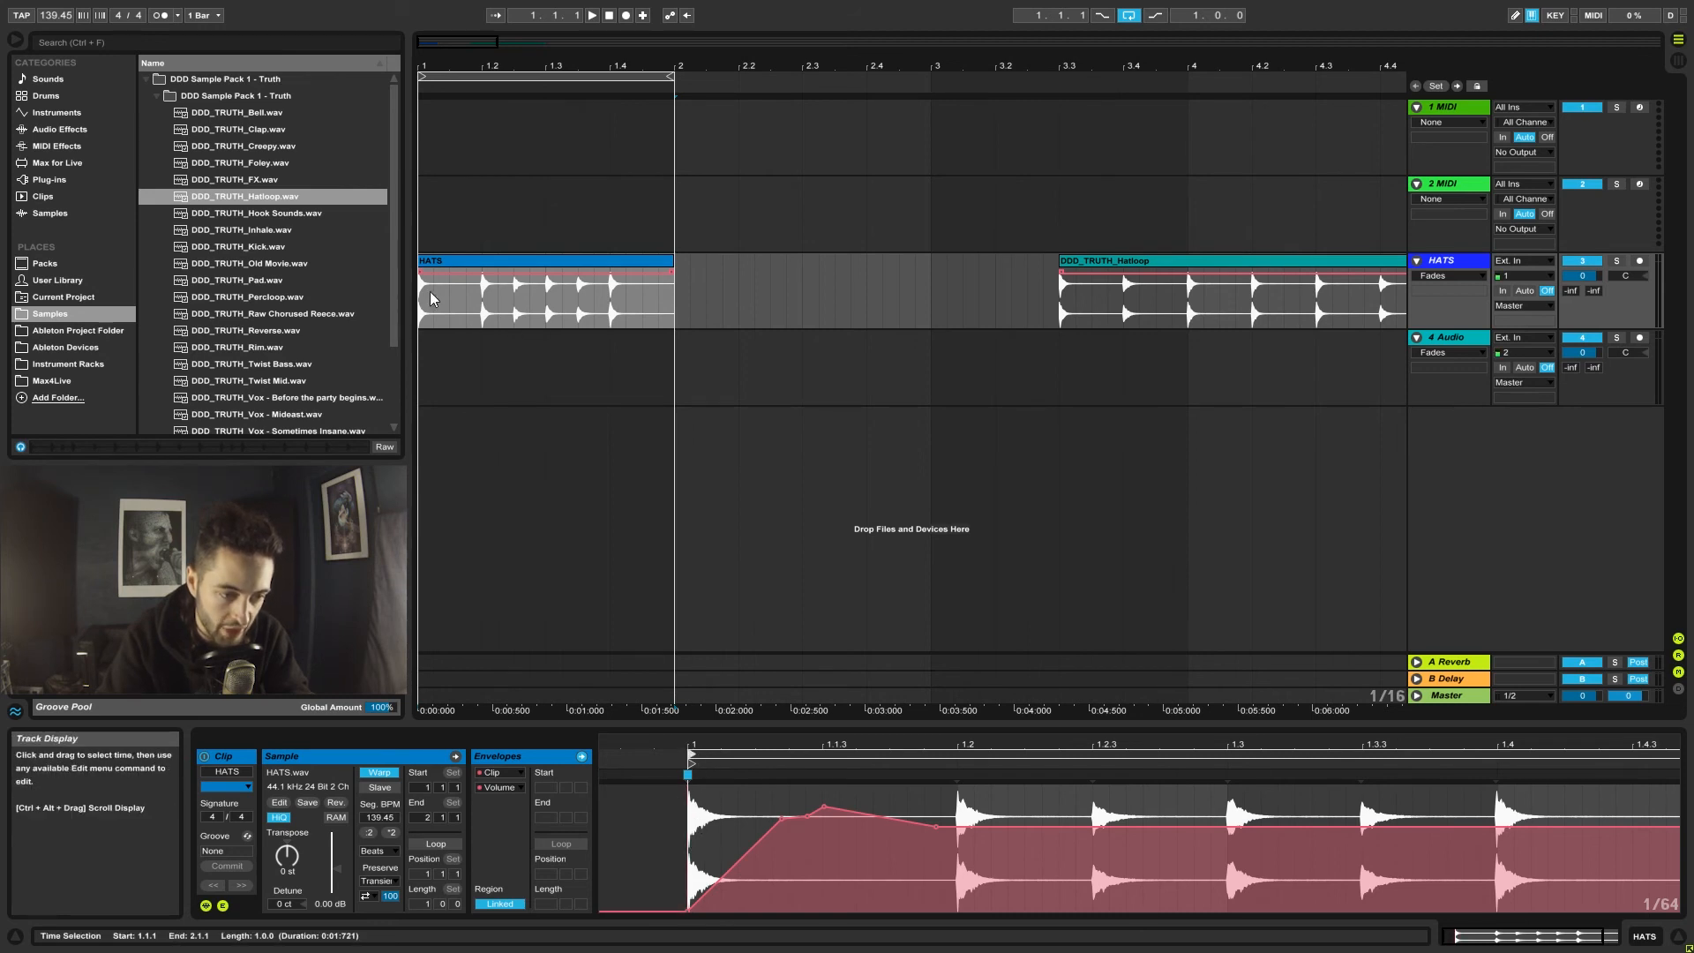
pyautogui.click(690, 854)
pyautogui.press('space')
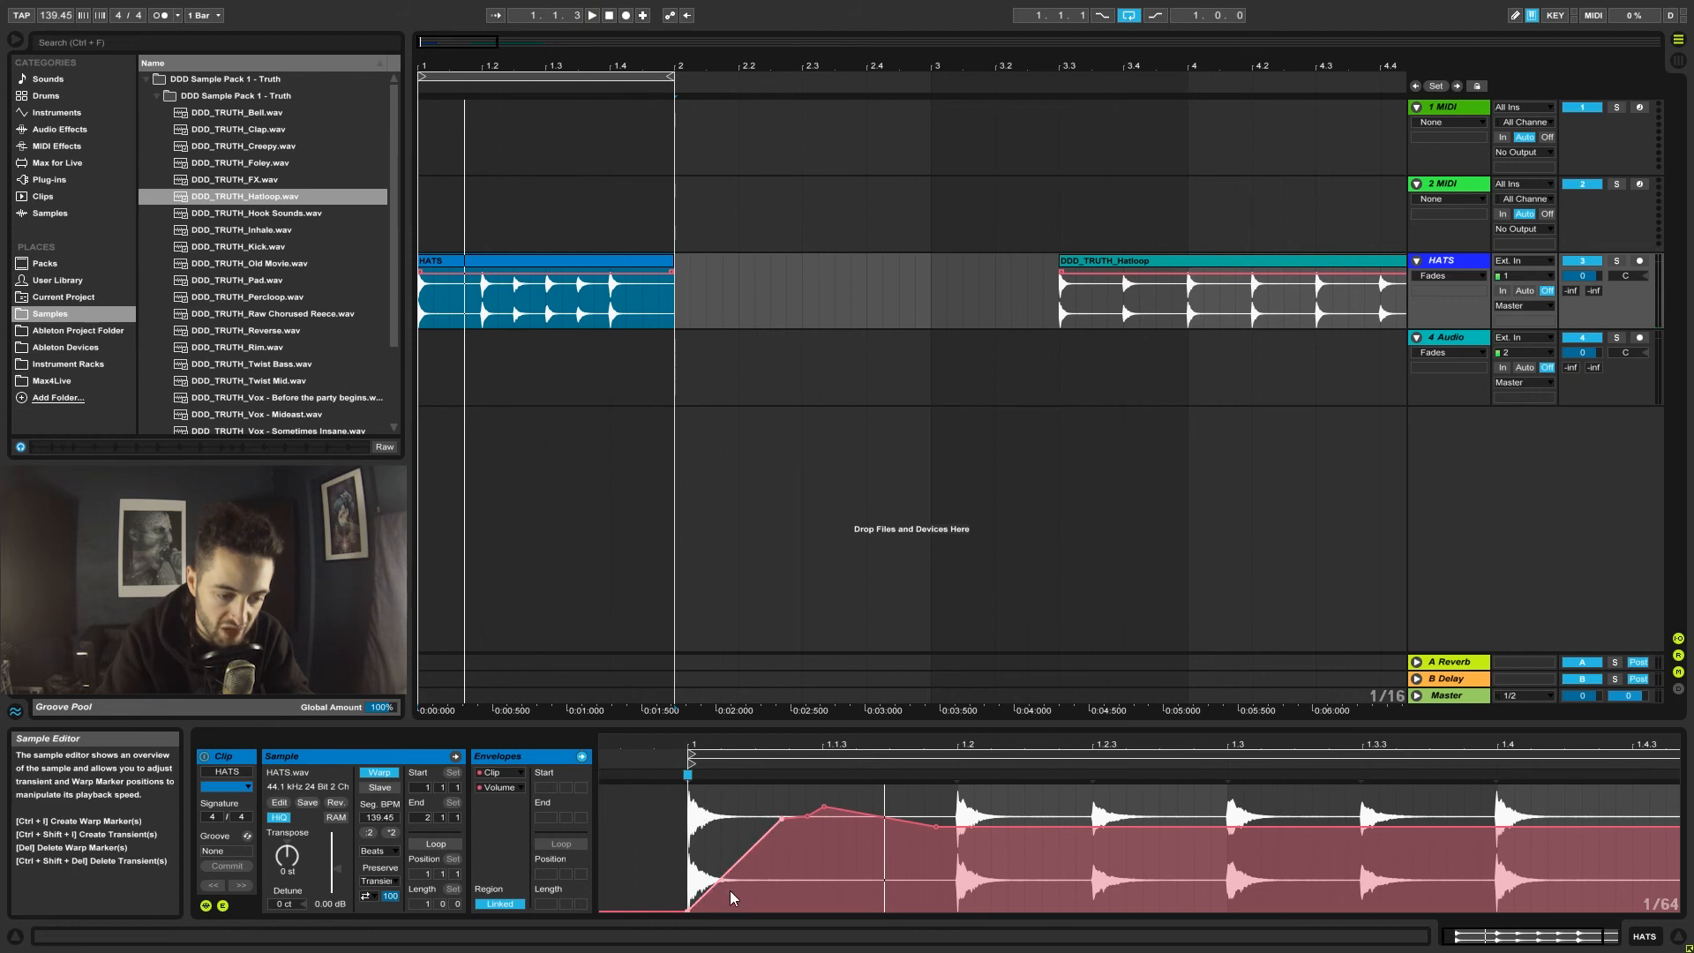
# Raise the envelope's start to 100 %, delete the middle breakpoints before beat 1.2, and add a breakpoint just after 1.1.1.
pyautogui.moveTo(689, 908); pyautogui.dragTo(692, 794)
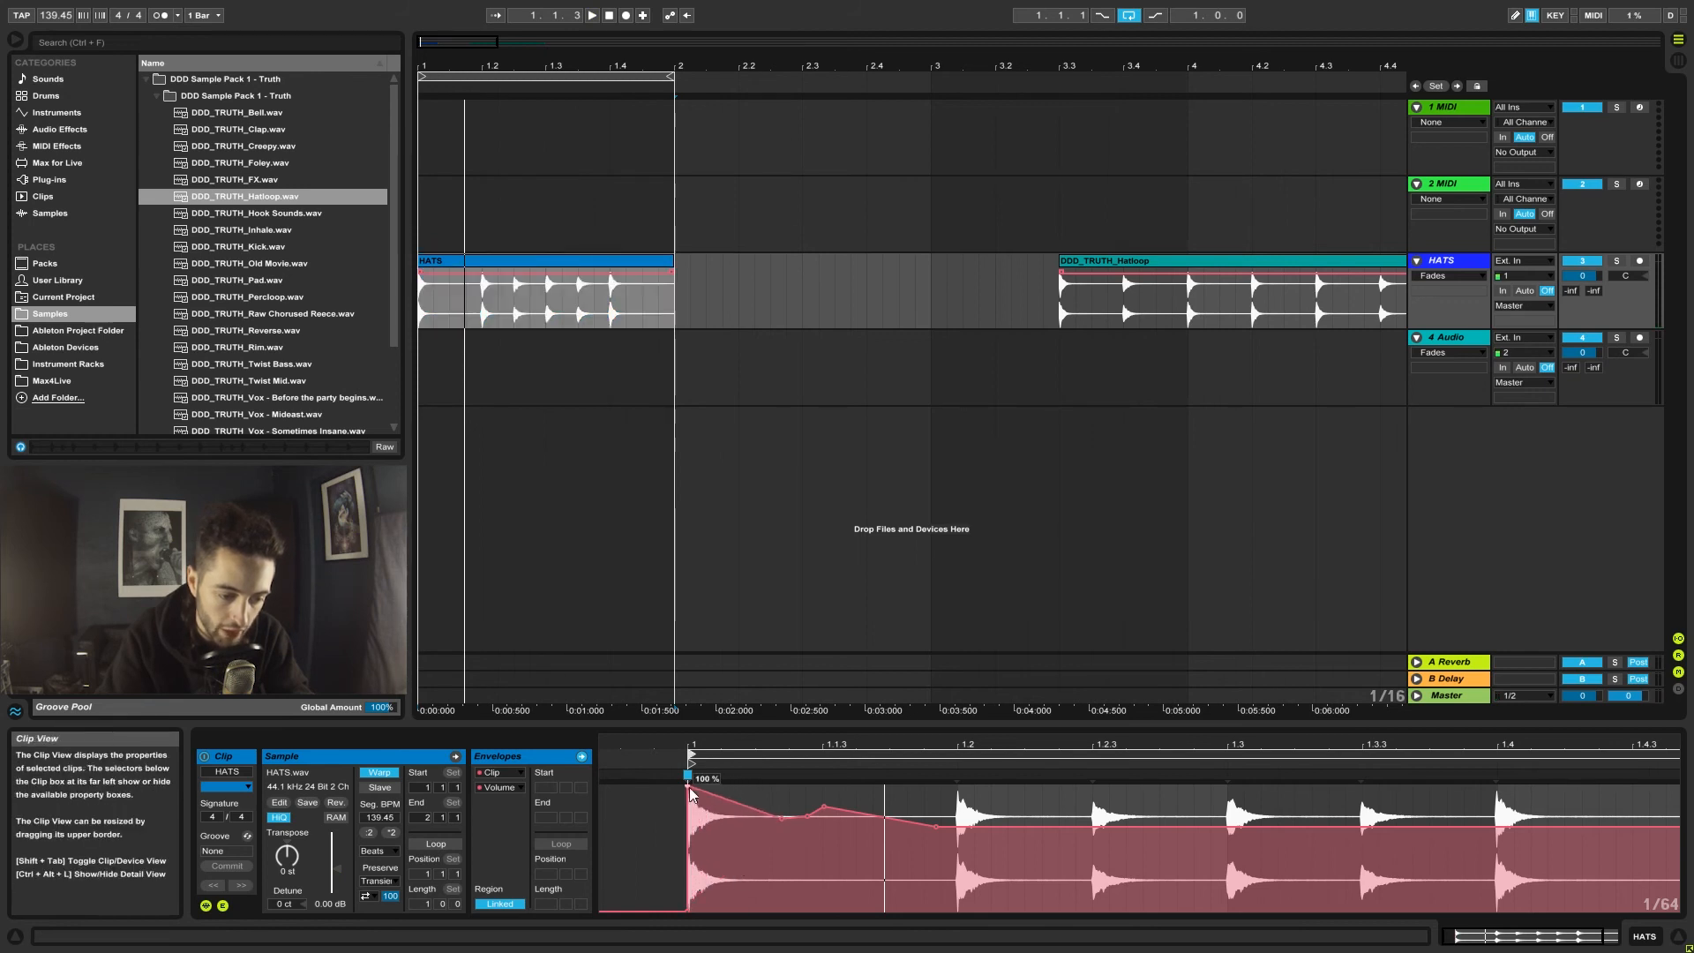
pyautogui.click(781, 818)
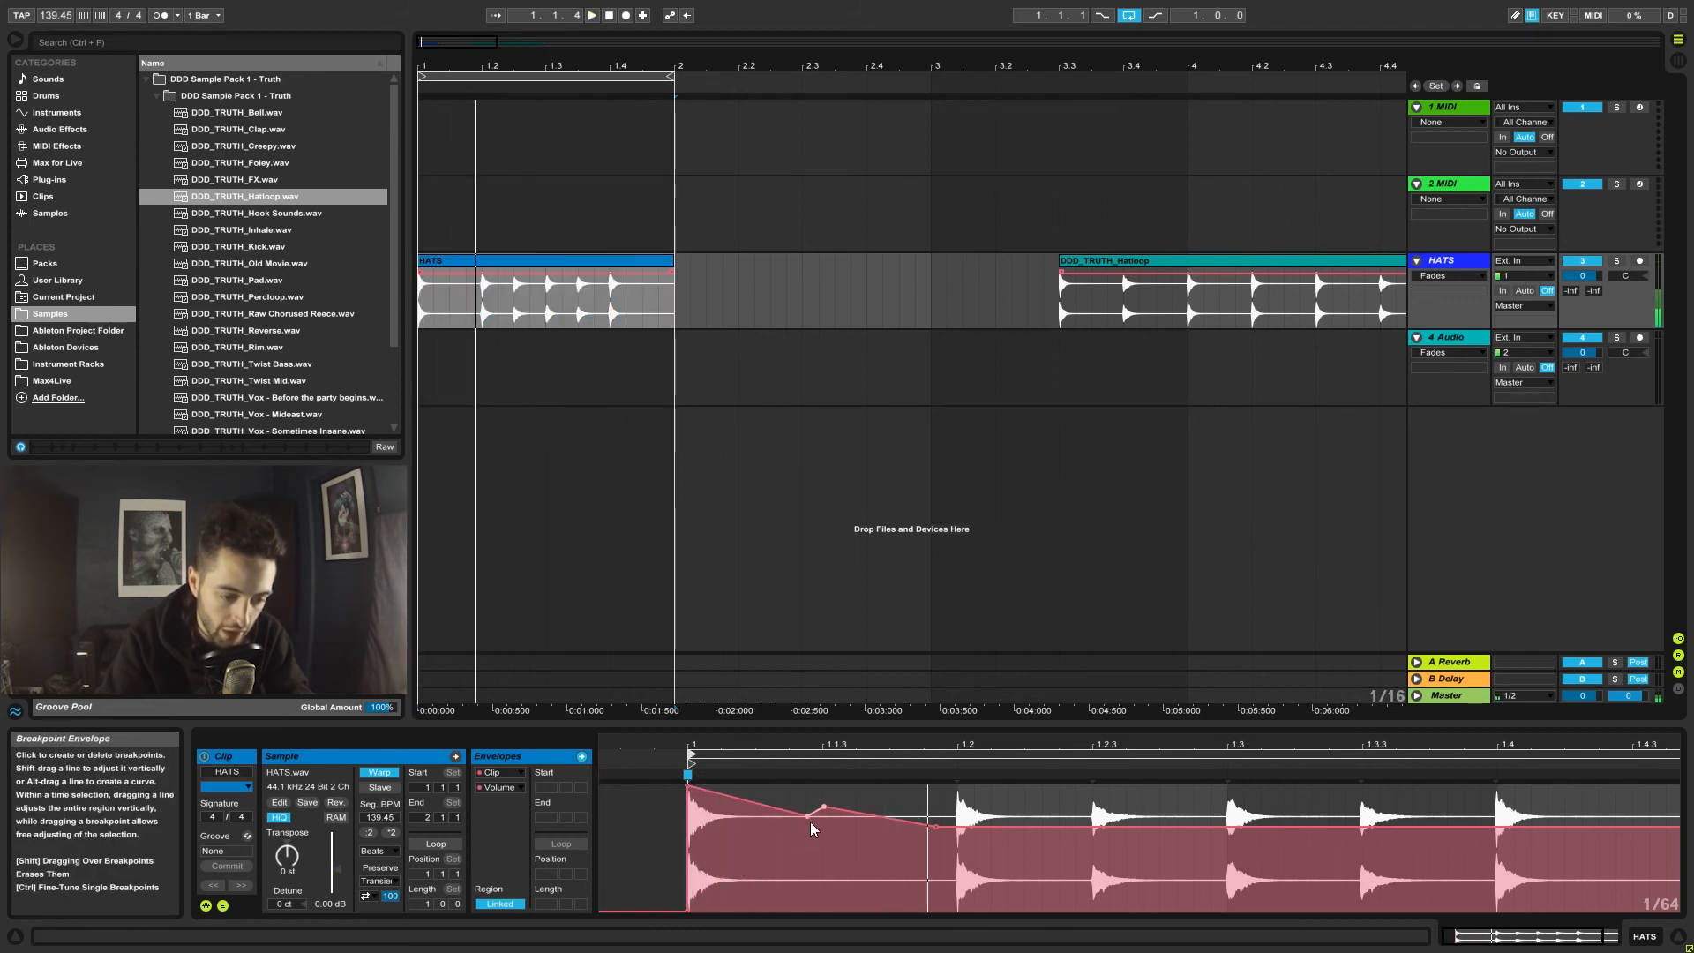
pyautogui.click(806, 817)
pyautogui.click(823, 805)
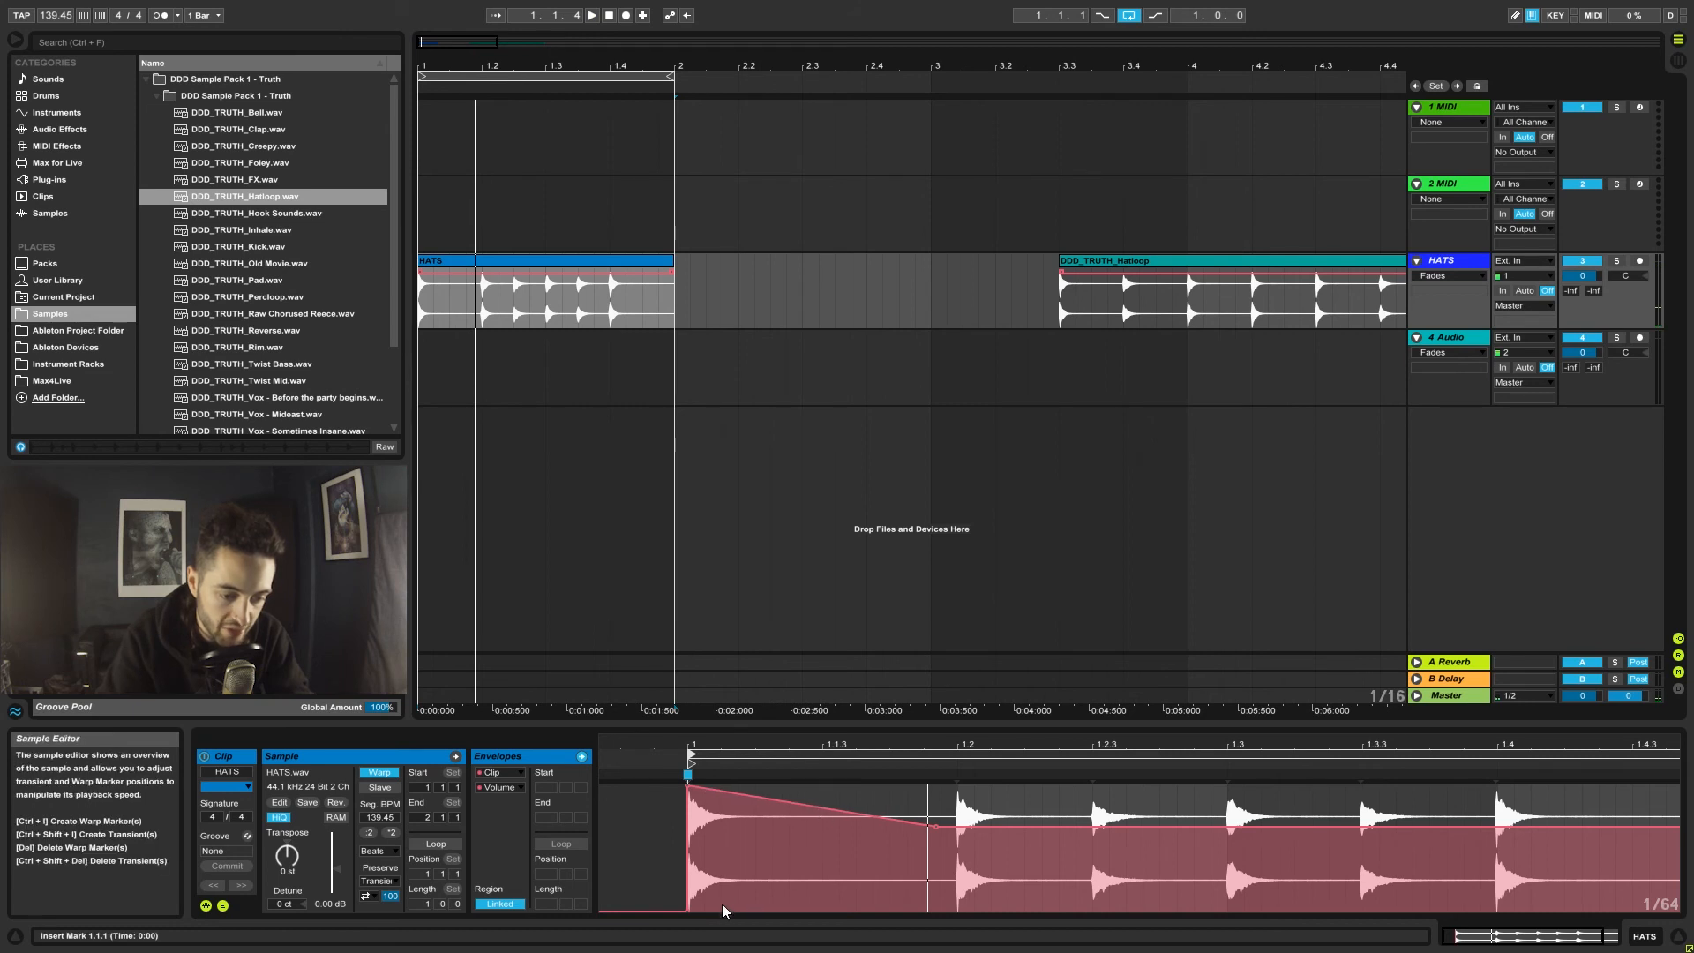
pyautogui.moveTo(704, 822); pyautogui.dragTo(691, 819)
pyautogui.click(704, 821)
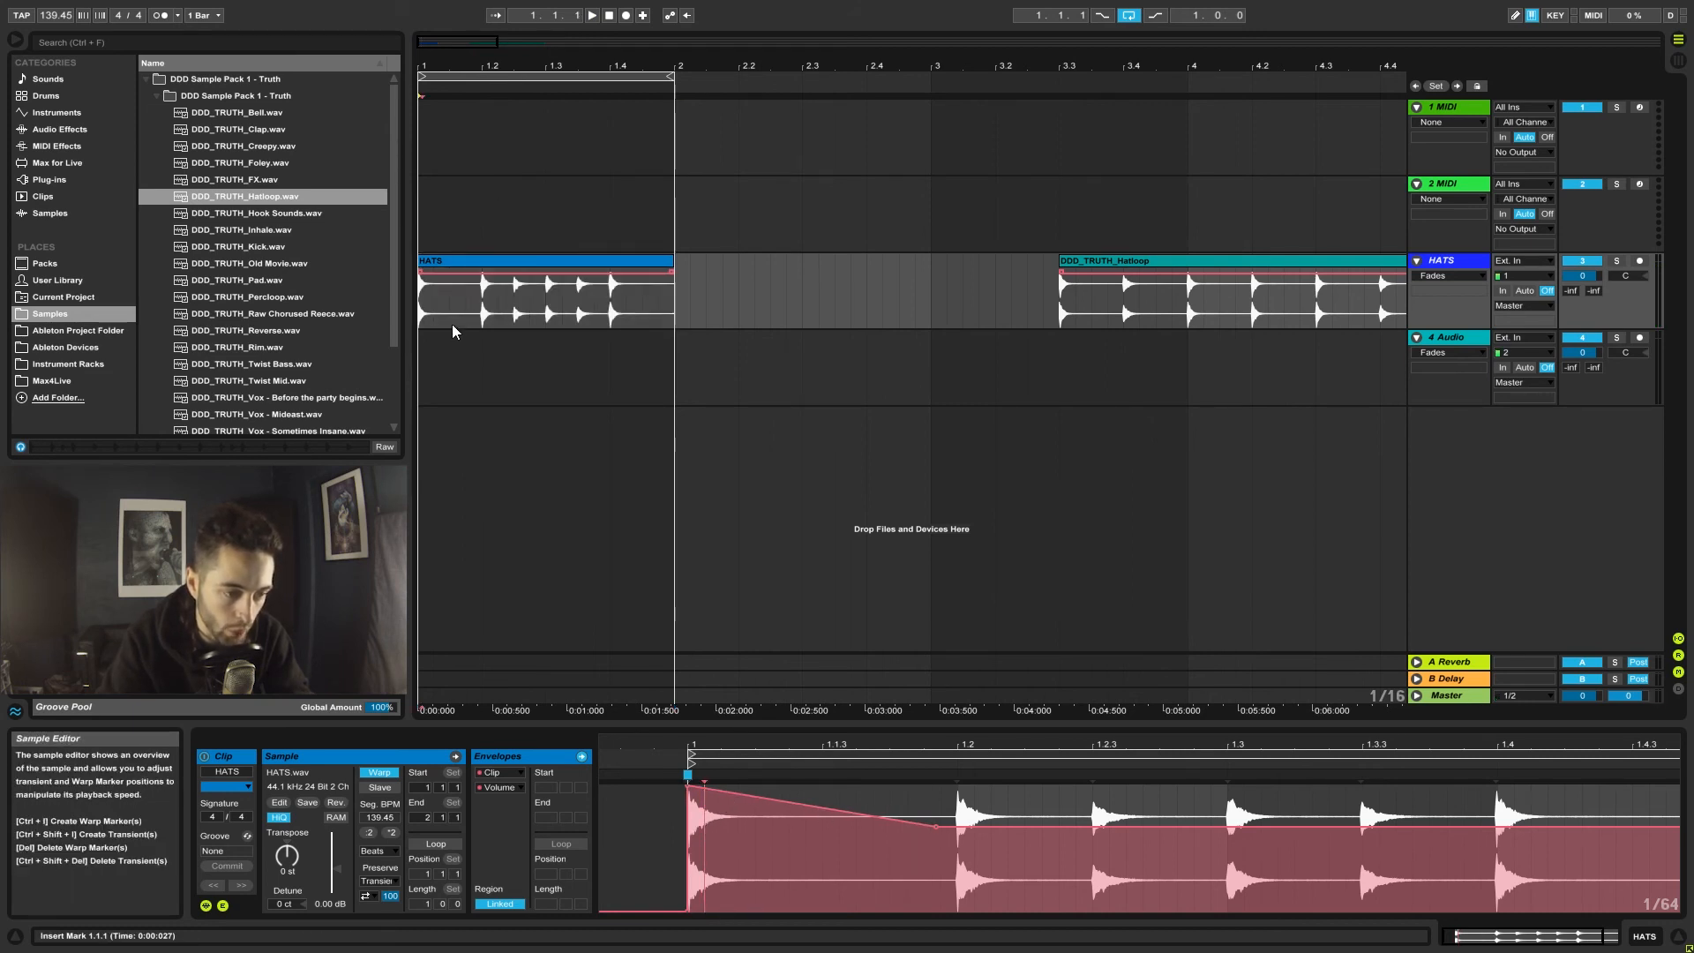
# Drop the volume envelope's breakpoint just after 1.1.1 to the minimum so the first hit cuts off quickly, and play the clip.
pyautogui.press('space')
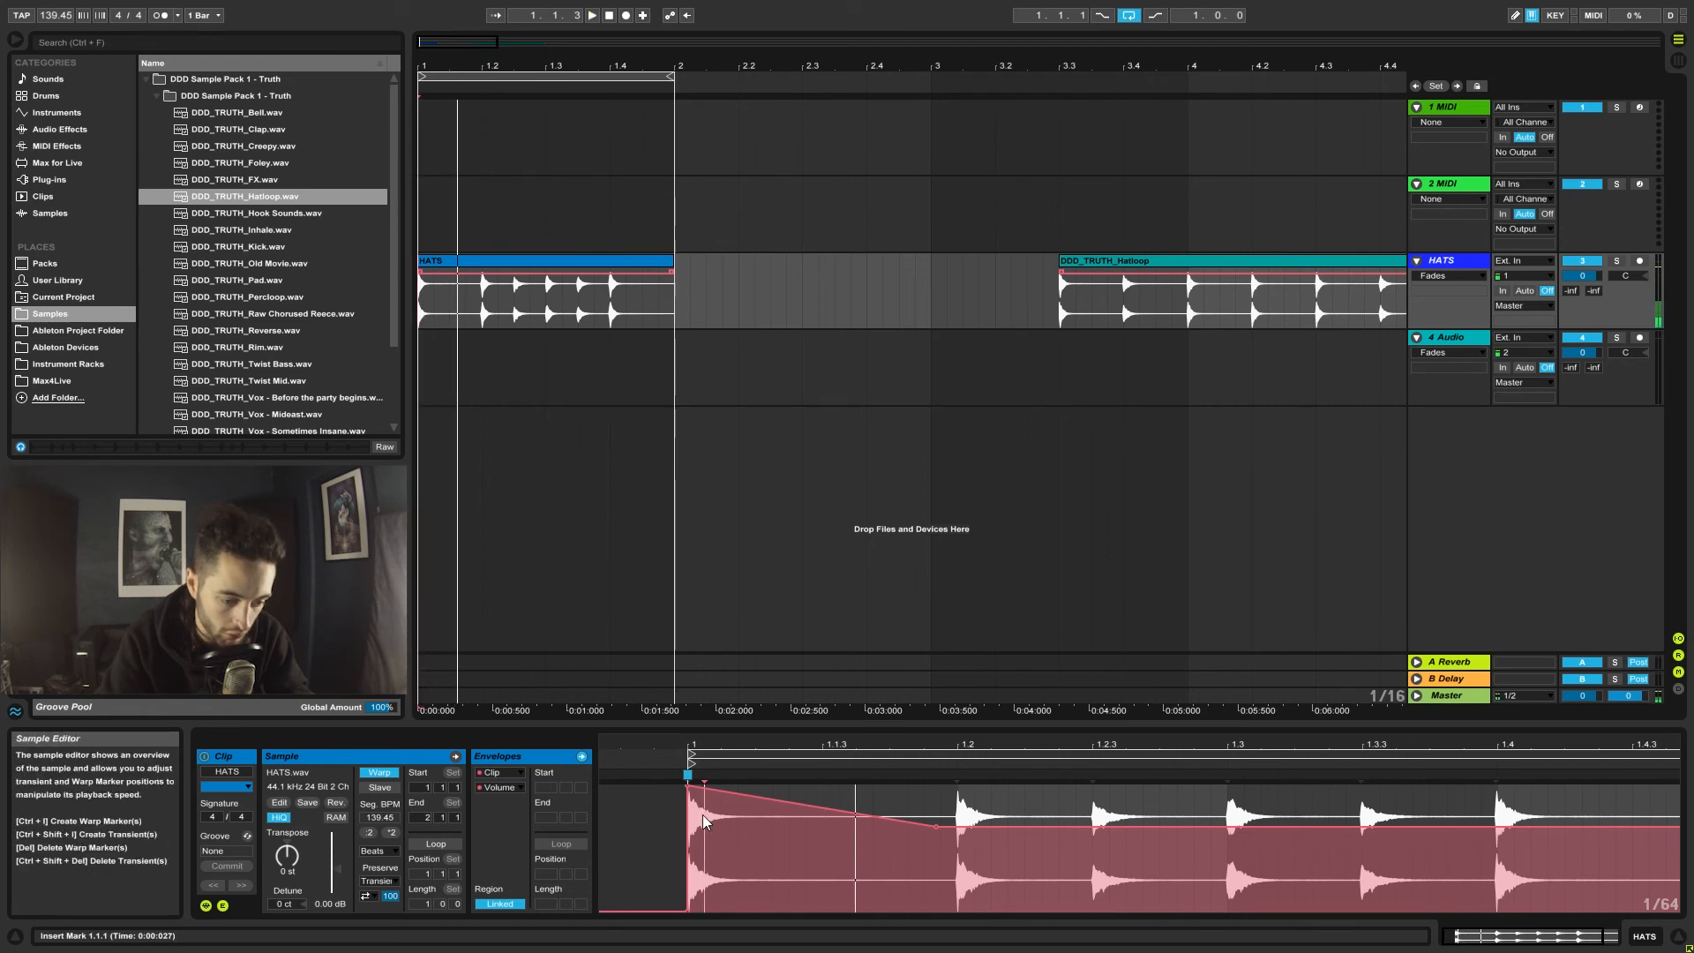
pyautogui.press('space')
pyautogui.moveTo(704, 820); pyautogui.dragTo(722, 822)
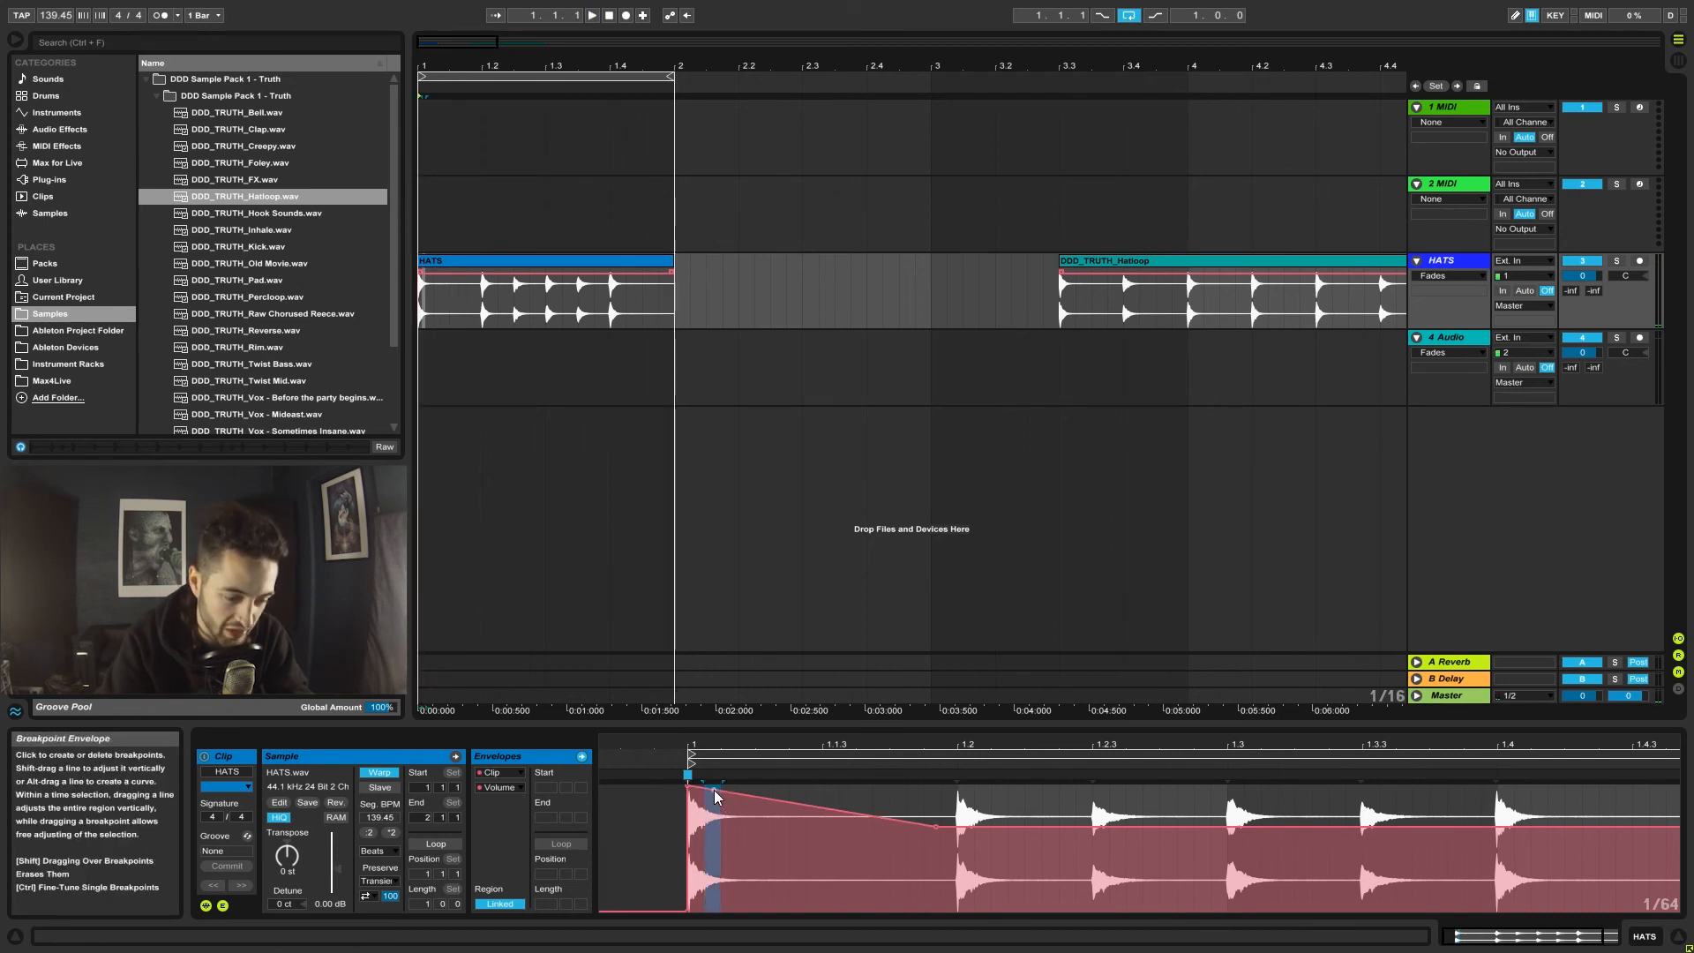
pyautogui.click(707, 810)
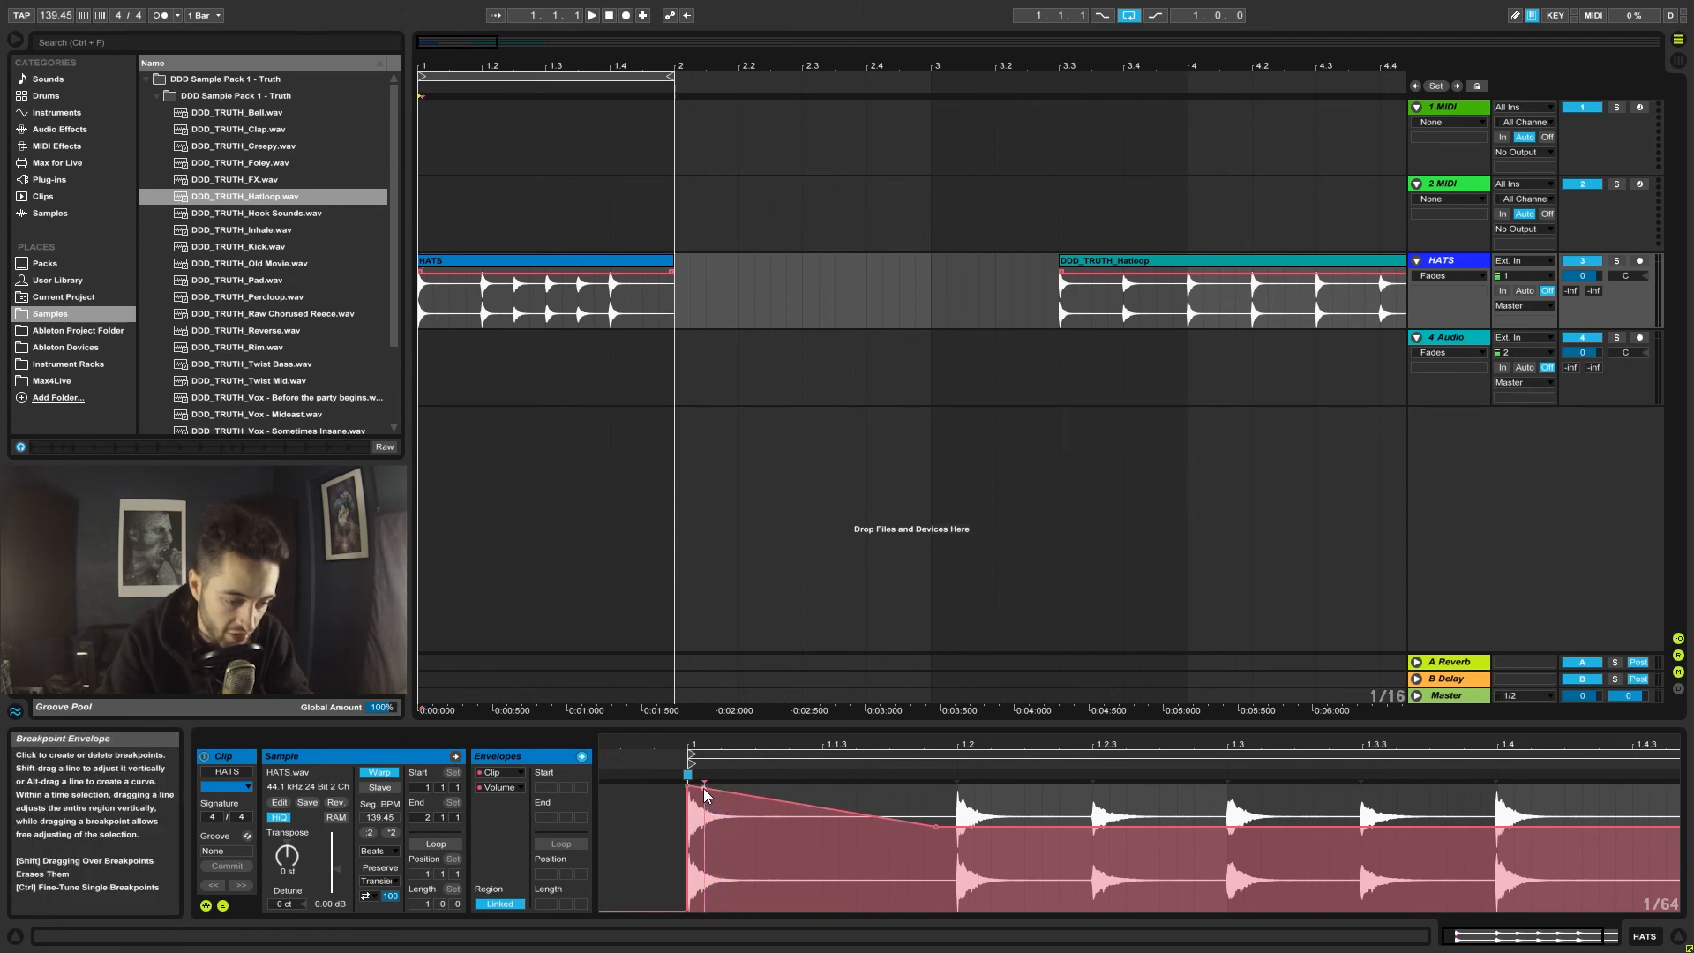
pyautogui.moveTo(704, 785); pyautogui.dragTo(708, 906)
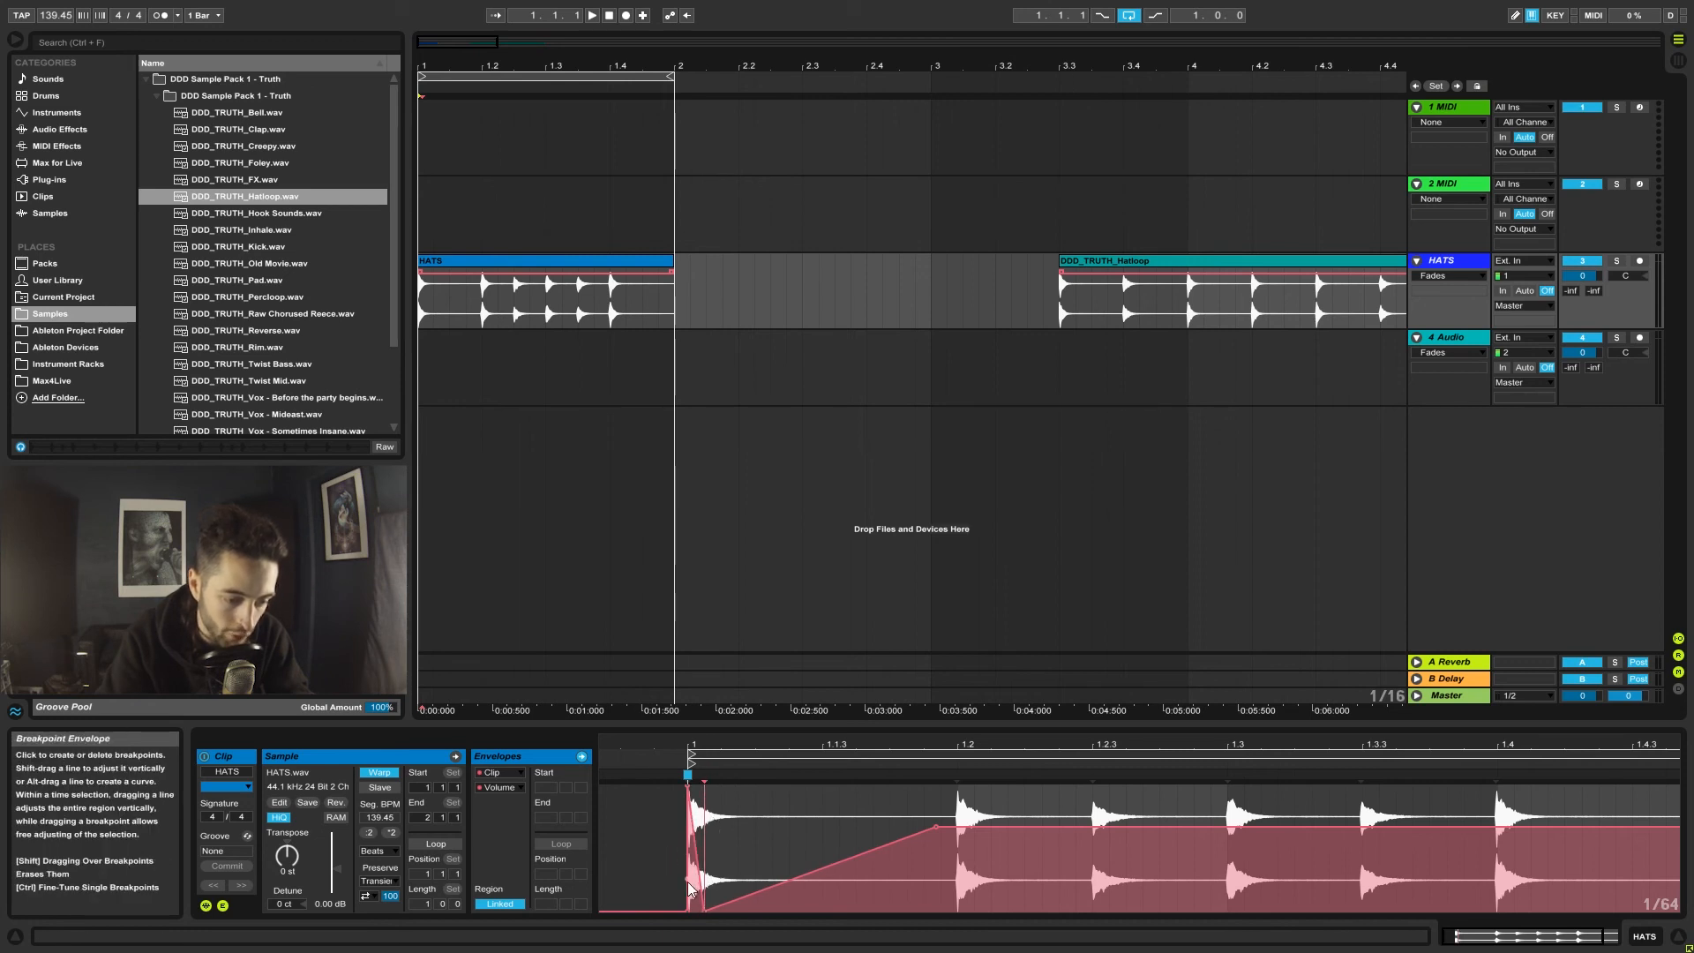
pyautogui.press('space')
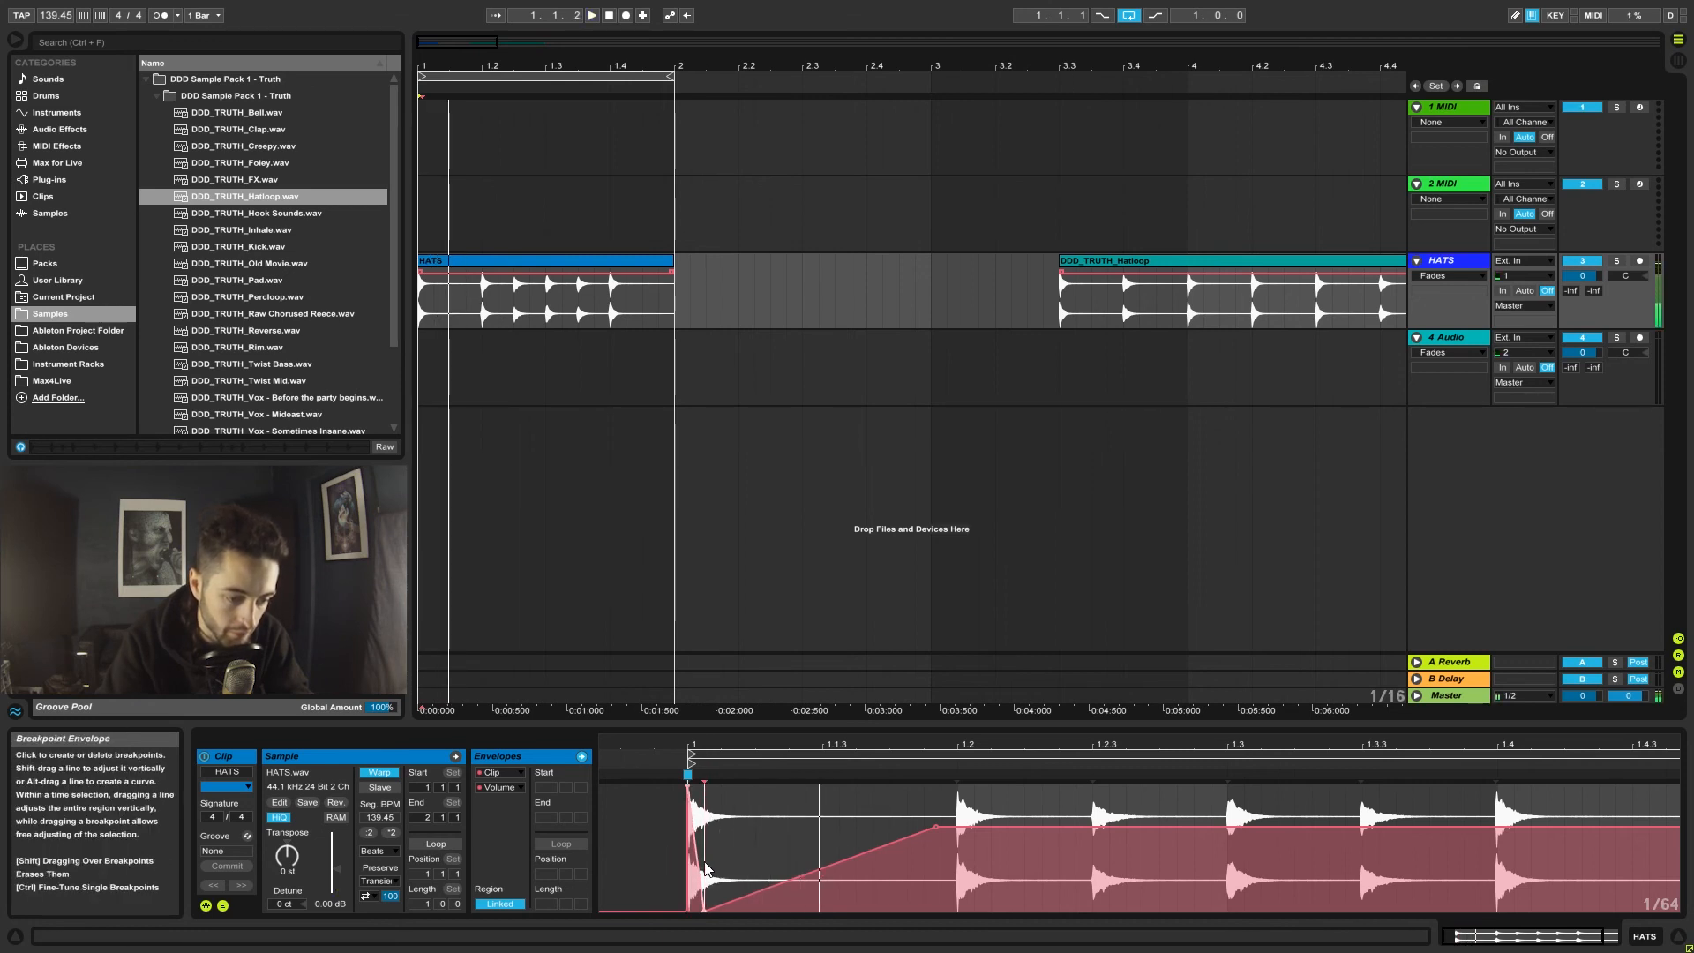
# Move the minimum-level breakpoint further along the first hit's tail, play the clip, and return the breakpoint to just after 1.1.1.
pyautogui.moveTo(705, 910); pyautogui.dragTo(750, 910)
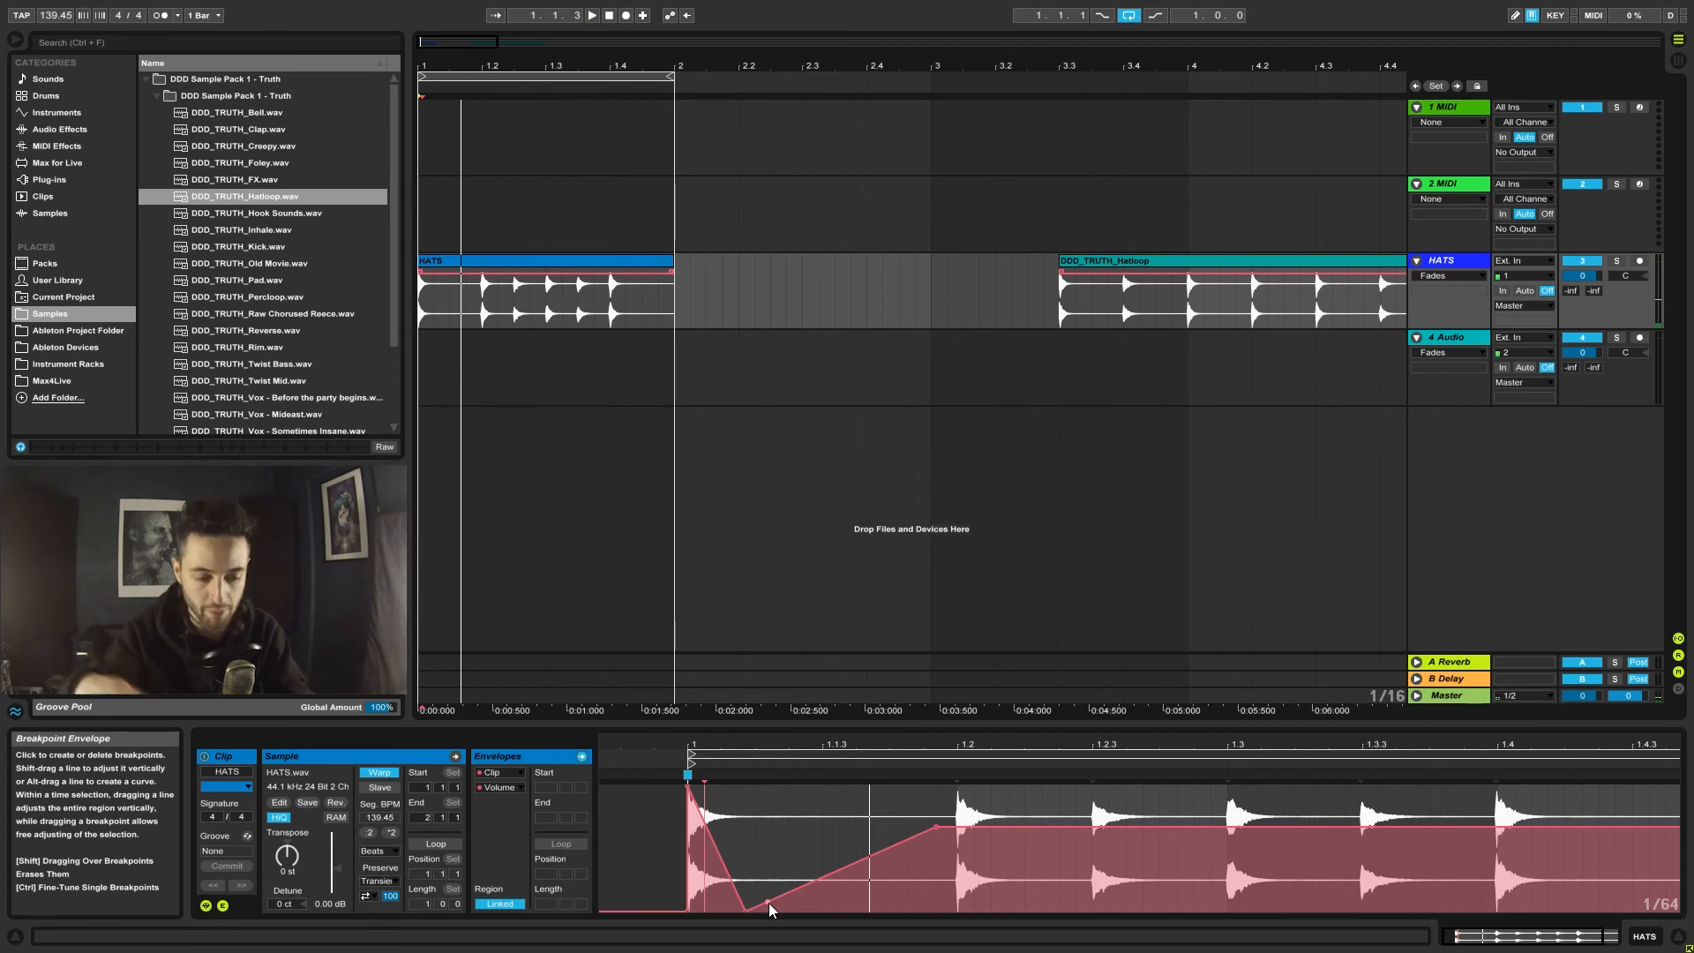
pyautogui.press('space')
pyautogui.press('space')
pyautogui.press('space')
pyautogui.press('space')
pyautogui.press('space')
pyautogui.press('space')
pyautogui.press('space')
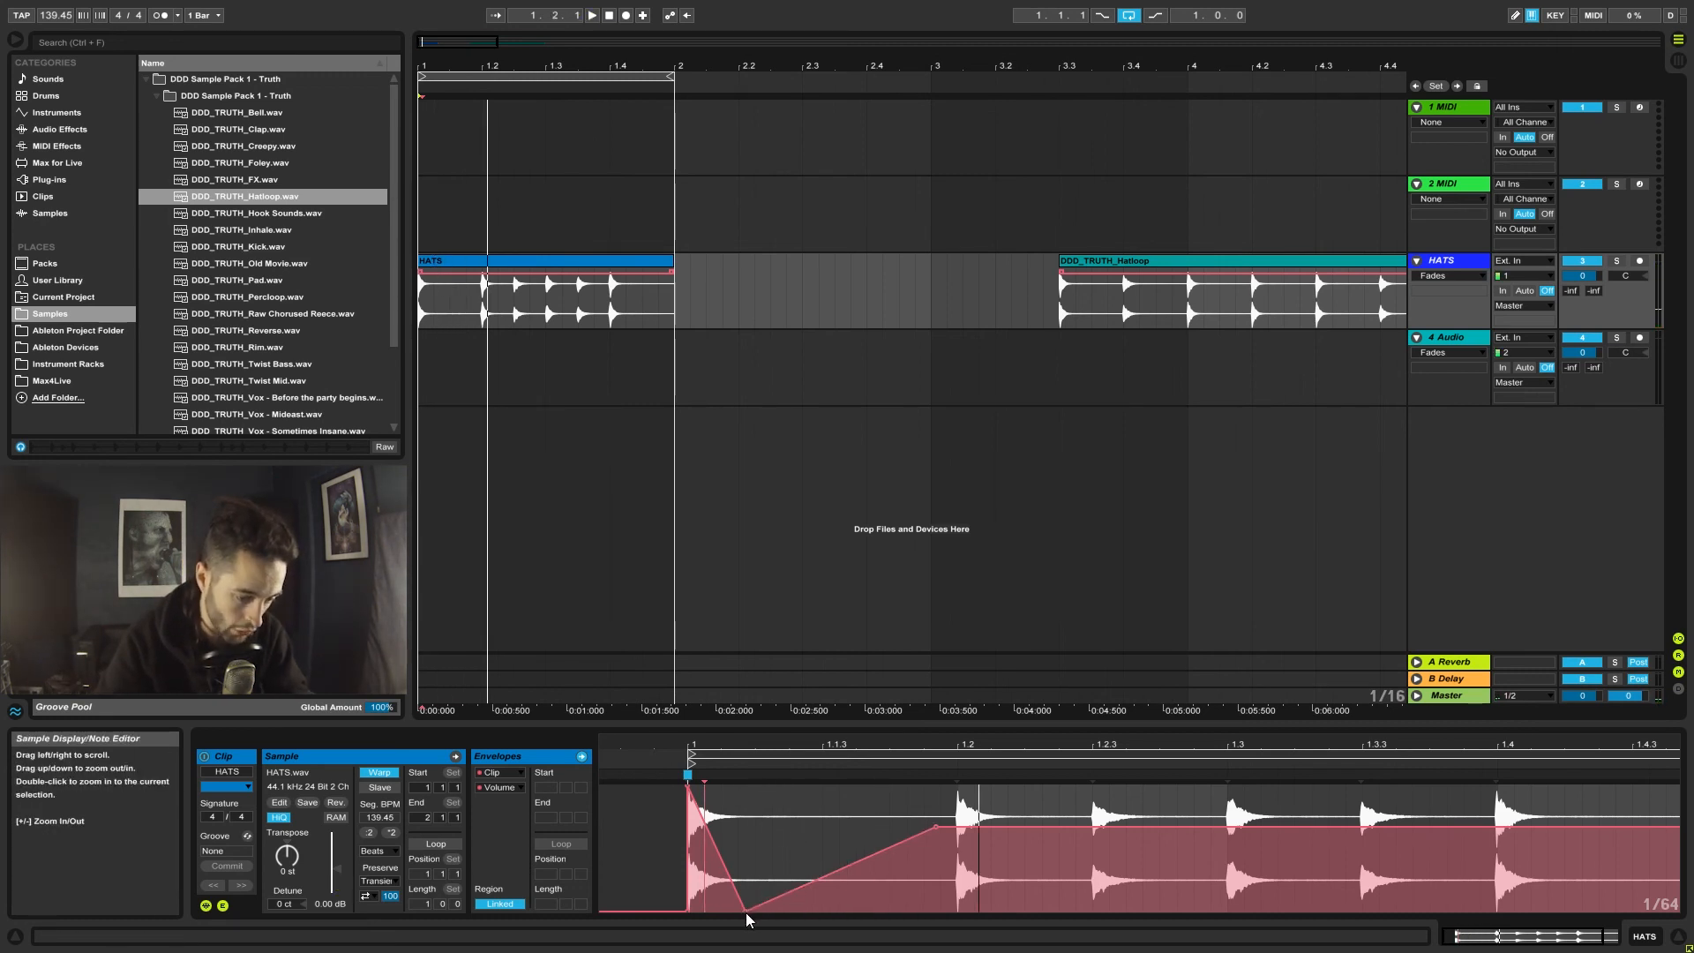
pyautogui.moveTo(748, 910); pyautogui.dragTo(705, 909)
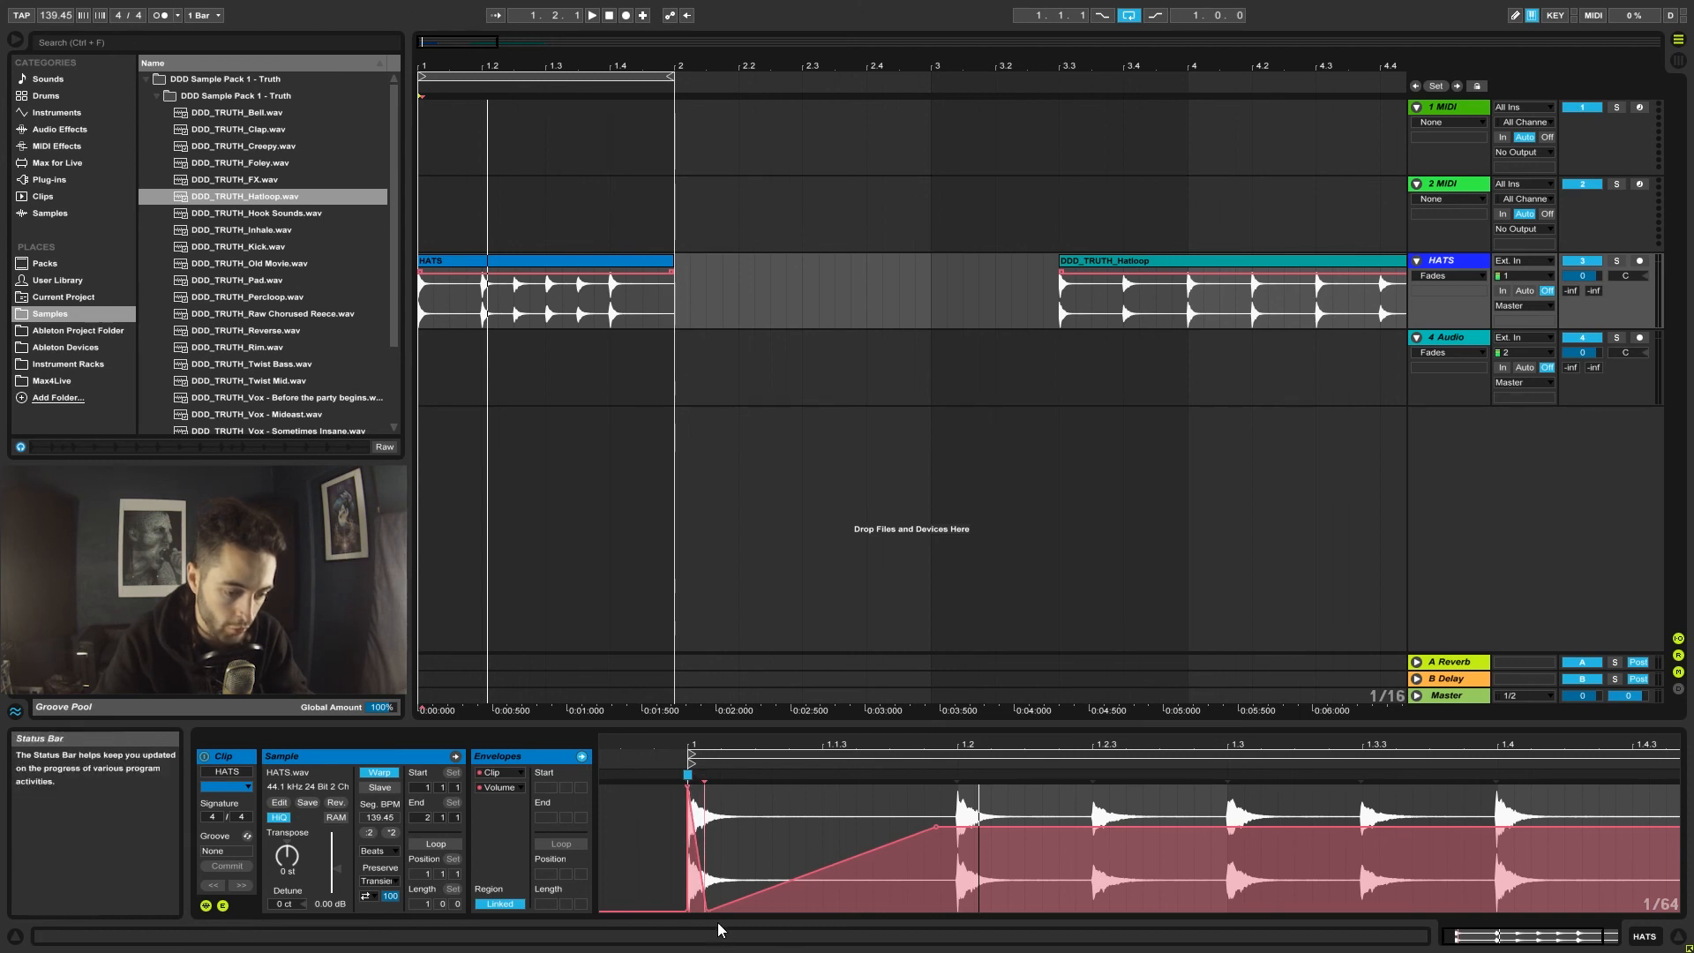
pyautogui.click(750, 771)
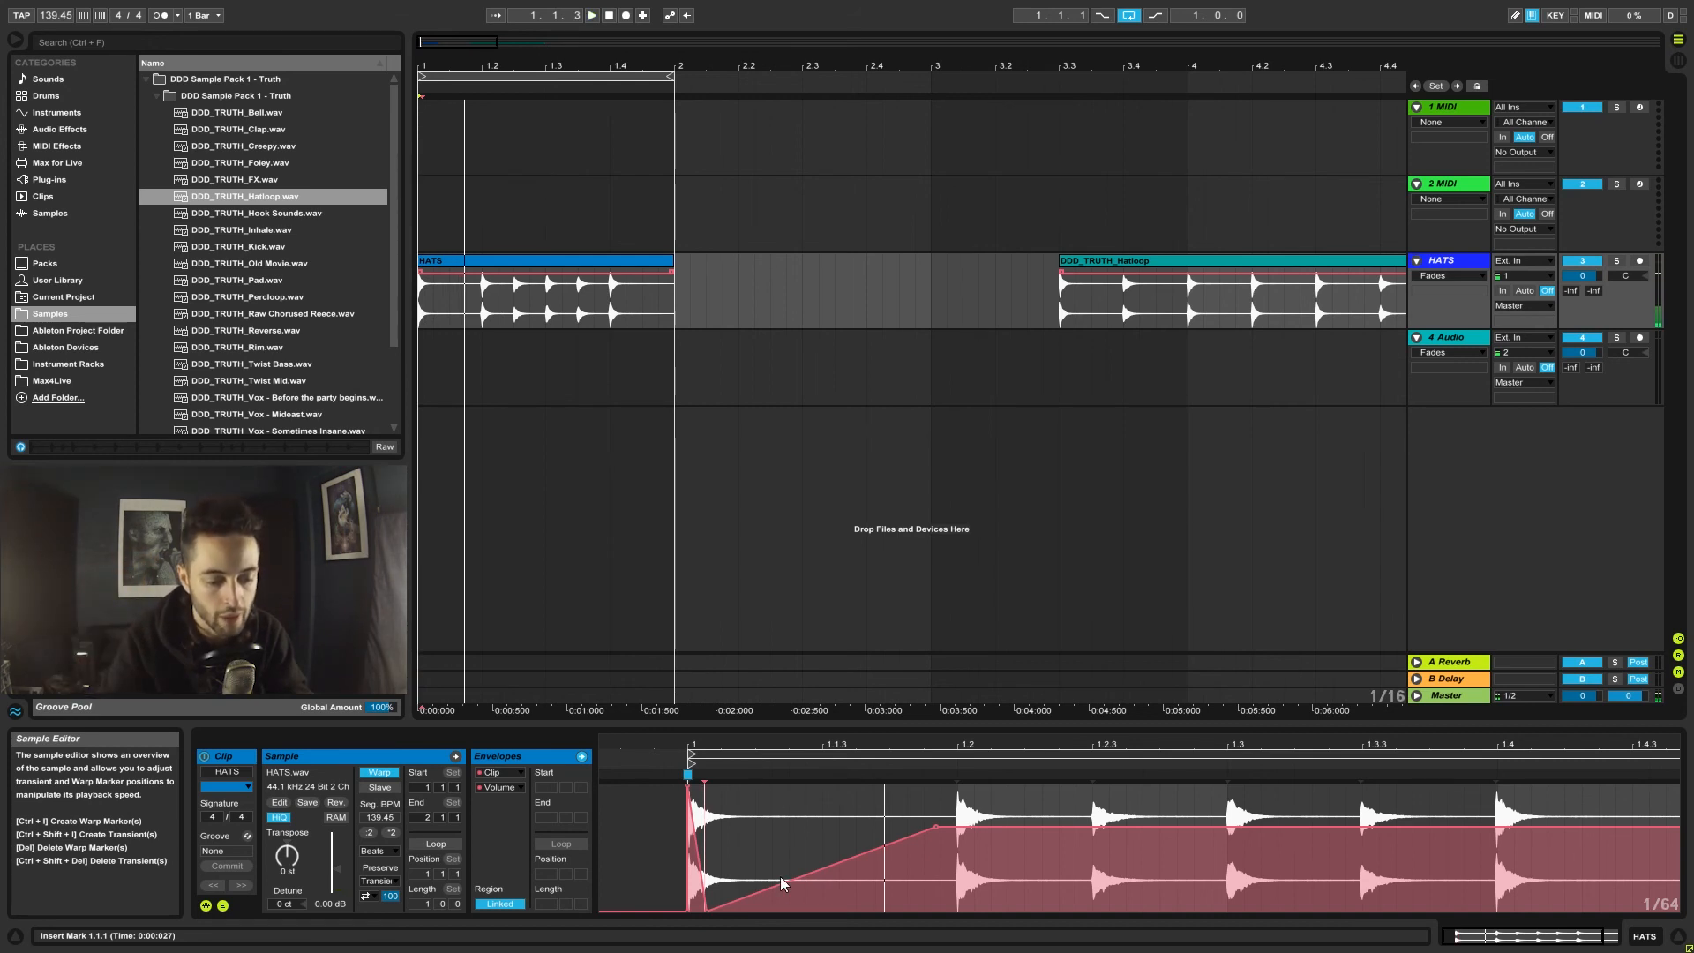
# Raise the lowered breakpoint to about 58 %, and delete every breakpoint of the HATS clip's volume envelope.
pyautogui.moveTo(706, 915); pyautogui.dragTo(736, 839)
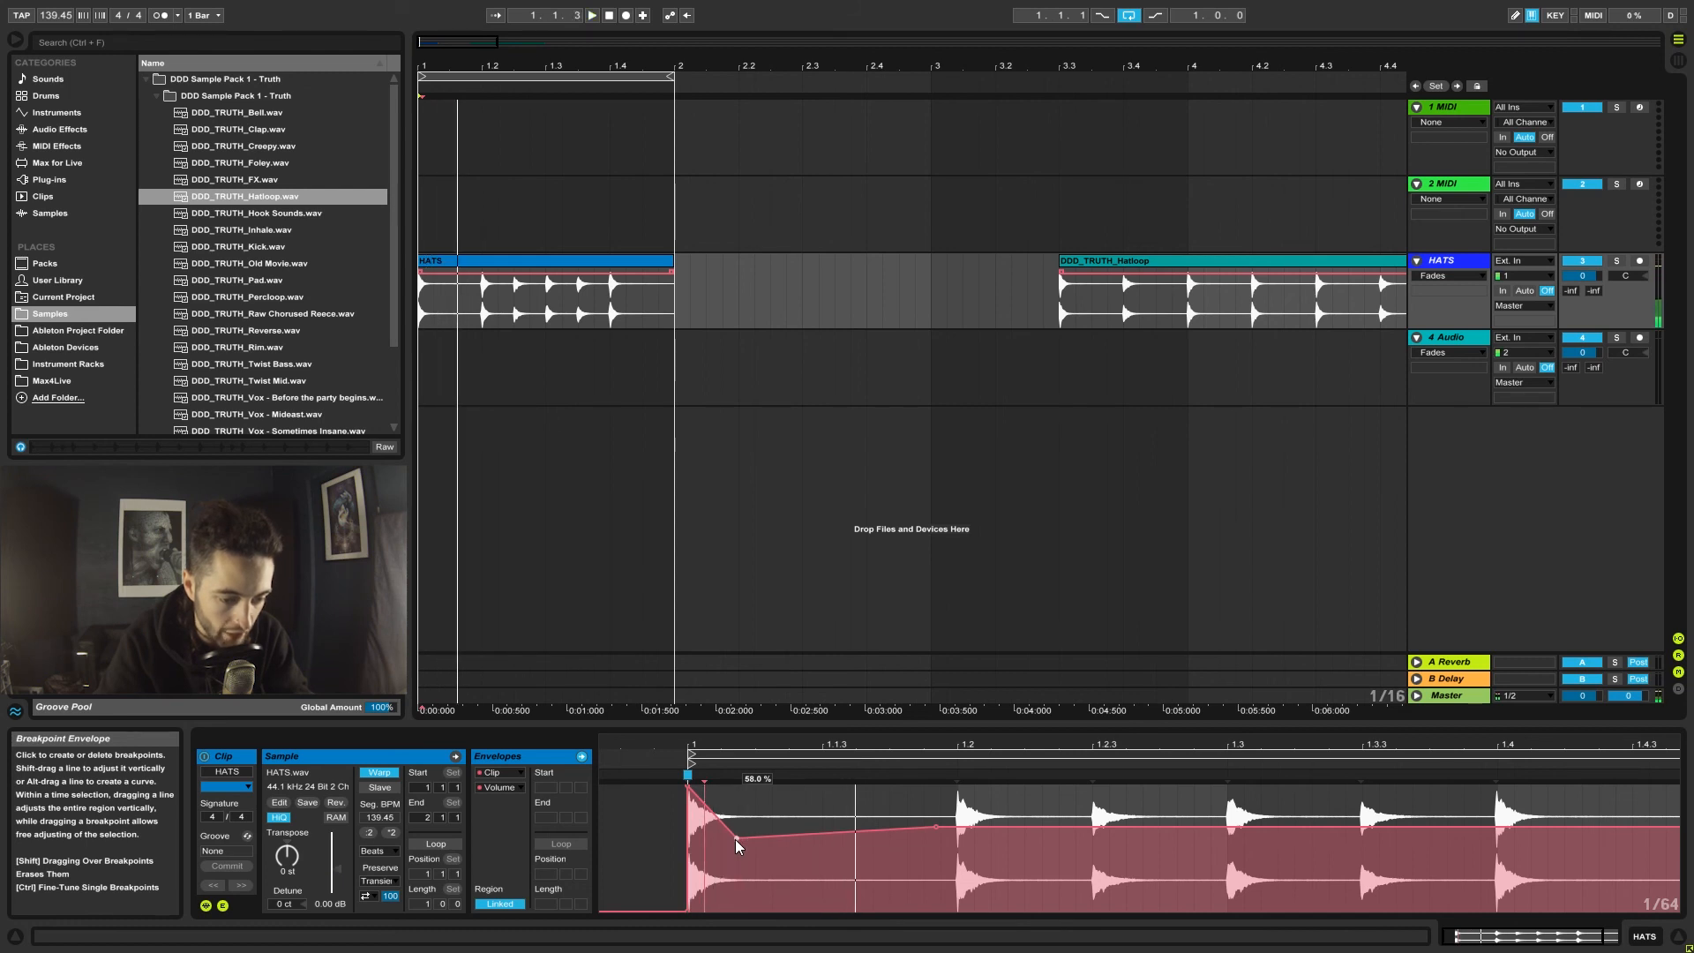
pyautogui.click(734, 839)
pyautogui.click(936, 829)
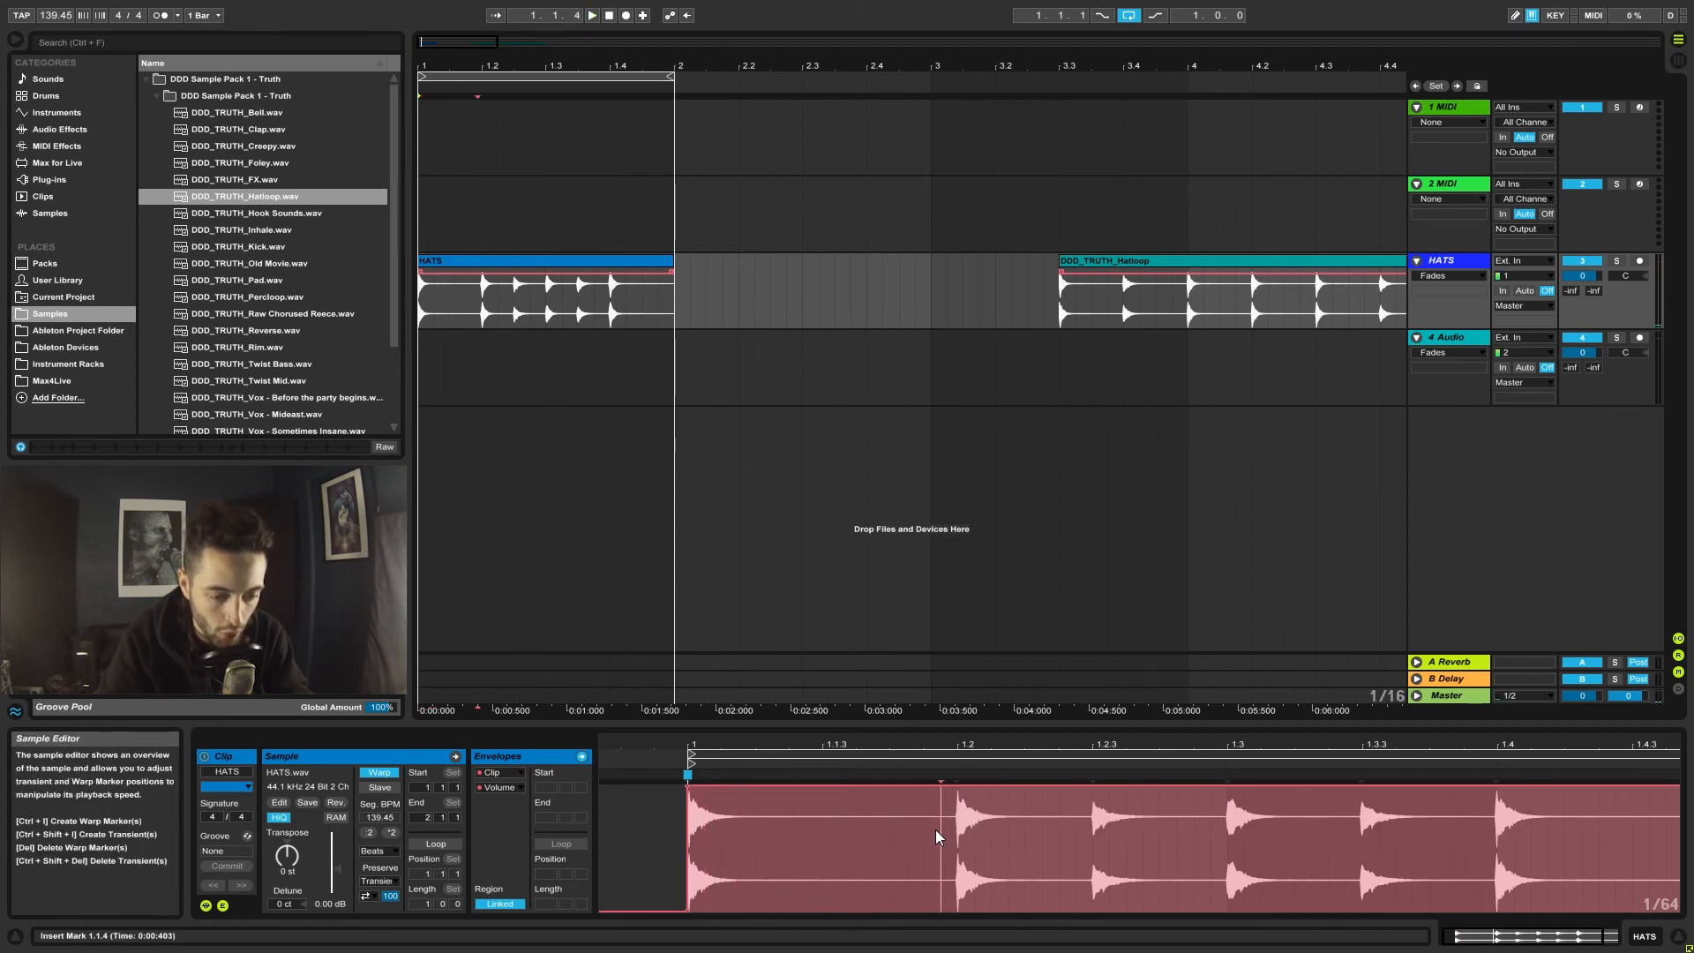
pyautogui.click(688, 786)
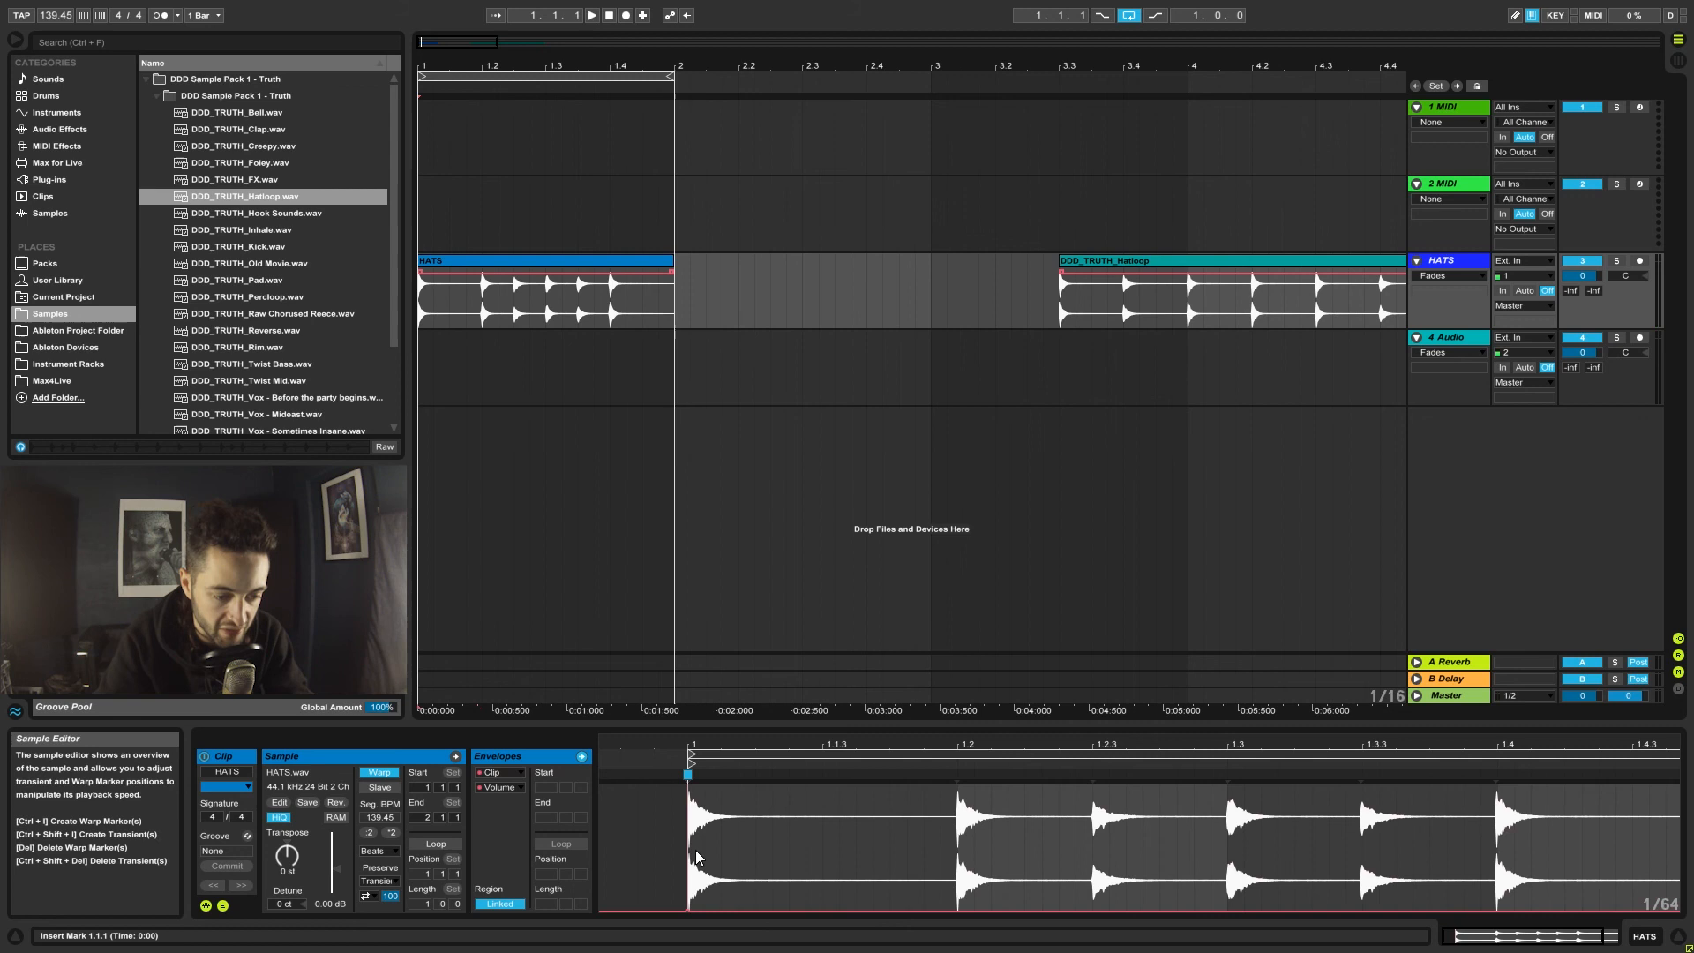
pyautogui.click(688, 911)
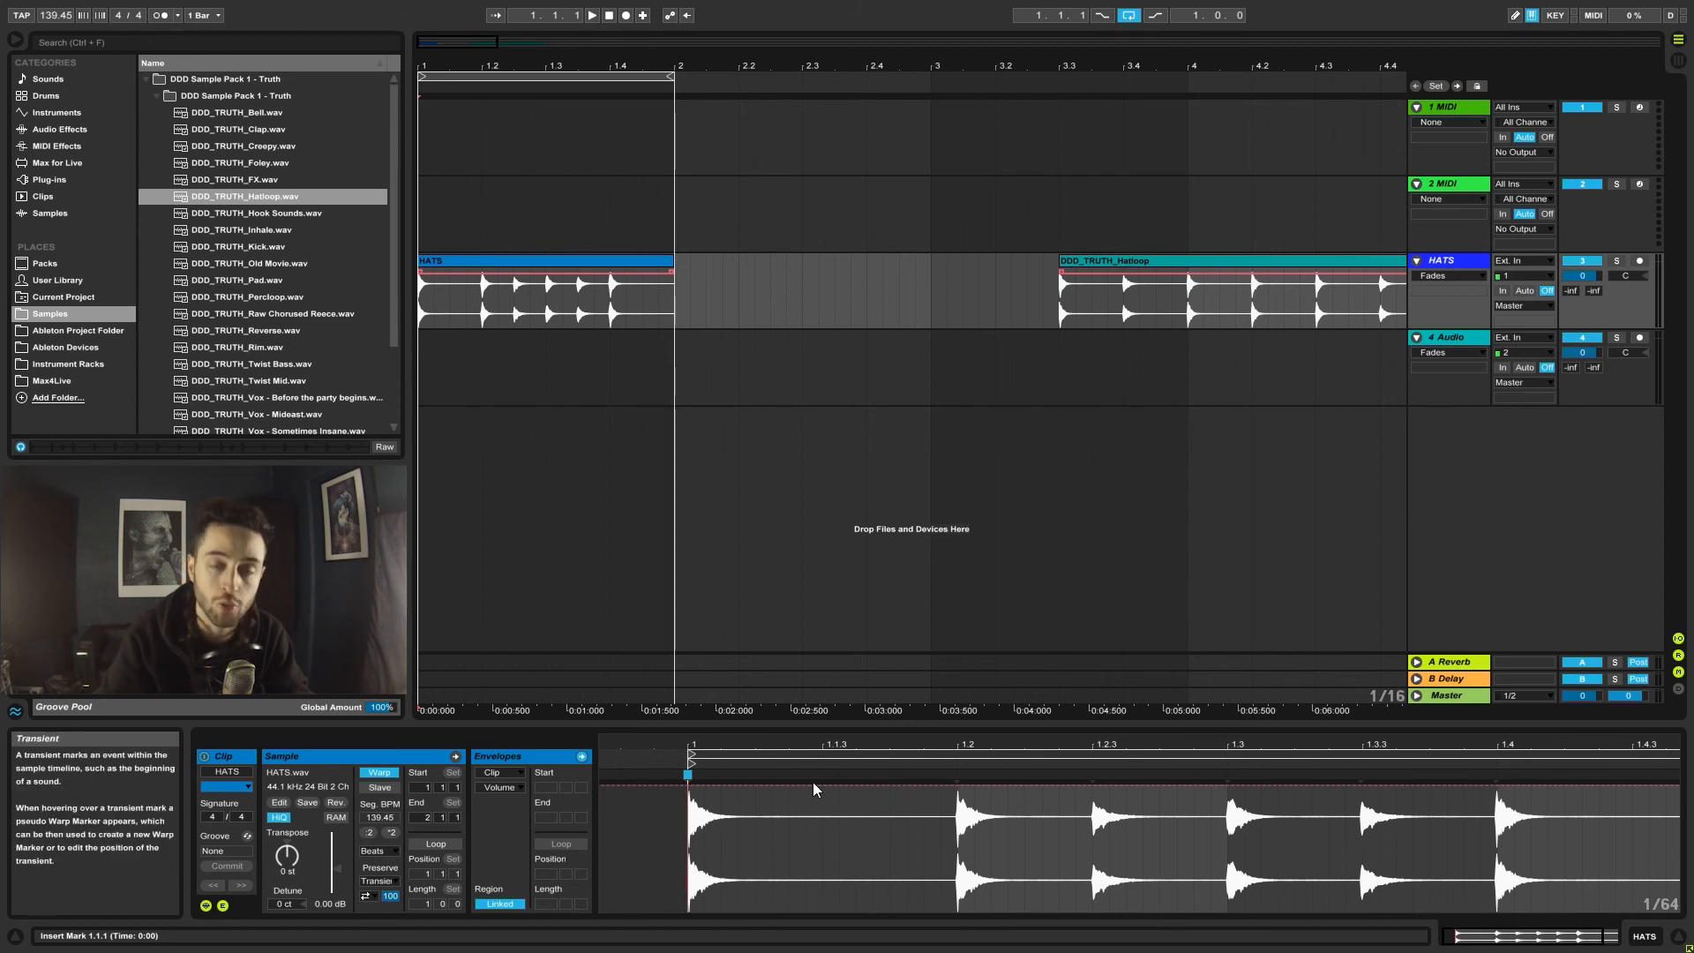
# Add volume envelope breakpoints on the hits from 1.2 to 1.4, alternating lower levels on the beats with higher ones between, and play the clip.
pyautogui.press('space')
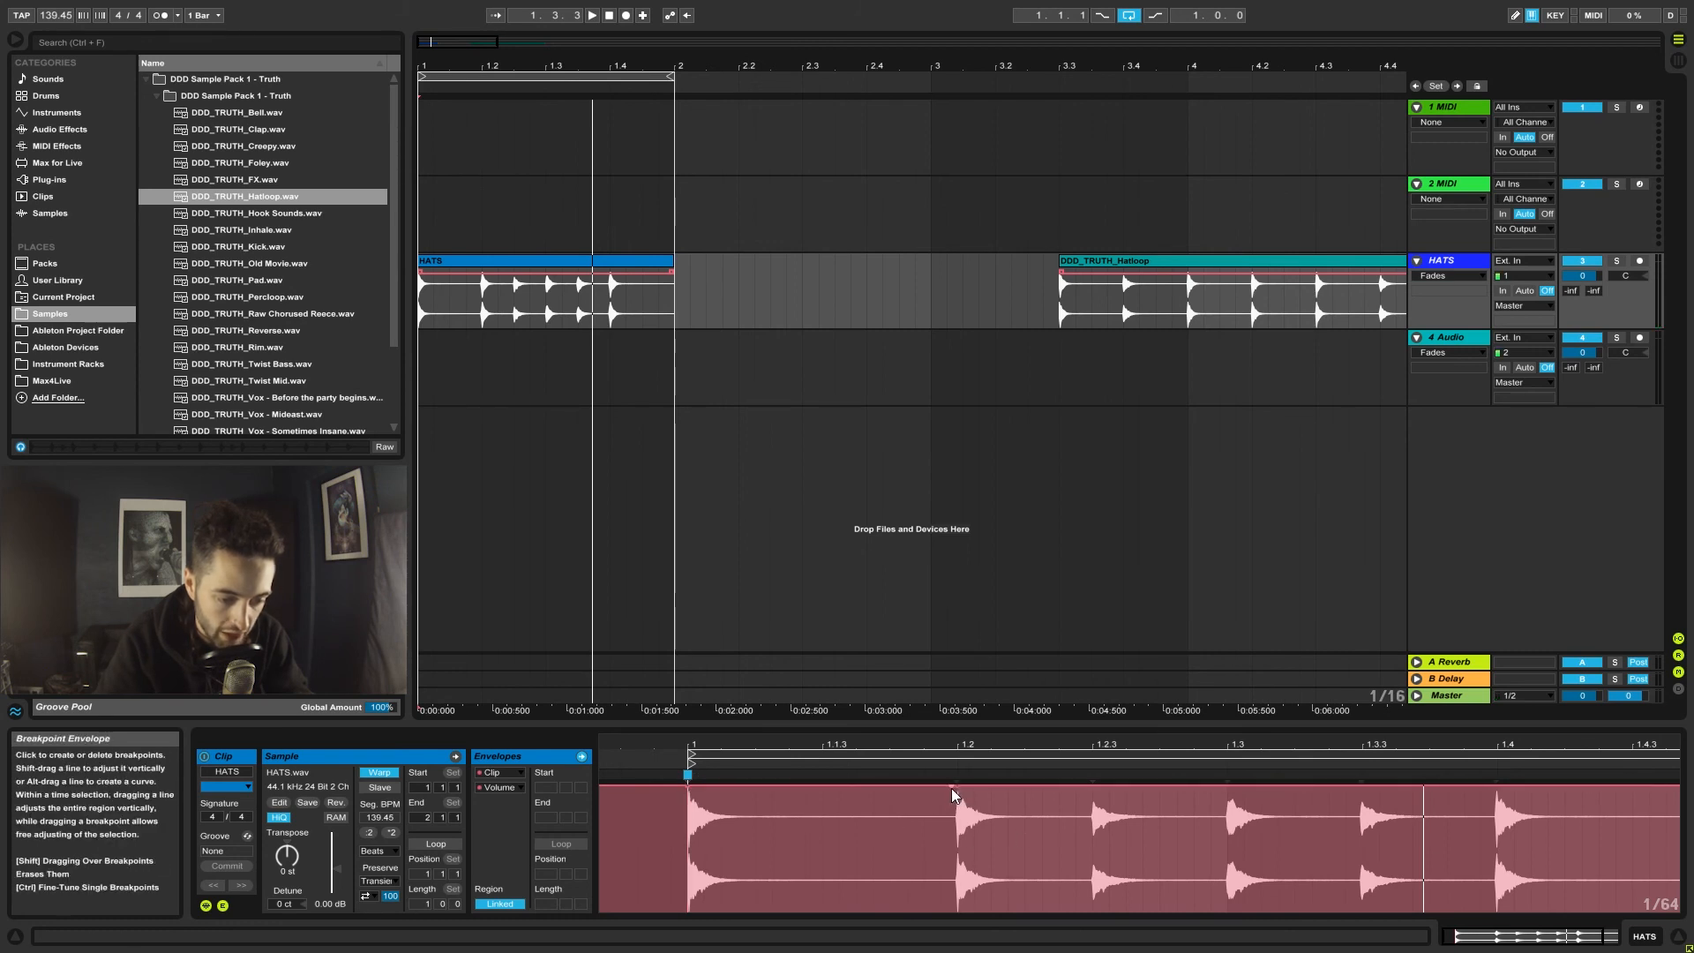
pyautogui.moveTo(960, 794); pyautogui.dragTo(1095, 801)
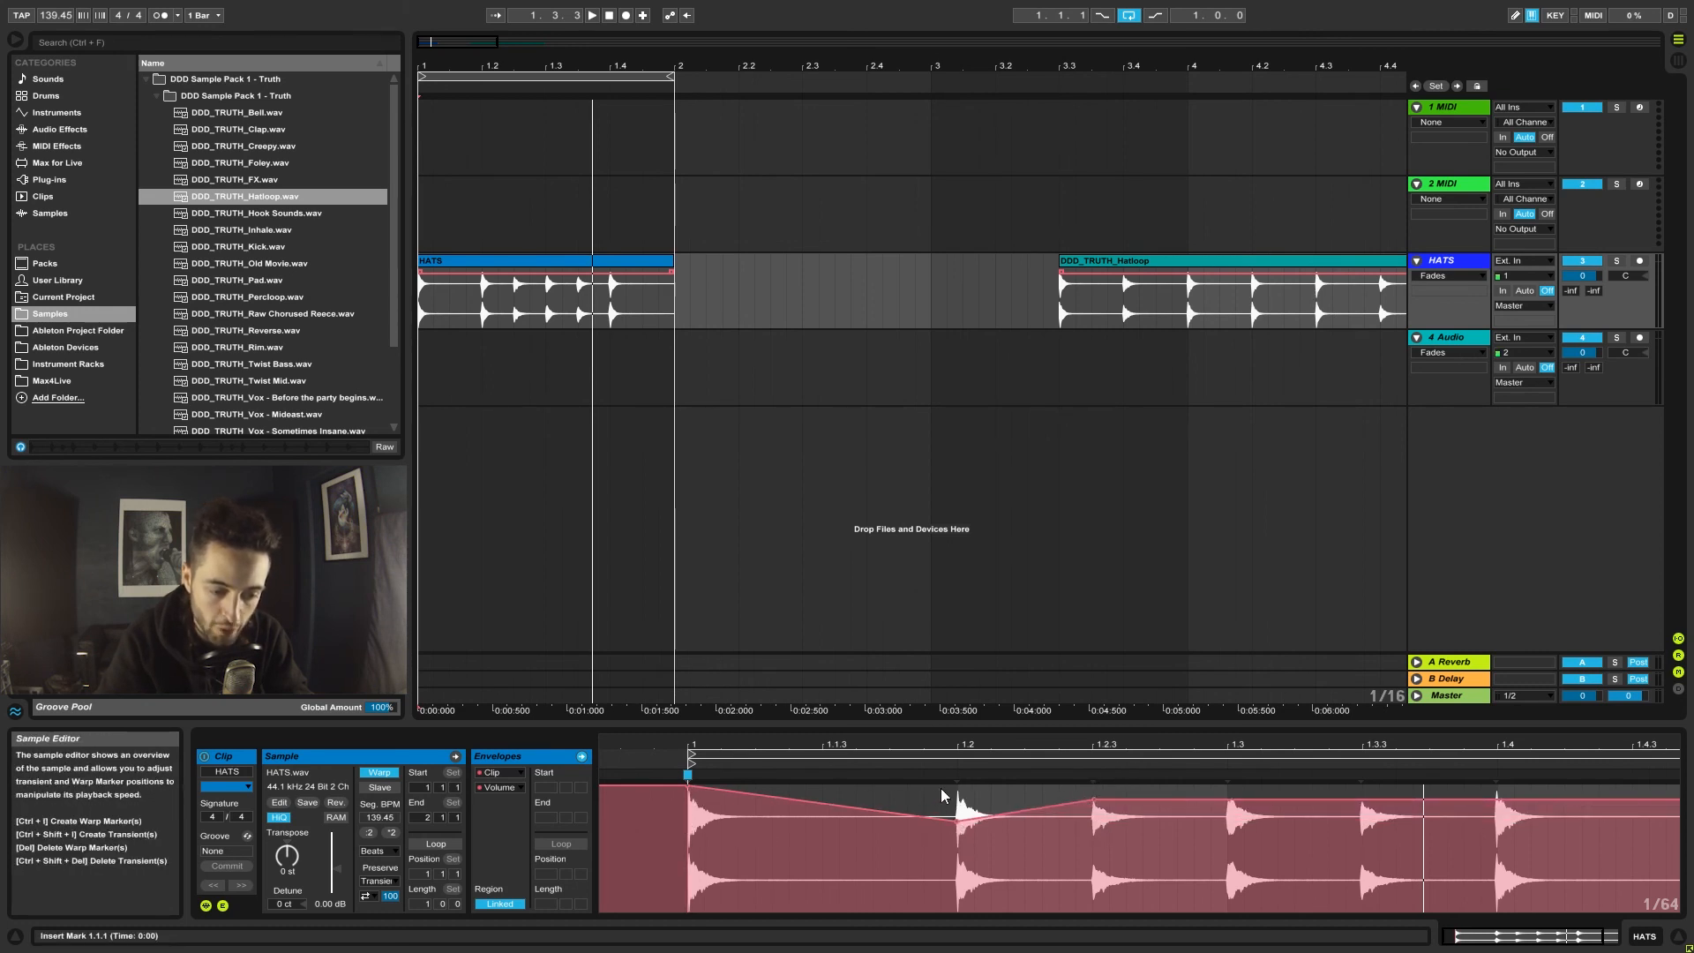
pyautogui.moveTo(1214, 801); pyautogui.dragTo(1214, 806)
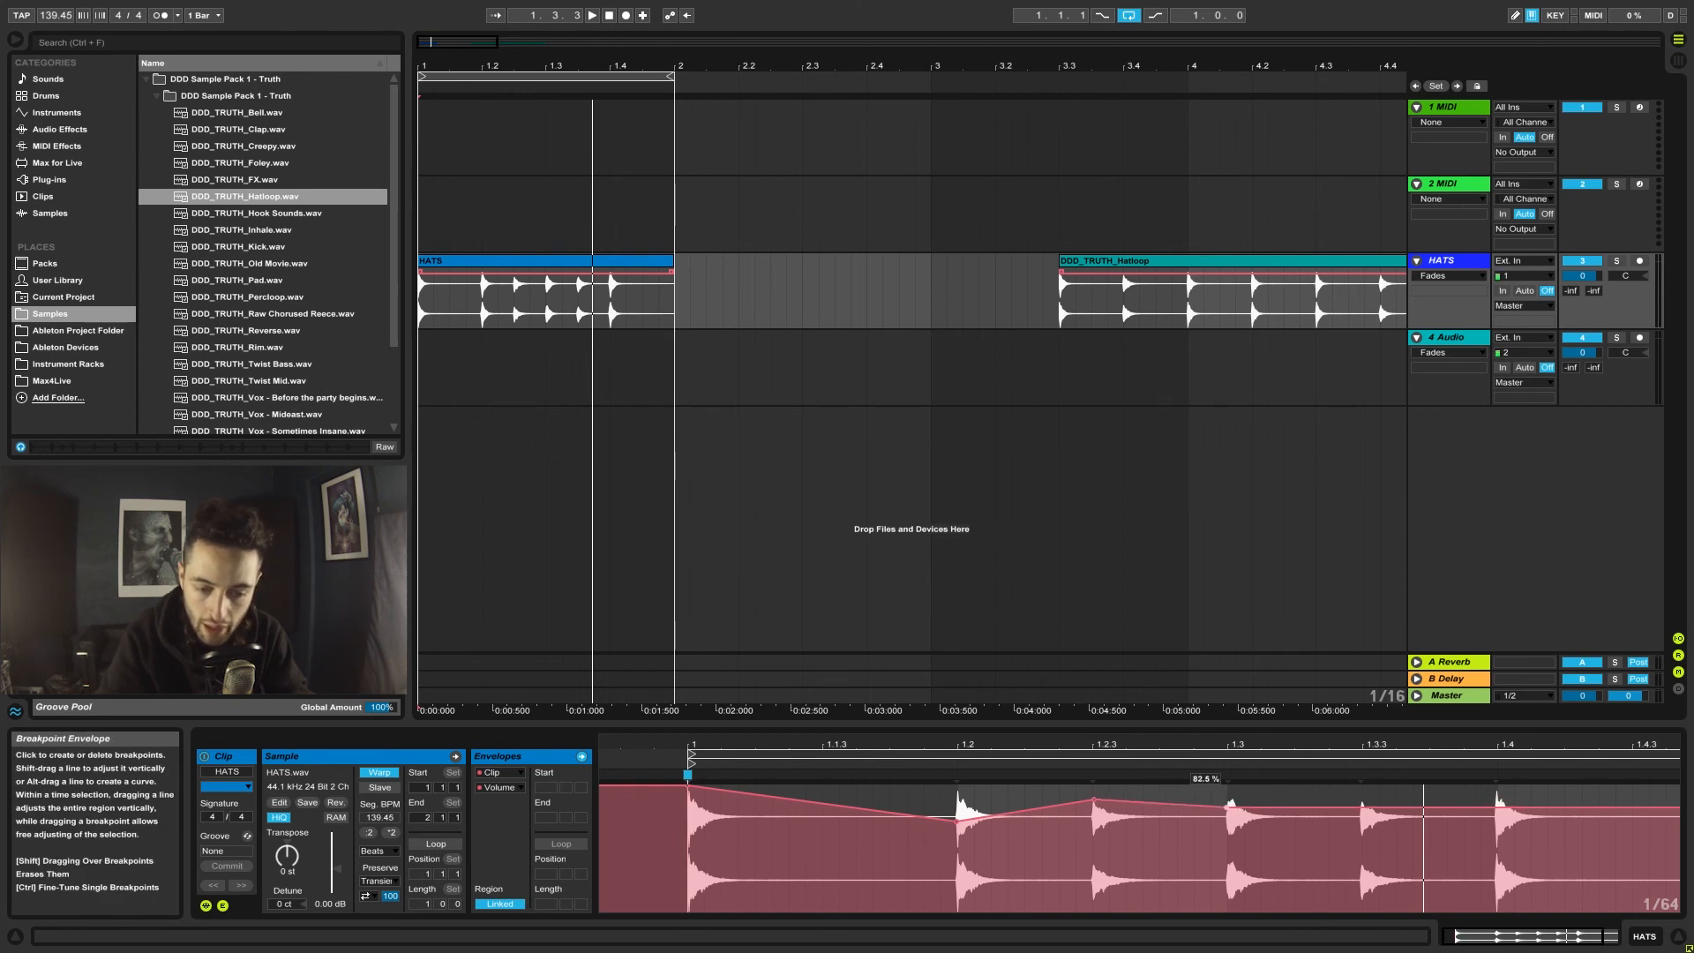
pyautogui.moveTo(1356, 808); pyautogui.dragTo(1360, 788)
pyautogui.moveTo(1488, 788); pyautogui.dragTo(1495, 812)
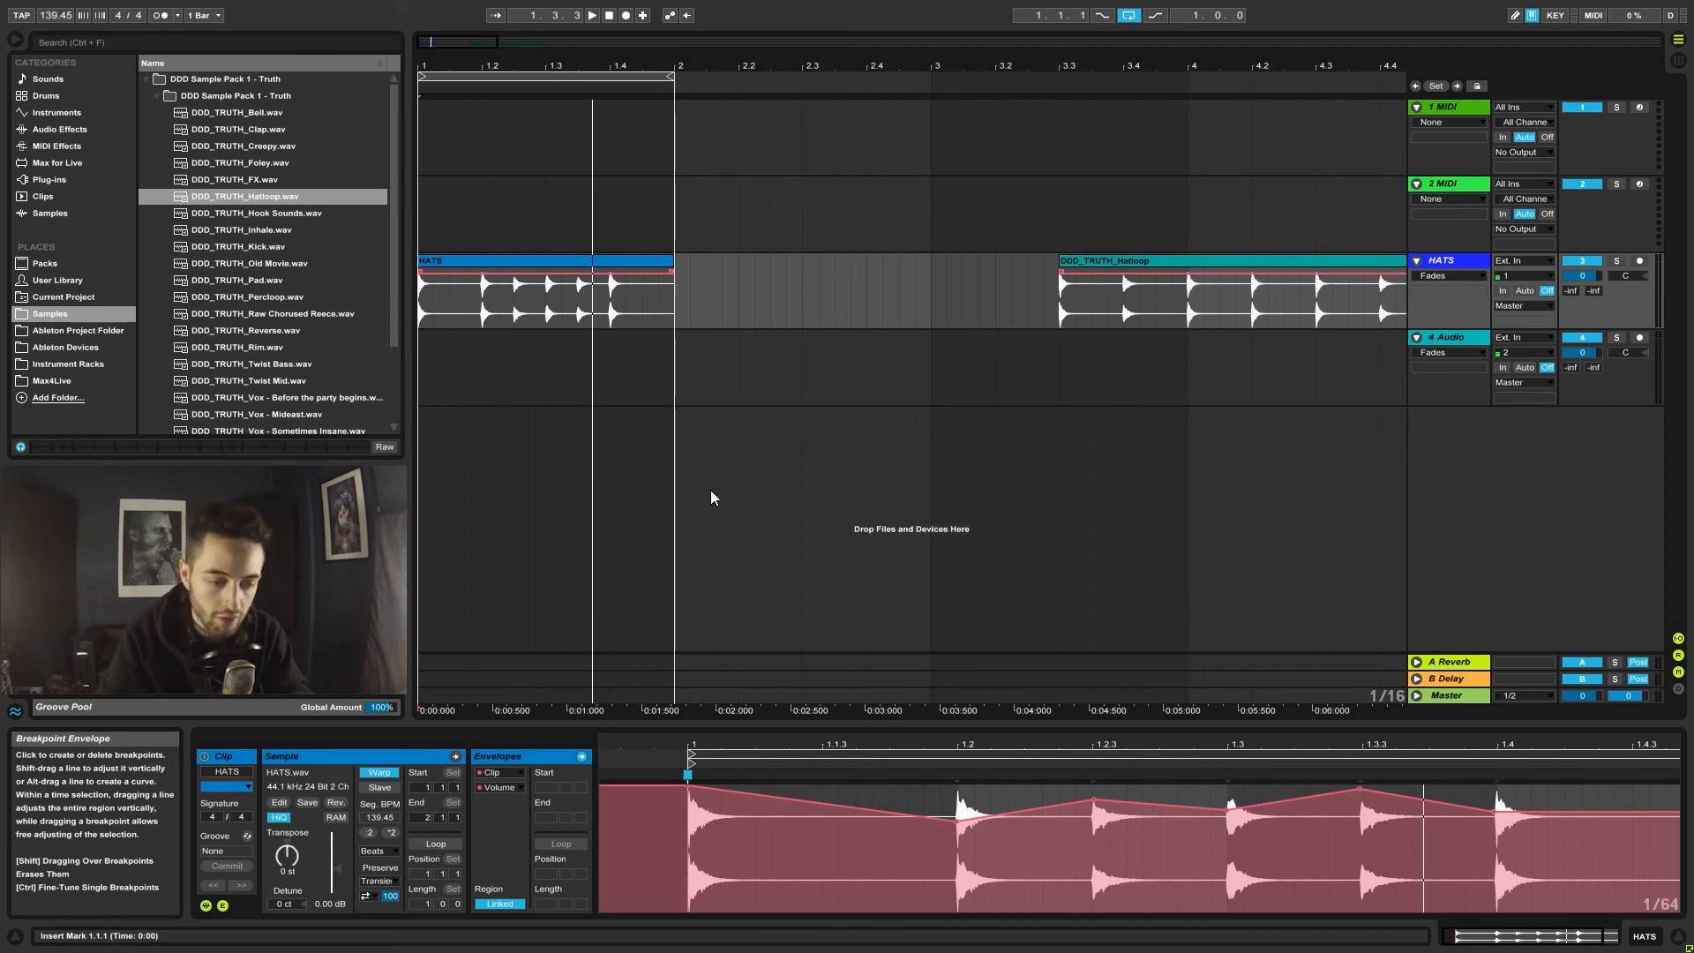
pyautogui.press('space')
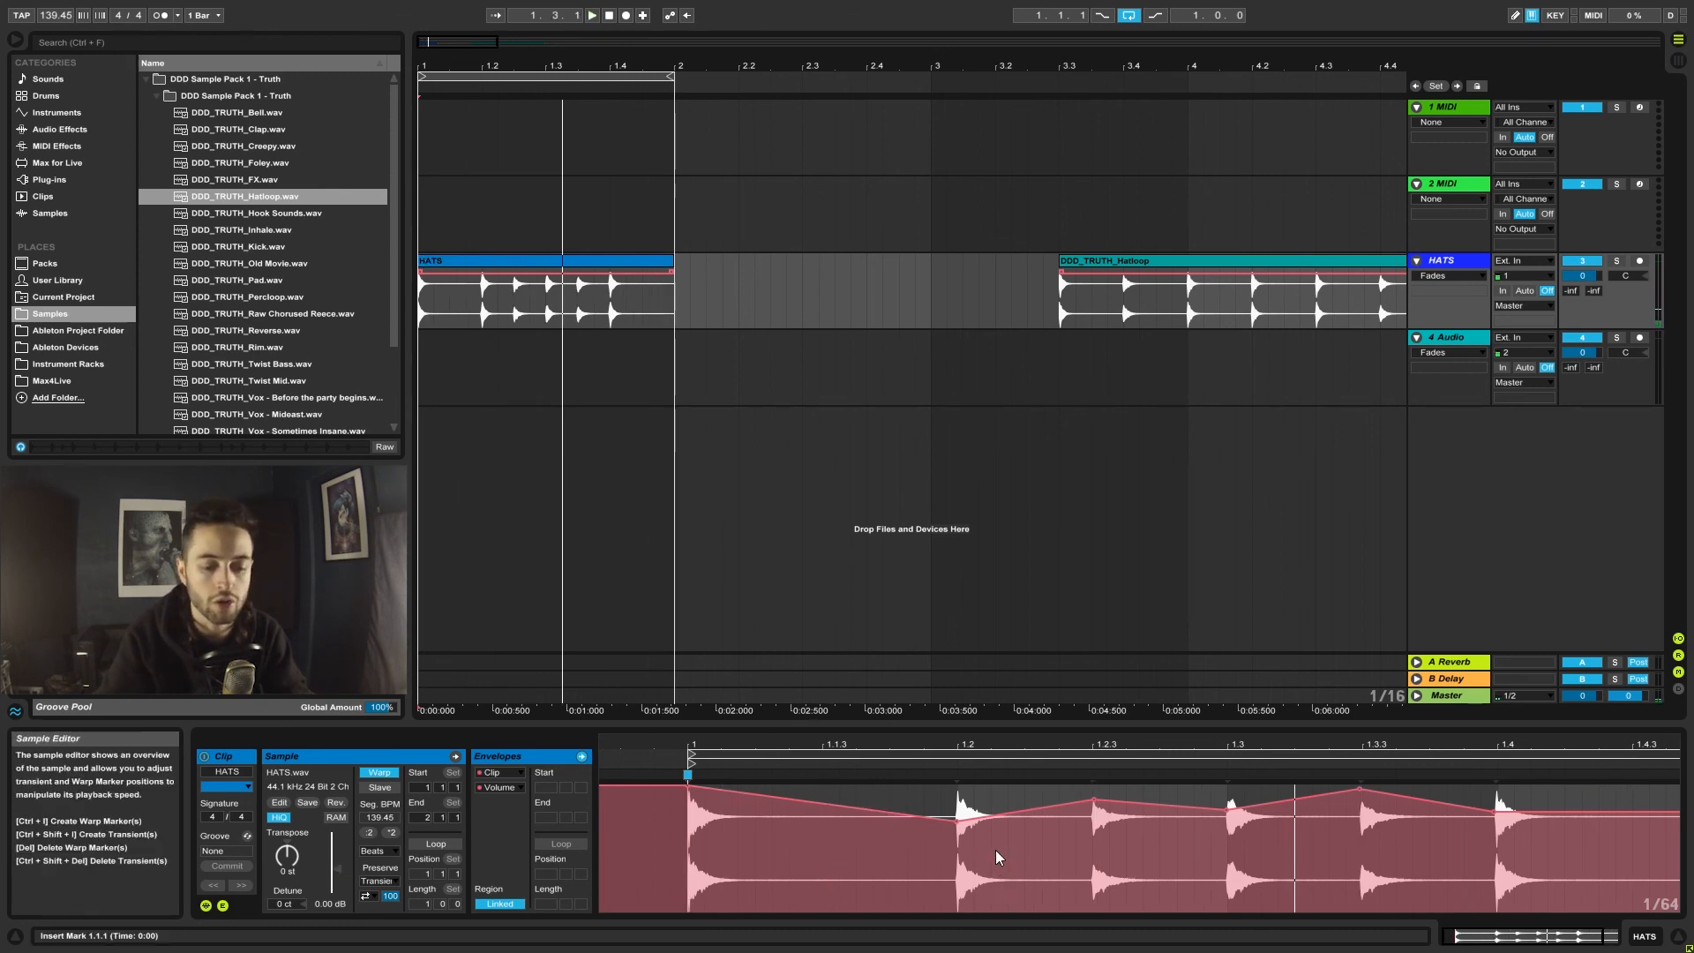
# Delete the volume envelope breakpoints on all the hits from 1.2 to 1.4.
pyautogui.click(956, 822)
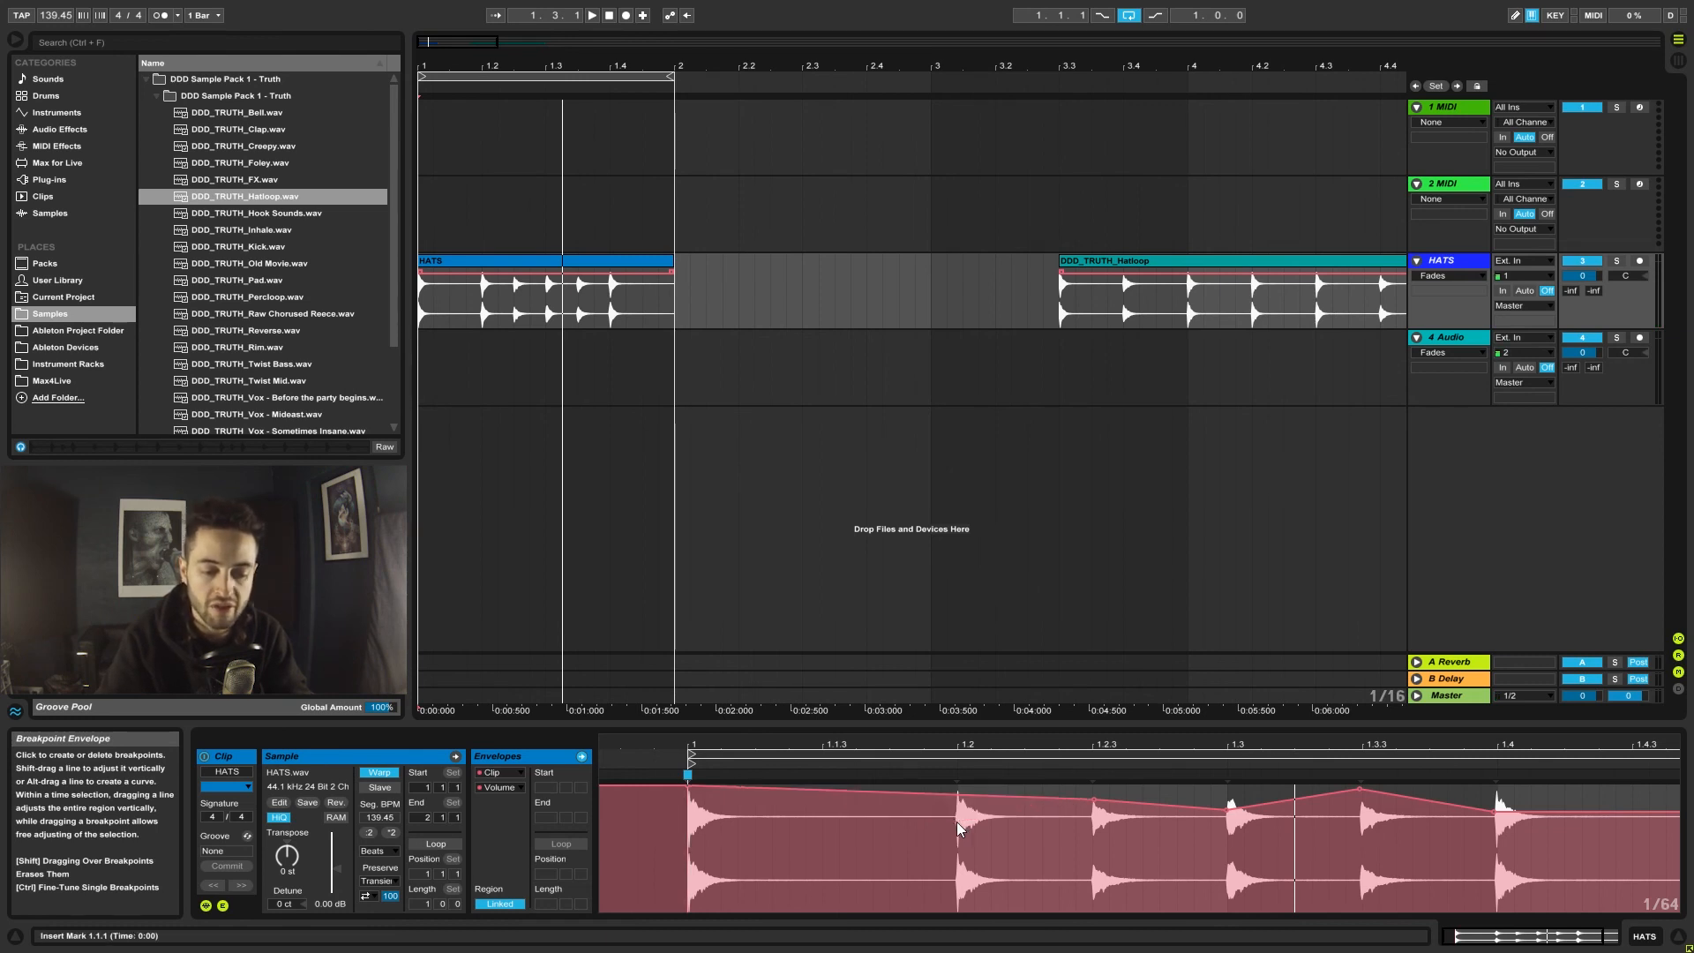
pyautogui.click(1093, 801)
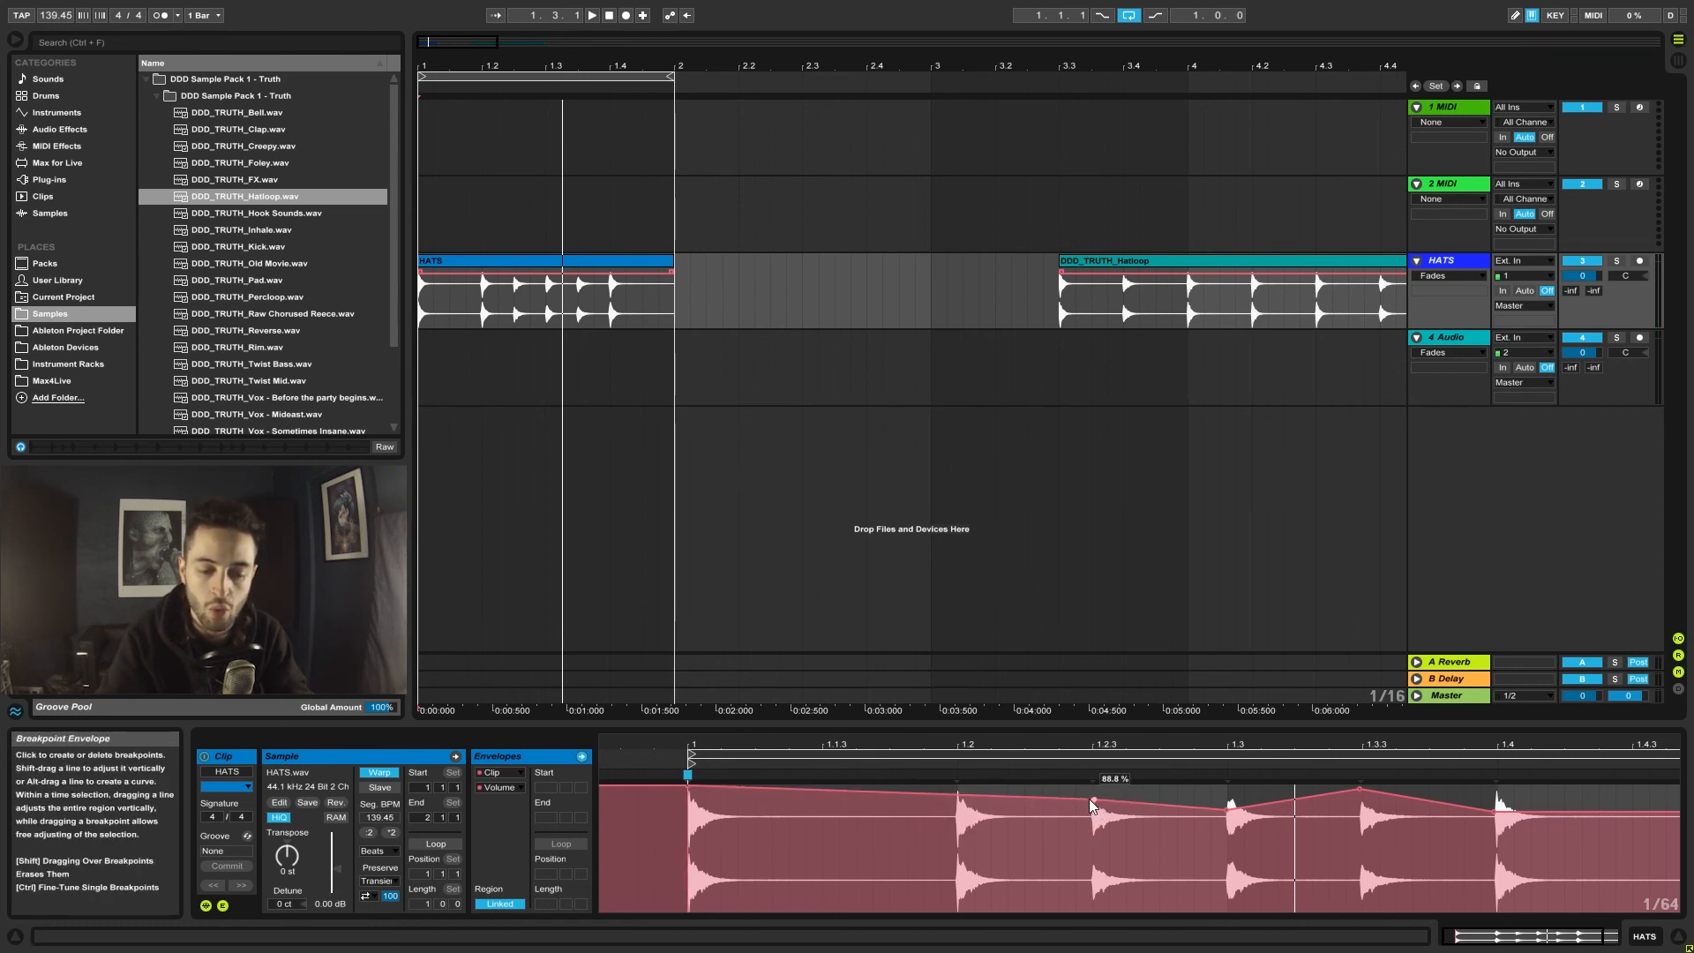
pyautogui.click(1226, 808)
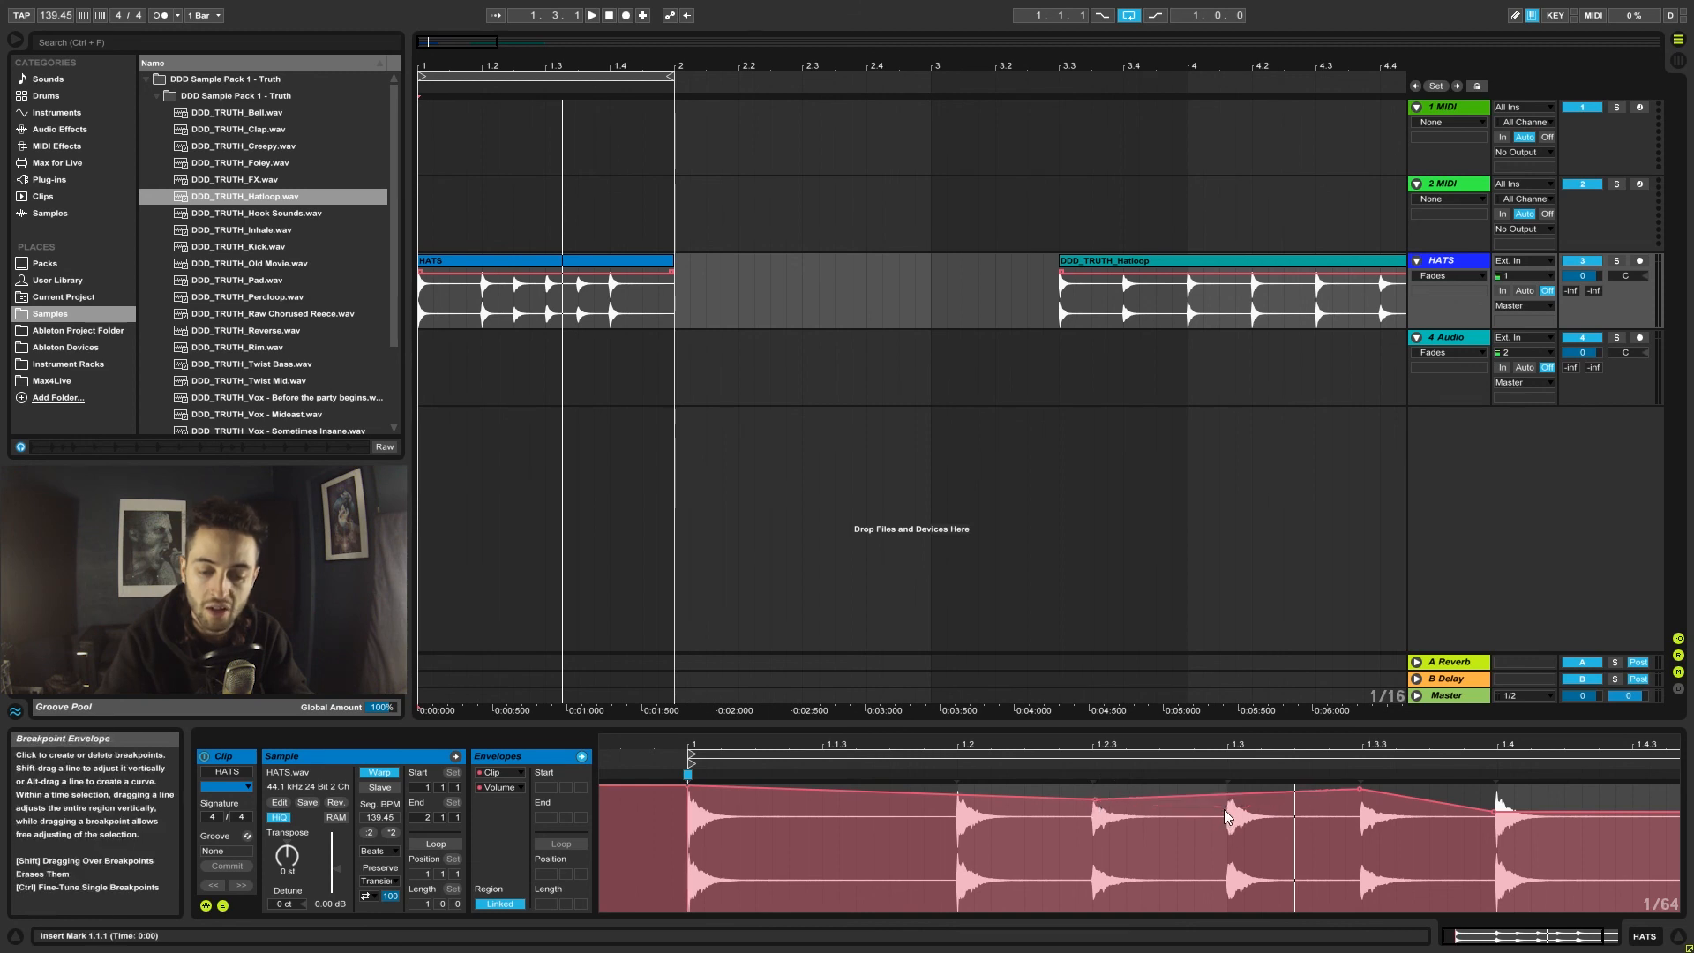
pyautogui.click(1096, 800)
pyautogui.click(1497, 814)
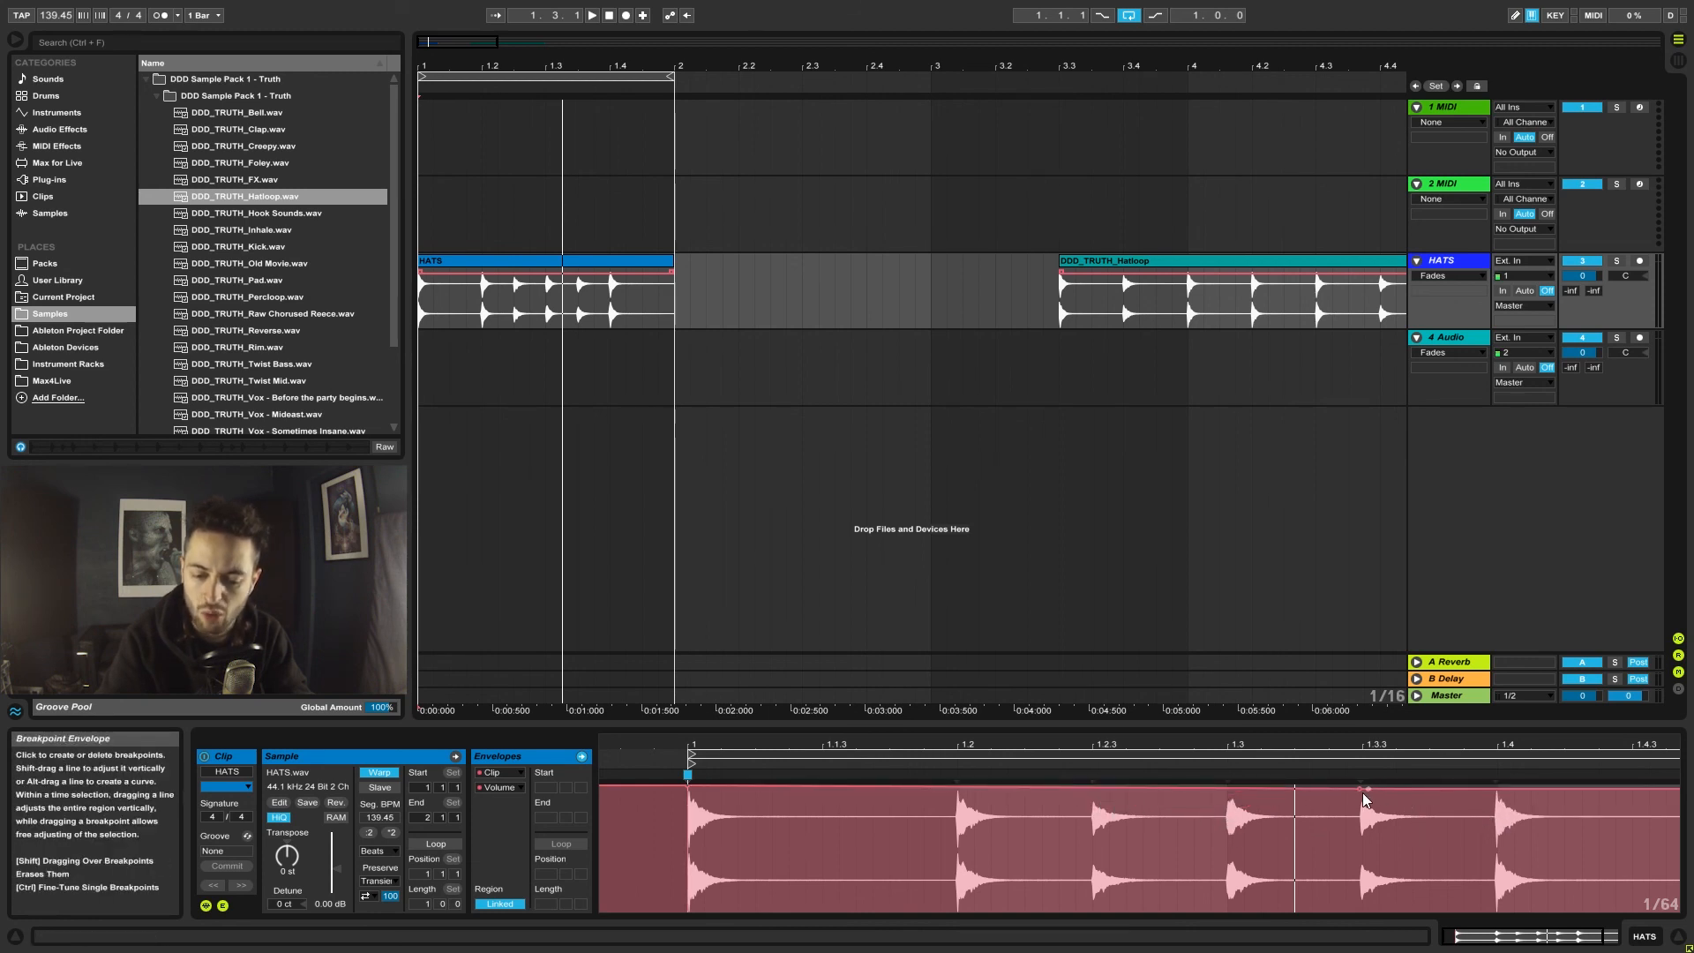
pyautogui.click(1359, 788)
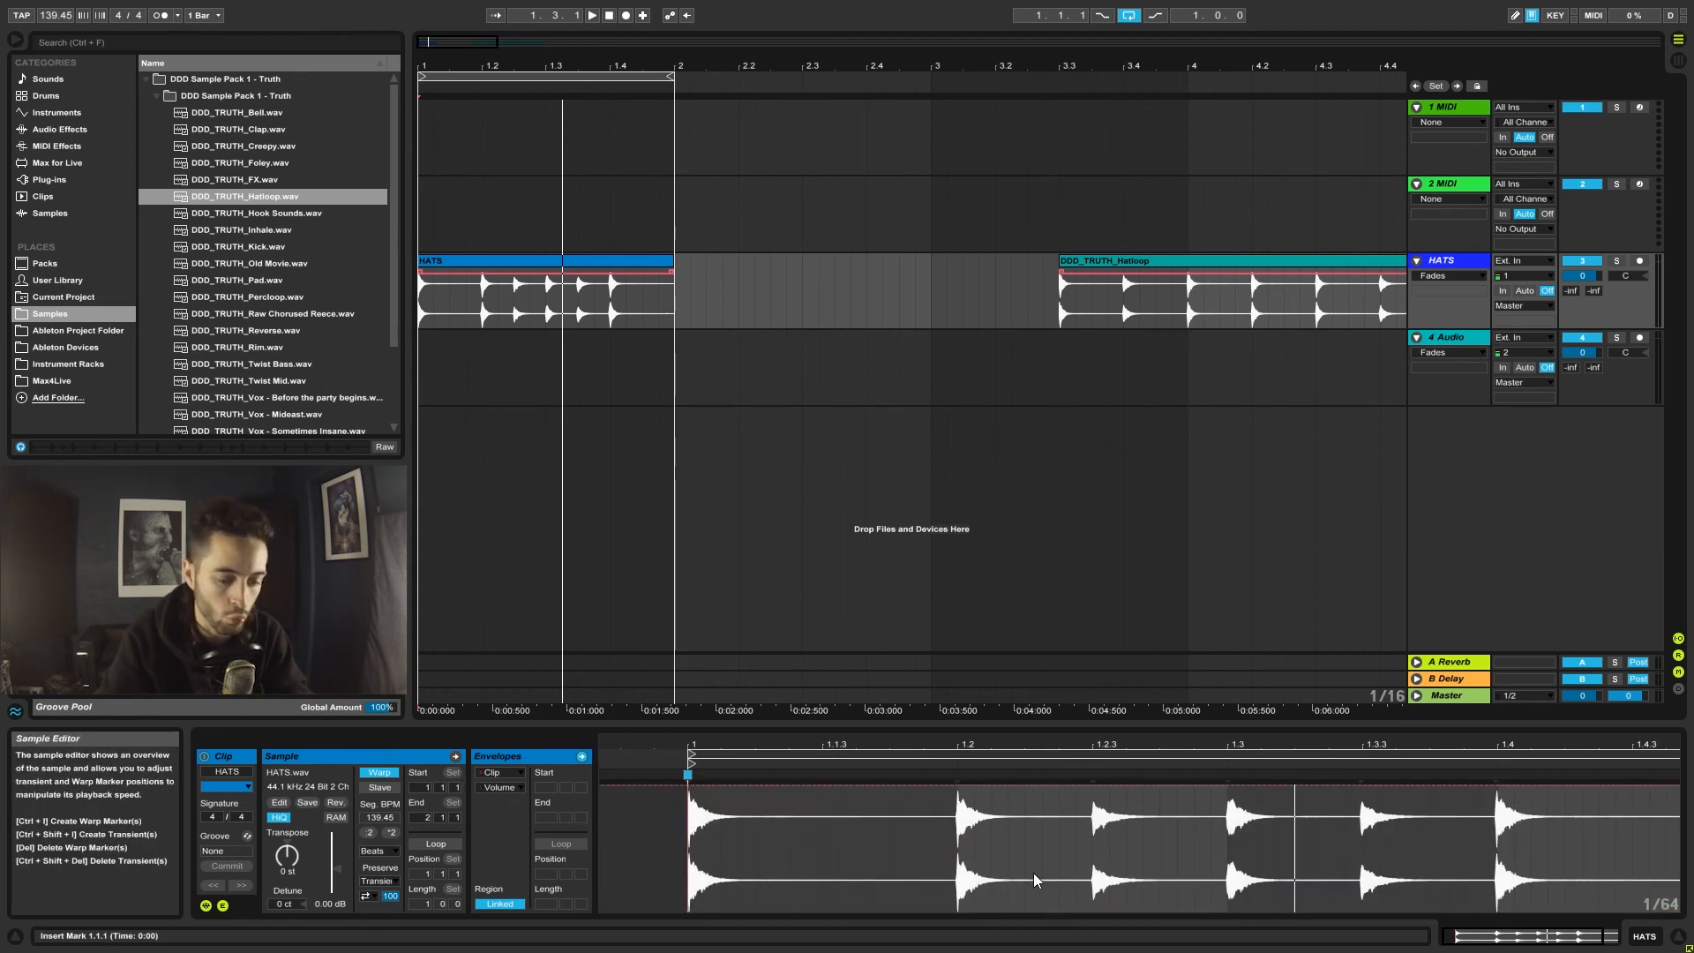
# Display the HATS clip's Transposition Modulation envelope over the waveform.
pyautogui.click(501, 787)
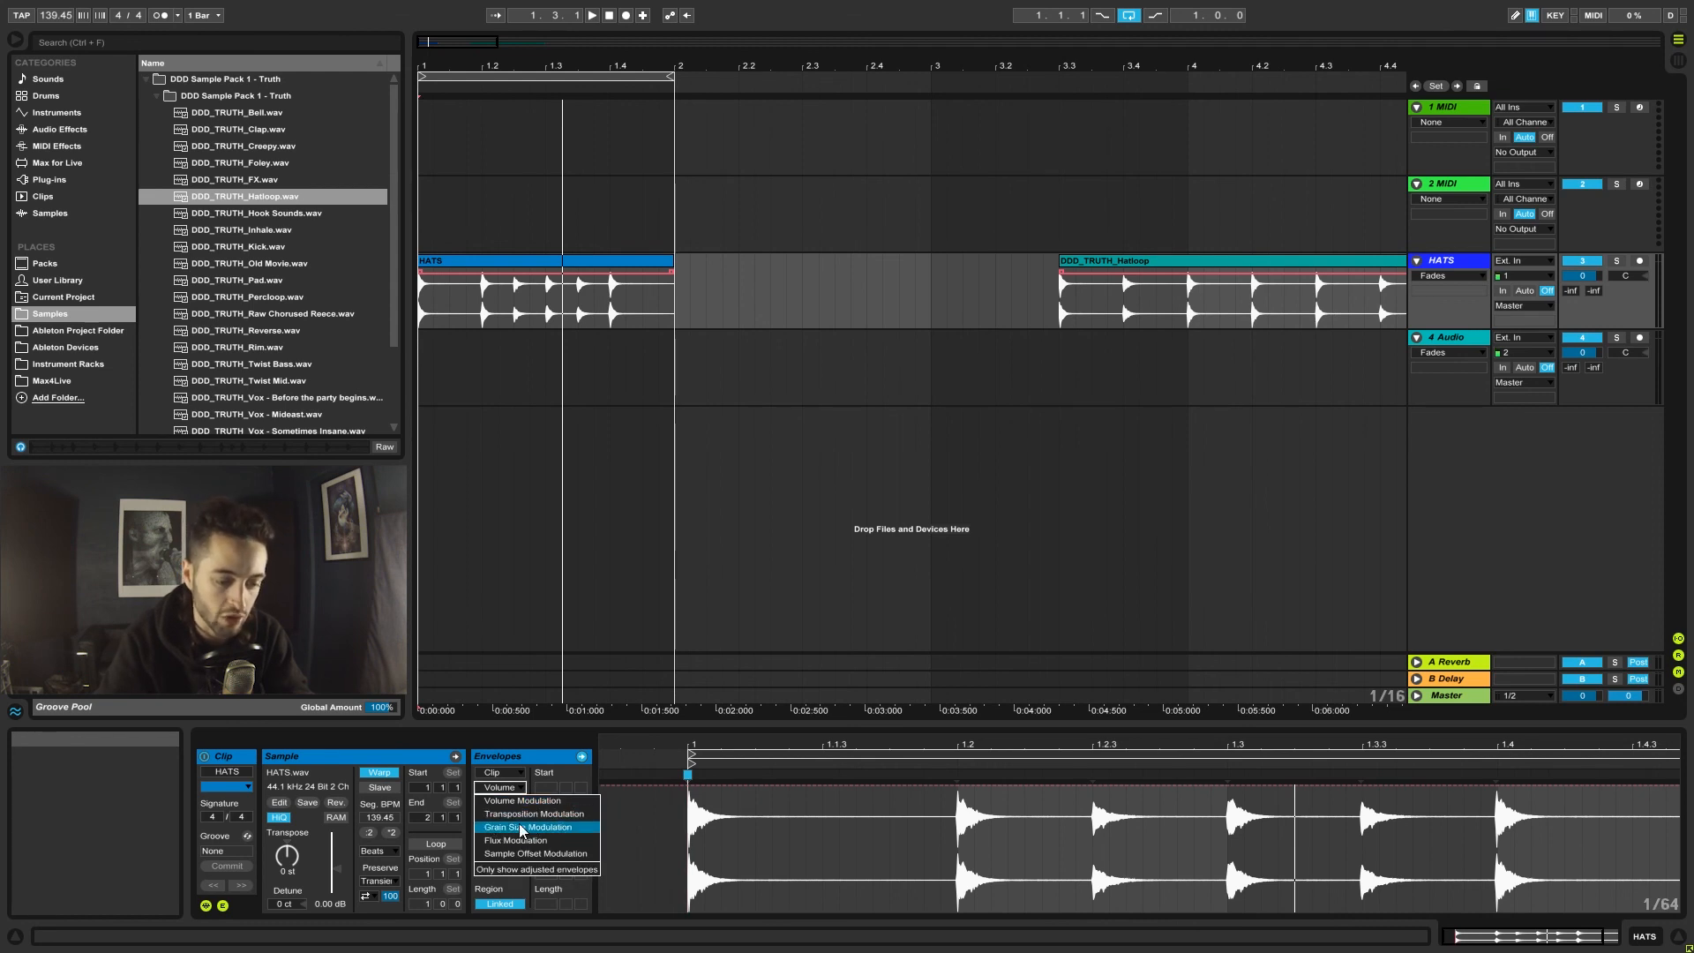
pyautogui.click(532, 814)
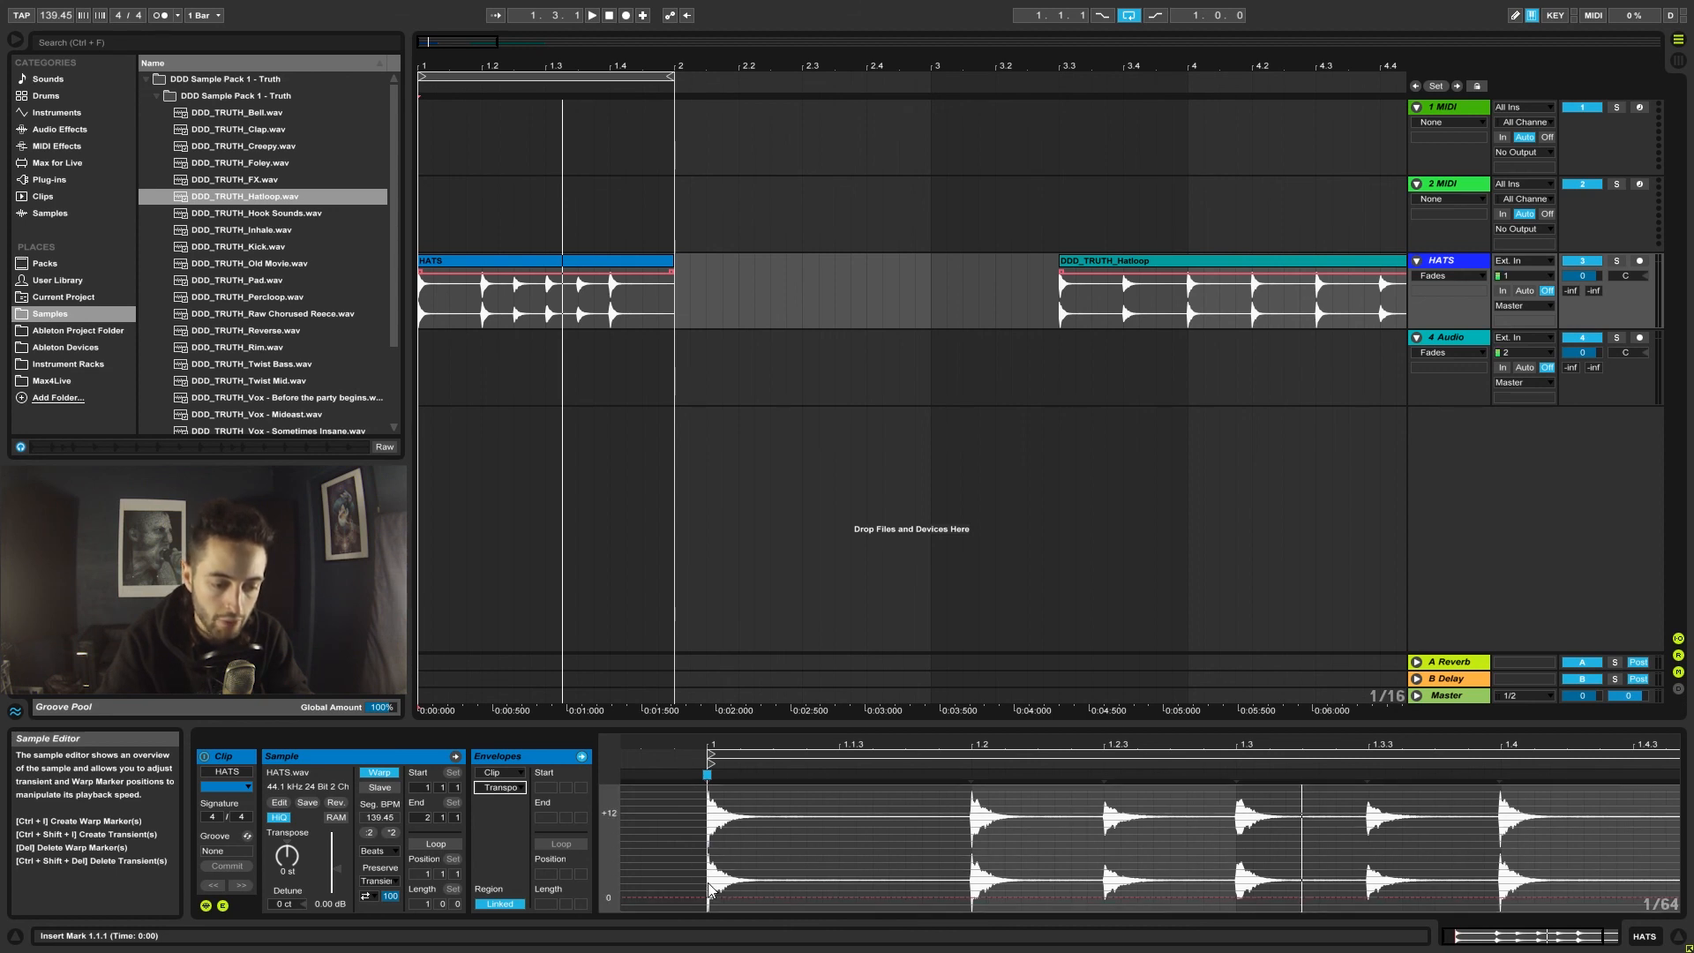
pyautogui.scroll(-1, 708, 884)
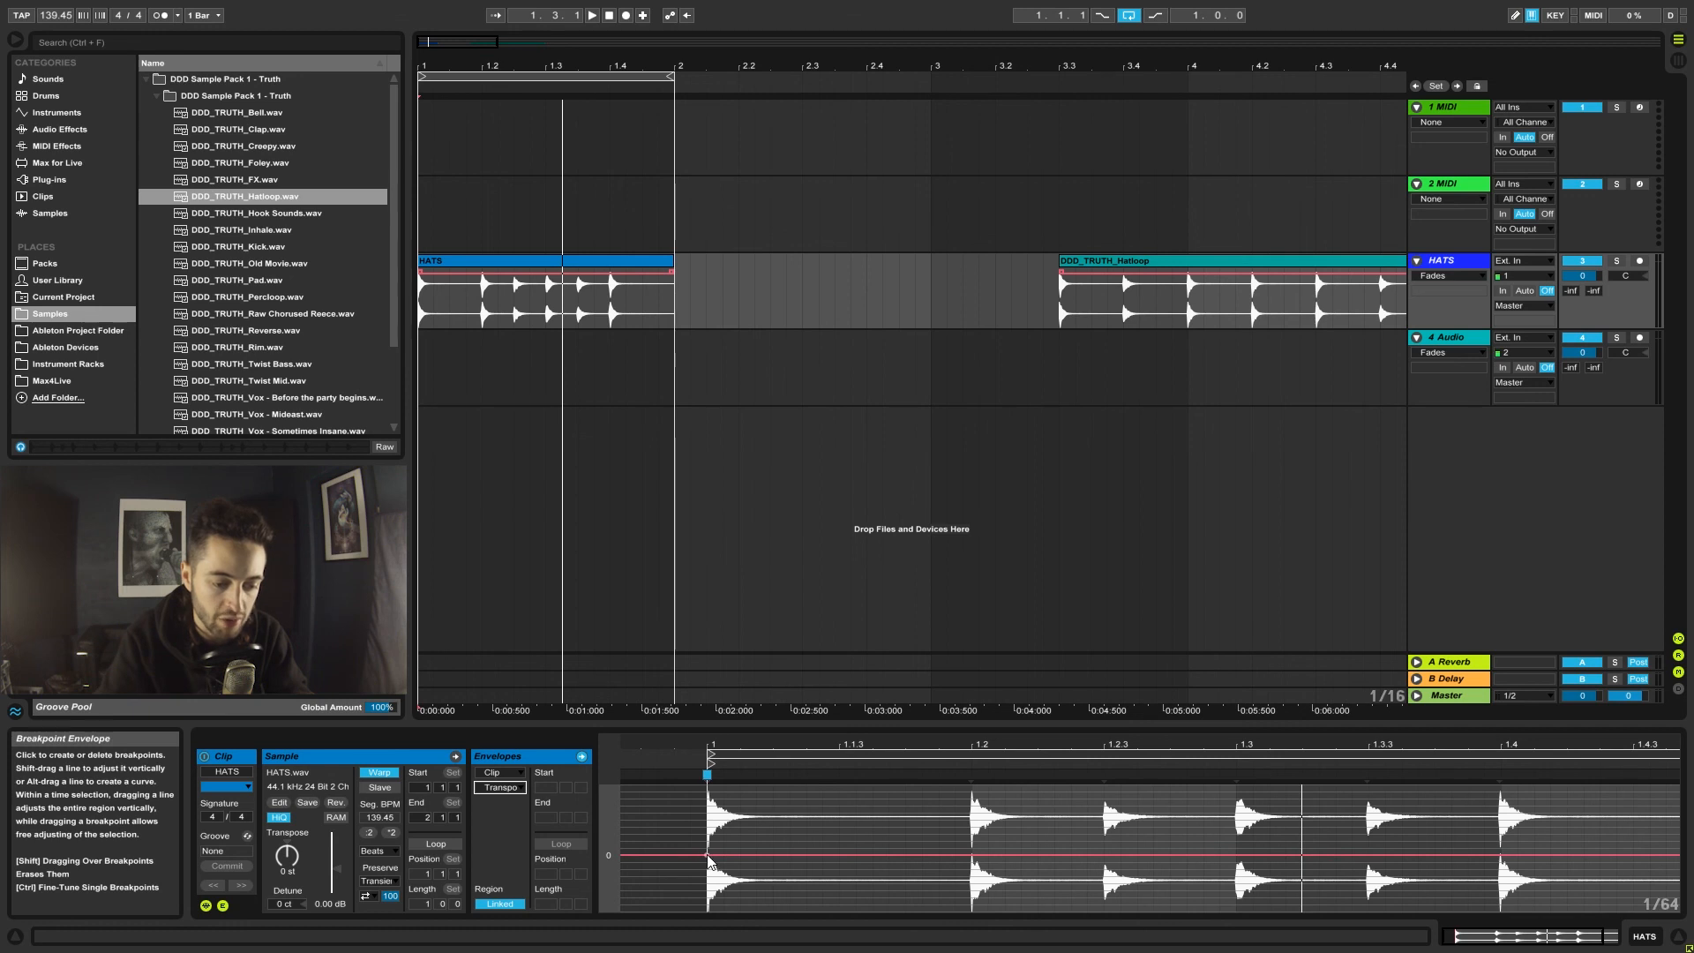
# Shape the transposition envelope to +12 st at 1.2, a midway level at 1.2.3, 0 st at 1.3 and +12 st at 1.3.3, and play it.
pyautogui.click(971, 854)
pyautogui.moveTo(971, 855); pyautogui.dragTo(974, 805)
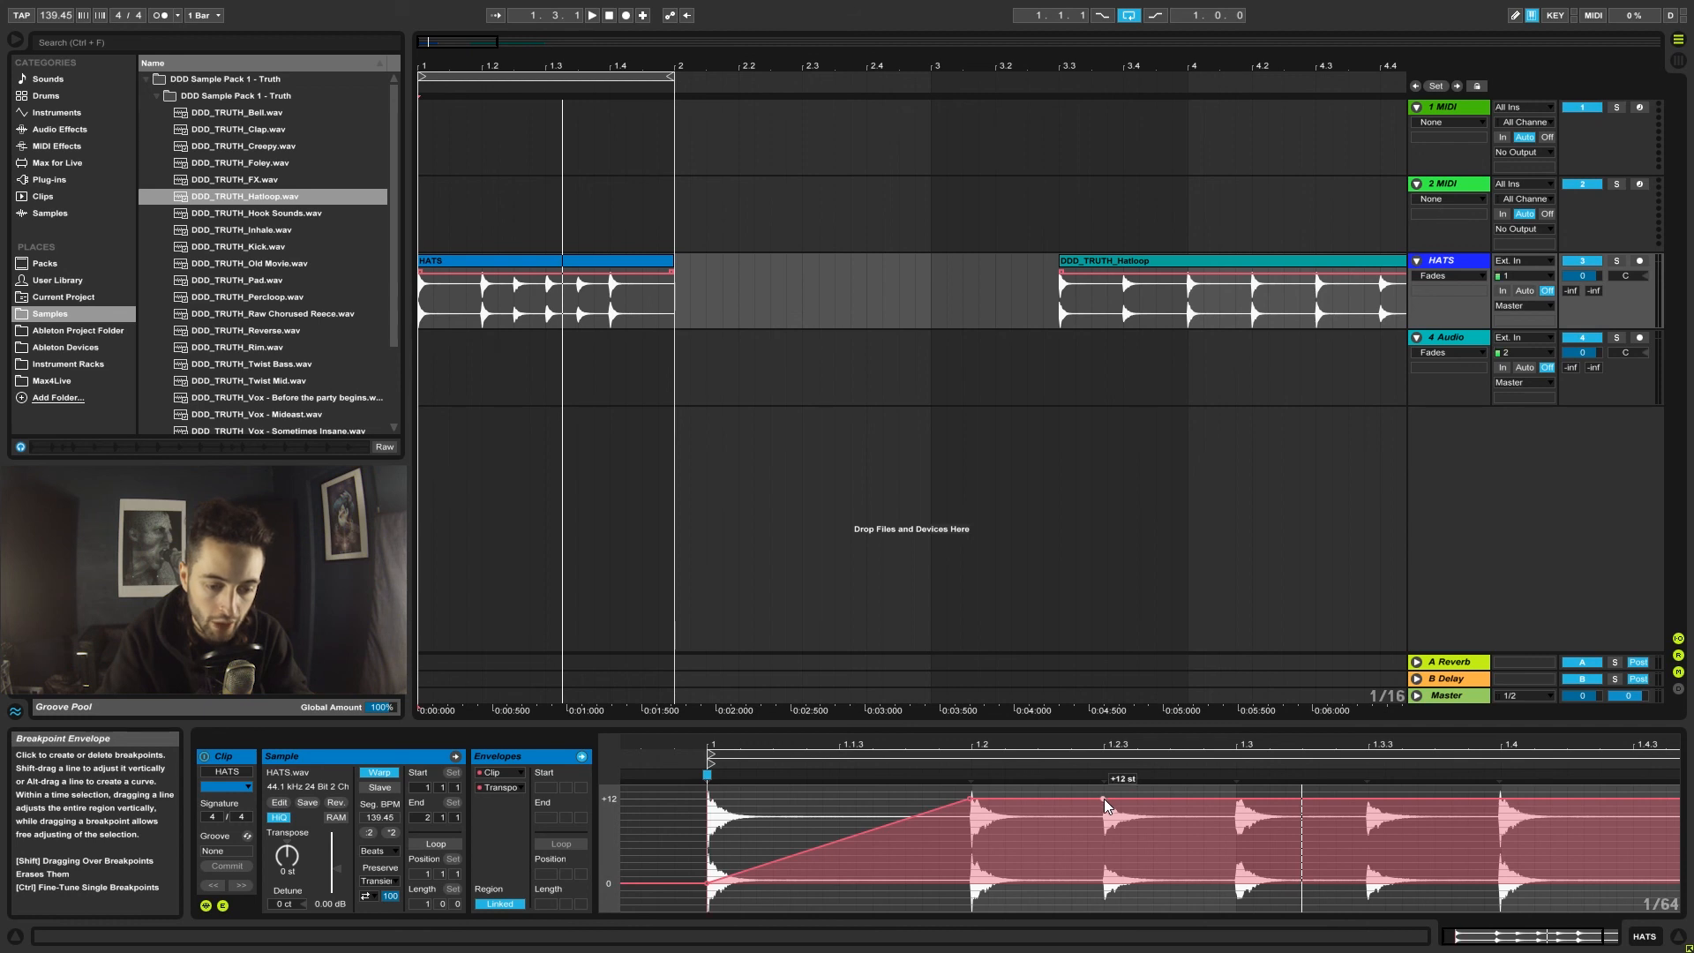
pyautogui.moveTo(1104, 798); pyautogui.dragTo(1107, 841)
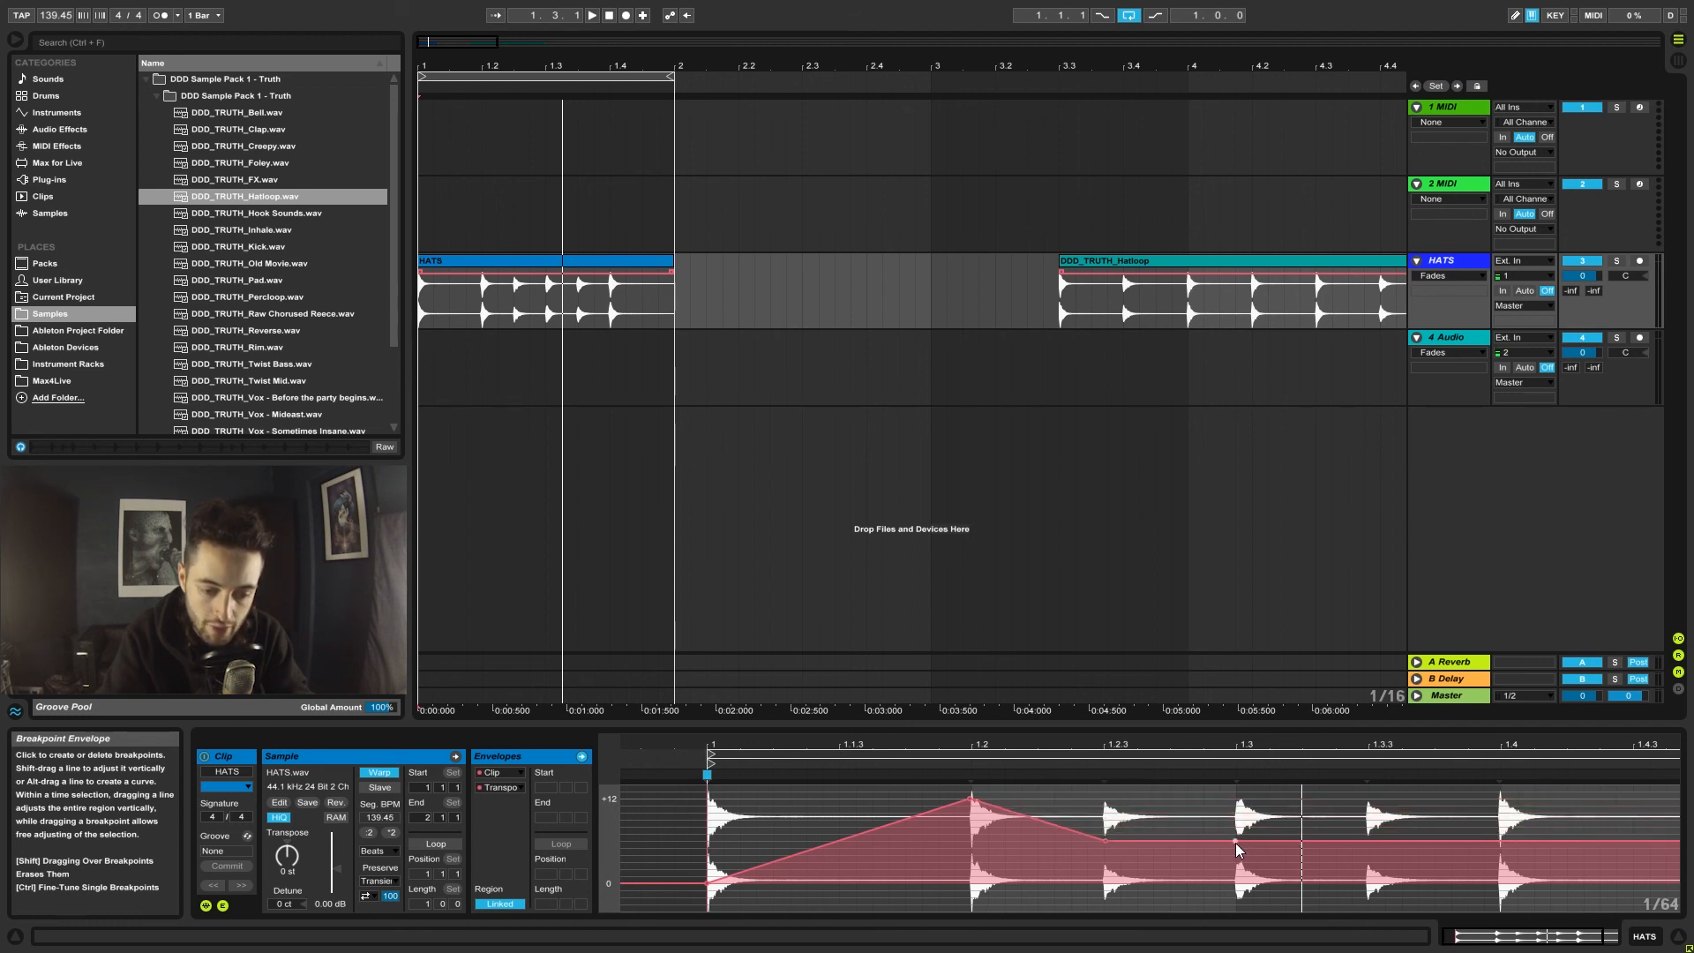
pyautogui.moveTo(1235, 844); pyautogui.dragTo(1235, 883)
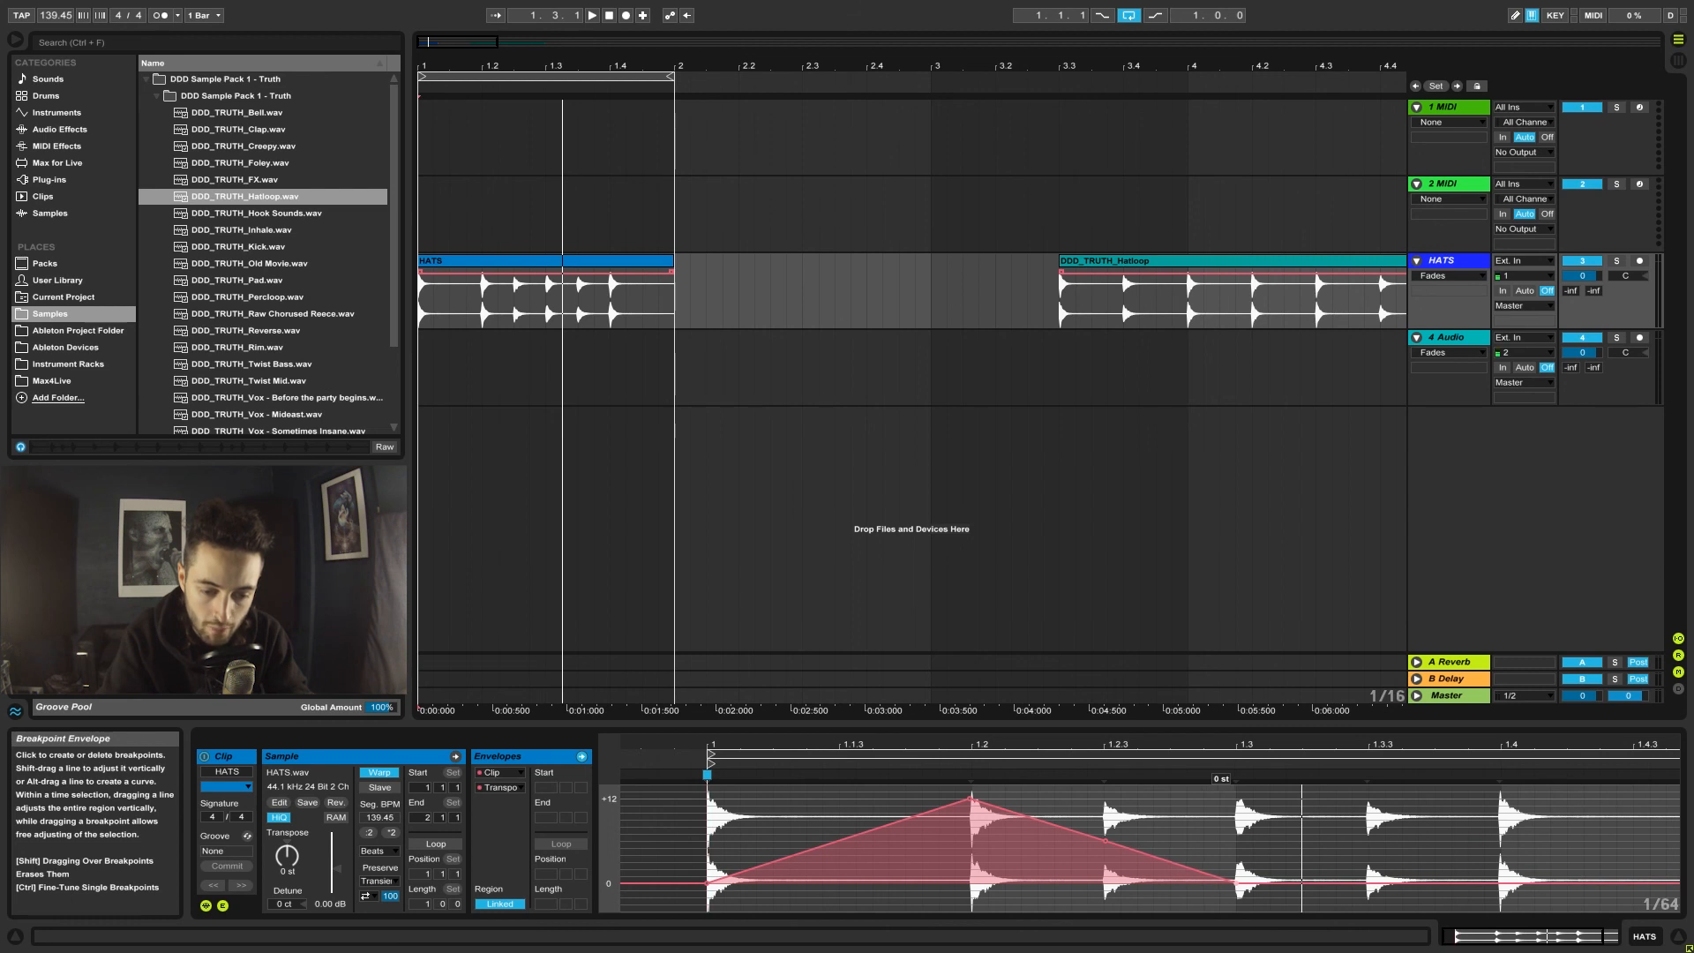
pyautogui.press('space')
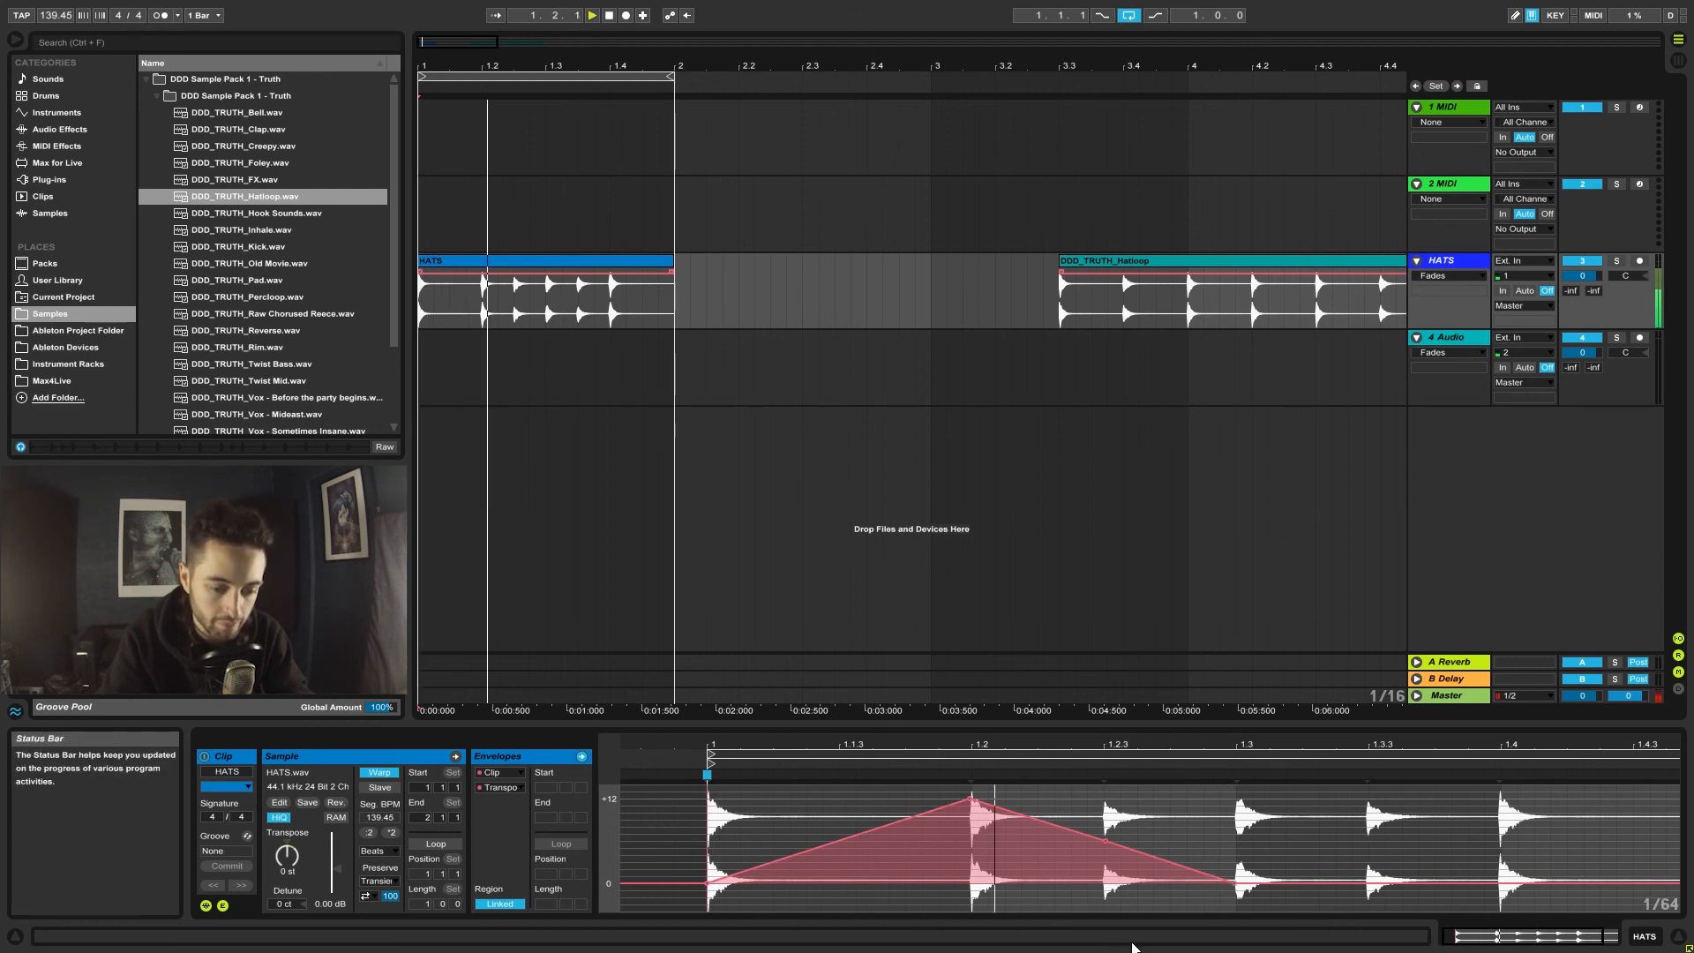
pyautogui.press('space')
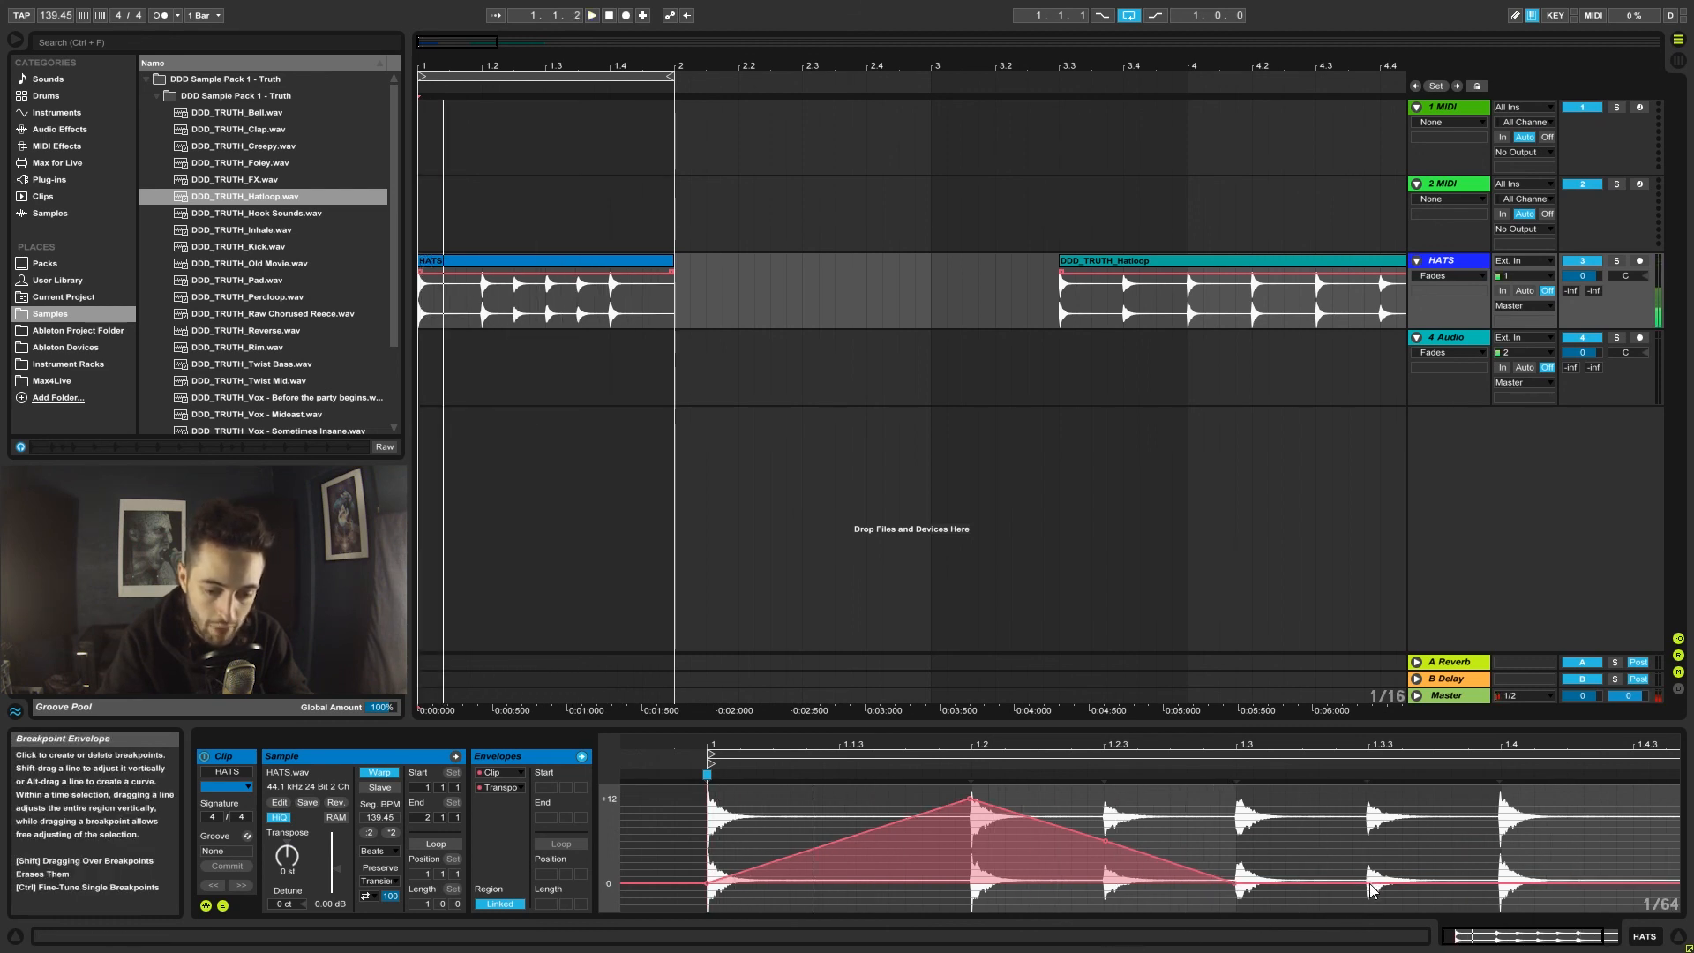
pyautogui.moveTo(1367, 884); pyautogui.dragTo(1367, 799)
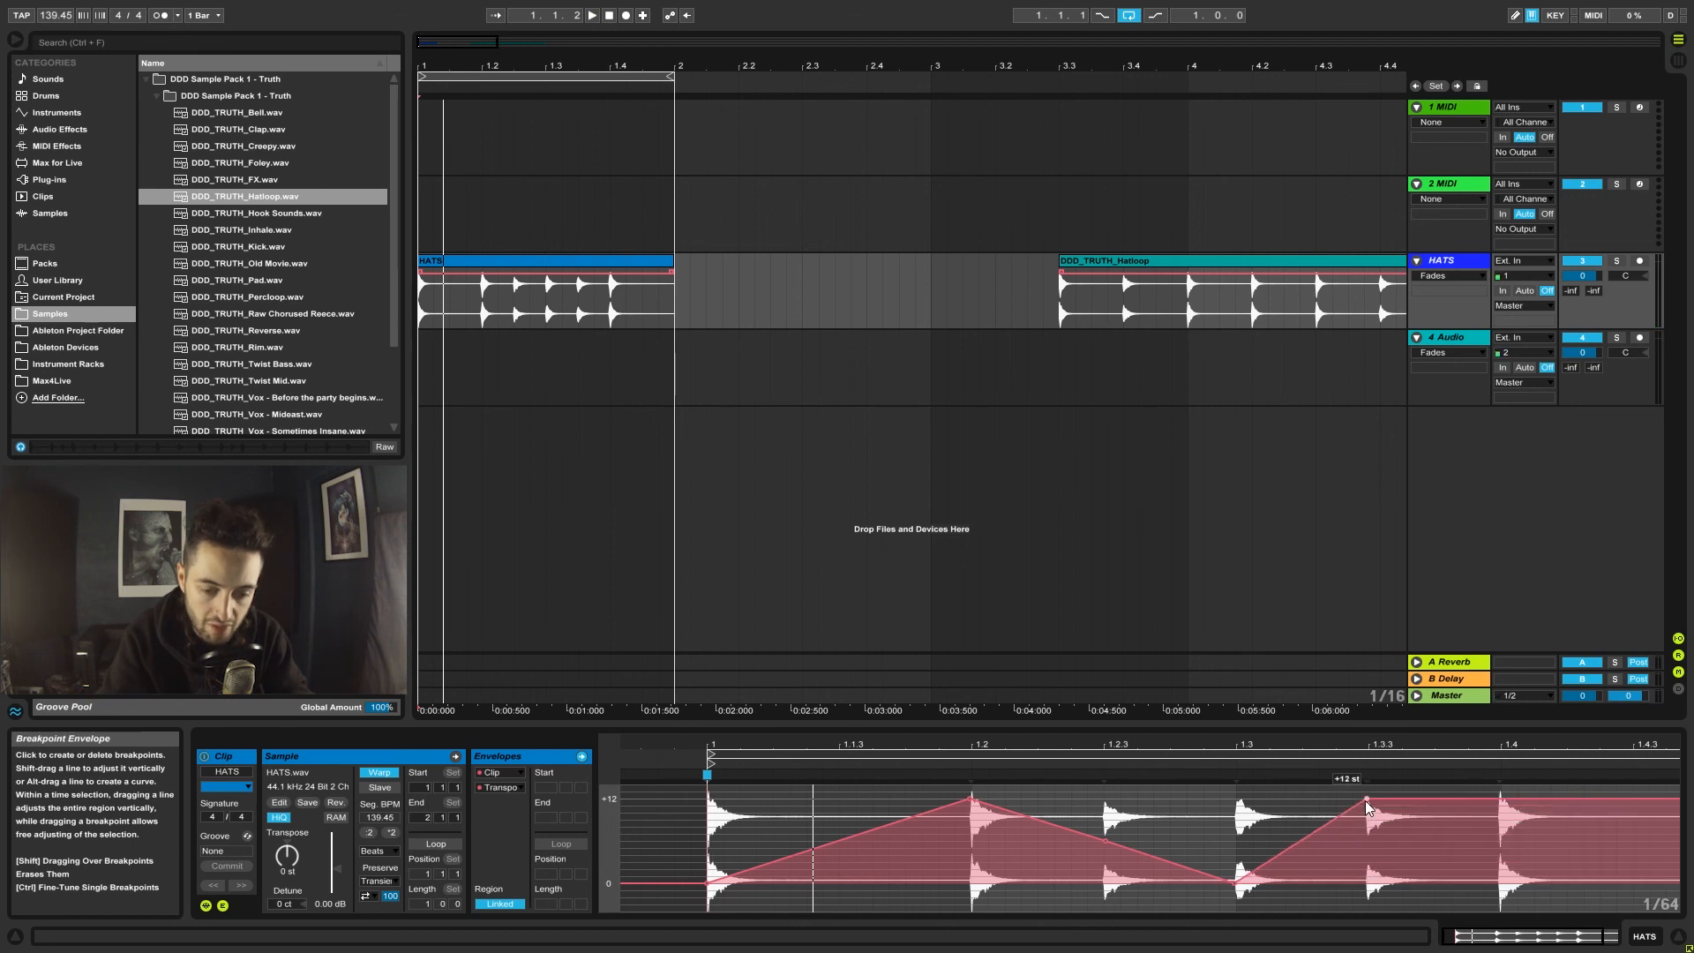
pyautogui.press('space')
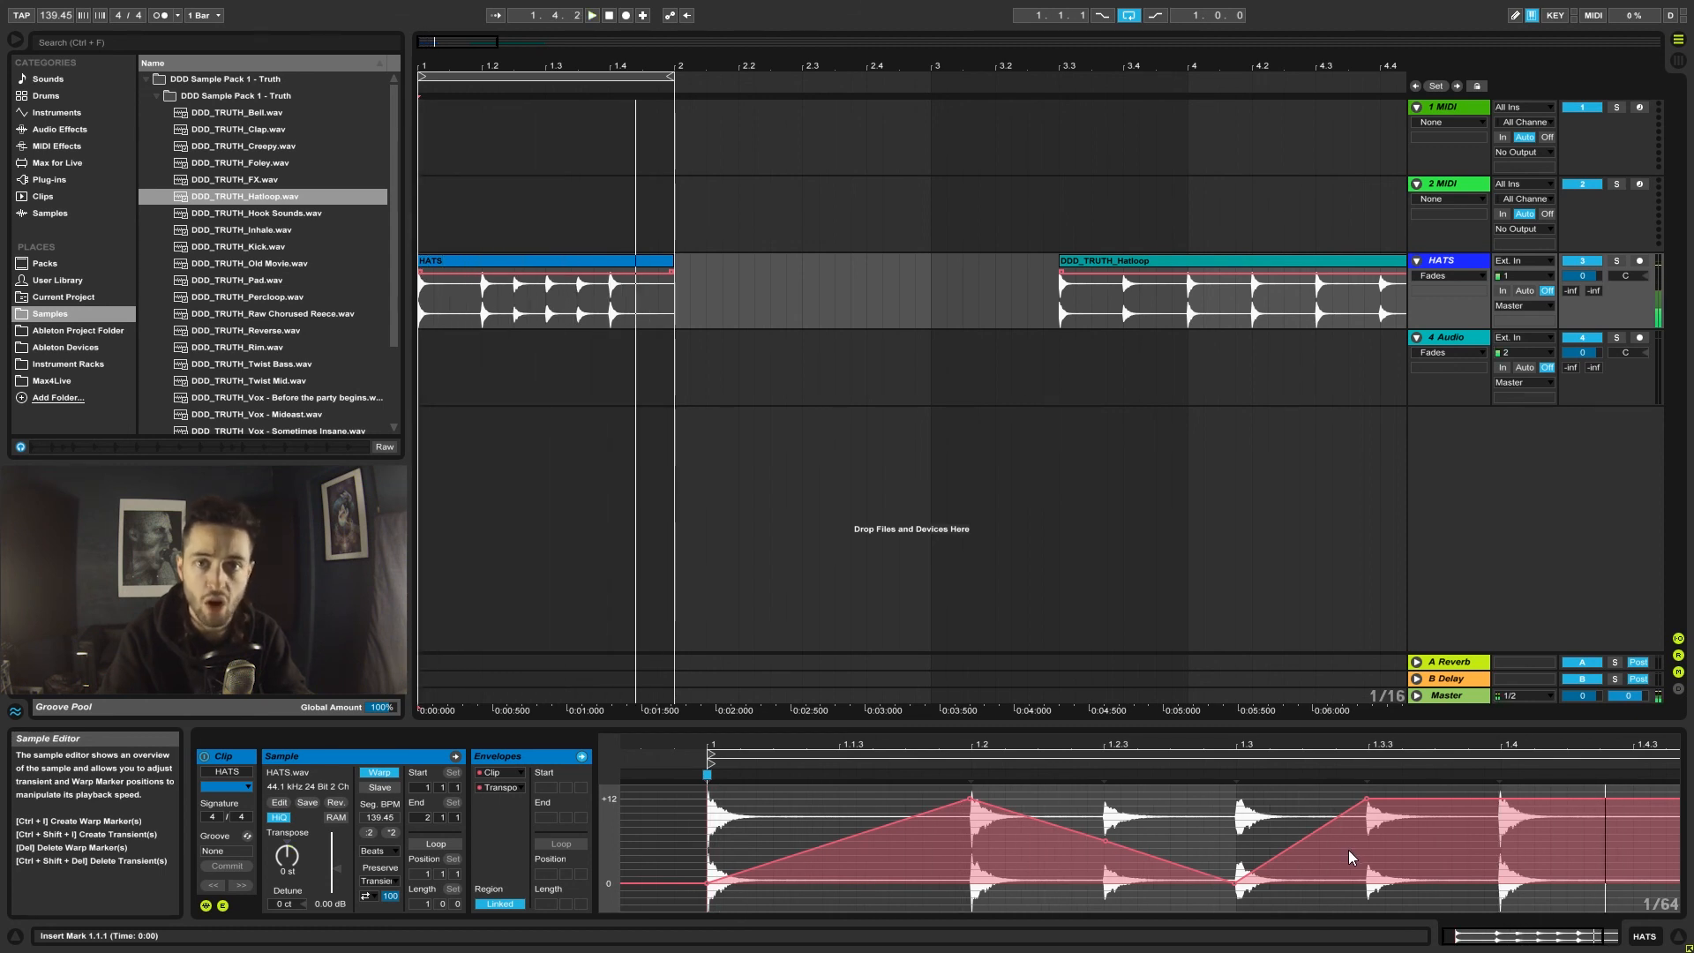
# Delete all breakpoints of the transposition envelope.
pyautogui.click(1233, 882)
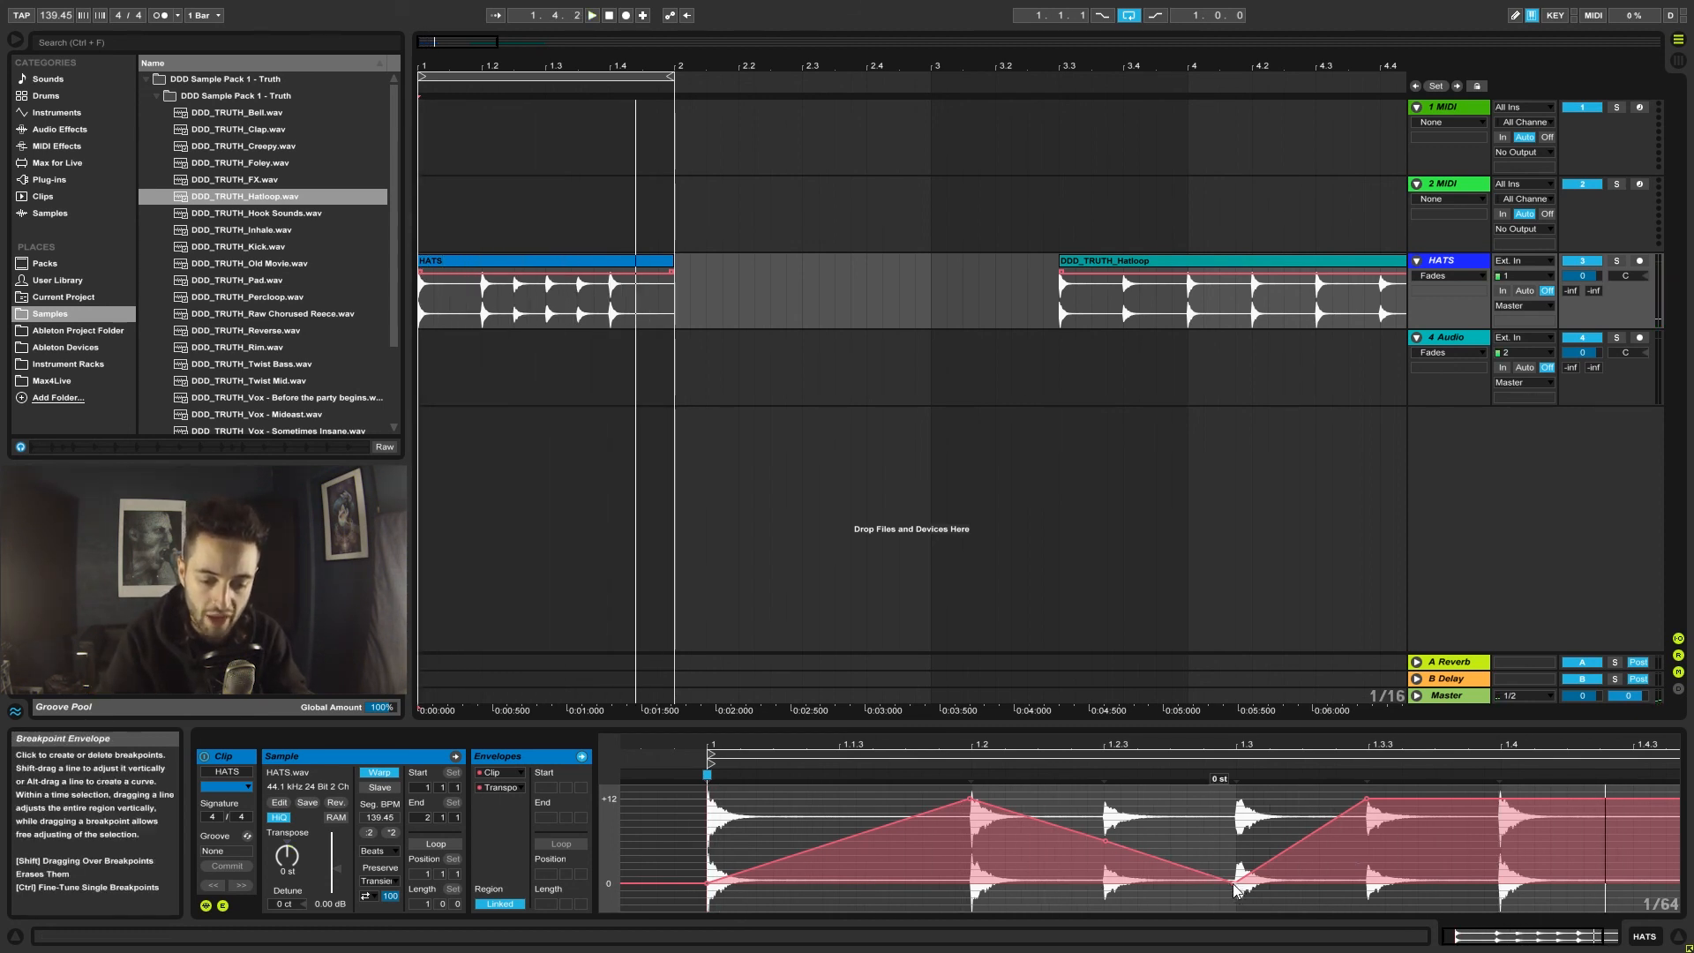
pyautogui.click(970, 798)
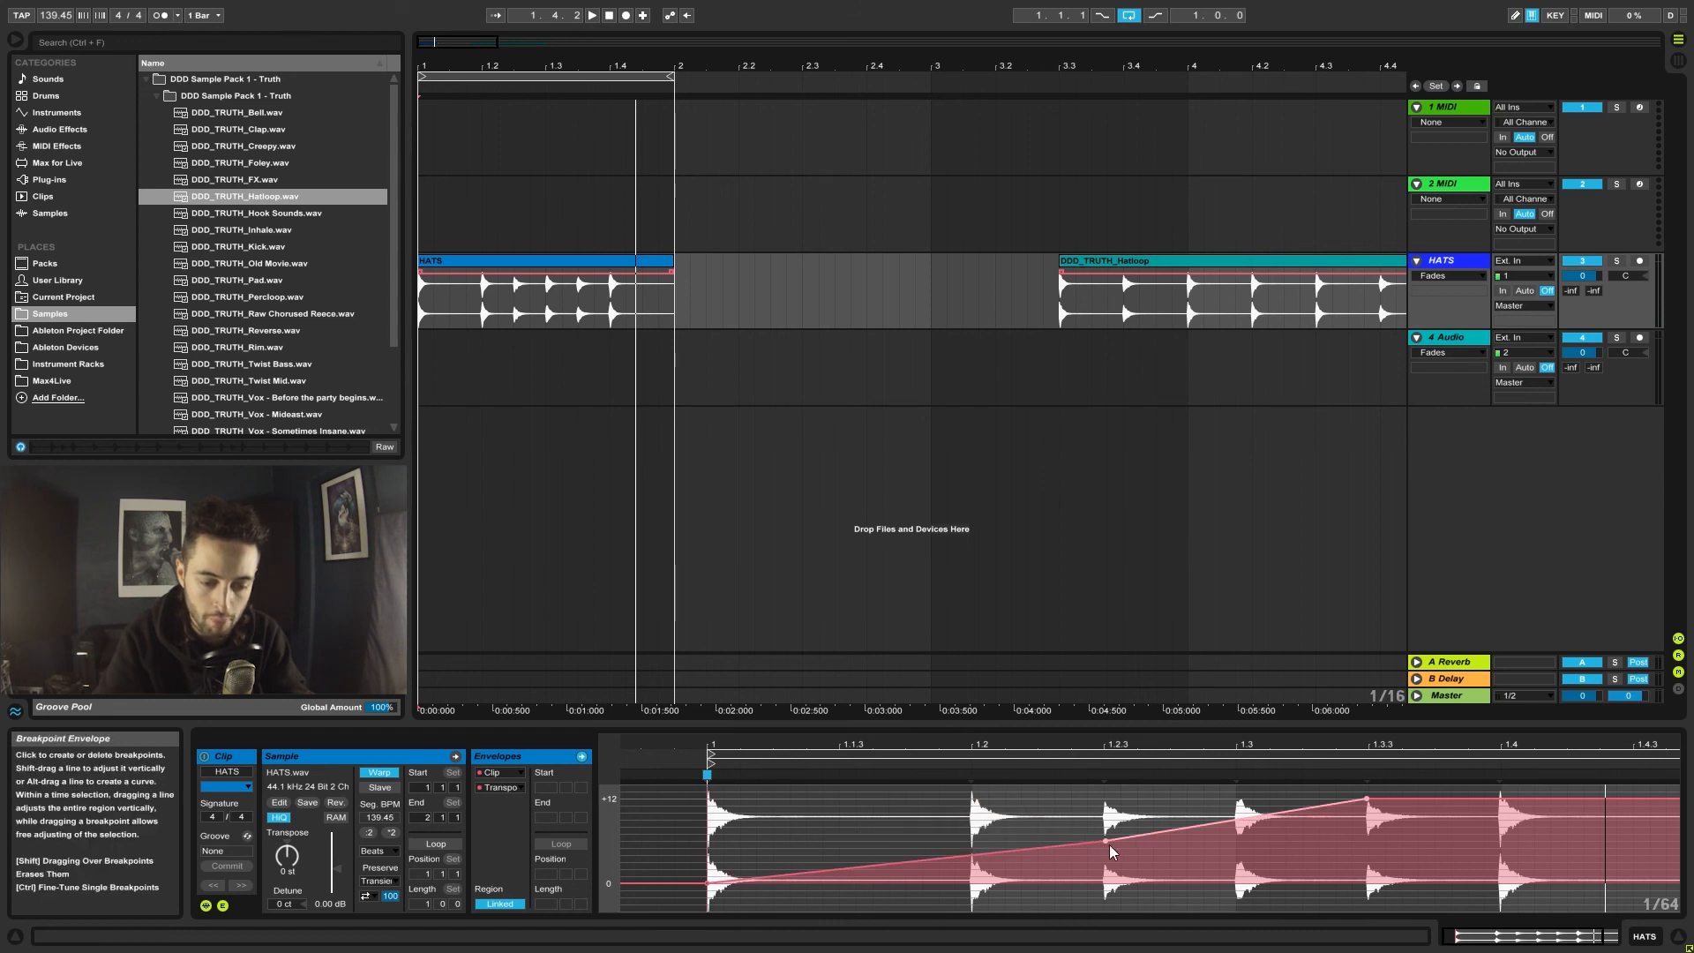
pyautogui.click(1104, 843)
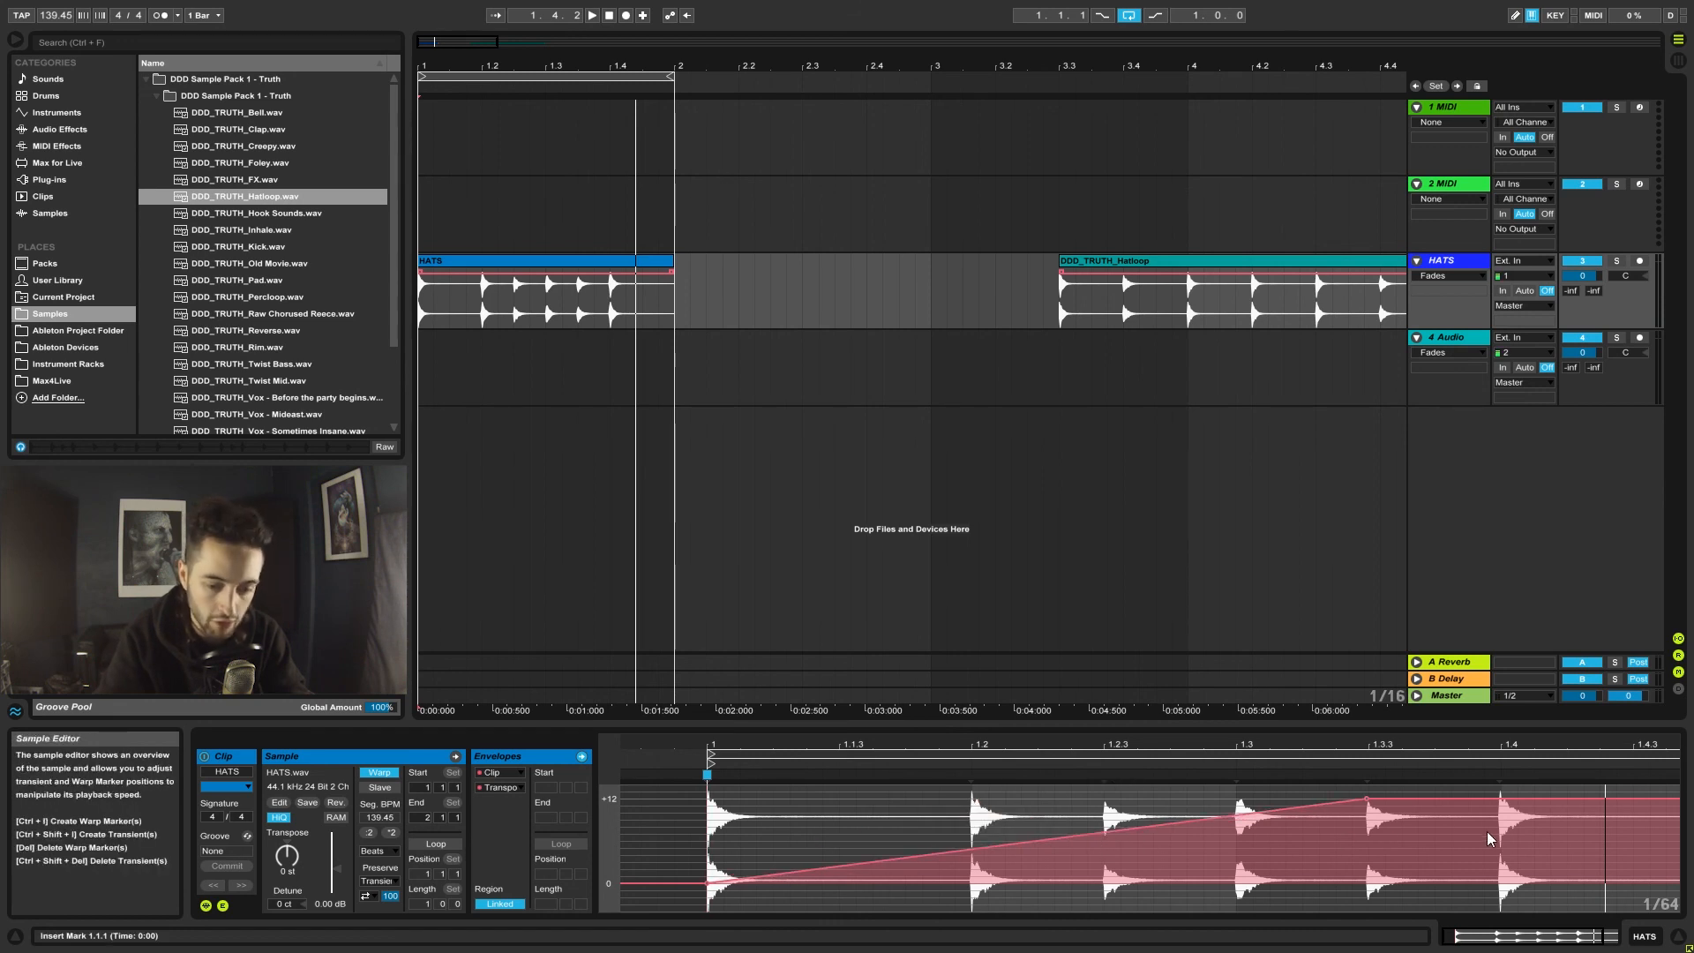
pyautogui.click(1369, 799)
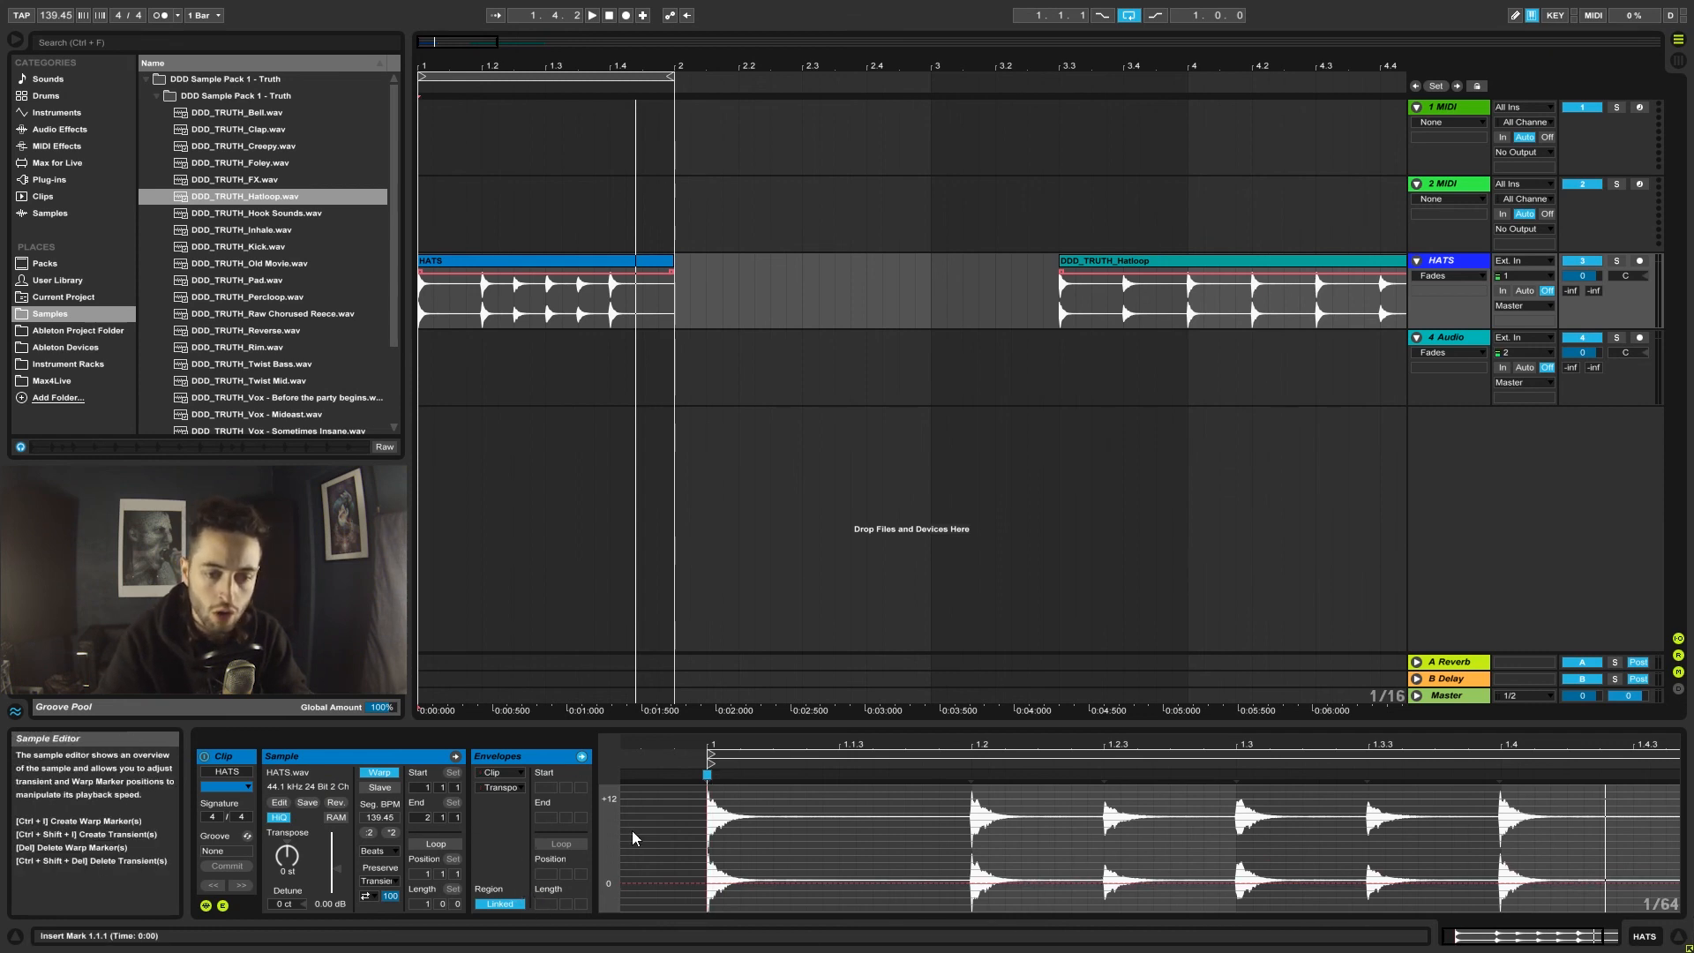
# Move the HATS clip along its track to start at bar 2.
pyautogui.moveTo(527, 262); pyautogui.dragTo(780, 268)
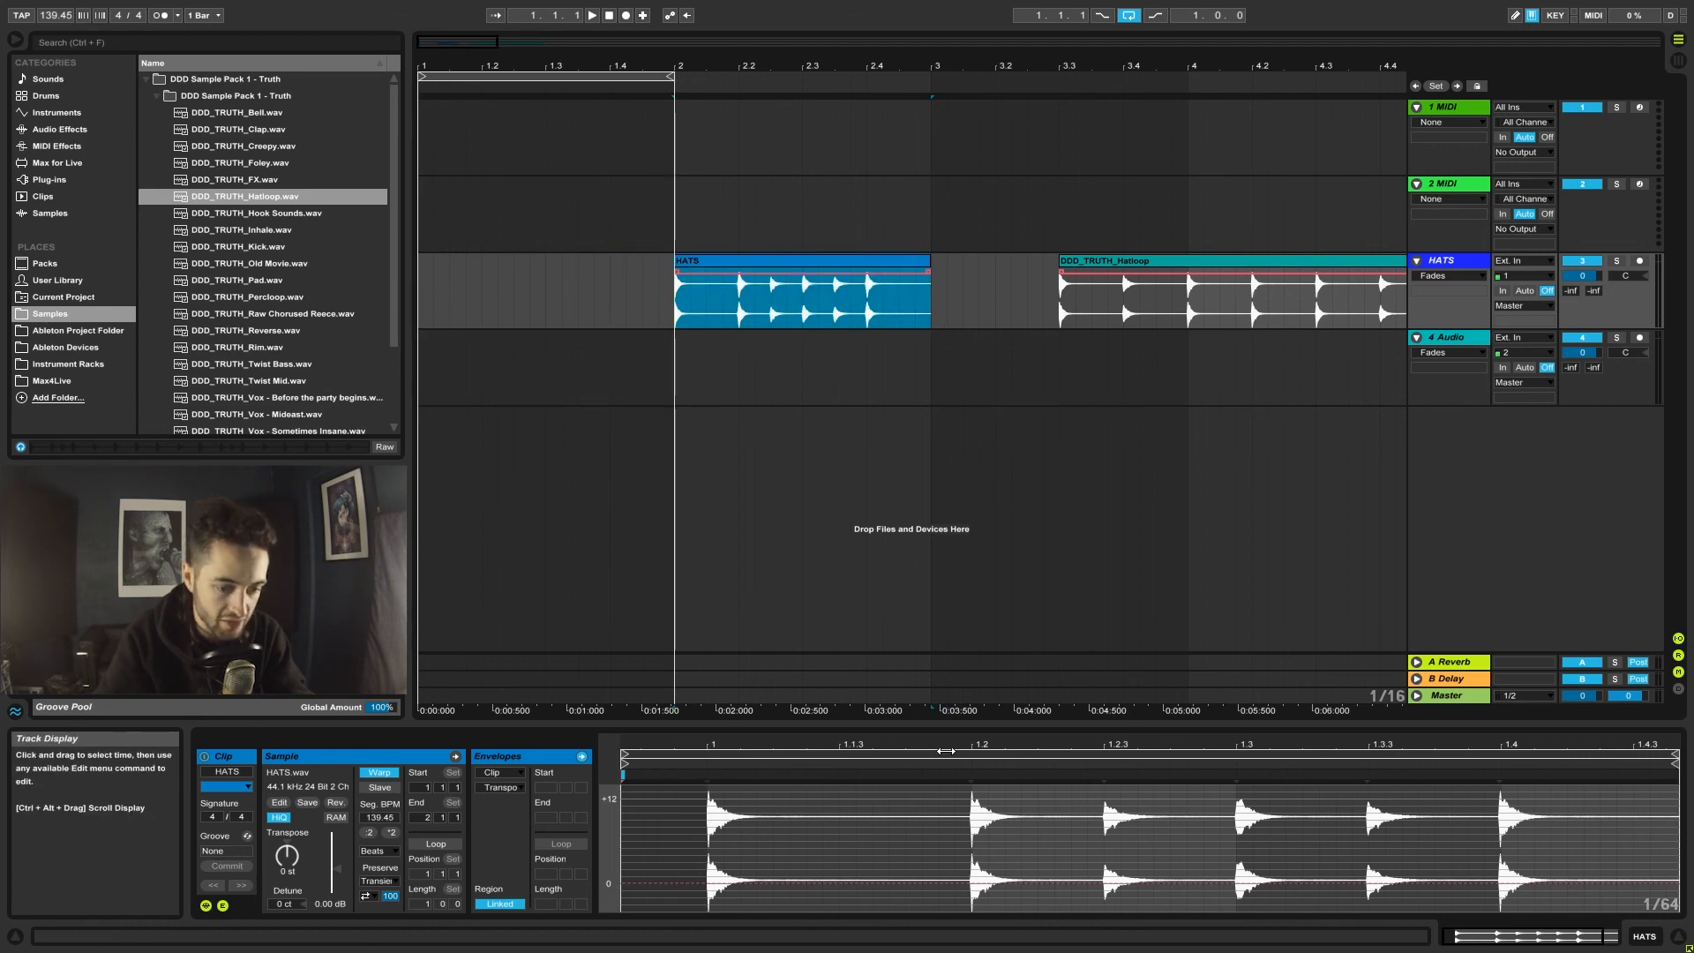
pyautogui.moveTo(863, 71); pyautogui.dragTo(861, 51)
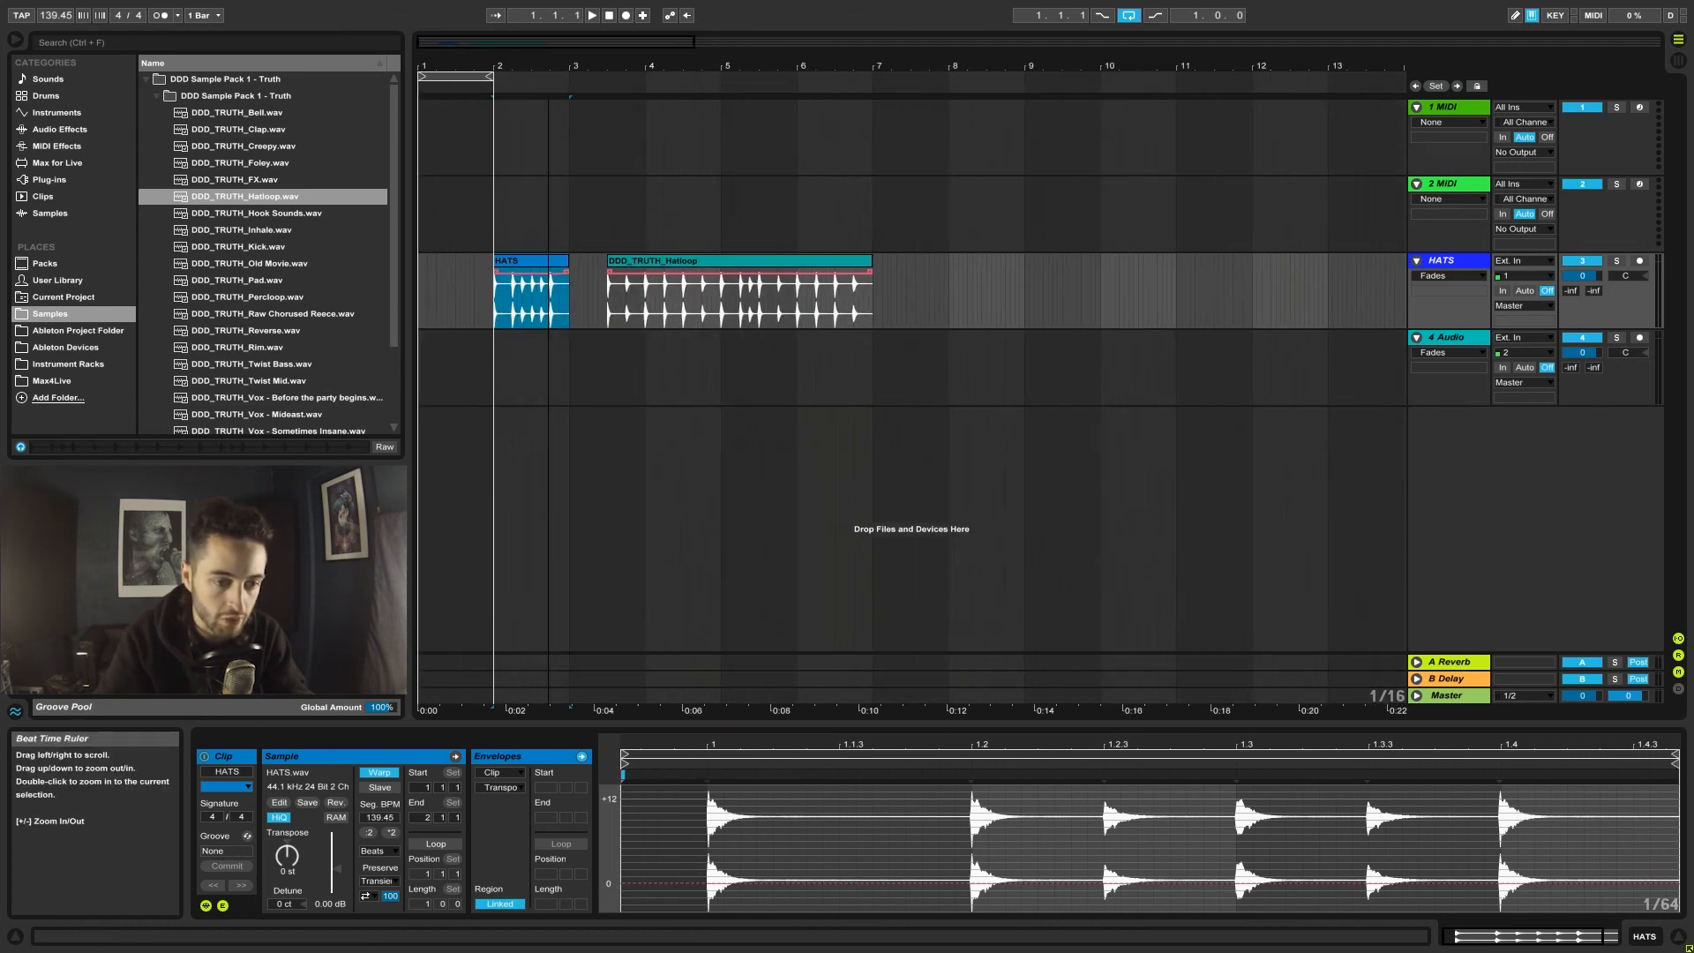